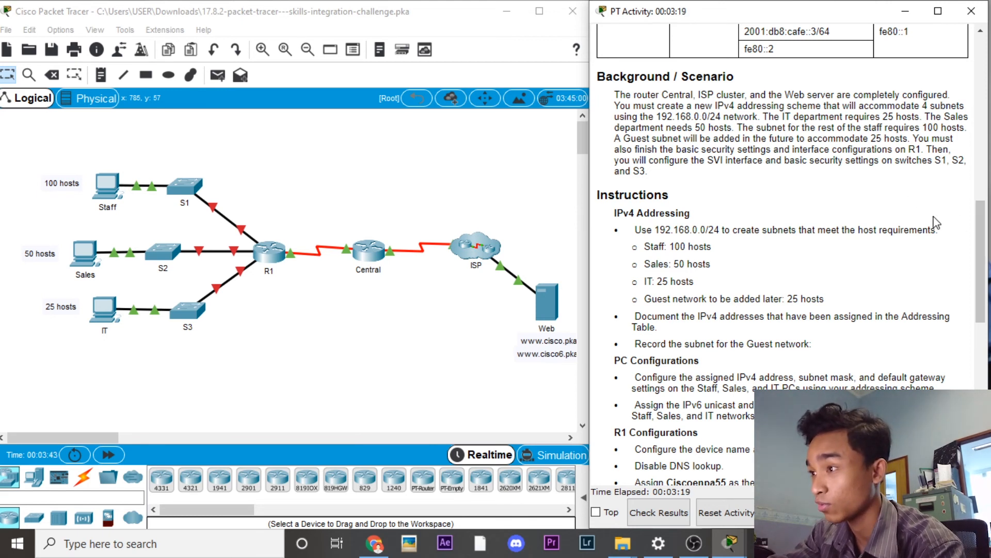
Step: Scroll the activity instructions to PC Configurations and open the Staff PC
{"action": "left_click_drag", "start_coordinate": [981, 231], "coordinate": [986, 241]}
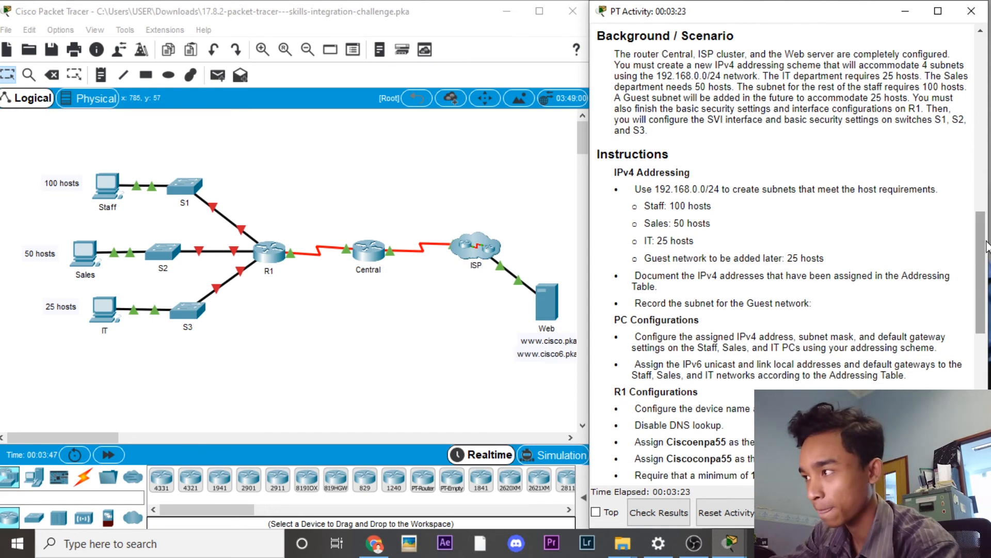
{"action": "left_click", "coordinate": [107, 186]}
Step: Give the Staff PC IPv4 address 192.168.0.3, mask 255.255.255.128 and gateway 192.168.0.1
{"action": "left_click", "coordinate": [367, 149]}
{"action": "left_click", "coordinate": [435, 198]}
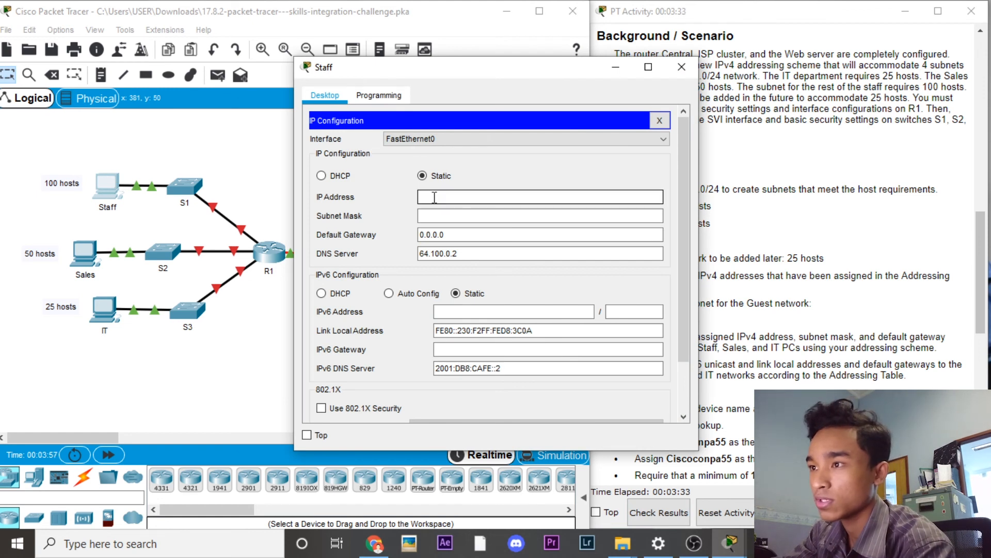
{"action": "type", "text": "19"}
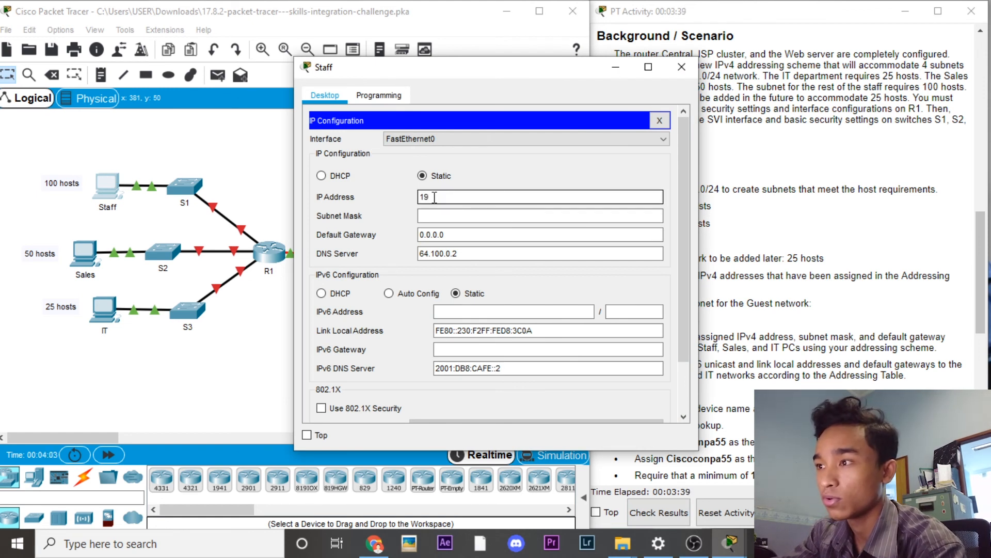
{"action": "type", "text": "2.168.0.3"}
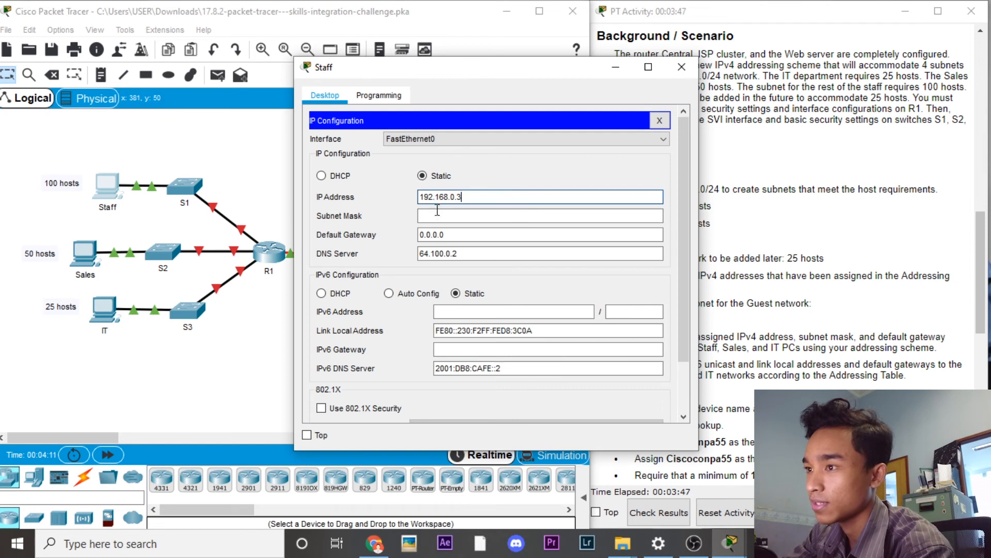
{"action": "left_click", "coordinate": [437, 210]}
{"action": "key", "text": "BackSpace"}
{"action": "type", "text": "255.255.255.255.255"}
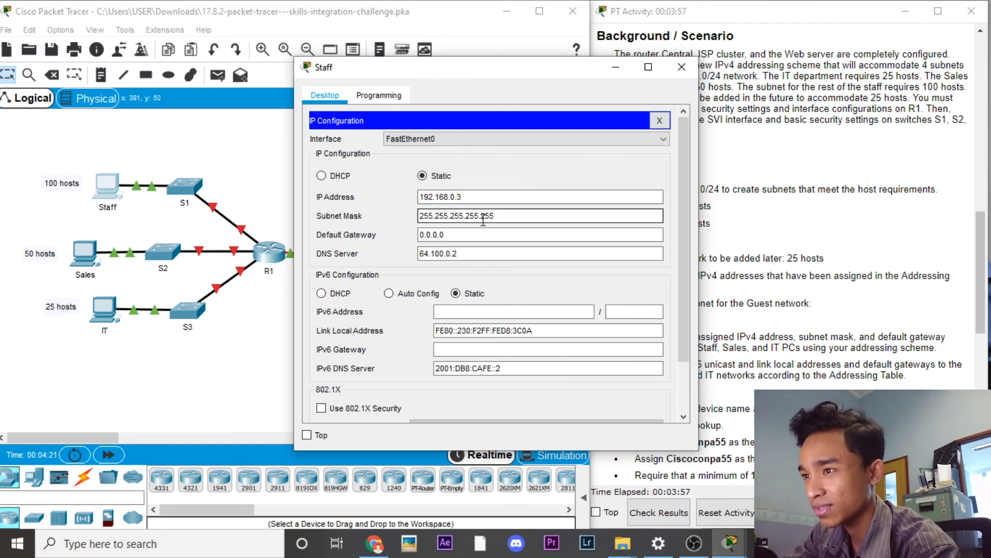
{"action": "key", "text": "BackSpace"}
{"action": "key", "text": "BackSpace"}
{"action": "key", "text": "BackSpace"}
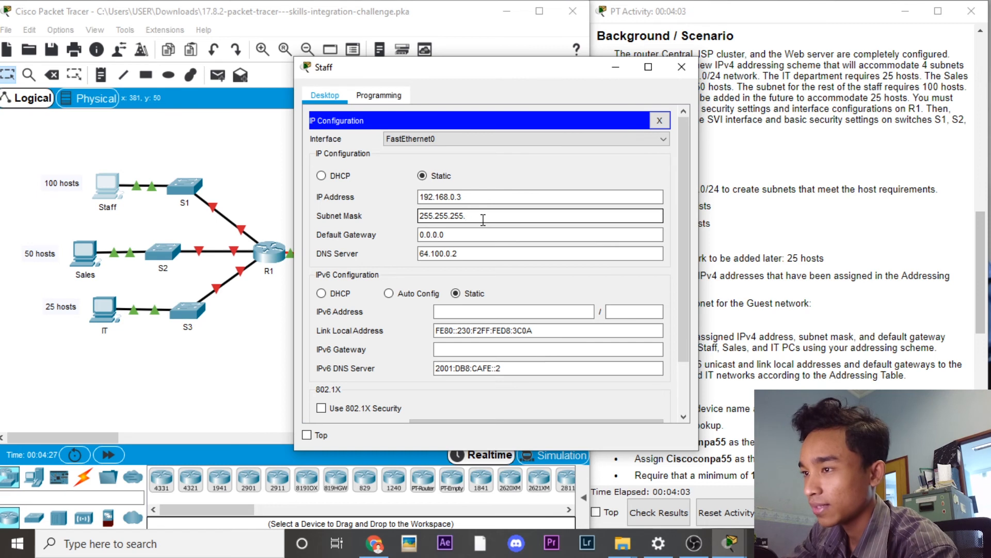
{"action": "type", "text": "128"}
{"action": "left_click", "coordinate": [465, 234]}
{"action": "key", "text": "BackSpace"}
{"action": "key", "text": "BackSpace"}
{"action": "key", "text": "BackSpace"}
{"action": "key", "text": "BackSpace"}
{"action": "key", "text": "BackSpace"}
{"action": "key", "text": "BackSpace"}
{"action": "key", "text": "BackSpace"}
{"action": "type", "text": "192.168"}
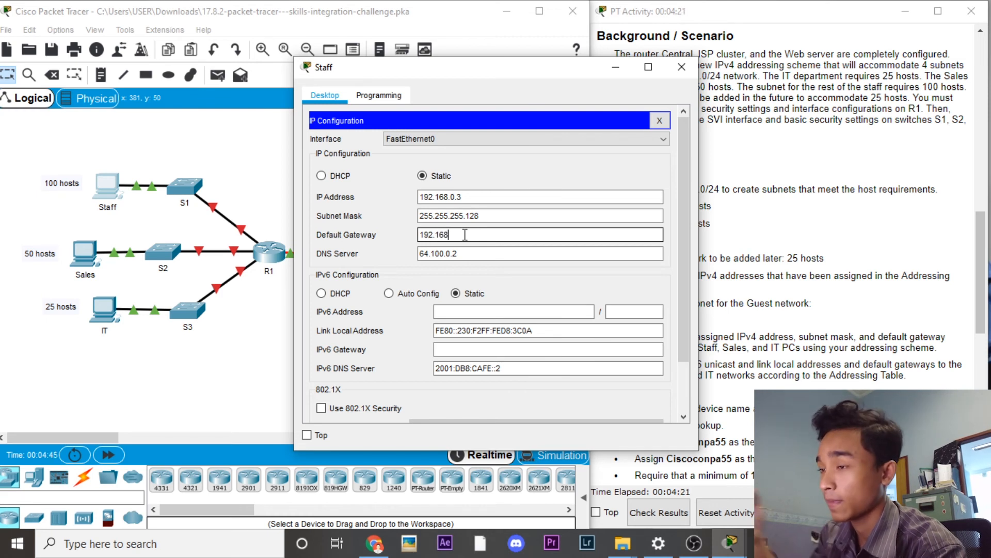
{"action": "type", "text": ".0.1"}
Step: Set the Staff PC's IPv6 to 2001:db8:acad::2/64, link-local fe80::2 and gateway fe80::1
{"action": "left_click", "coordinate": [469, 313]}
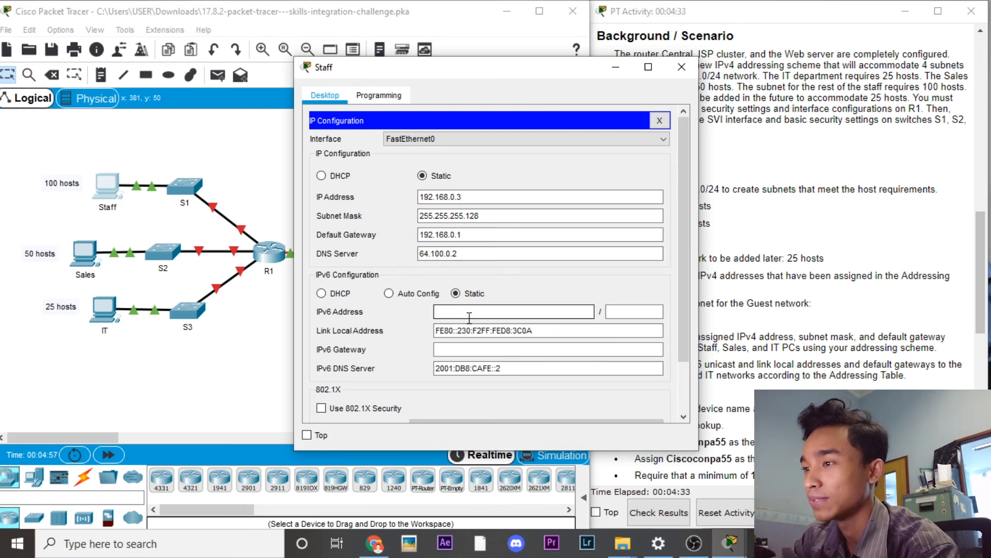
{"action": "type", "text": "2001"}
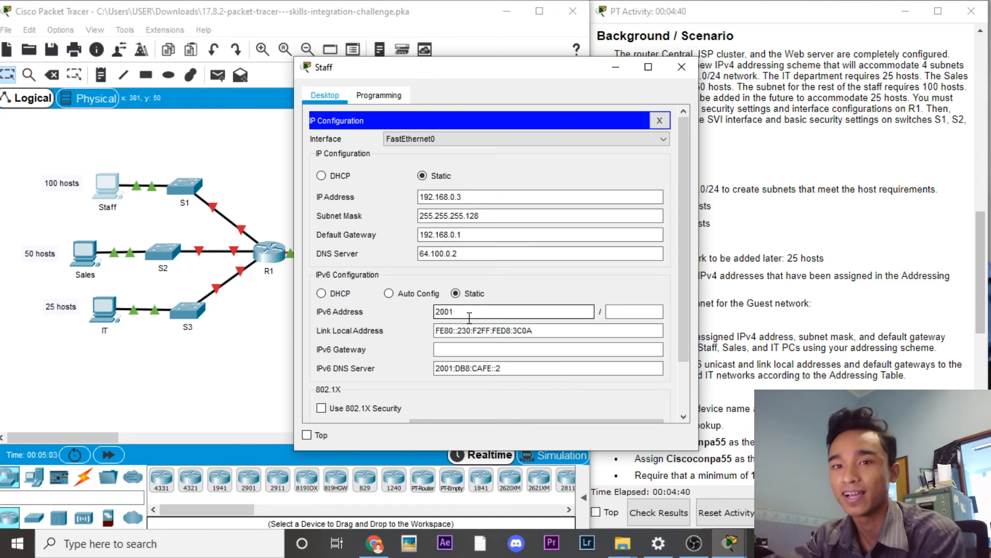
{"action": "type", "text": ":d"}
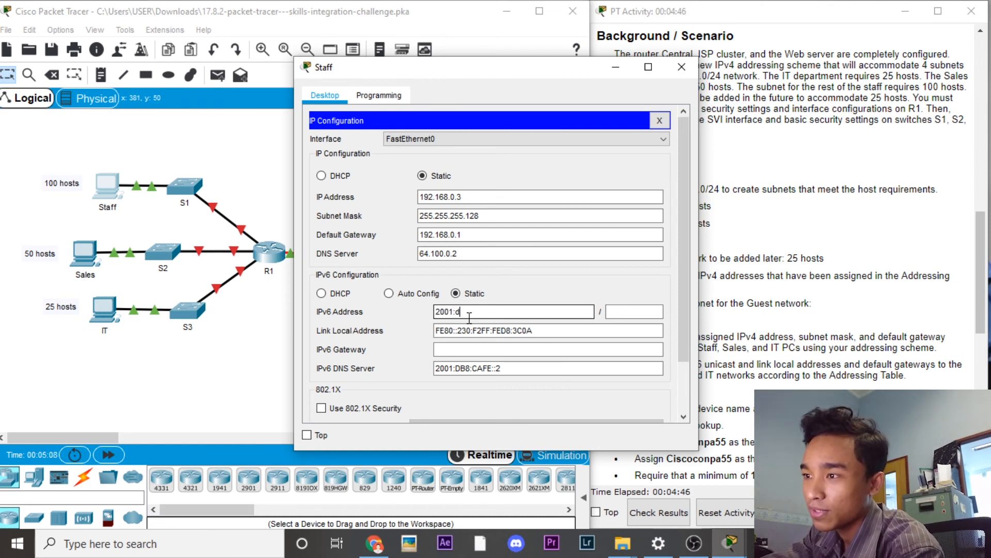
{"action": "type", "text": "b8:acad::2"}
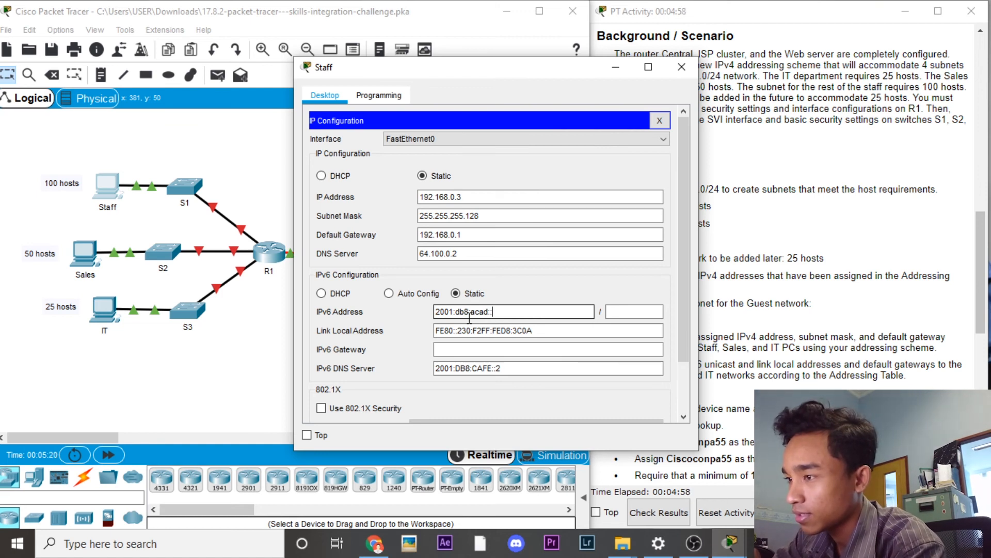
{"action": "left_click", "coordinate": [631, 312]}
{"action": "type", "text": "64"}
{"action": "right_click", "coordinate": [571, 334]}
{"action": "double_click", "coordinate": [545, 332]}
{"action": "key", "text": "BackSpace"}
{"action": "key", "text": "BackSpace"}
{"action": "key", "text": "BackSpace"}
{"action": "key", "text": "BackSpace"}
{"action": "key", "text": "BackSpace"}
{"action": "key", "text": "BackSpace"}
{"action": "key", "text": "BackSpace"}
{"action": "key", "text": "BackSpace"}
{"action": "key", "text": "BackSpace"}
{"action": "key", "text": "BackSpace"}
{"action": "key", "text": "BackSpace"}
{"action": "key", "text": "BackSpace"}
{"action": "key", "text": "BackSpace"}
{"action": "key", "text": "BackSpace"}
{"action": "key", "text": "BackSpace"}
{"action": "key", "text": "BackSpace"}
{"action": "key", "text": "BackSpace"}
{"action": "key", "text": "BackSpace"}
{"action": "key", "text": "BackSpace"}
{"action": "key", "text": "BackSpace"}
{"action": "type", "text": "fe80::2"}
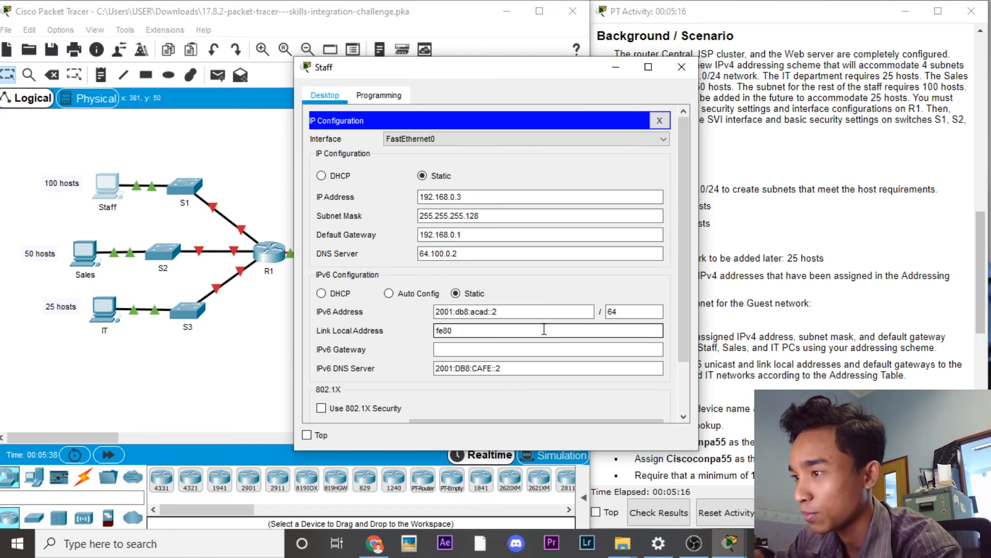
{"action": "left_click", "coordinate": [532, 347]}
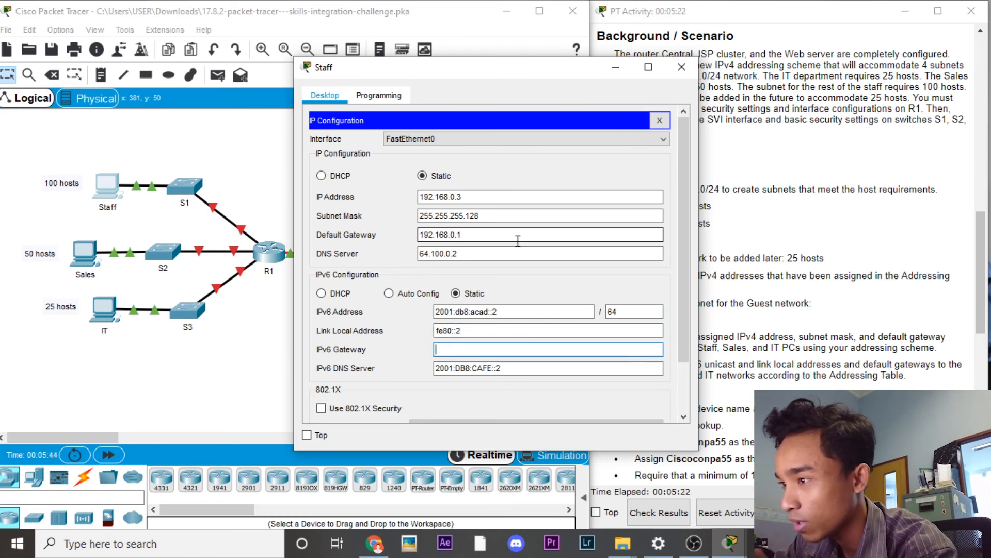
{"action": "type", "text": "fe80::"}
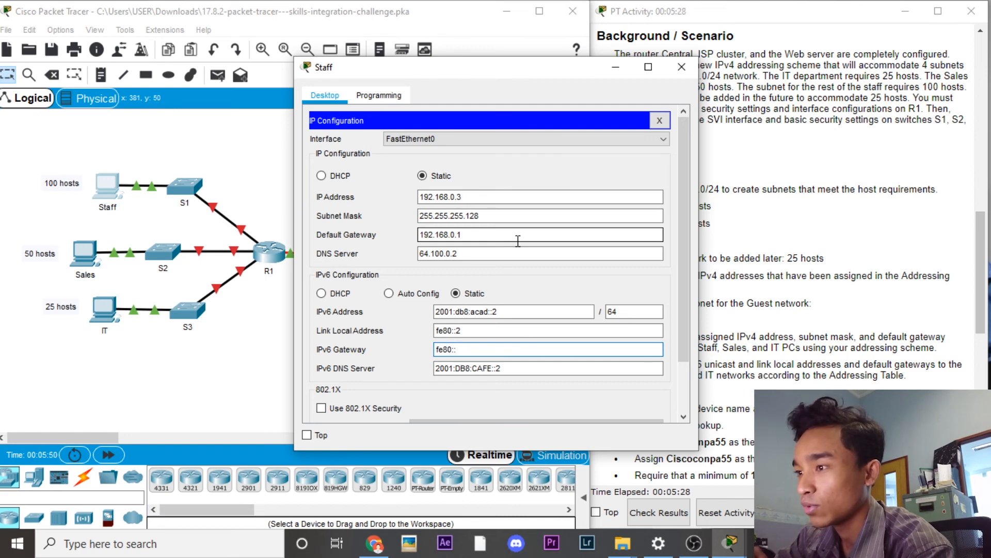
{"action": "type", "text": "1"}
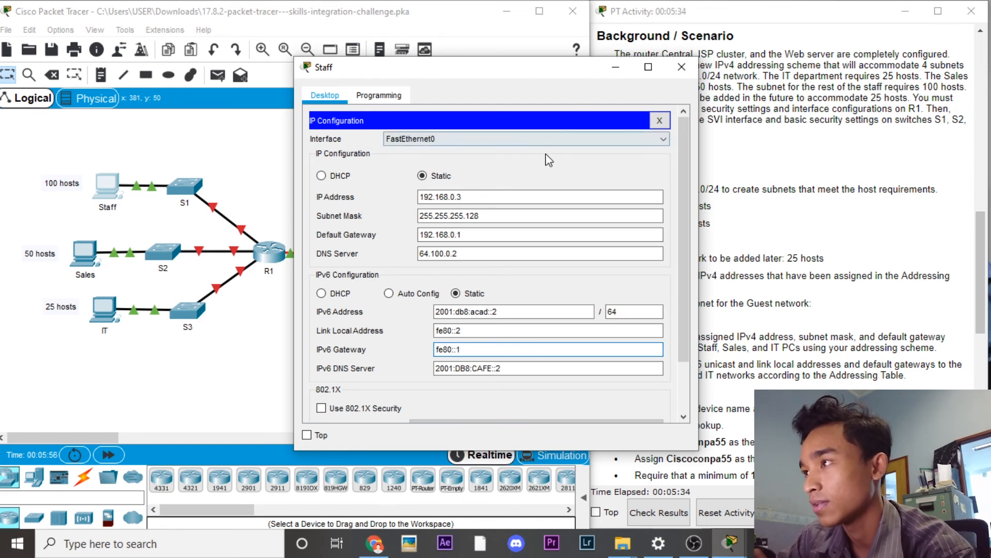
Step: Give the Sales PC IPv4 192.168.0.30, mask 255.255.255.192 and gateway 192.168.0.129
{"action": "left_click", "coordinate": [619, 72]}
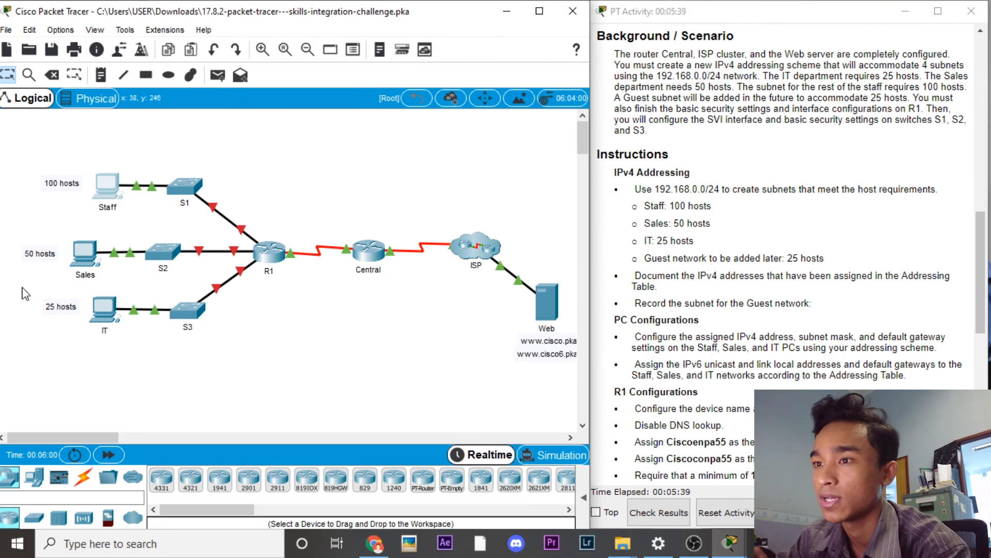
{"action": "left_click", "coordinate": [93, 263]}
{"action": "left_click", "coordinate": [360, 149]}
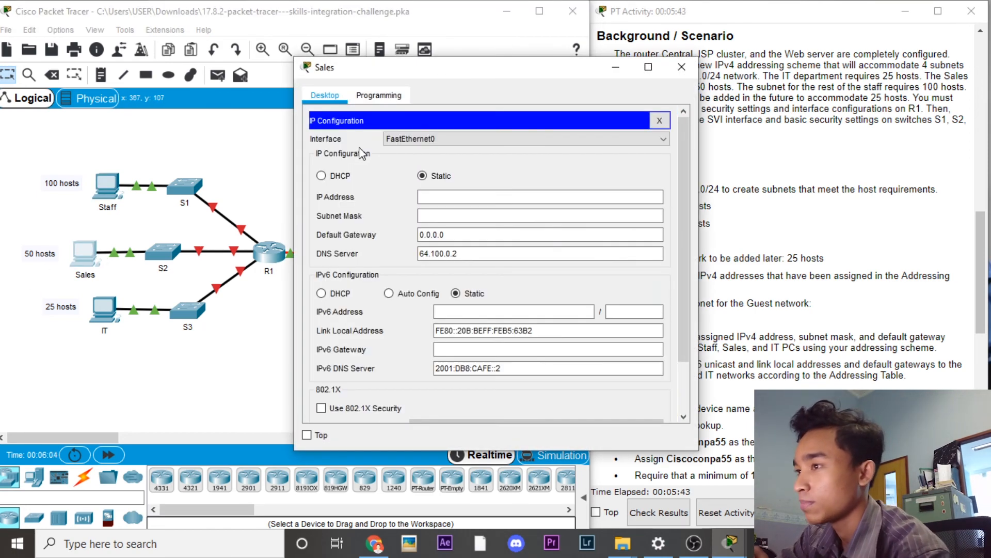
{"action": "left_click", "coordinate": [441, 197]}
{"action": "type", "text": "192"}
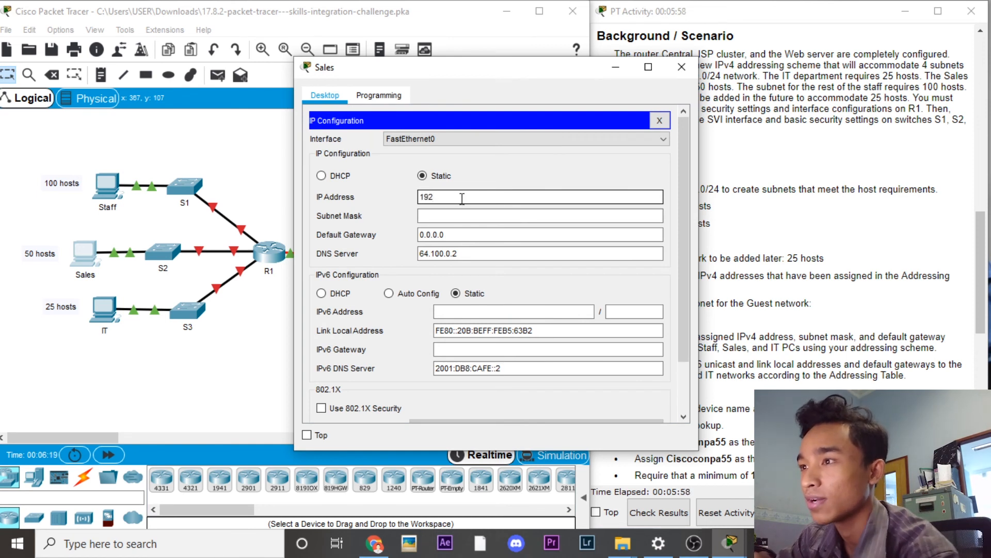
{"action": "type", "text": ".168.0.30"}
{"action": "left_click", "coordinate": [462, 216]}
{"action": "key", "text": "BackSpace"}
{"action": "key", "text": "BackSpace"}
{"action": "type", "text": "192"}
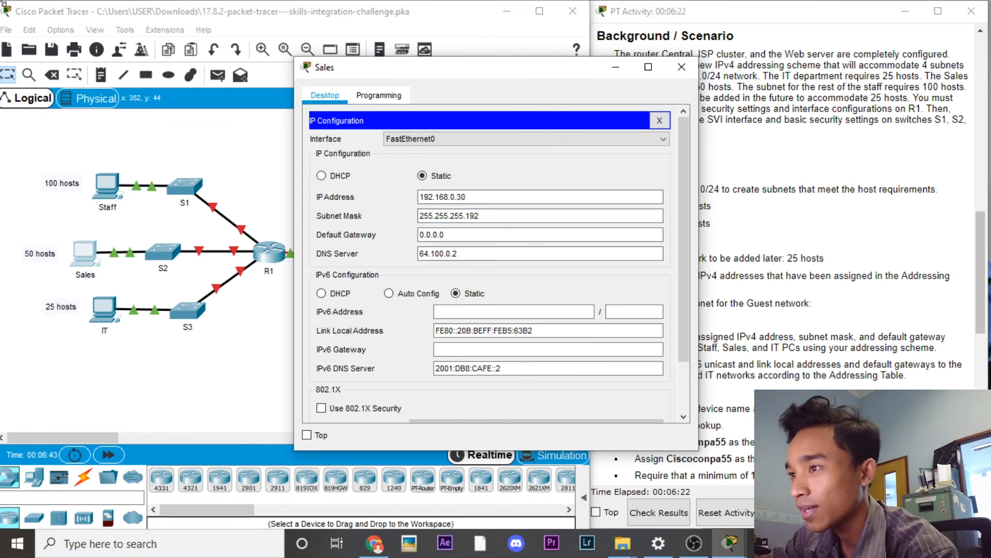
{"action": "left_click", "coordinate": [481, 234]}
{"action": "key", "text": "BackSpace"}
{"action": "key", "text": "BackSpace"}
{"action": "key", "text": "BackSpace"}
{"action": "key", "text": "BackSpace"}
{"action": "key", "text": "BackSpace"}
{"action": "key", "text": "BackSpace"}
{"action": "key", "text": "BackSpace"}
{"action": "type", "text": "192.16"}
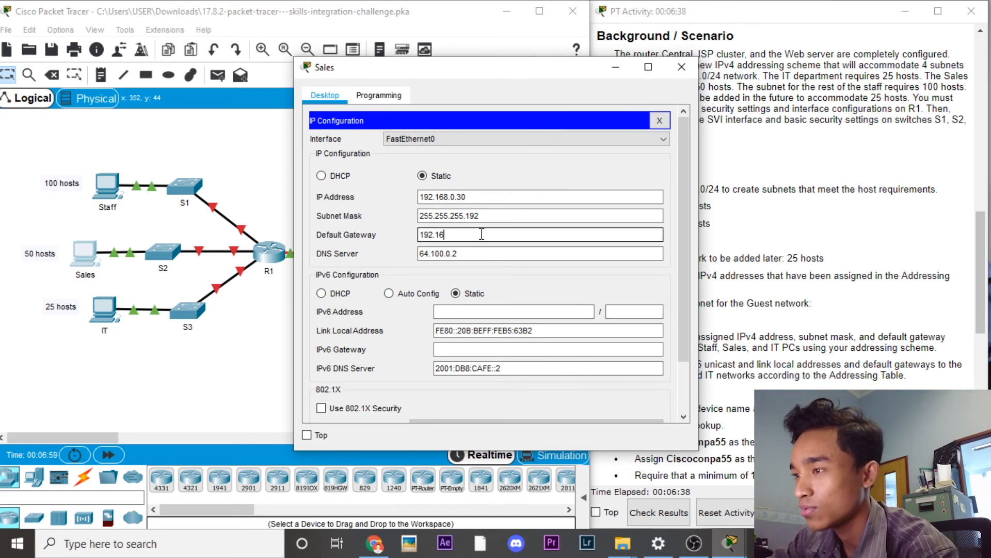
{"action": "type", "text": "8.0.129"}
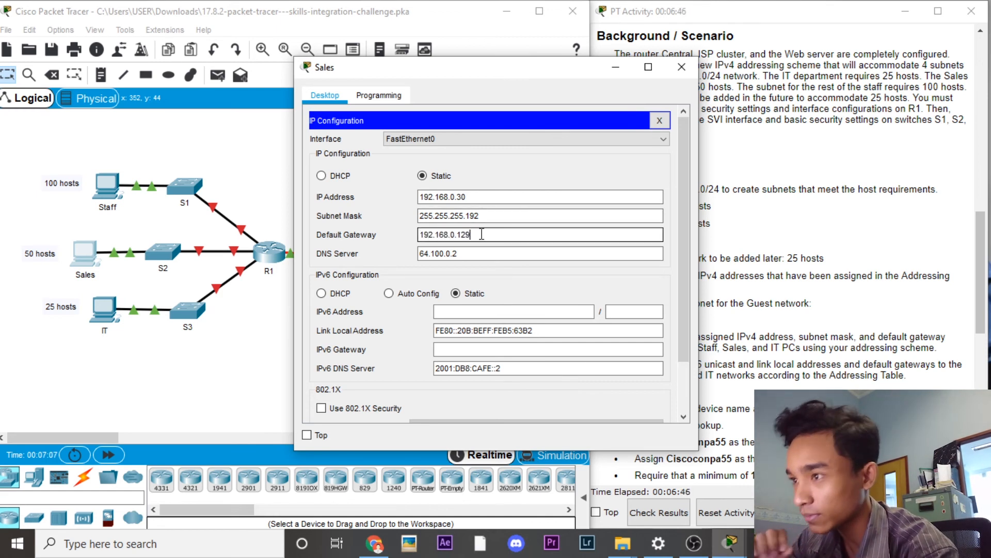
Step: Add Sales PC IPv6 2001:db8:acad:1::2/64, link-local fe80::2, gateway fe80::1, then close it
{"action": "left_click", "coordinate": [468, 313]}
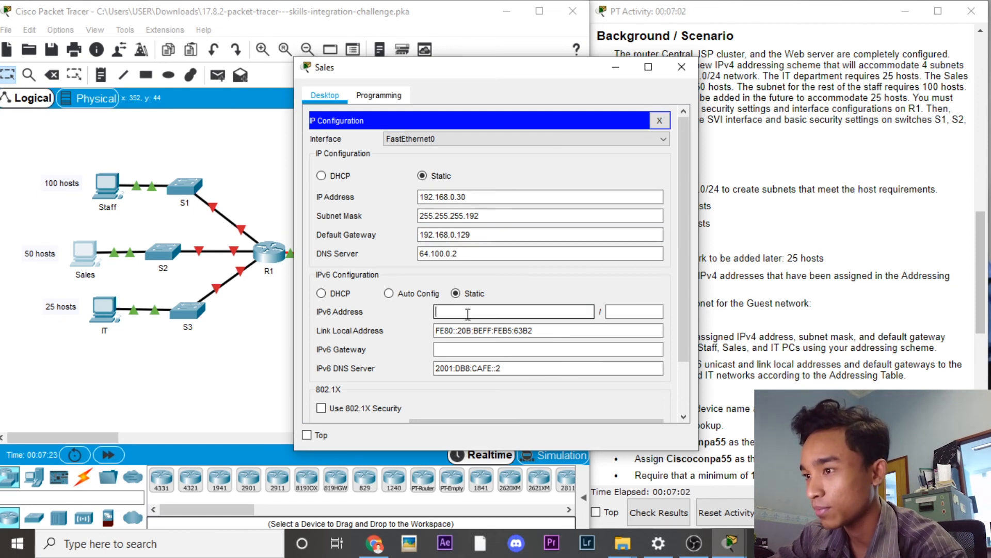
{"action": "type", "text": "2001:db8:acad"}
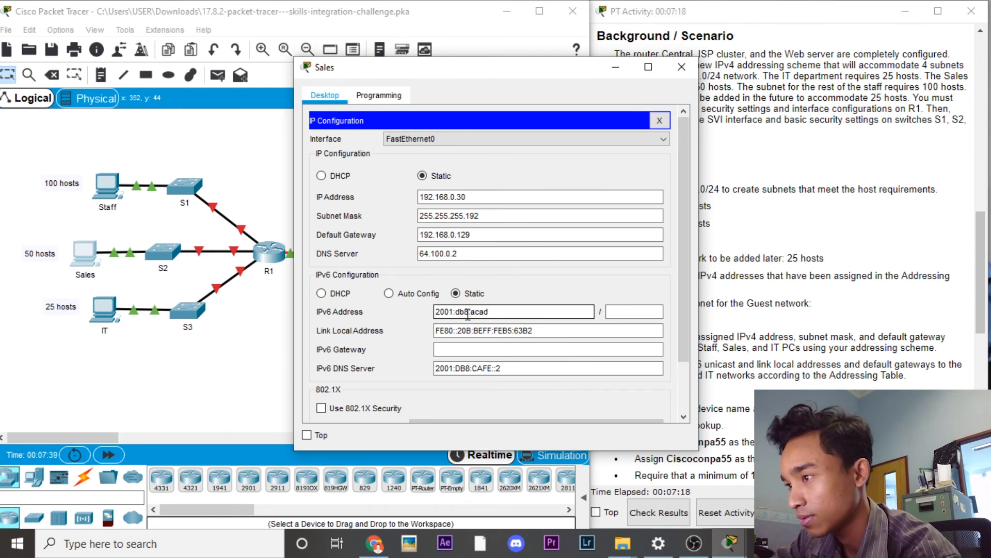
{"action": "type", "text": ":1::2"}
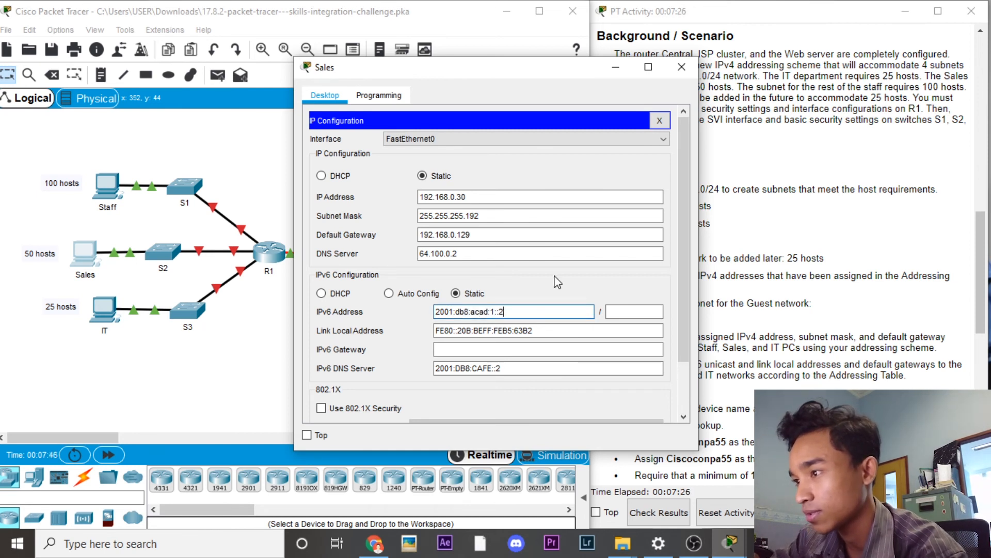
{"action": "left_click", "coordinate": [618, 309]}
{"action": "type", "text": "64"}
{"action": "key", "text": "Tab"}
{"action": "key", "text": "BackSpace"}
{"action": "type", "text": "fe80"}
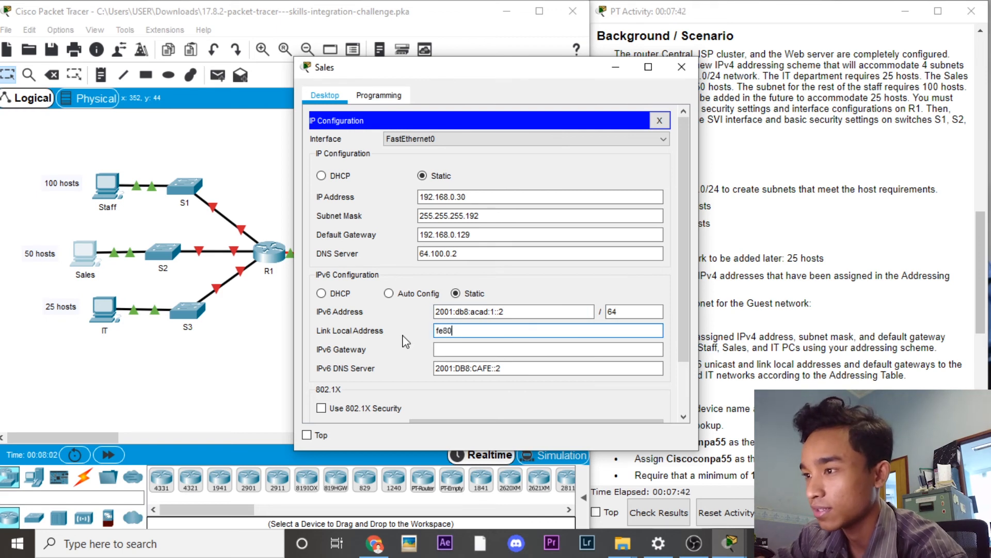
{"action": "type", "text": "::2"}
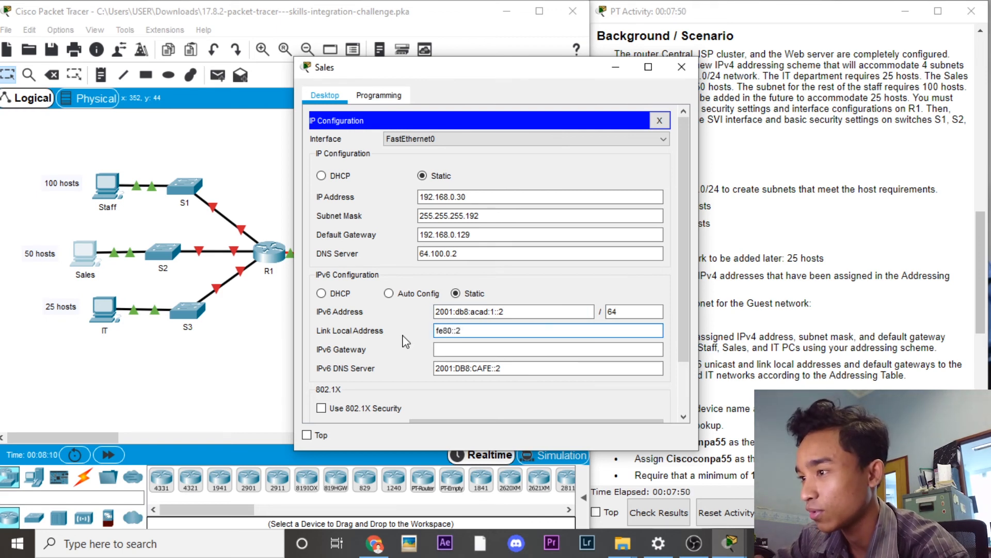
{"action": "left_click", "coordinate": [466, 347]}
{"action": "type", "text": "fe80::1"}
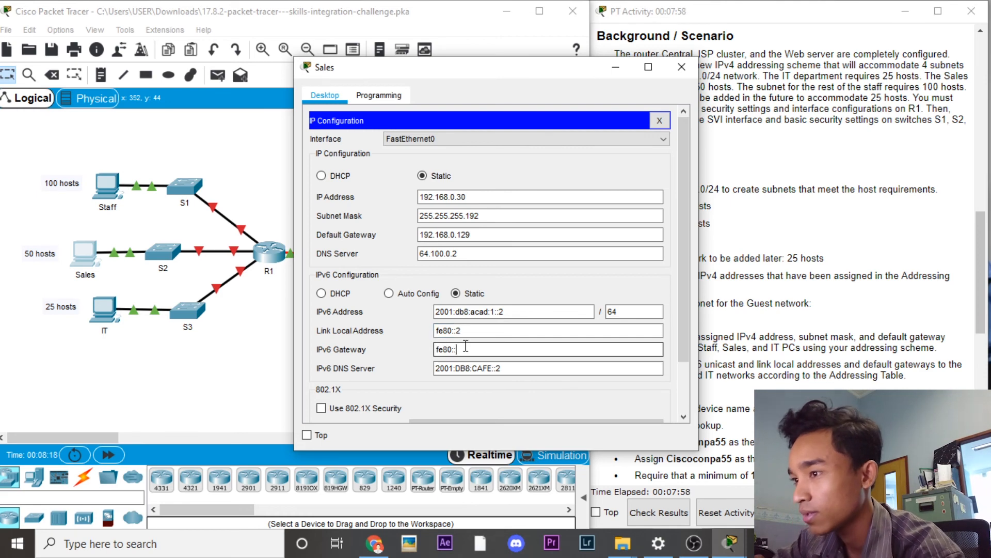
{"action": "left_click", "coordinate": [614, 71]}
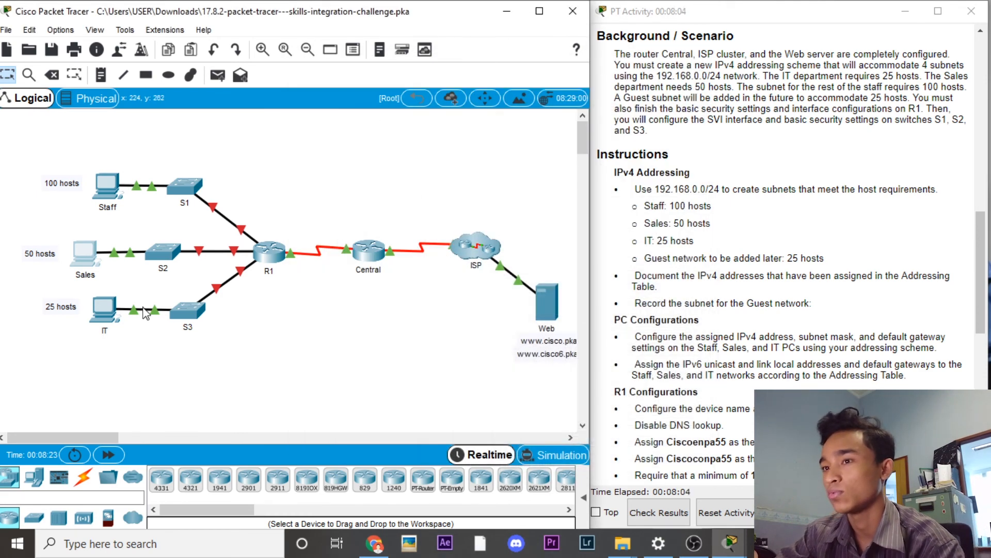
Step: On the IT PC, try address 192.168.0.192 and dismiss the invalid-address warning
{"action": "left_click", "coordinate": [112, 315]}
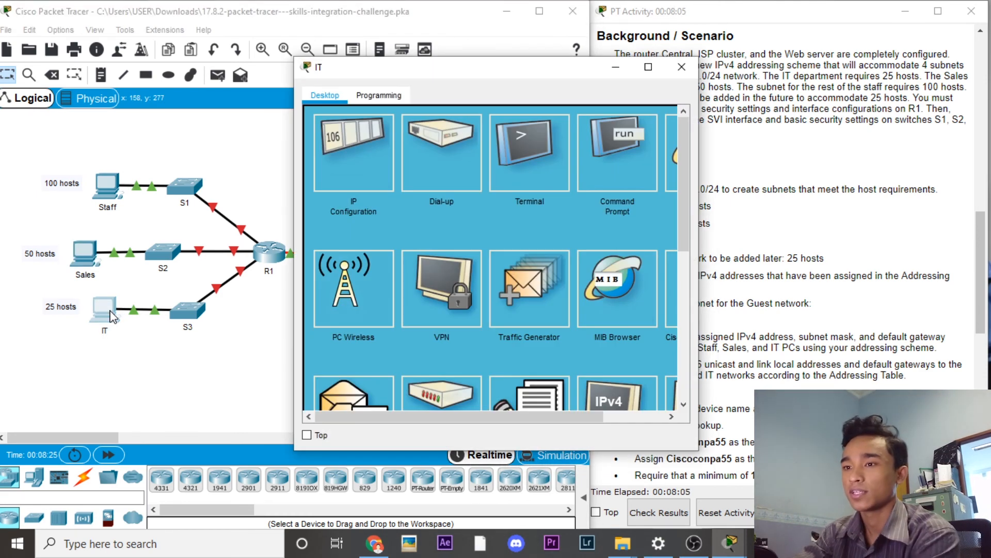
{"action": "left_click", "coordinate": [362, 159]}
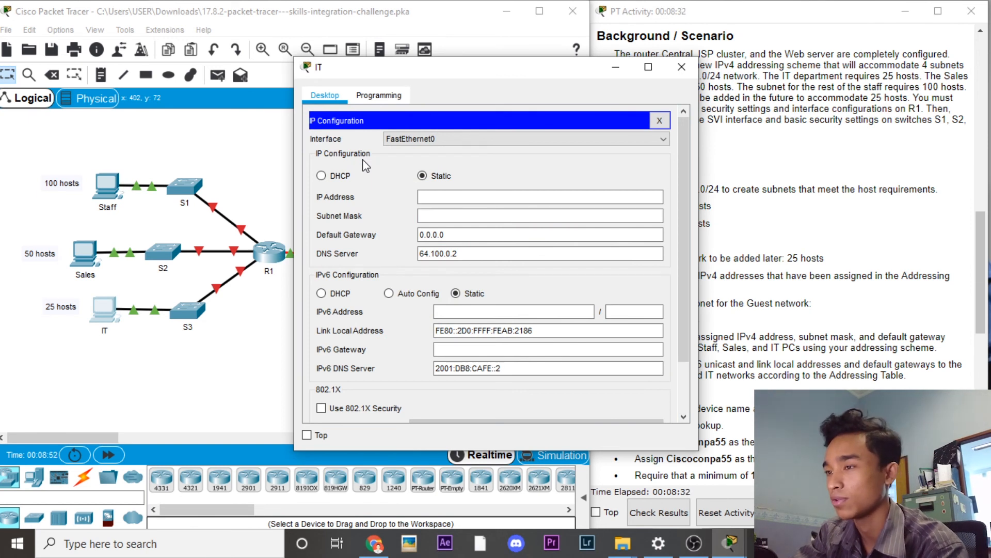
{"action": "left_click", "coordinate": [499, 196]}
{"action": "type", "text": "19"}
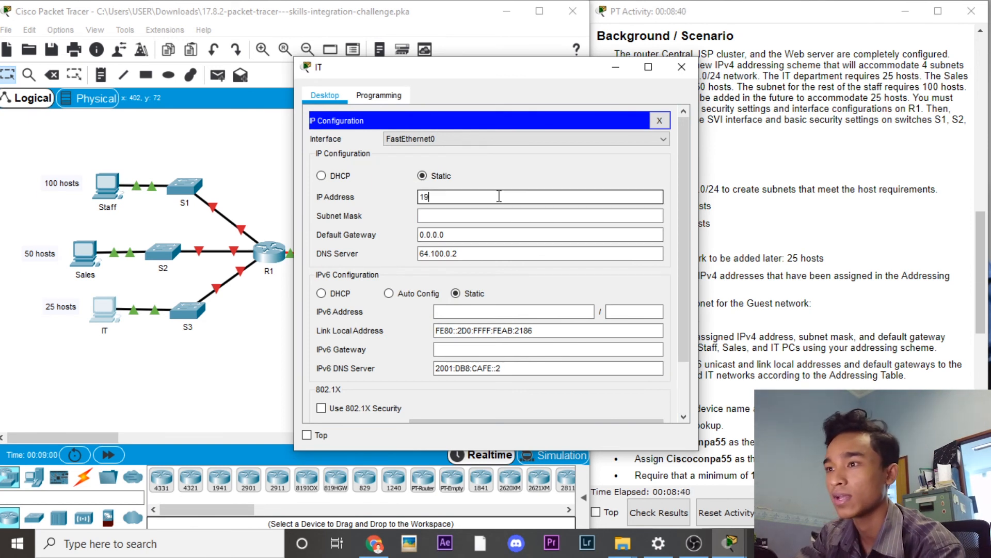
{"action": "type", "text": "2.168.0.192"}
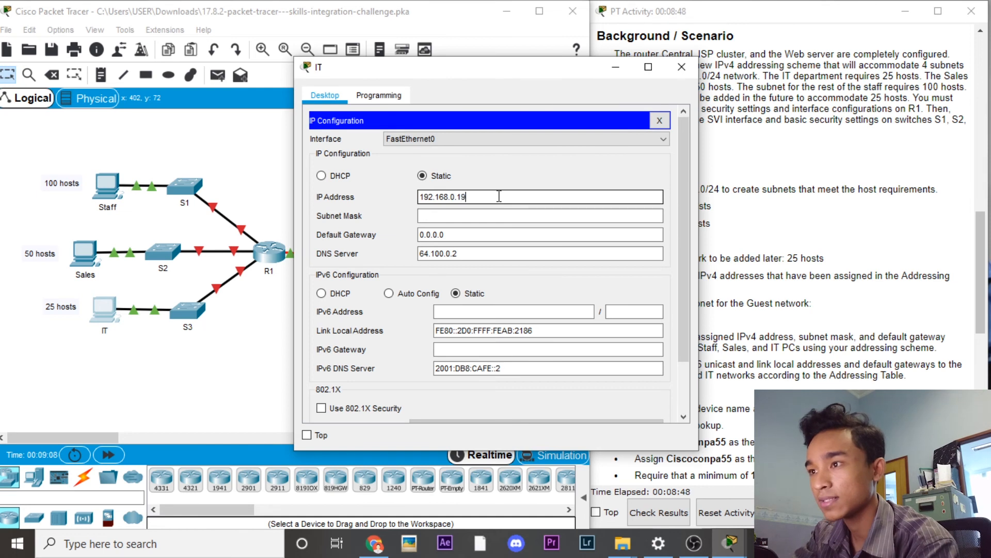
{"action": "left_click", "coordinate": [486, 216]}
{"action": "key", "text": "BackSpace"}
{"action": "type", "text": "224"}
{"action": "left_click", "coordinate": [484, 237]}
{"action": "left_click", "coordinate": [555, 282]}
Step: Re-enter the IT PC's IPv4 as 192.168.0.195, mask 255.255.255.224, gateway 162.168.0.193
{"action": "left_click", "coordinate": [505, 200]}
{"action": "type", "text": "192.16"}
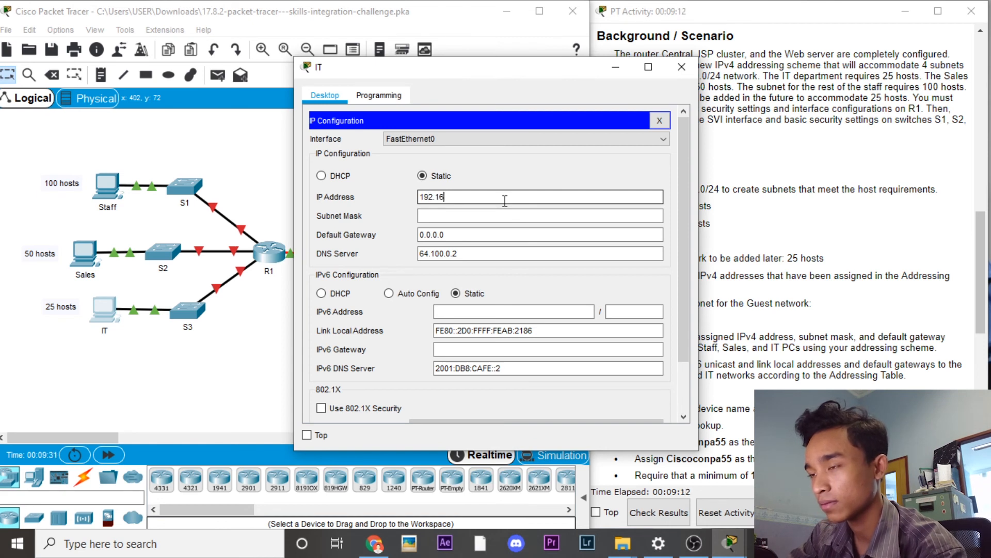
{"action": "type", "text": "8.0.19"}
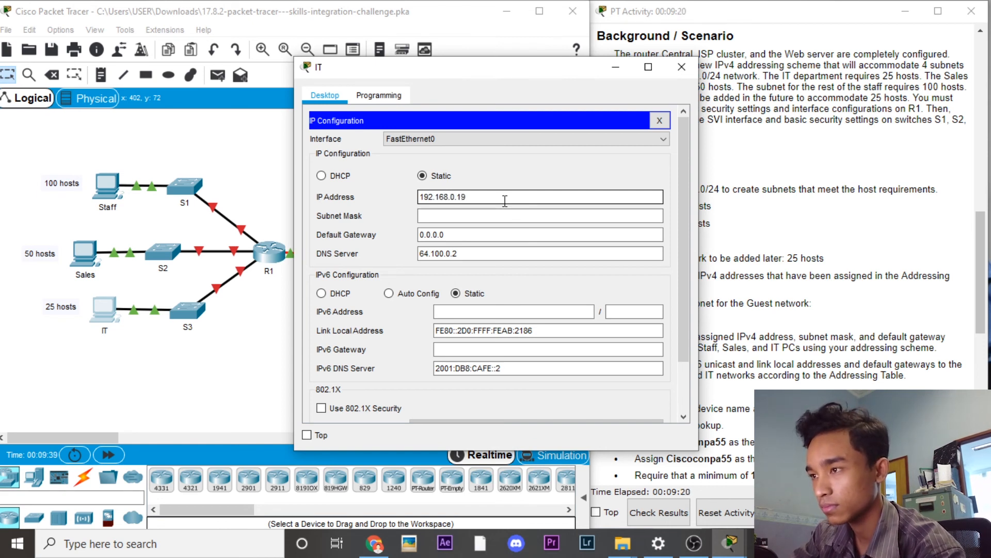
{"action": "type", "text": "5"}
{"action": "left_click", "coordinate": [477, 219]}
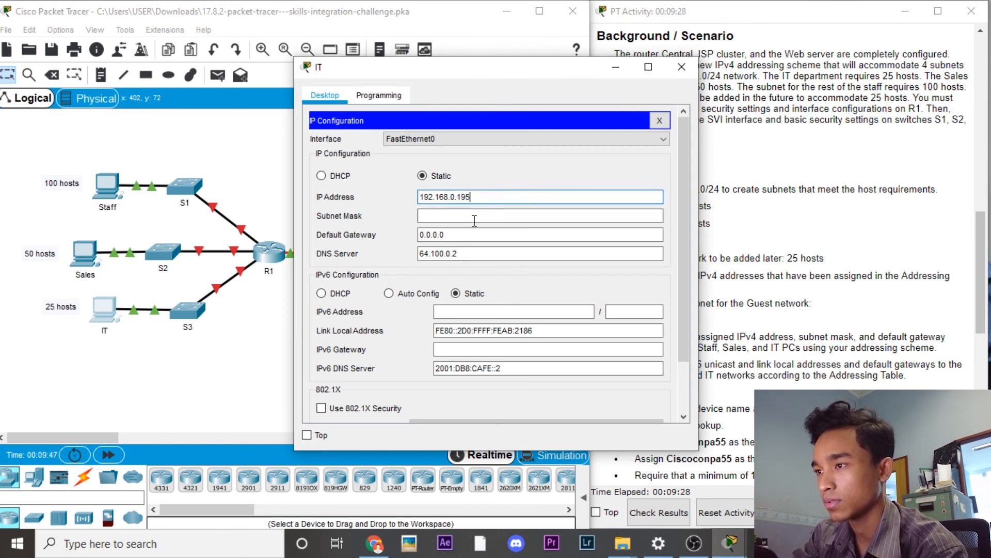
{"action": "key", "text": "BackSpace"}
{"action": "type", "text": "224"}
{"action": "key", "text": "Tab"}
{"action": "type", "text": "162"}
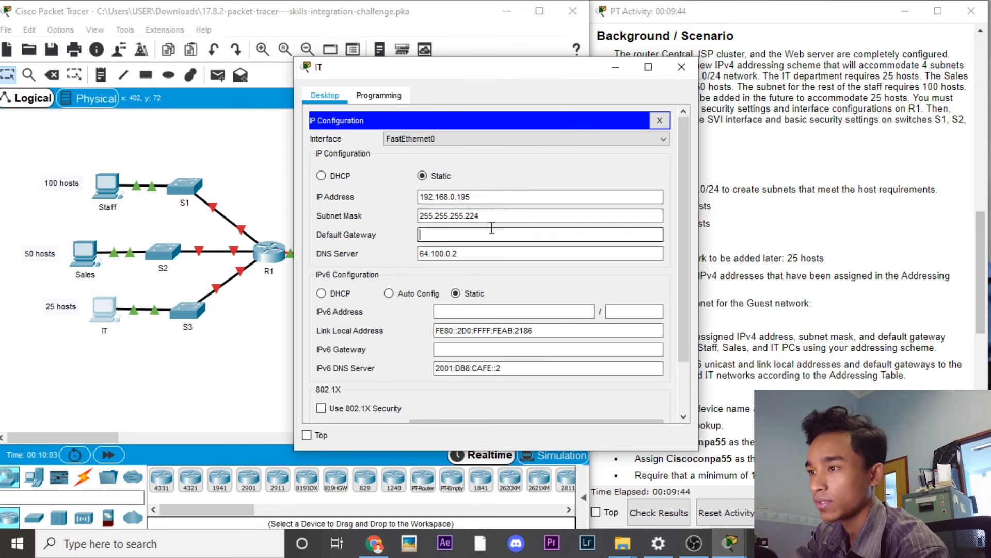
{"action": "type", "text": ".168.0.192"}
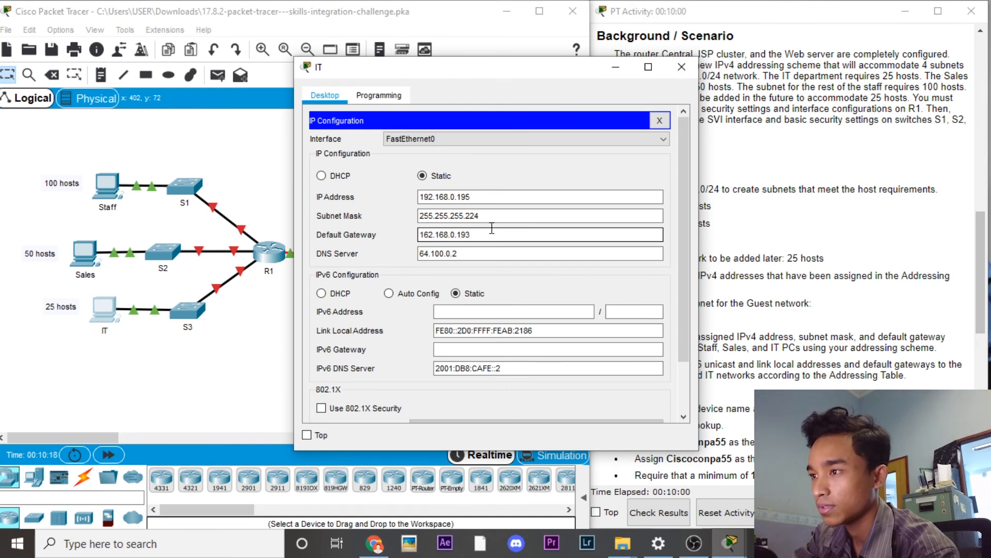
Step: Set IT PC IPv6 2001:db8:acad:2::2/64, link-local fe80::2, gateway fe80::1, then close it
{"action": "left_click", "coordinate": [481, 312]}
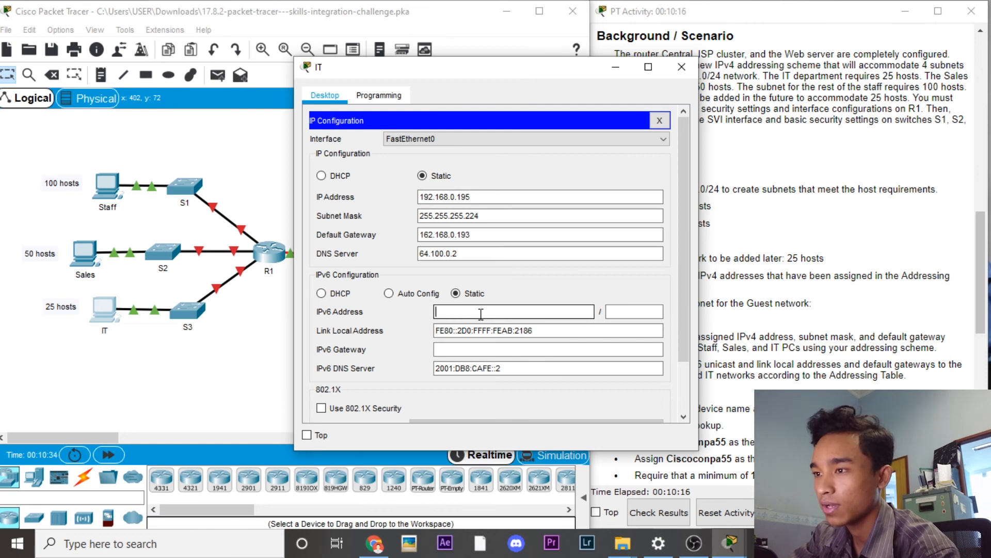
{"action": "type", "text": "2001"}
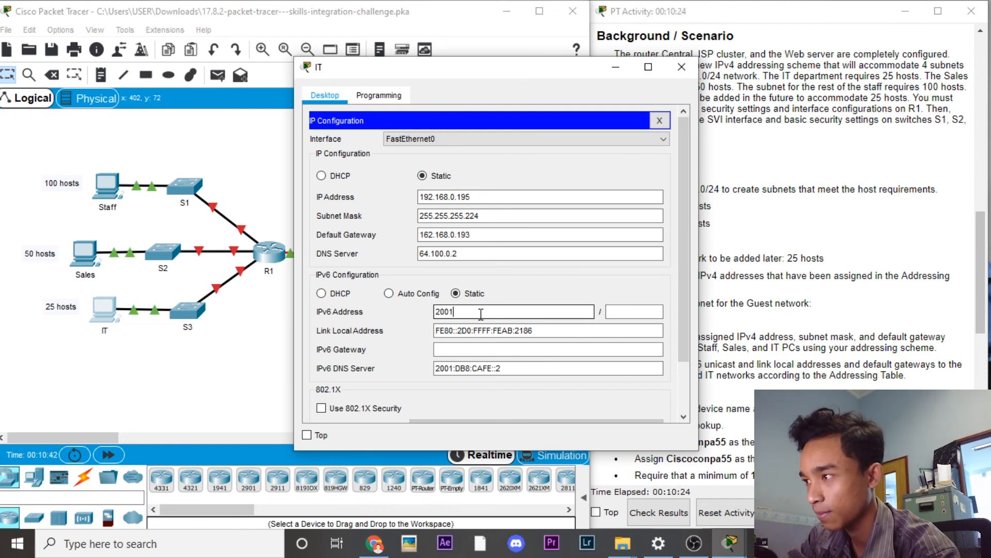
{"action": "type", "text": ":db8:acad:2::2"}
{"action": "left_click", "coordinate": [617, 312]}
{"action": "type", "text": "64"}
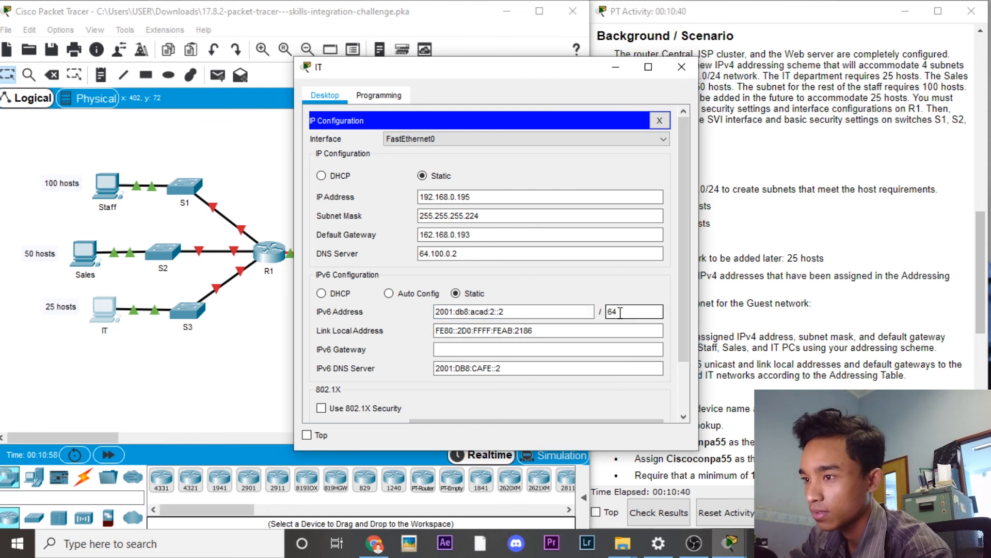
{"action": "left_click", "coordinate": [544, 314]}
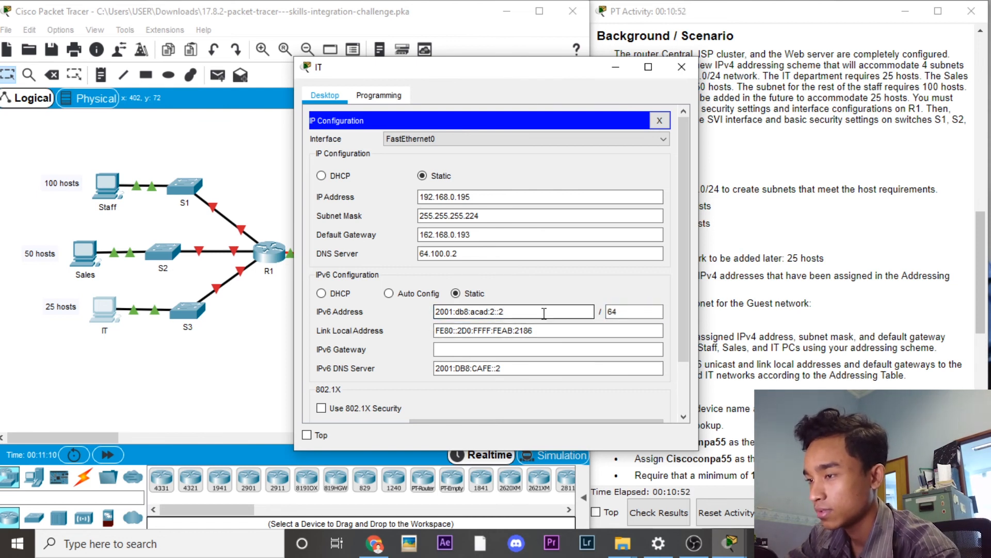
{"action": "left_click_drag", "start_coordinate": [546, 330], "coordinate": [420, 326]}
{"action": "type", "text": "fe80::2"}
{"action": "left_click", "coordinate": [463, 344]}
{"action": "type", "text": "fe80::"}
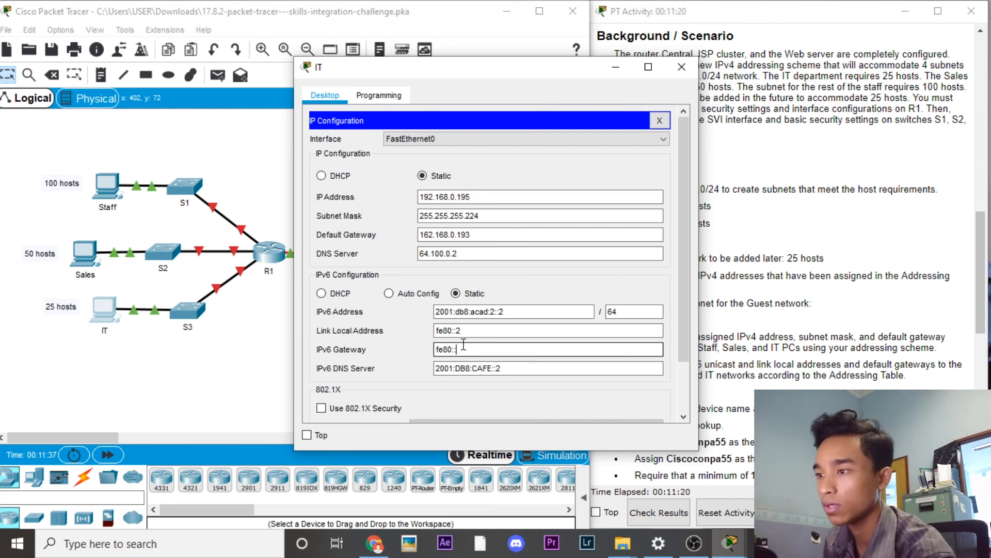
{"action": "type", "text": "1"}
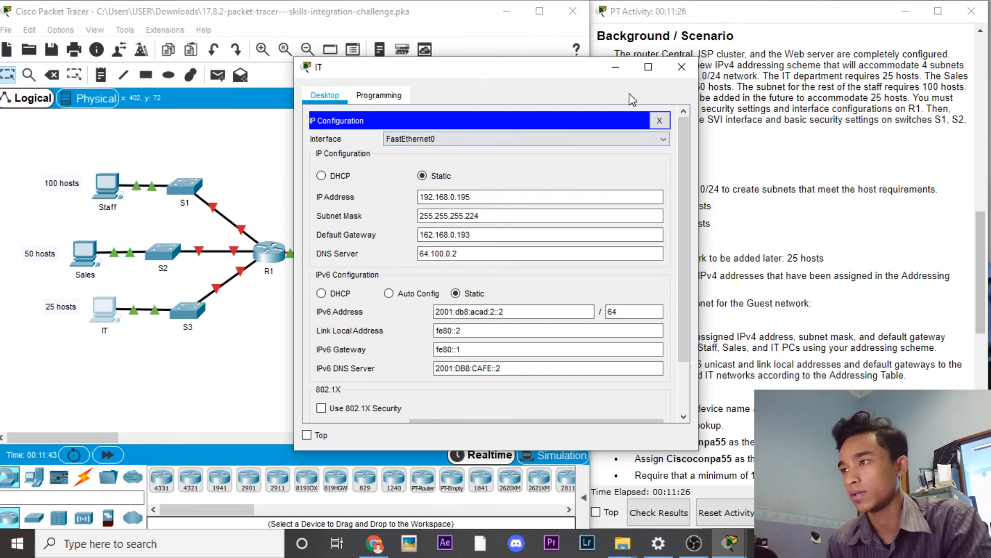
{"action": "left_click", "coordinate": [620, 72]}
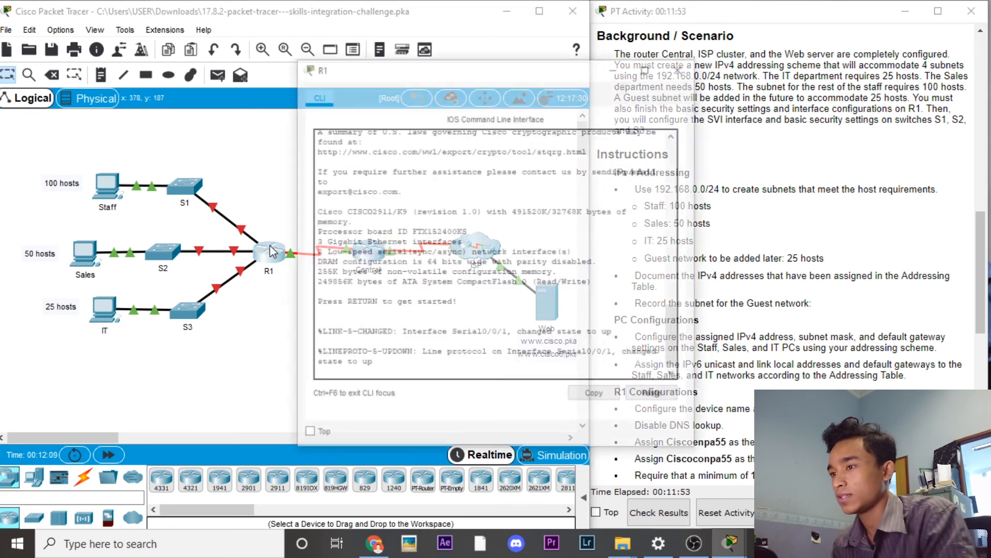
Step: Enter R1's global configuration mode and set the hostname to r1
{"action": "key", "text": "Return"}
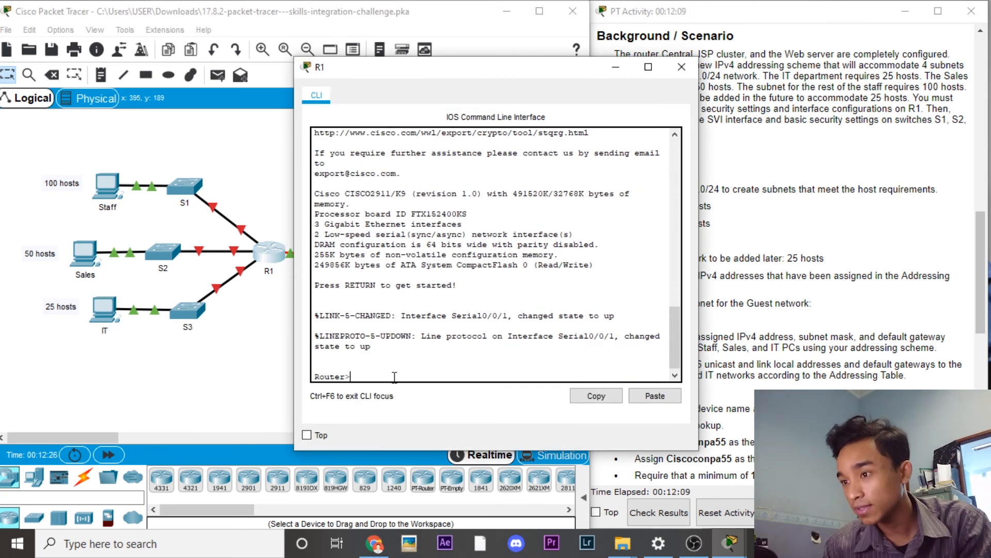
{"action": "type", "text": "enable"}
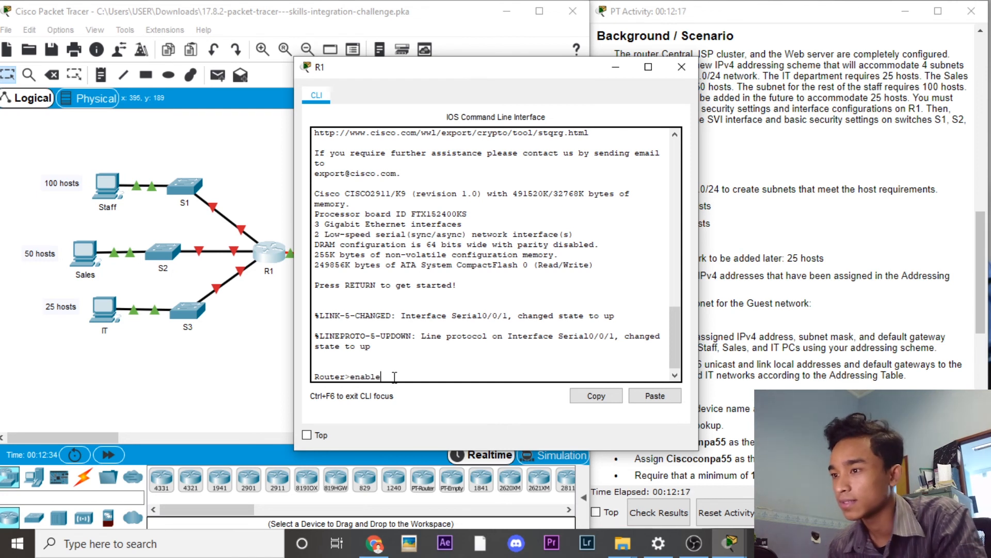
{"action": "key", "text": "Return"}
{"action": "type", "text": "configu"}
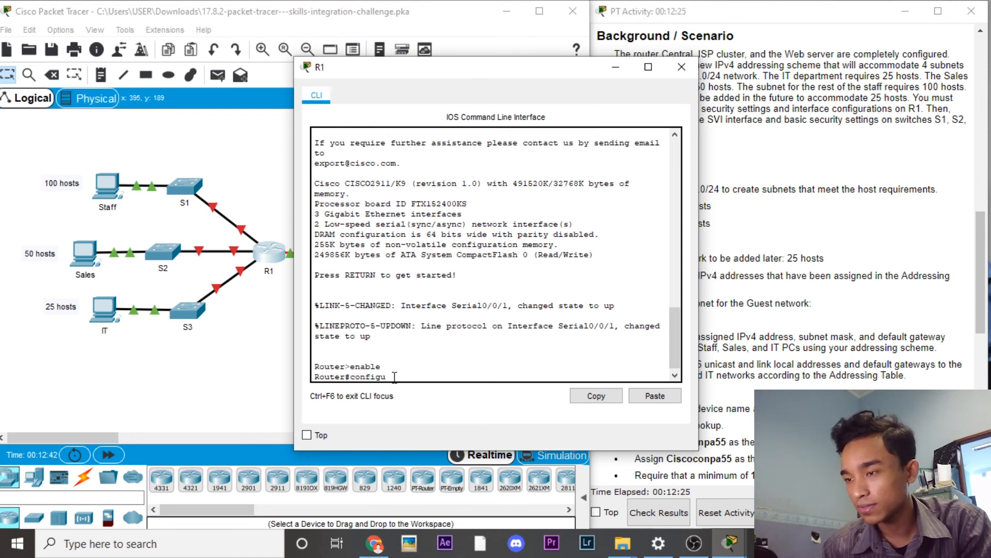
{"action": "type", "text": "re terminal"}
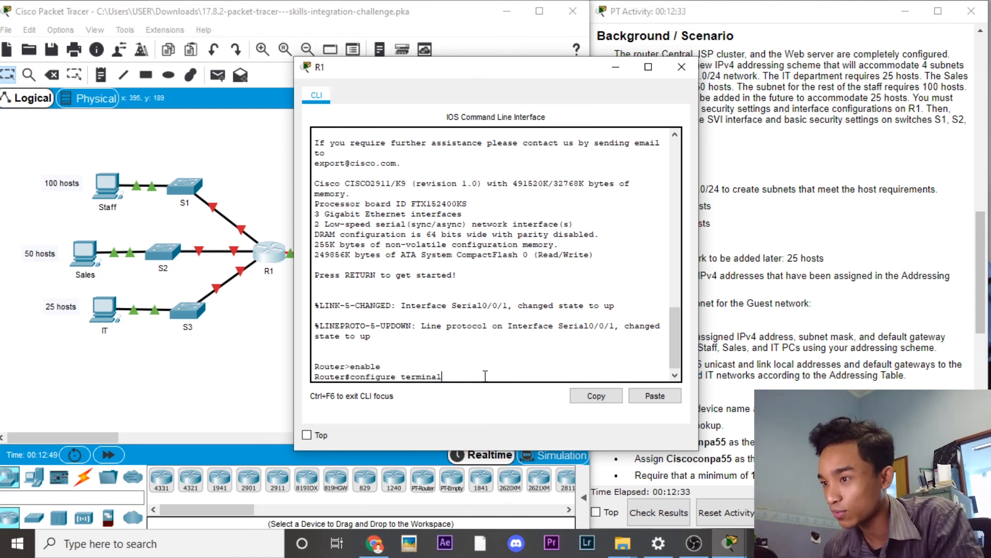
{"action": "key", "text": "Return"}
{"action": "type", "text": "hostname r1"}
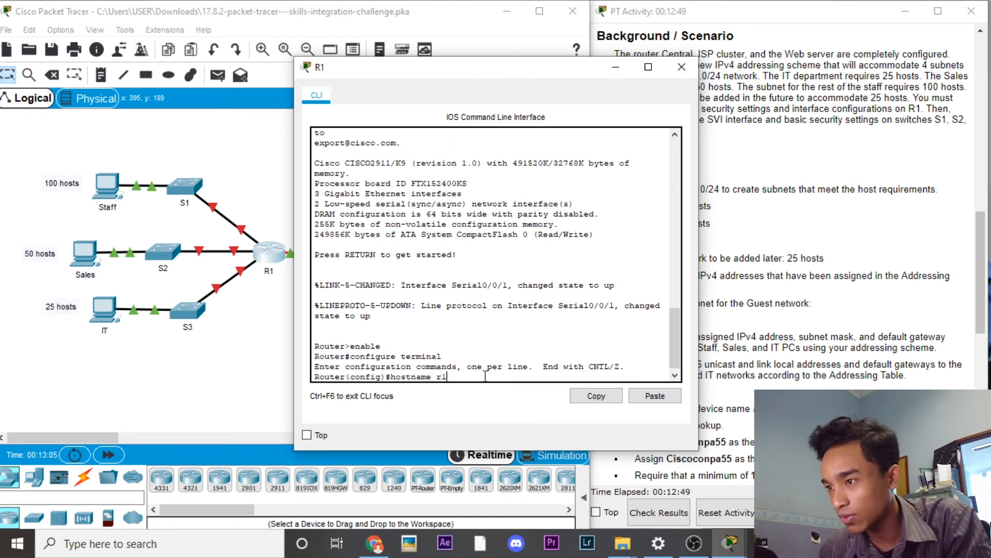
{"action": "key", "text": "Return"}
Step: Attempt no ip domain-lookup, then set the enable secret password after fixing the typo
{"action": "type", "text": "no ip domain"}
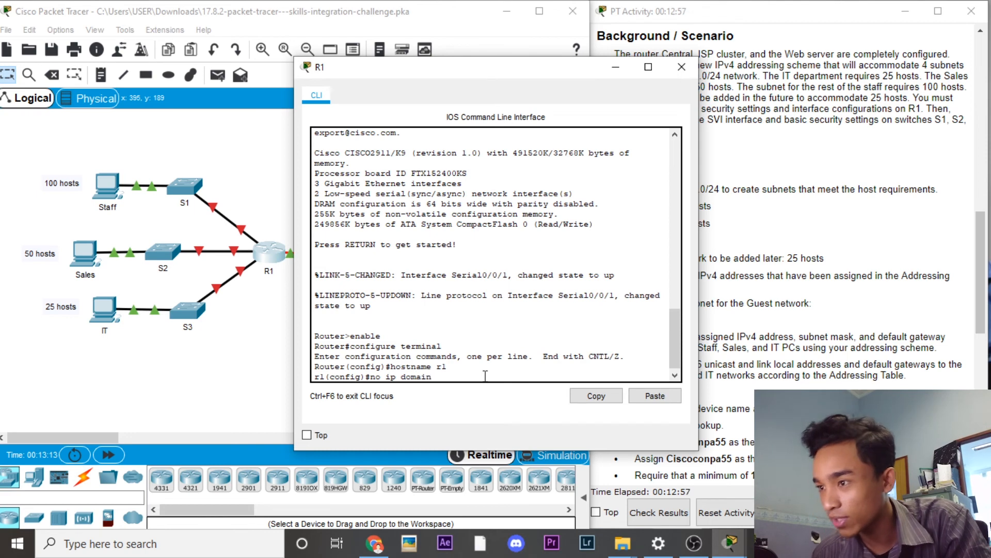
{"action": "type", "text": "-lookuo"}
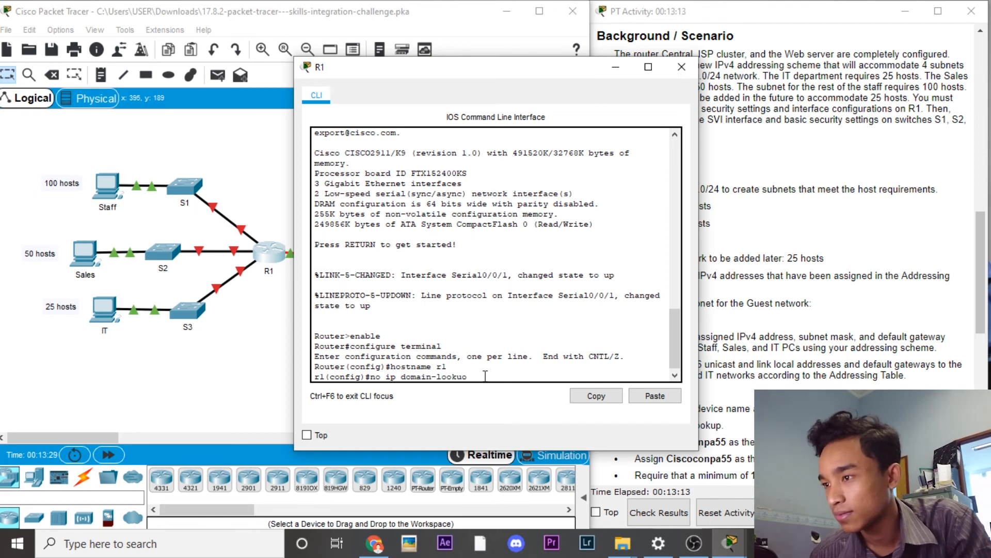
{"action": "key", "text": "Return"}
{"action": "type", "text": "enable"}
{"action": "key", "text": "BackSpace"}
{"action": "key", "text": "BackSpace"}
{"action": "key", "text": "BackSpace"}
{"action": "key", "text": "BackSpace"}
{"action": "type", "text": "able secret-Cis"}
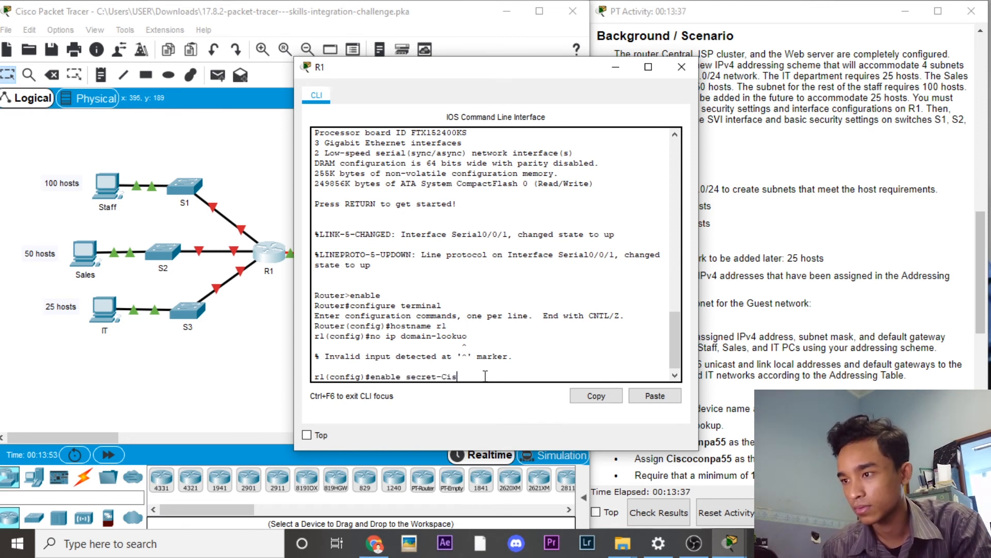
{"action": "type", "text": "coenpa55"}
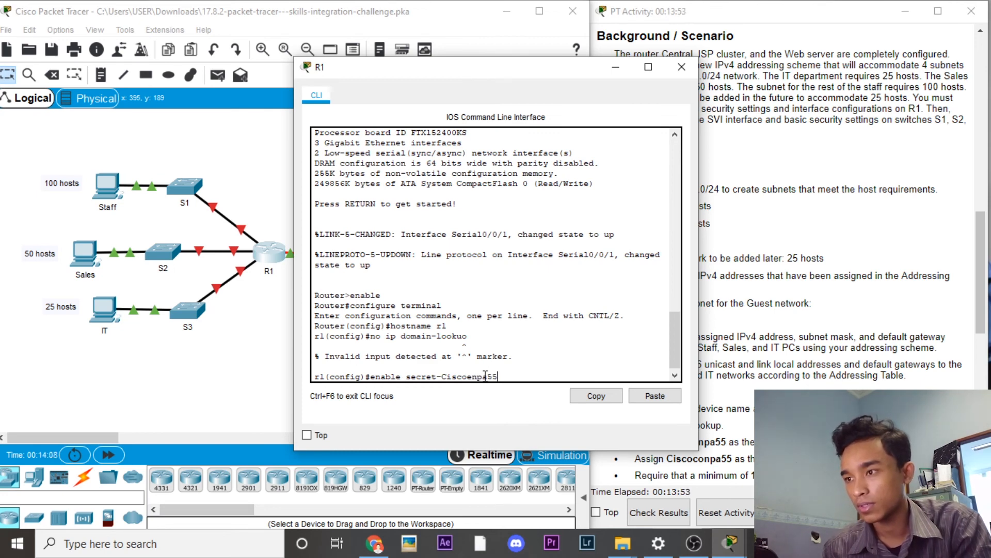
{"action": "key", "text": "Return"}
{"action": "type", "text": "li"}
{"action": "key", "text": "Up"}
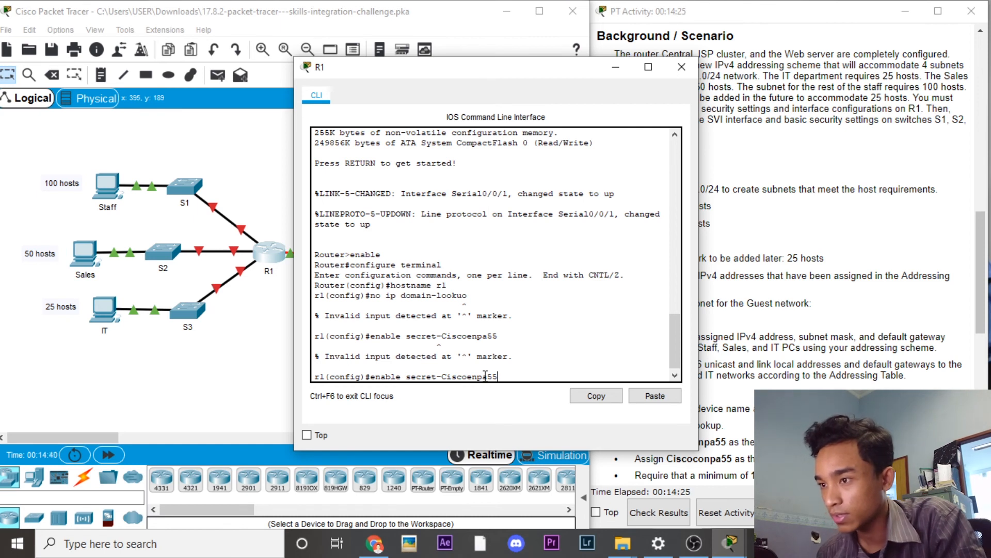
{"action": "key", "text": "BackSpace"}
{"action": "key", "text": "Return"}
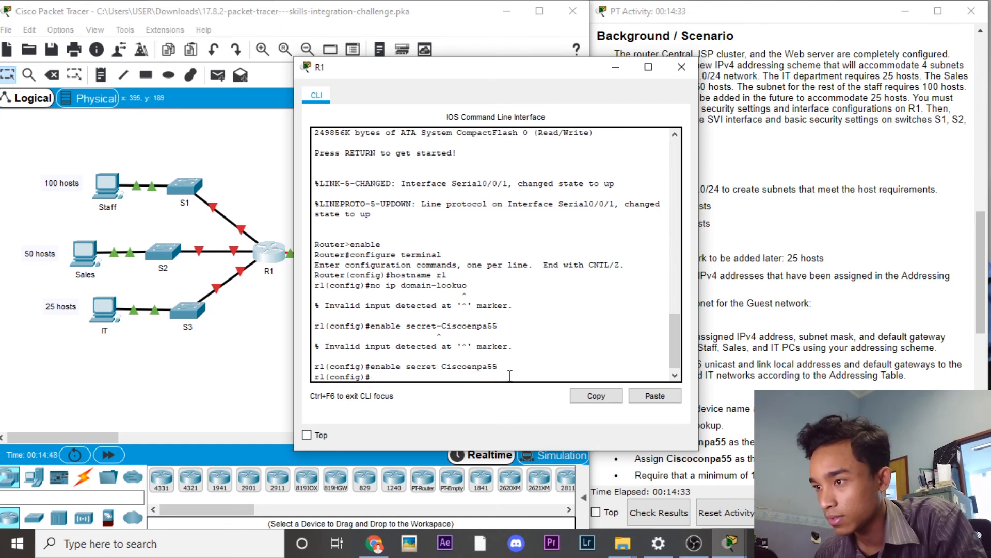
{"action": "type", "text": "line console "}
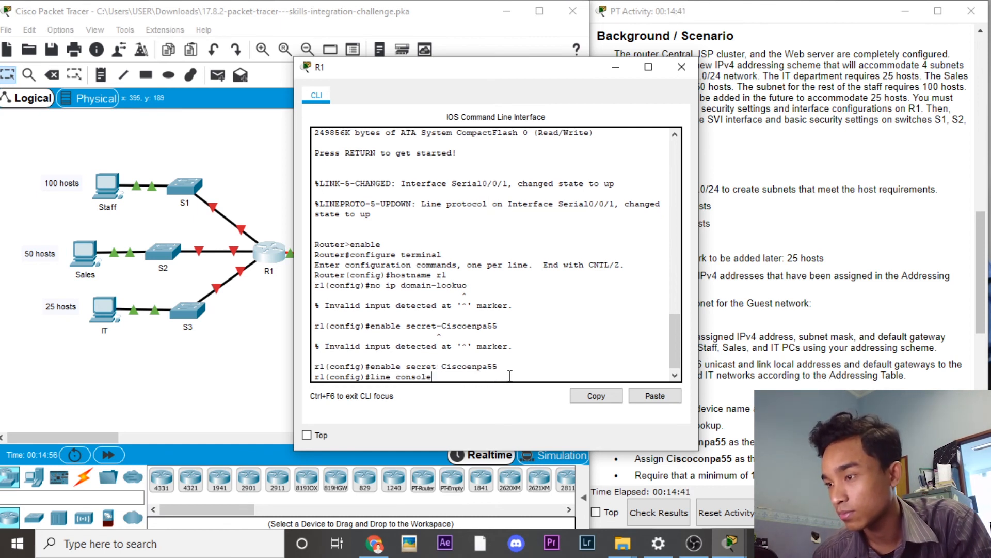
{"action": "type", "text": "0"}
Step: Set a password on R1's console line 0
{"action": "key", "text": "Return"}
{"action": "type", "text": "password Ci"}
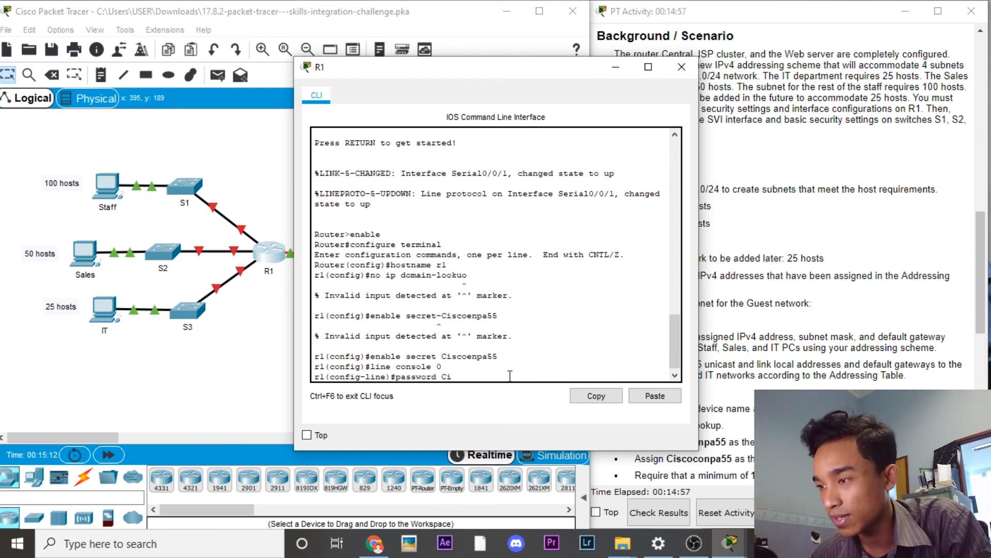
{"action": "type", "text": "scoenpa55"}
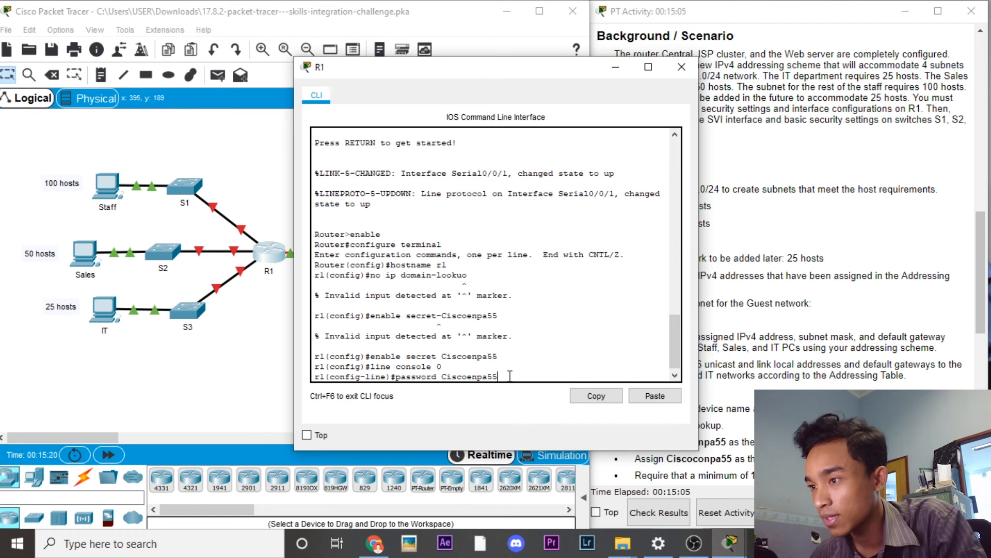
{"action": "key", "text": "Return"}
Step: Apply 'security passwords min-length 10' on R1, correcting the misspelled keywords
{"action": "type", "text": "security password"}
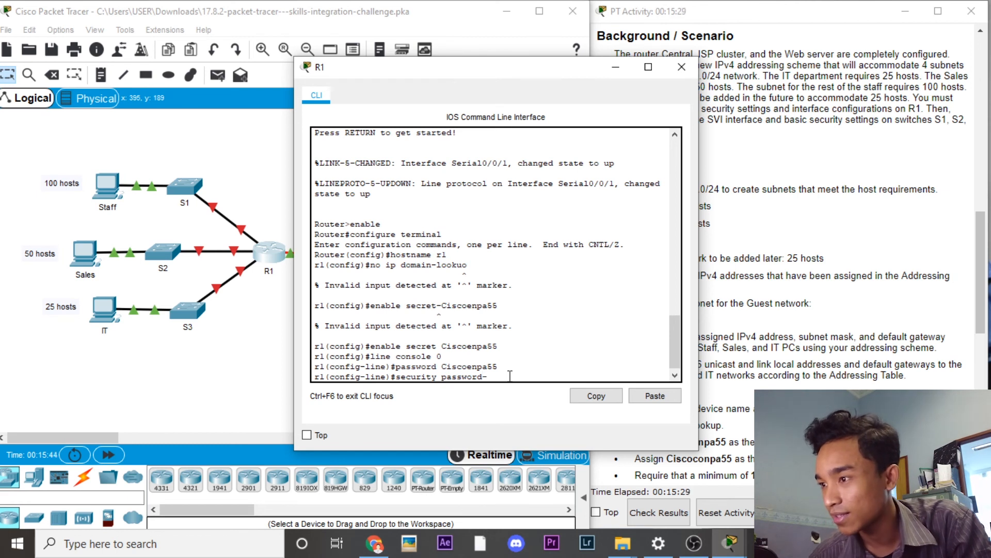
{"action": "type", "text": "-nim"}
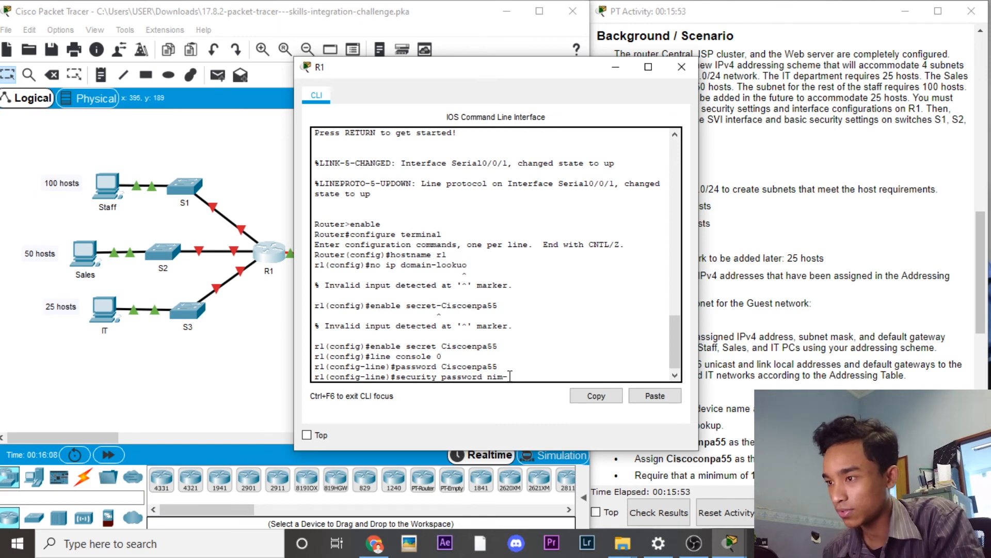
{"action": "type", "text": "lenght"}
{"action": "key", "text": "BackSpace"}
{"action": "key", "text": "BackSpace"}
{"action": "key", "text": "BackSpace"}
{"action": "key", "text": "BackSpace"}
{"action": "key", "text": "BackSpace"}
{"action": "key", "text": "BackSpace"}
{"action": "key", "text": "End"}
{"action": "type", "text": "length 10"}
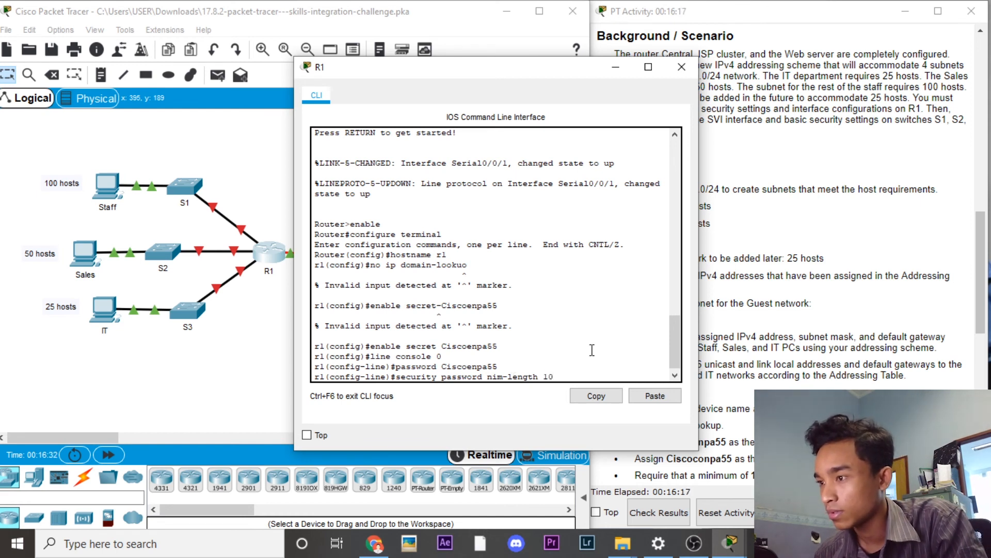
{"action": "key", "text": "Return"}
{"action": "key", "text": "Up"}
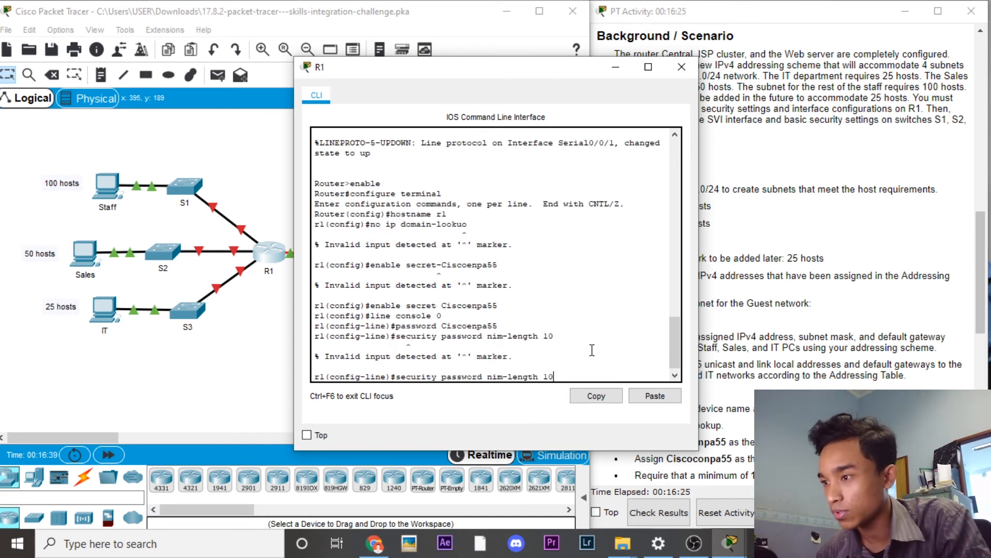
{"action": "key", "text": "Left"}
{"action": "key", "text": "Left"}
{"action": "key", "text": "Left"}
{"action": "key", "text": "Left"}
{"action": "key", "text": "Left"}
{"action": "key", "text": "Left"}
{"action": "key", "text": "Left"}
{"action": "key", "text": "Left"}
{"action": "key", "text": "Left"}
{"action": "key", "text": "Left"}
{"action": "key", "text": "Left"}
{"action": "key", "text": "Left"}
{"action": "key", "text": "Left"}
{"action": "key", "text": "Left"}
{"action": "key", "text": "Delete"}
{"action": "key", "text": "Delete"}
{"action": "key", "text": "Delete"}
{"action": "type", "text": "min"}
{"action": "key", "text": "Return"}
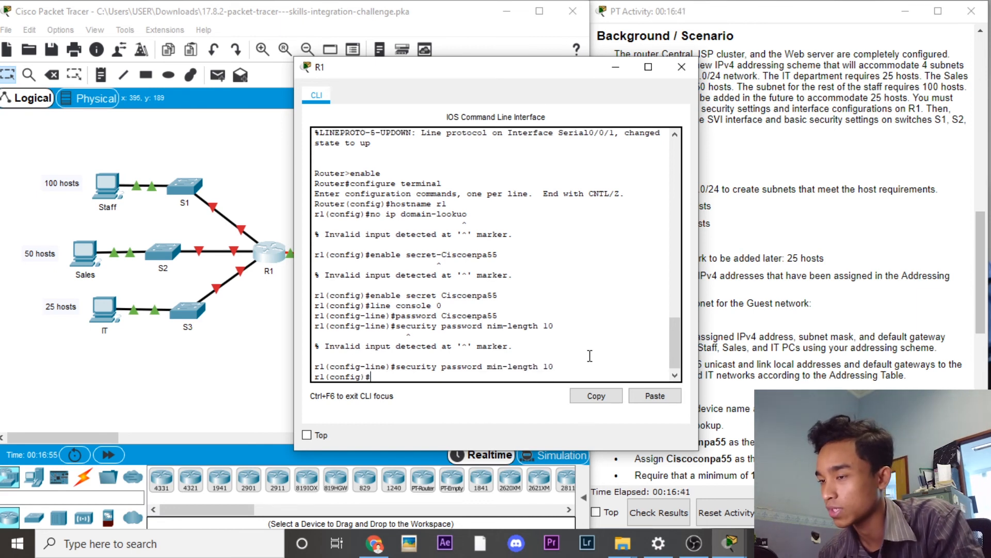
Step: Enable service password-encryption on R1
{"action": "type", "text": "service password"}
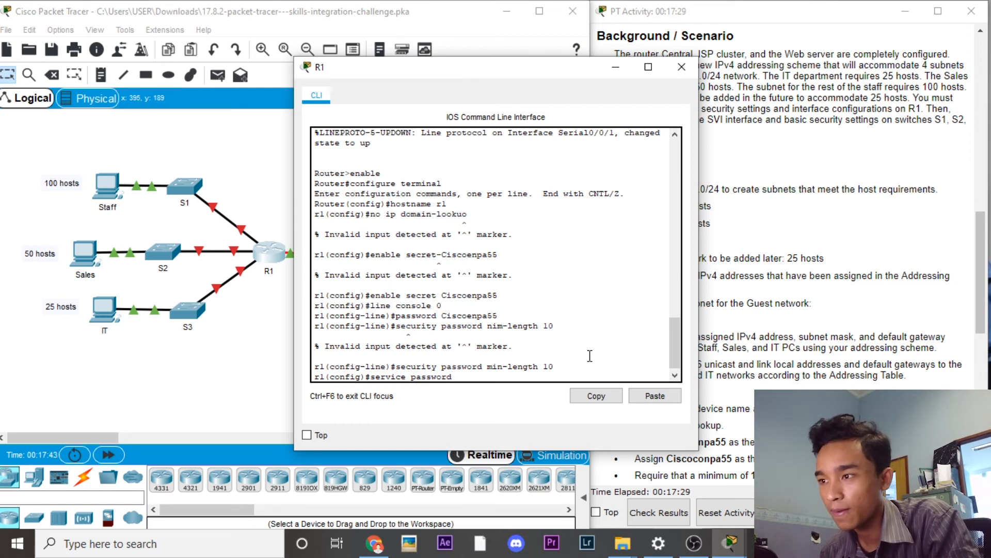
{"action": "type", "text": "-encryption"}
{"action": "key", "text": "Return"}
Step: Type the MOTD banner "unauthorized access is serictly prohibited"
{"action": "type", "text": "banner"}
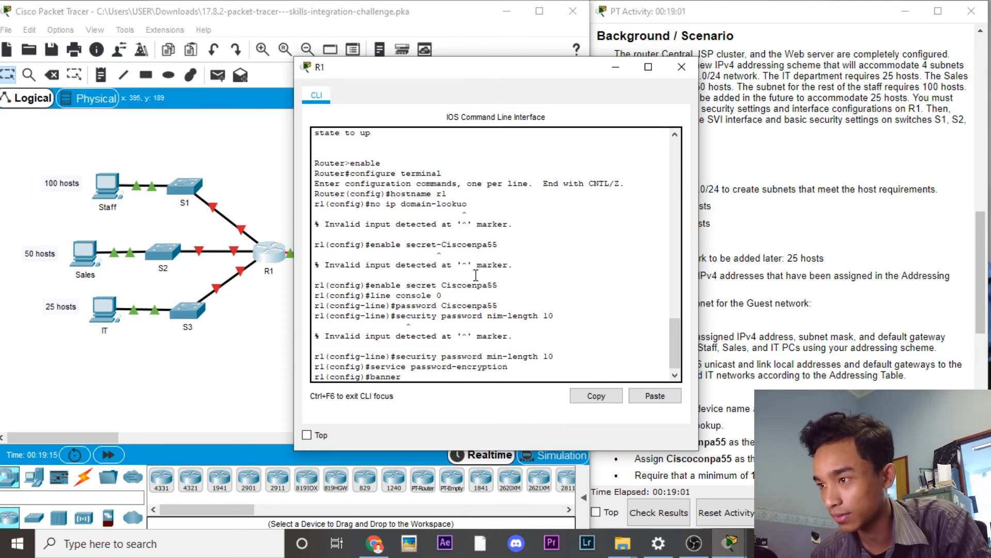
{"action": "mouse_move", "coordinate": [676, 343]}
{"action": "left_mouse_down"}
{"action": "mouse_move", "coordinate": [675, 320]}
{"action": "mouse_move", "coordinate": [676, 356]}
{"action": "left_mouse_up"}
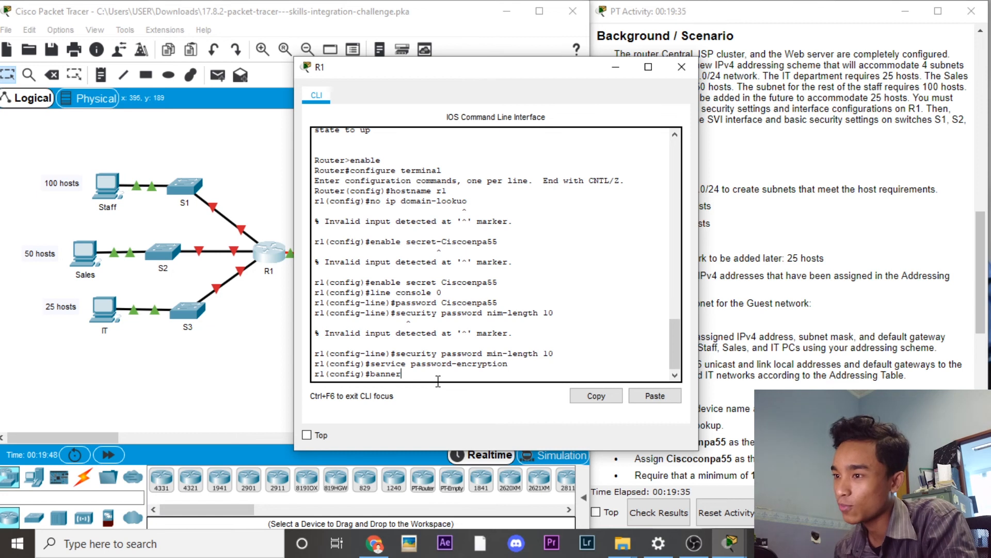
{"action": "key", "text": "BackSpace"}
{"action": "key", "text": "BackSpace"}
{"action": "key", "text": "BackSpace"}
{"action": "key", "text": "BackSpace"}
{"action": "key", "text": "BackSpace"}
{"action": "type", "text": "ann"}
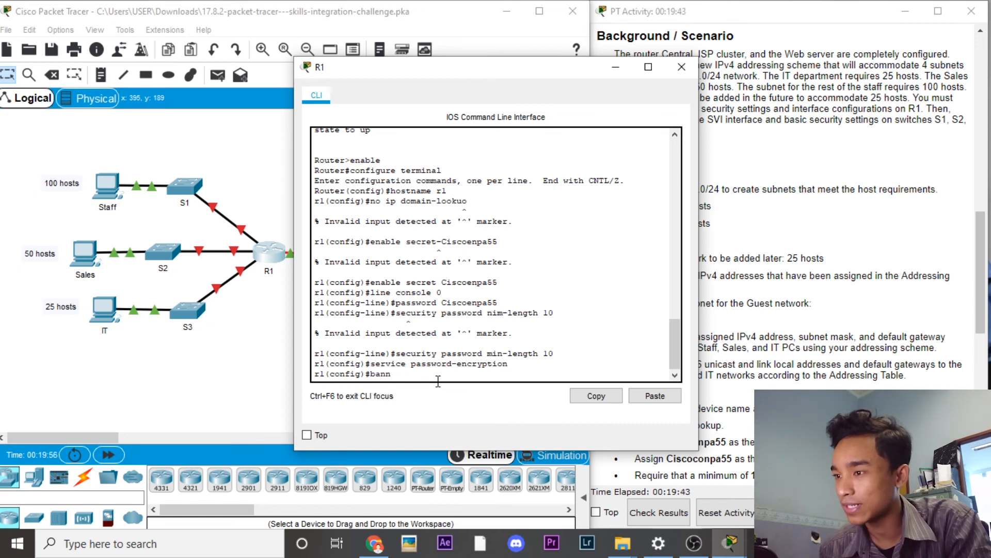
{"action": "type", "text": "er motd \""}
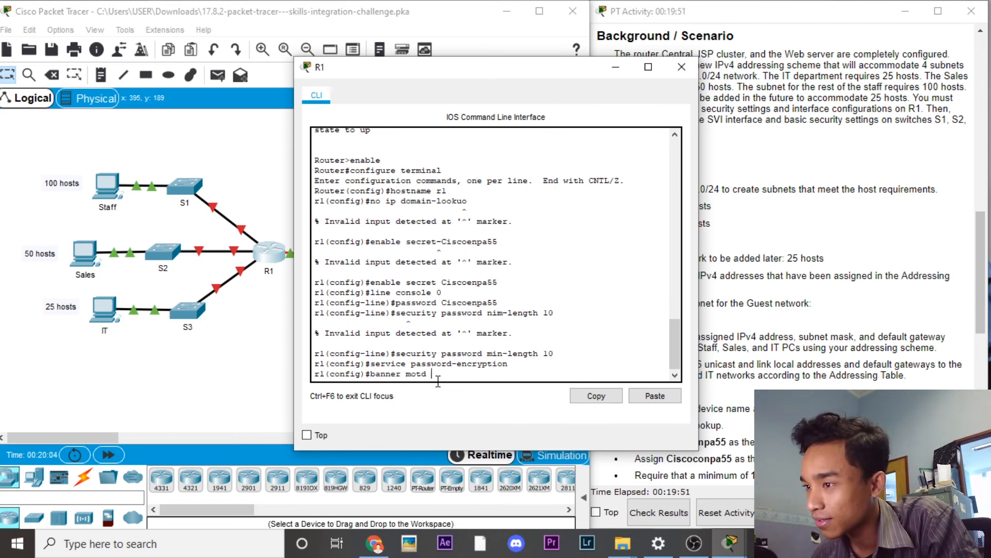
{"action": "type", "text": "unaut"}
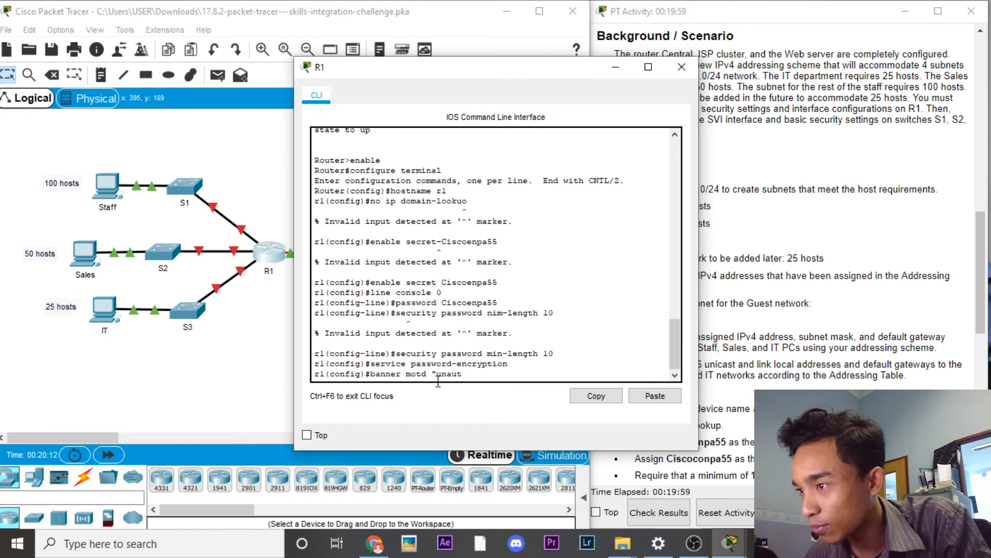
{"action": "type", "text": "horized acc"}
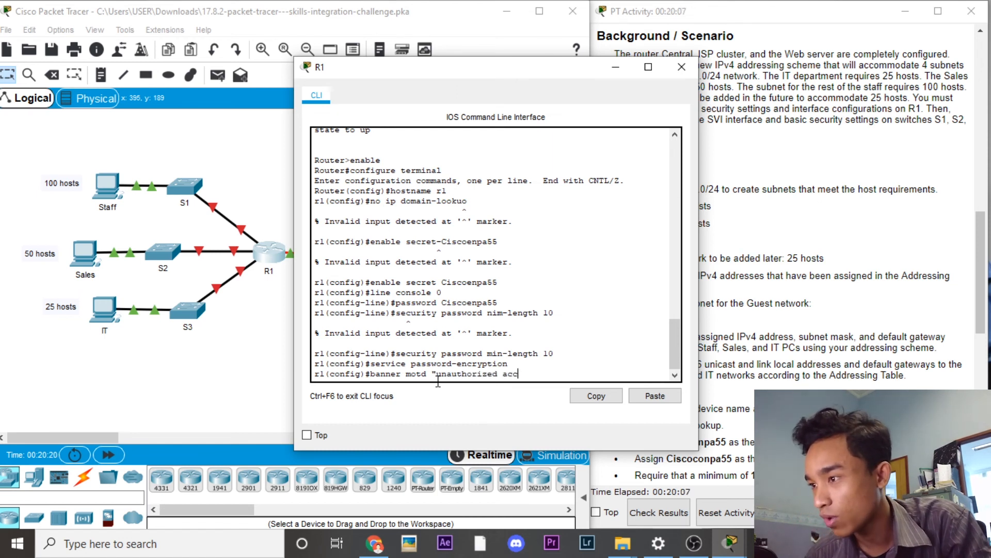
{"action": "type", "text": "ess"}
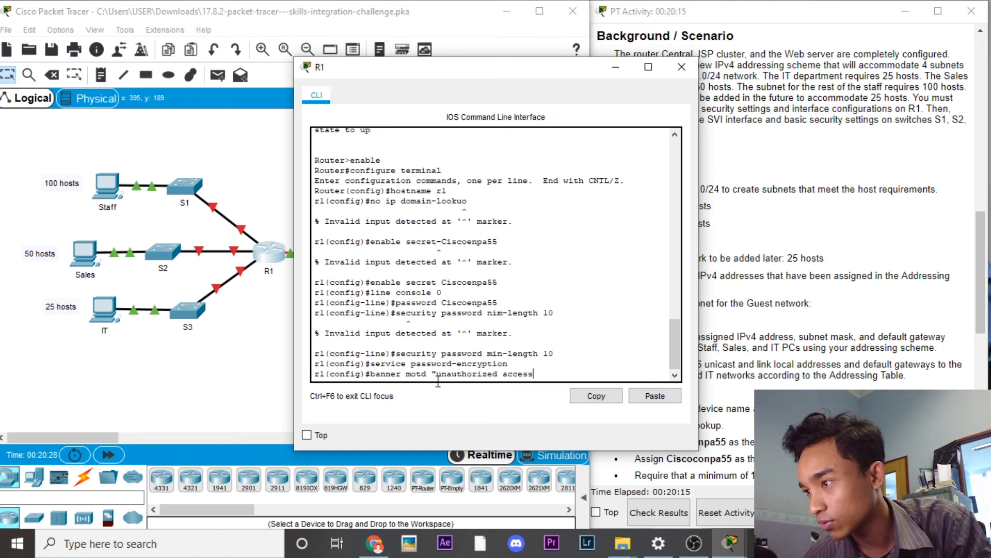
{"action": "type", "text": " is se"}
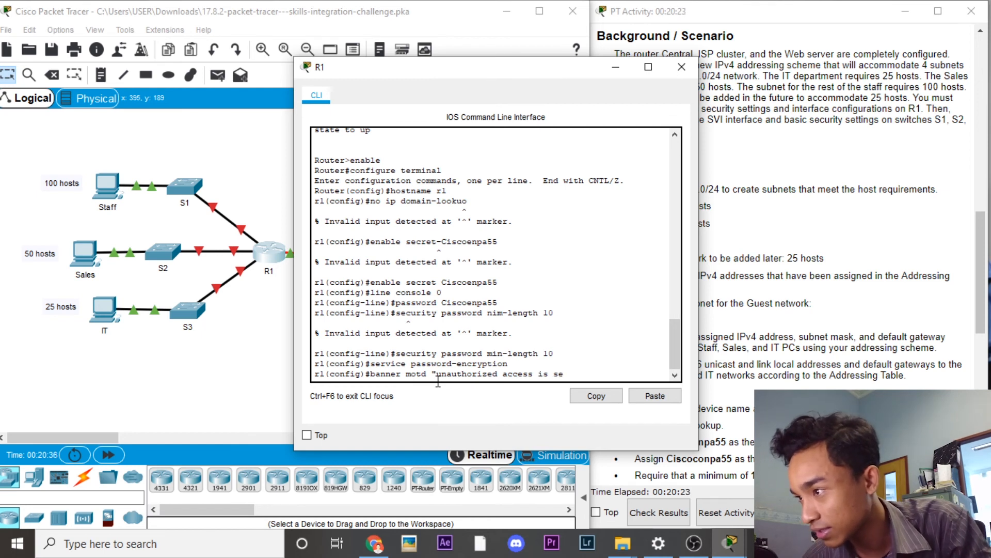
{"action": "type", "text": "rictly"}
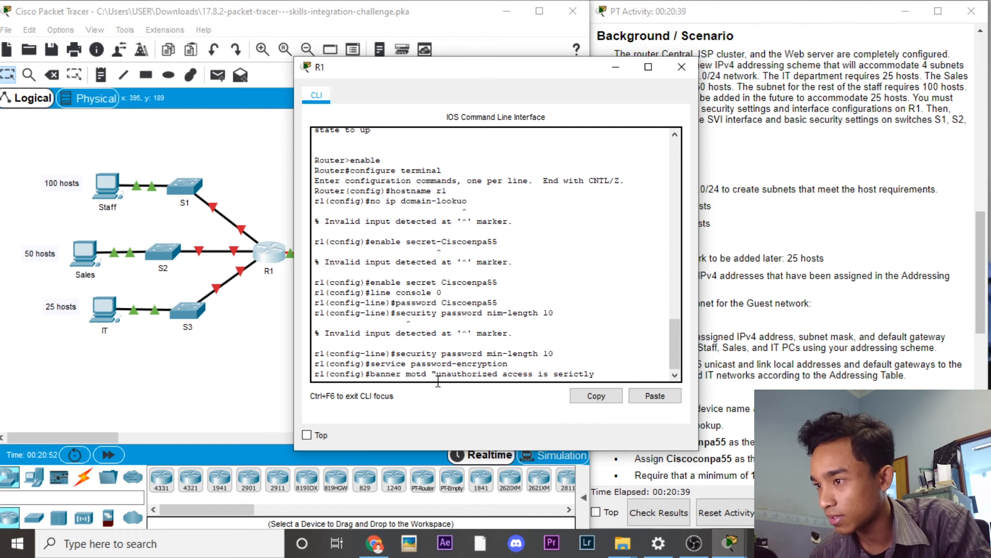
{"action": "type", "text": " prohi"}
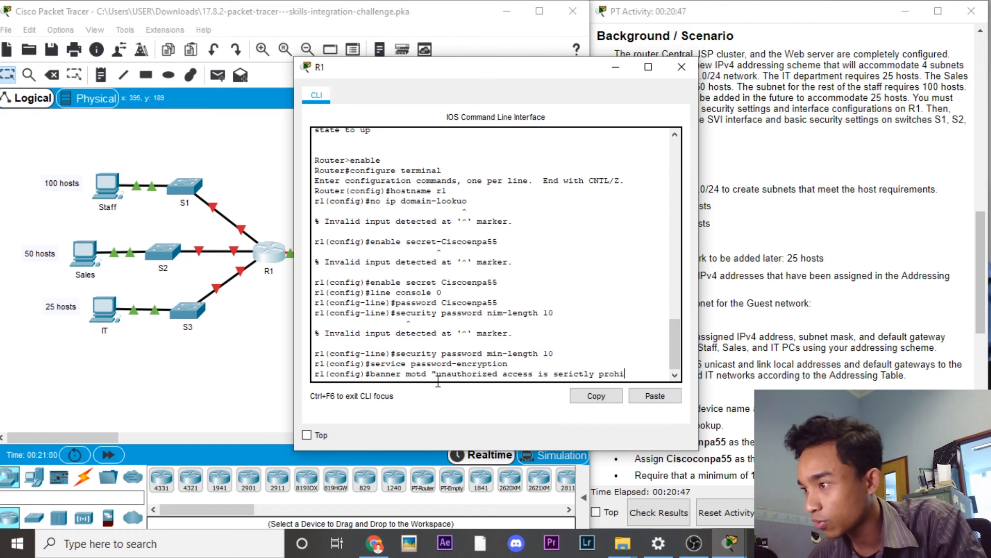
{"action": "type", "text": "bited\""}
Step: Apply the banner and address R1's G0/0 as 192.168.0.1 255.255.255.128
{"action": "key", "text": "Return"}
{"action": "type", "text": "interface gigabit"}
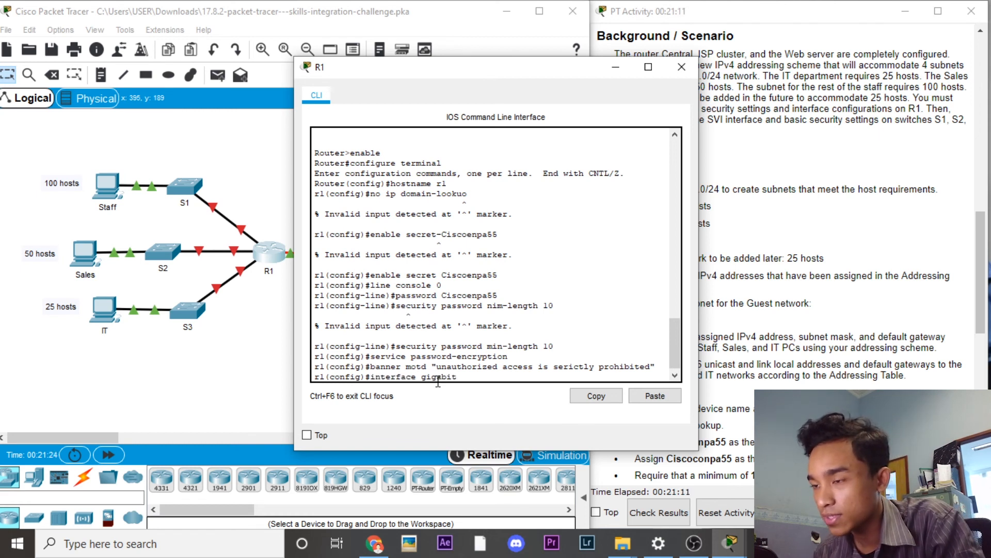
{"action": "type", "text": "ethernet 0/0"}
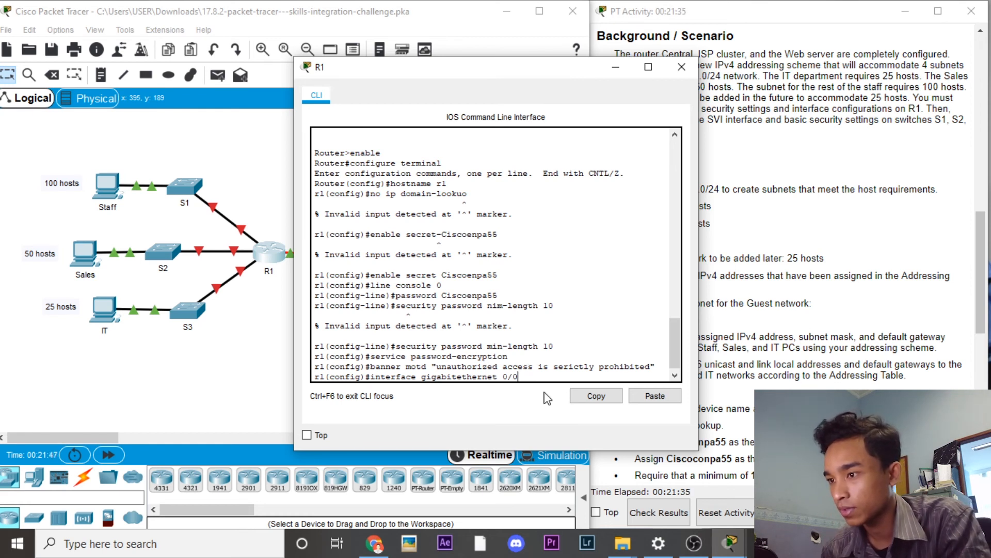
{"action": "key", "text": "Return"}
{"action": "type", "text": "ip address"}
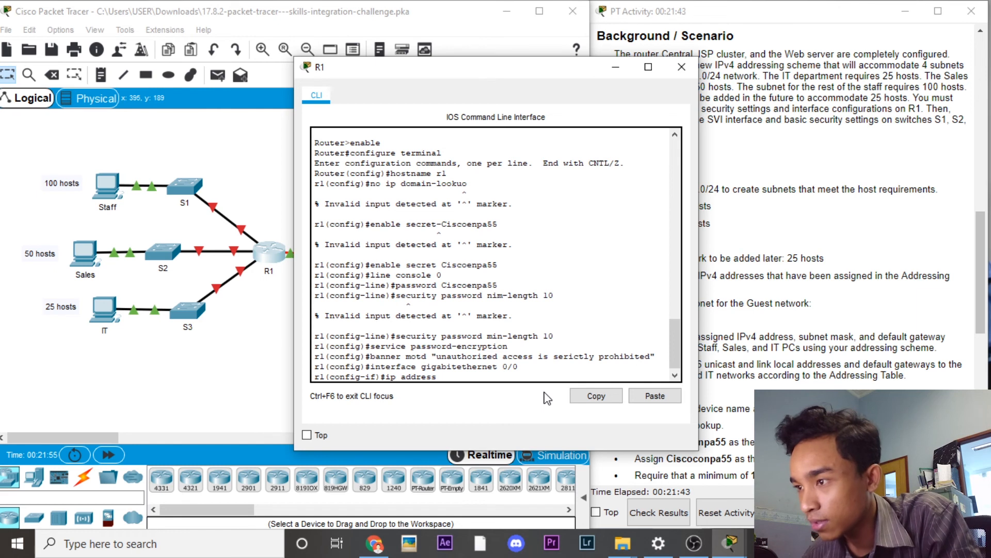
{"action": "type", "text": " 192.168"}
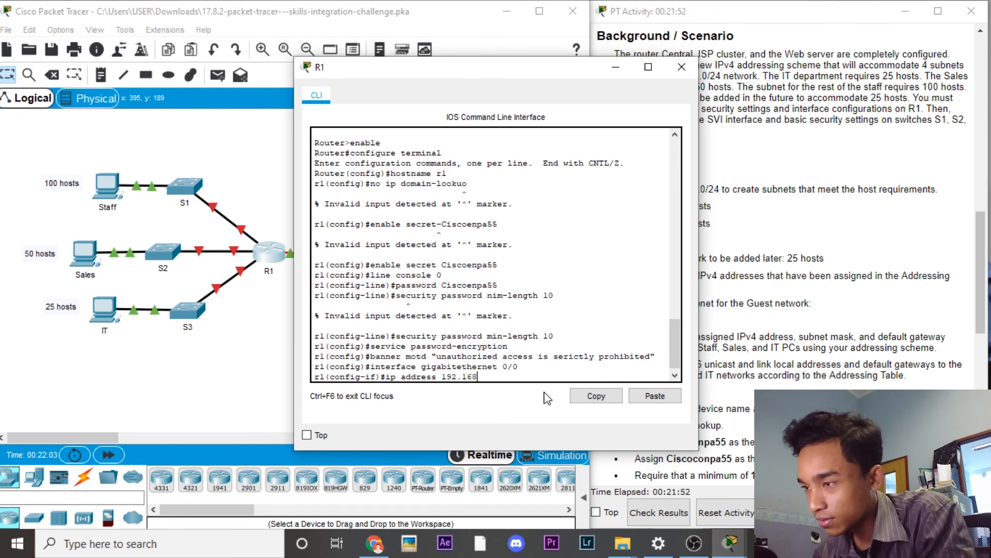
{"action": "type", "text": ".0.1"}
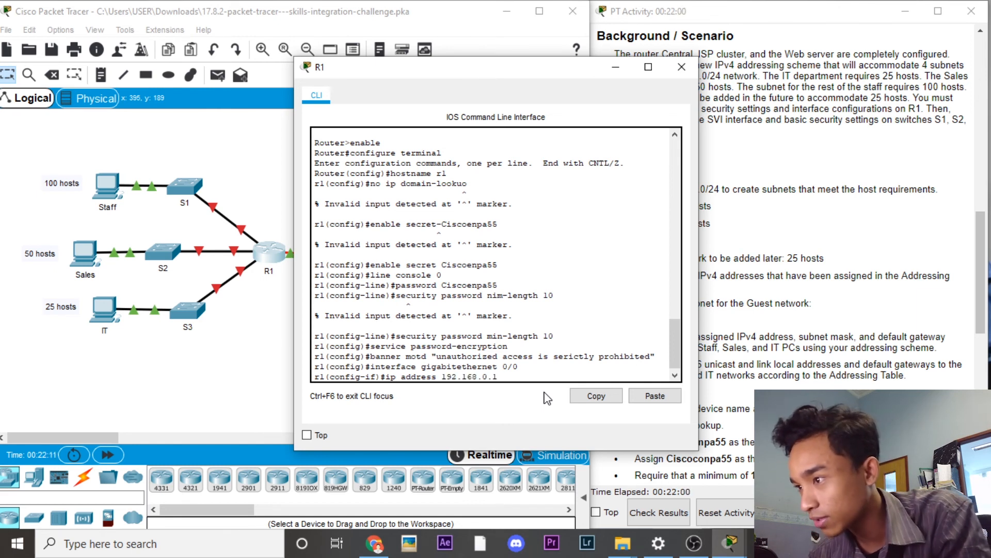
{"action": "type", "text": " 255.255"}
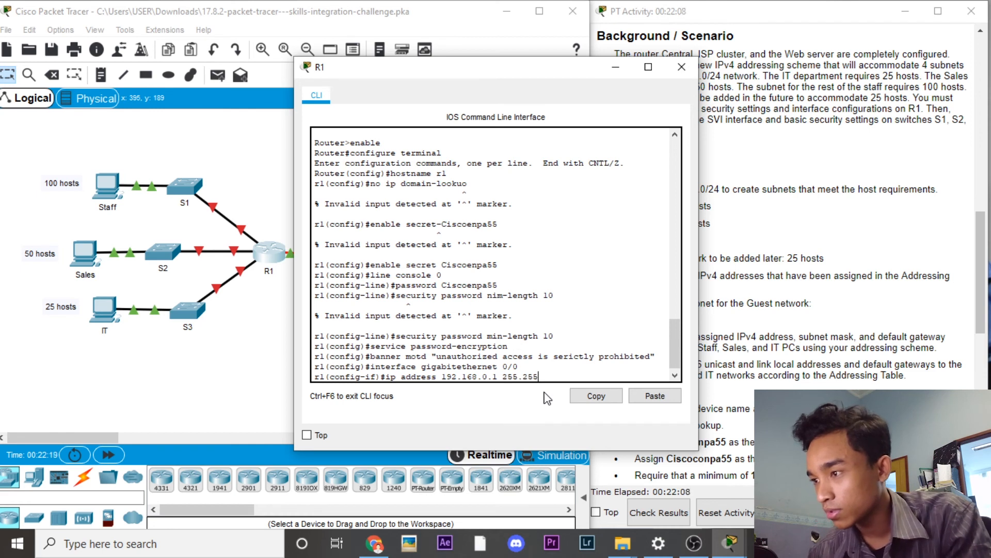
{"action": "type", "text": ".255.128"}
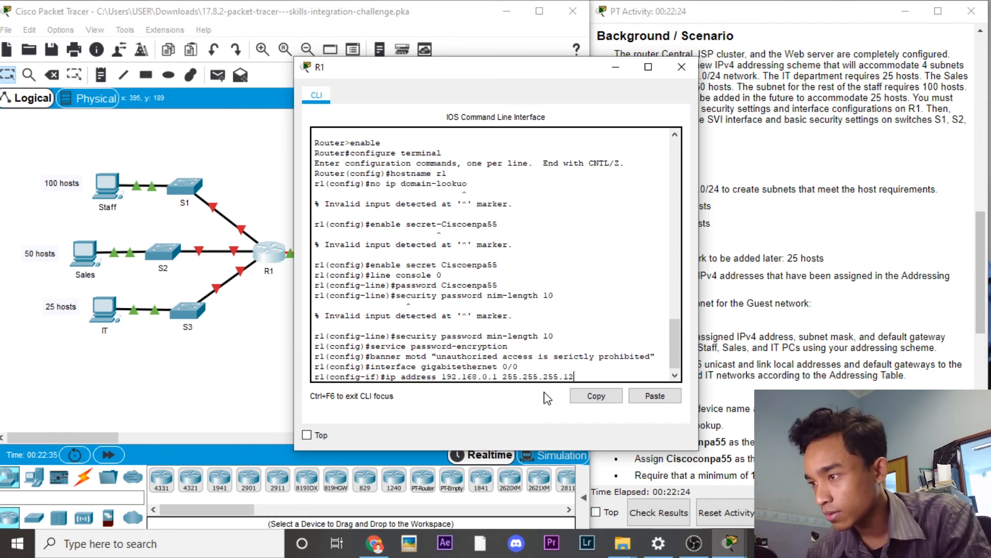
{"action": "key", "text": "Return"}
{"action": "type", "text": "no shutdown"}
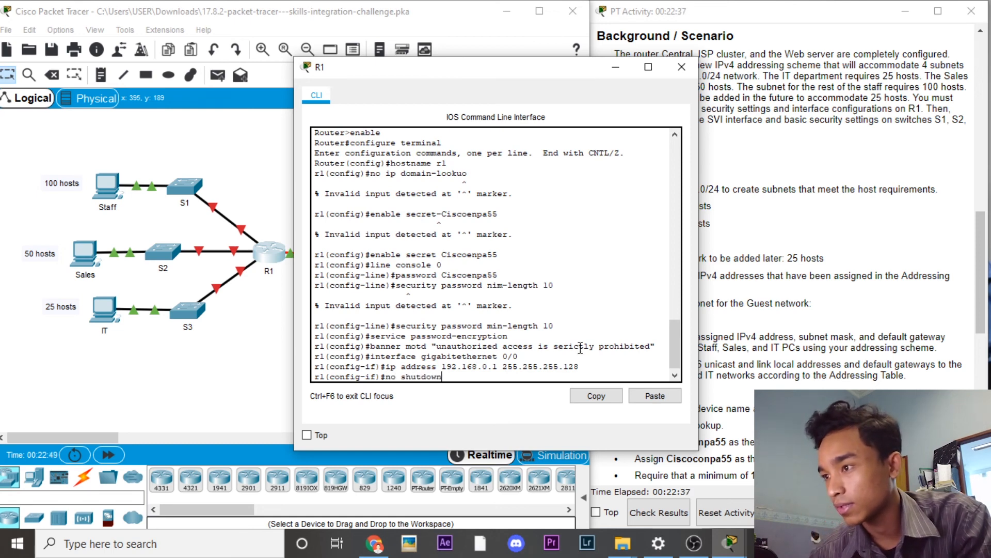
Step: Bring G0/0 up with IPv6 2001:db8:acad::1/64, then fix the link-local command to fe80::1
{"action": "key", "text": "Return"}
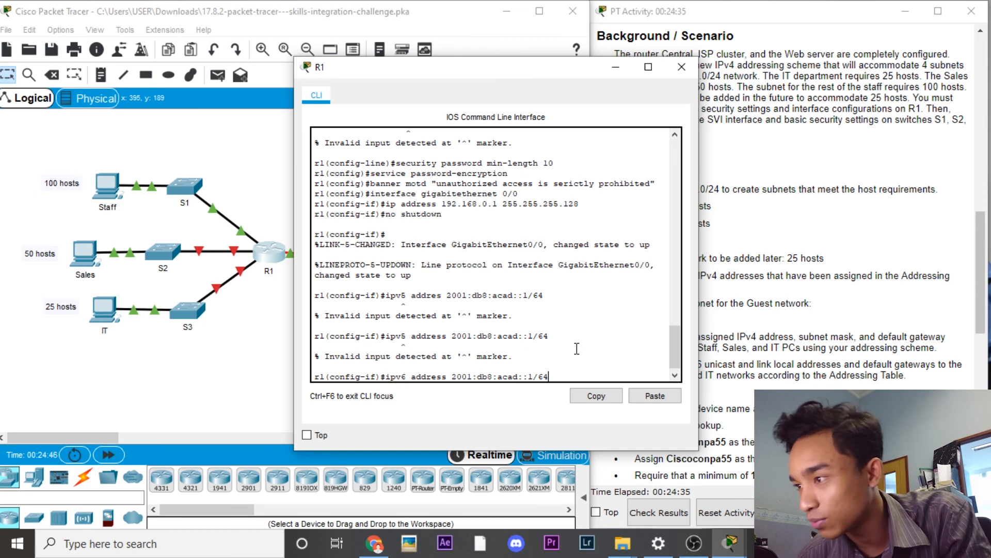
{"action": "mouse_move", "coordinate": [676, 362]}
{"action": "left_mouse_down"}
{"action": "mouse_move", "coordinate": [677, 316]}
{"action": "mouse_move", "coordinate": [679, 364]}
{"action": "left_mouse_up"}
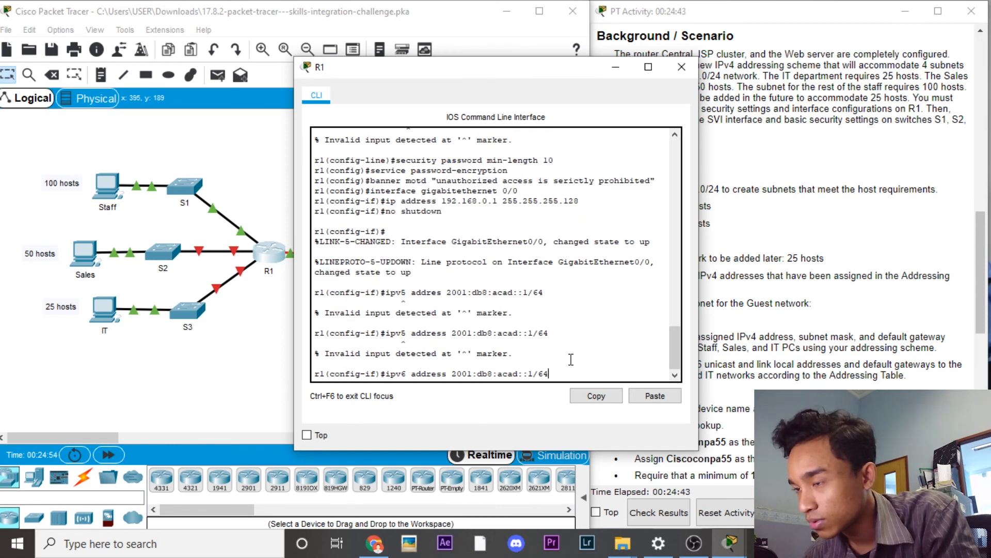
{"action": "key", "text": "Return"}
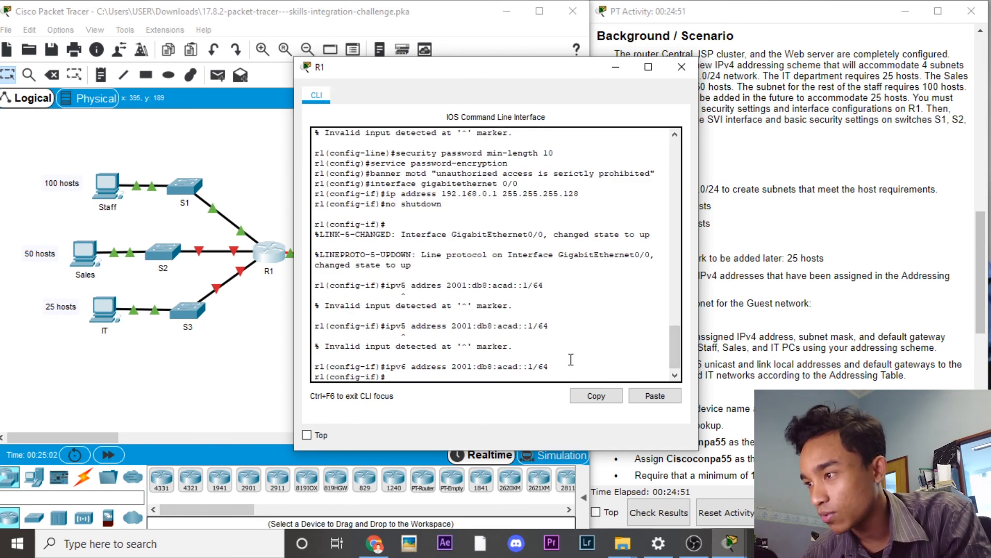
{"action": "type", "text": "ipv6 address"}
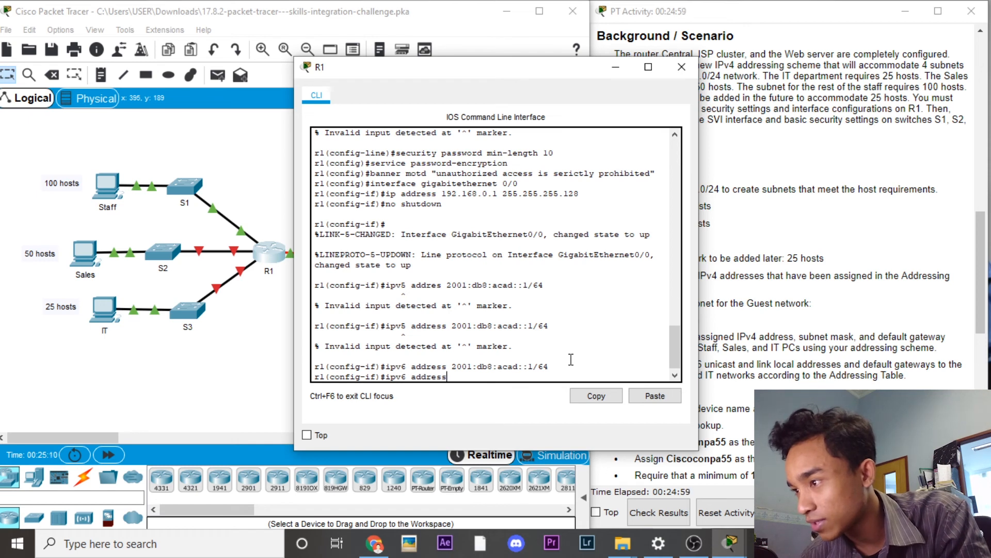
{"action": "type", "text": " fe80::1"}
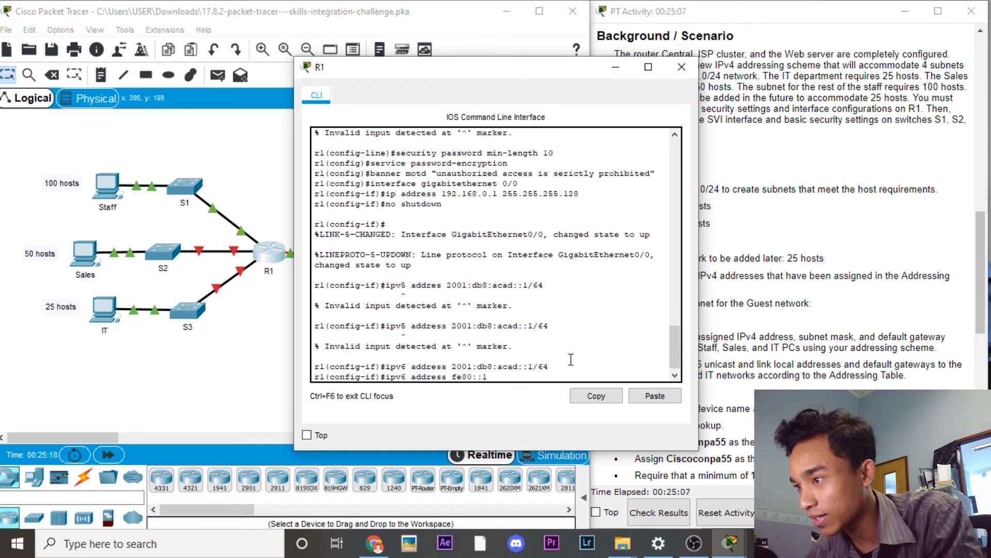
{"action": "type", "text": "link"}
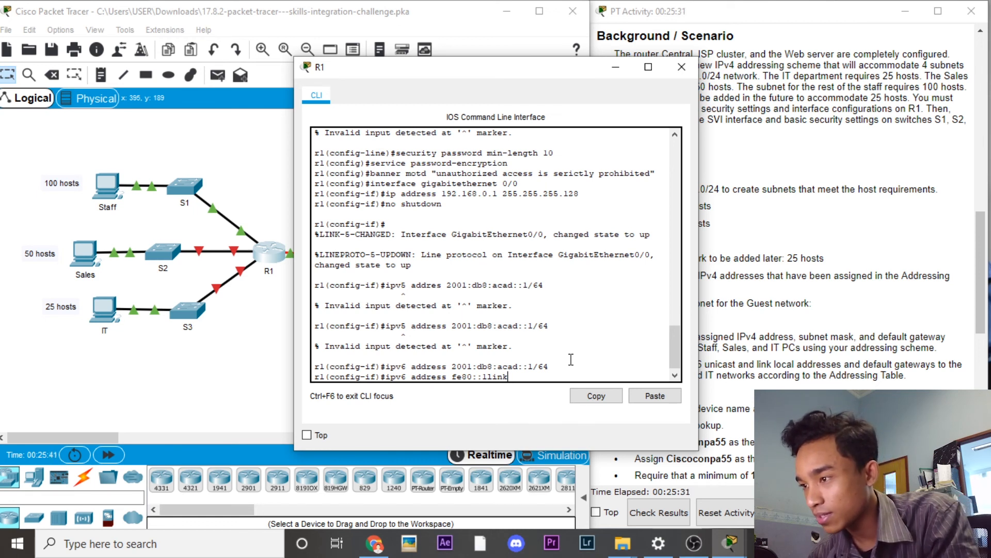
{"action": "type", "text": "local"}
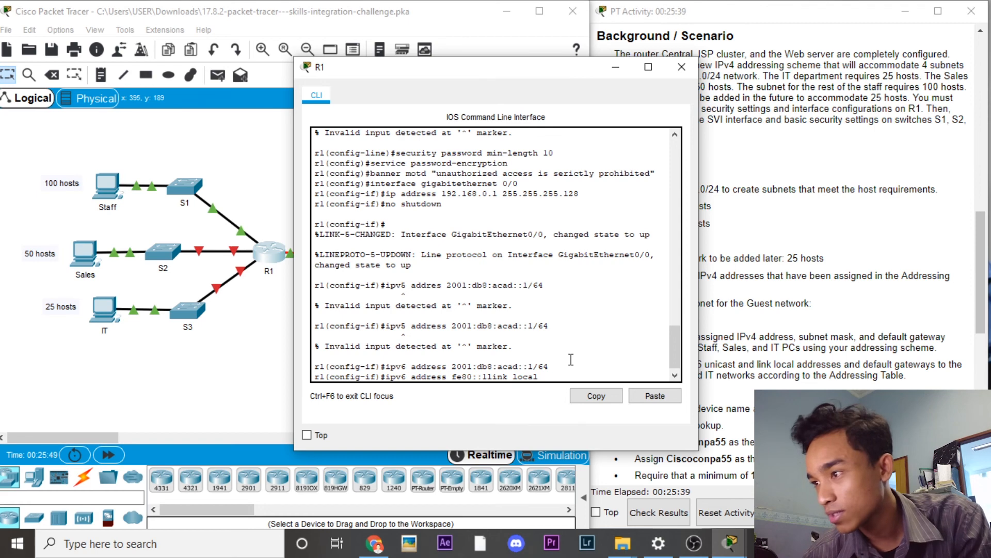
{"action": "key", "text": "Return"}
{"action": "key", "text": "Up"}
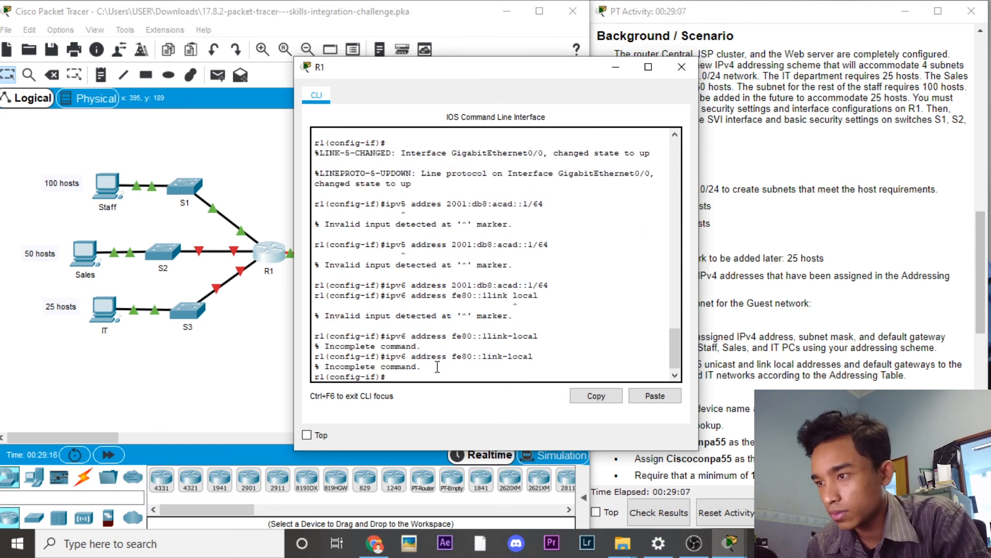
{"action": "key", "text": "Up"}
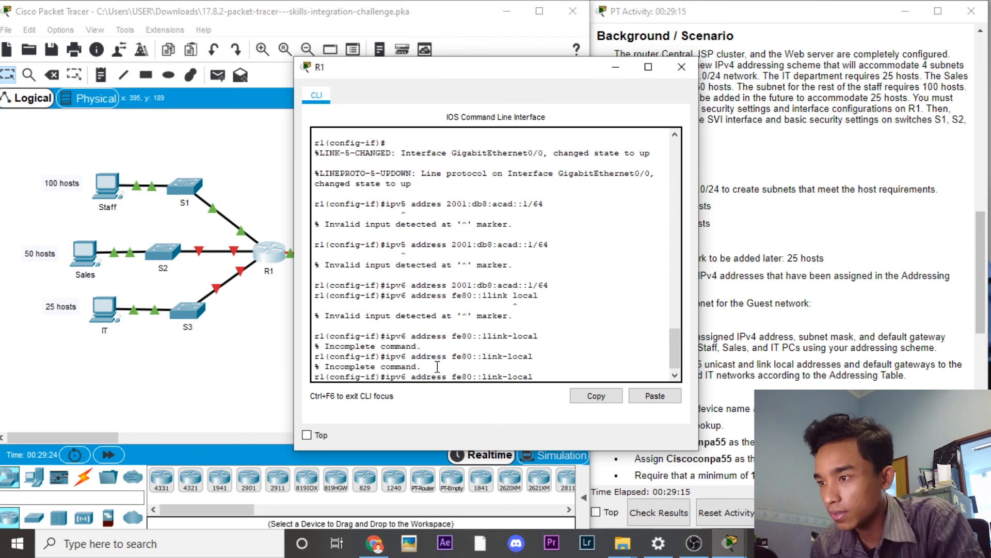
{"action": "key", "text": "Left"}
{"action": "key", "text": "Left"}
{"action": "key", "text": "Left"}
{"action": "key", "text": "Left"}
{"action": "key", "text": "Left"}
{"action": "key", "text": "Left"}
{"action": "key", "text": "Left"}
{"action": "key", "text": "Left"}
{"action": "key", "text": "Left"}
{"action": "key", "text": "Left"}
{"action": "type", "text": "1"}
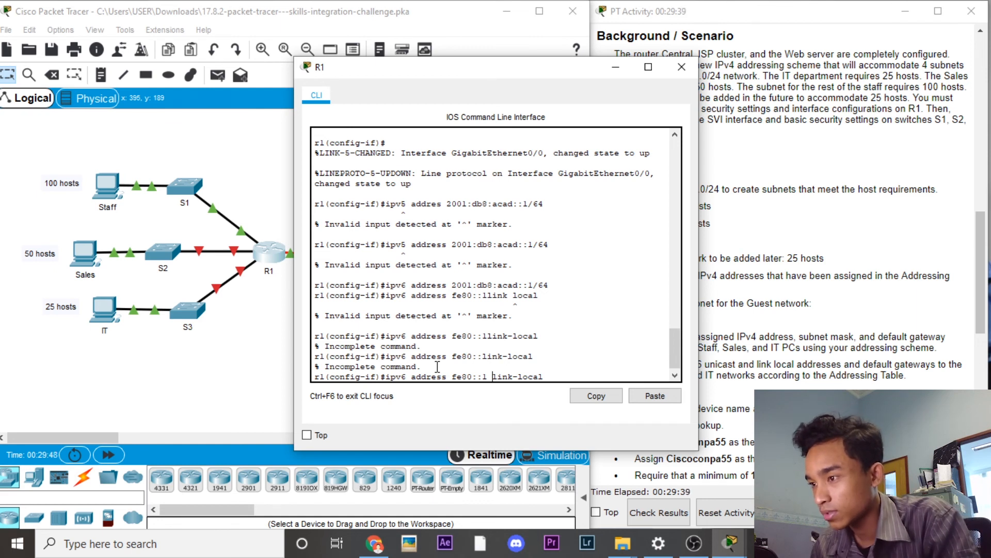
{"action": "key", "text": "Return"}
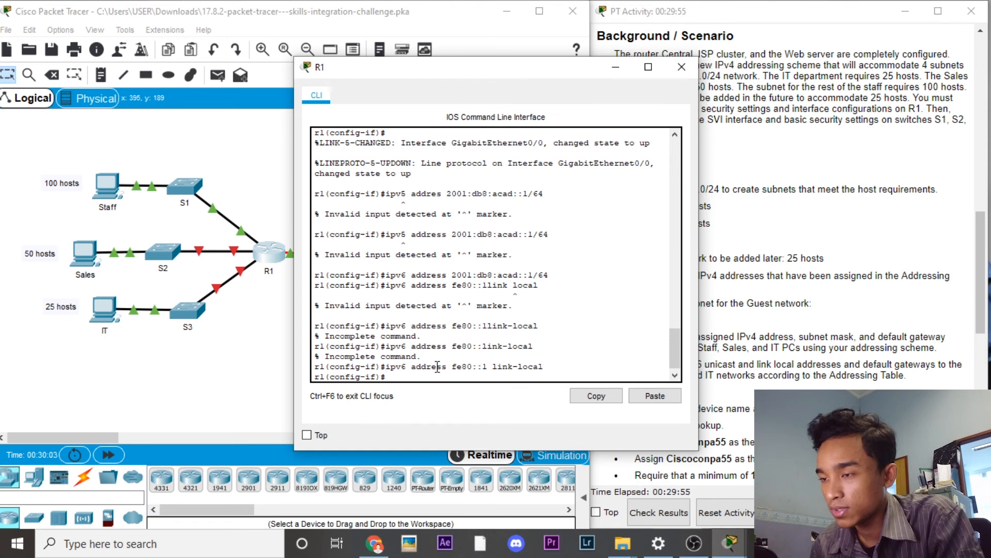
Step: Leave the current interface and enter configuration for GigabitEthernet0/1, fixing the typo
{"action": "type", "text": "exit"}
{"action": "key", "text": "Return"}
{"action": "type", "text": "interfa"}
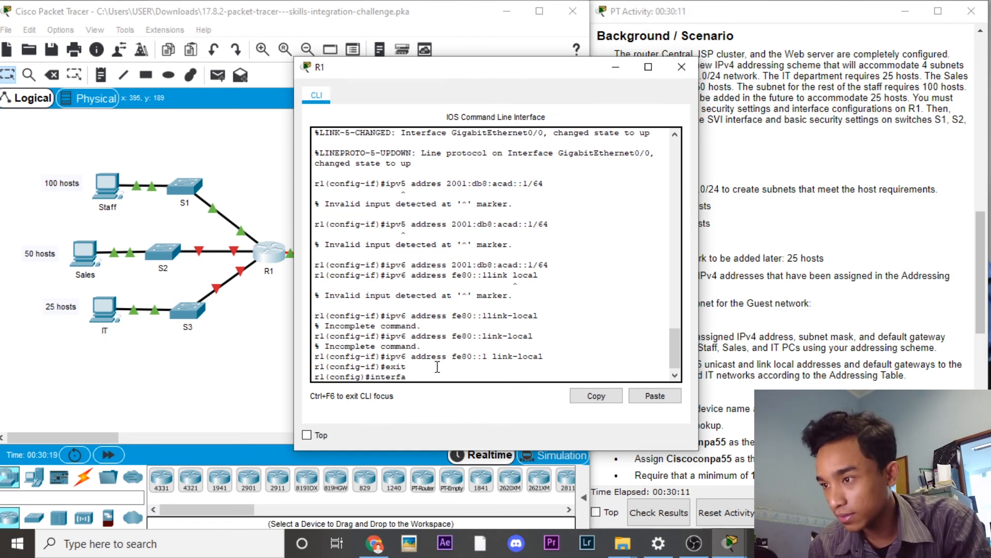
{"action": "type", "text": "ce etgigabit"}
{"action": "key", "text": "Left"}
{"action": "key", "text": "Left"}
{"action": "key", "text": "Left"}
{"action": "key", "text": "Left"}
{"action": "key", "text": "Left"}
{"action": "key", "text": "Left"}
{"action": "key", "text": "Left"}
{"action": "type", "text": "ethern"}
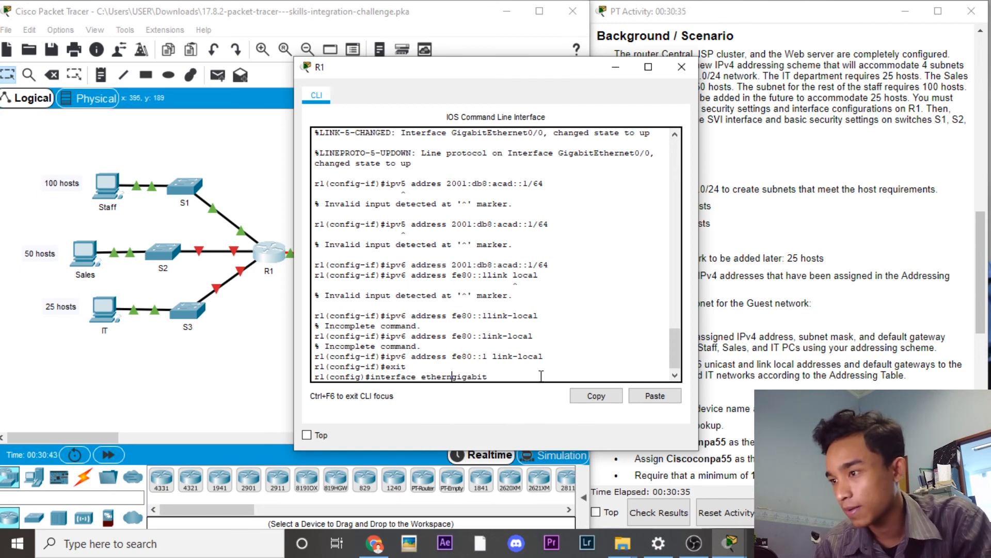
{"action": "key", "text": "BackSpace"}
{"action": "key", "text": "BackSpace"}
{"action": "key", "text": "BackSpace"}
{"action": "key", "text": "BackSpace"}
{"action": "key", "text": "BackSpace"}
{"action": "key", "text": "BackSpace"}
{"action": "key", "text": "Right"}
{"action": "key", "text": "Right"}
{"action": "key", "text": "Right"}
{"action": "key", "text": "Right"}
{"action": "key", "text": "Right"}
{"action": "key", "text": "Right"}
{"action": "key", "text": "Right"}
{"action": "type", "text": "ethernet"}
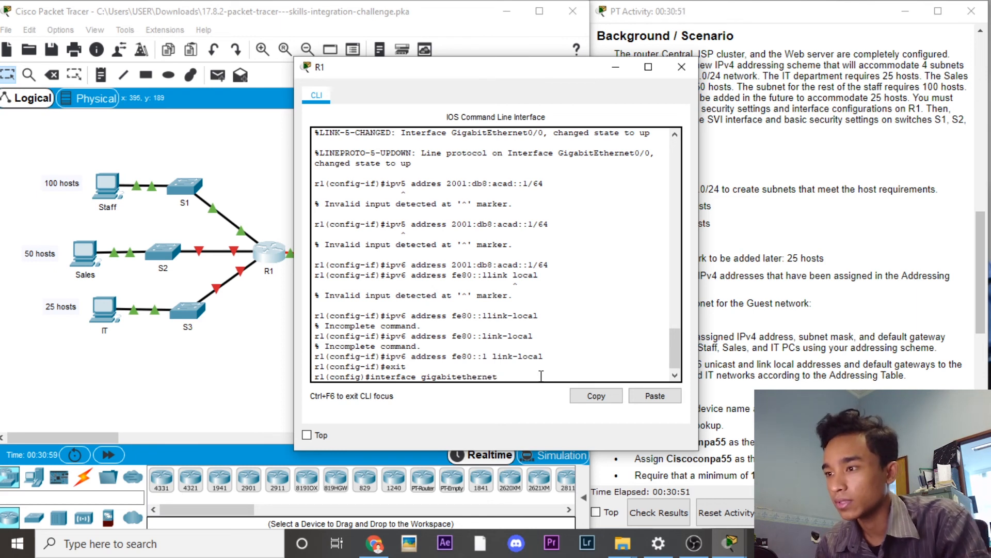
{"action": "type", "text": " 0/1"}
{"action": "key", "text": "Return"}
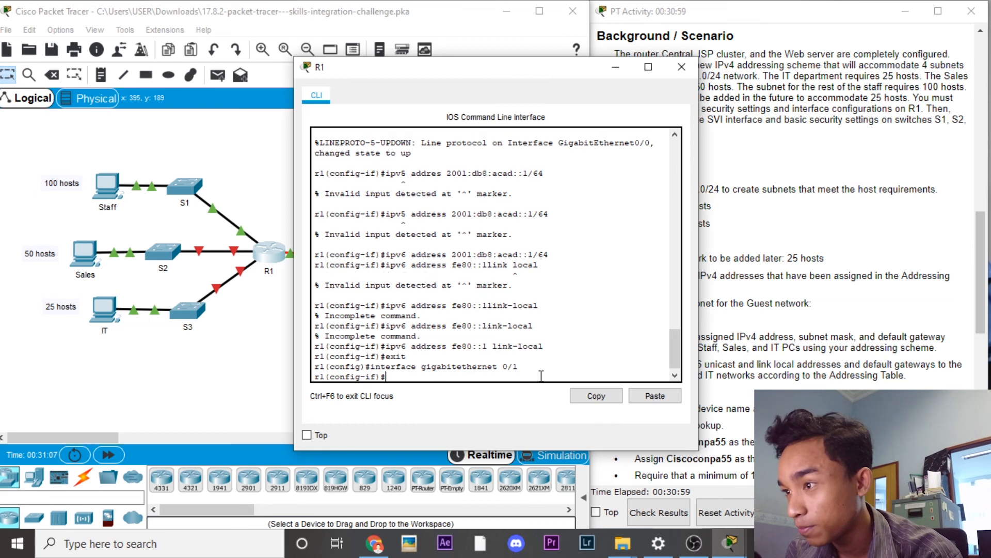
Step: Assign 192.168.0.129 255.255.255.192 to GigabitEthernet0/1, correcting the rejected mask, and enable it
{"action": "type", "text": "ip address 192."}
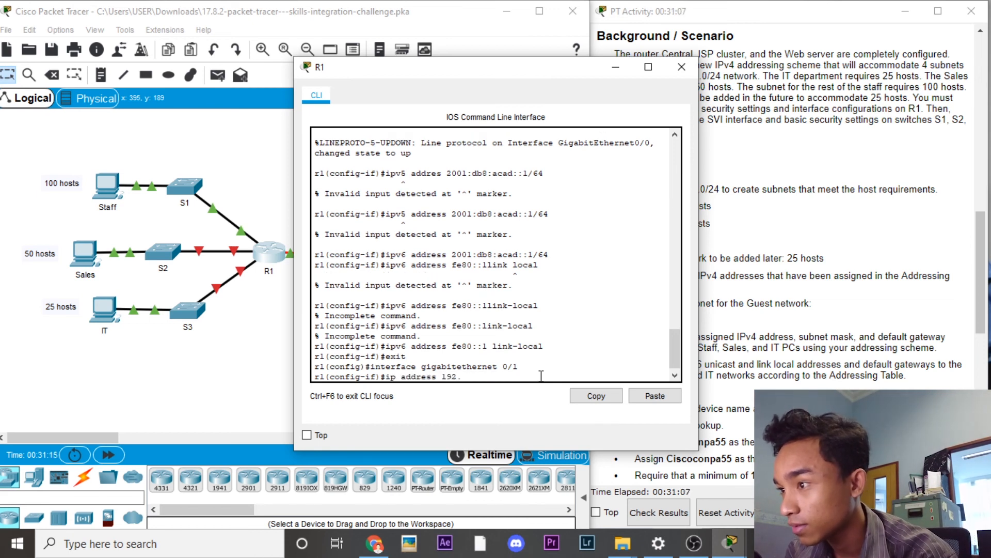
{"action": "type", "text": "168.0.129"}
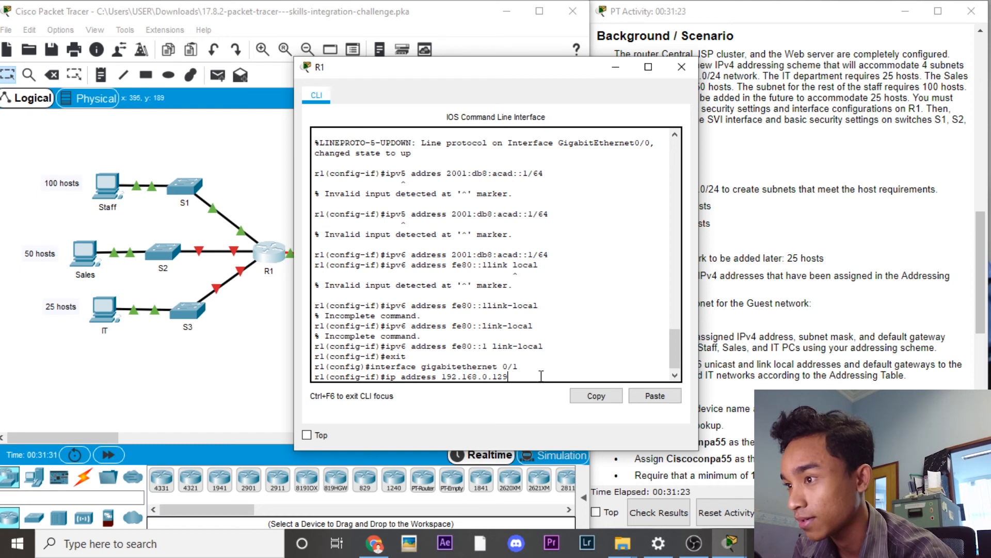
{"action": "type", "text": " 225.225.225.192"}
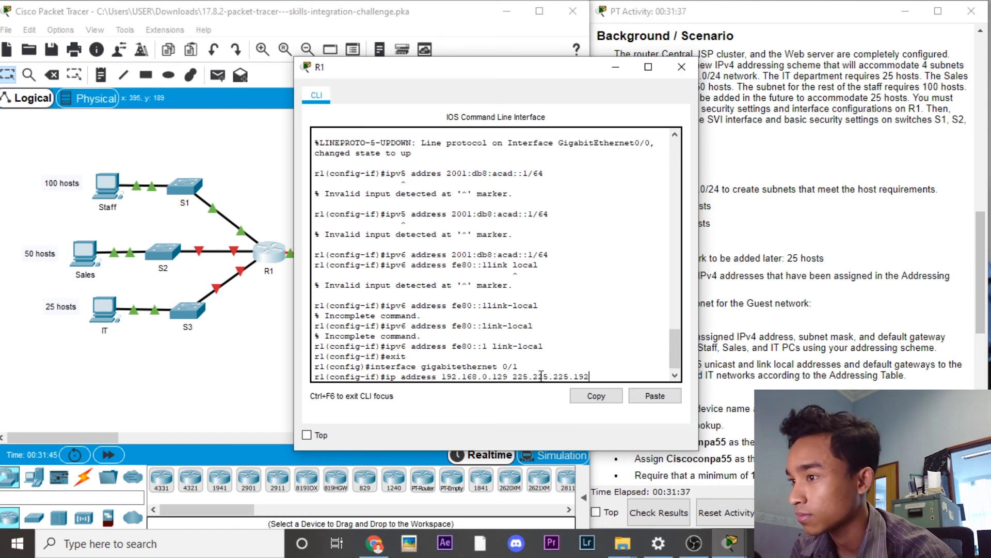
{"action": "key", "text": "Return"}
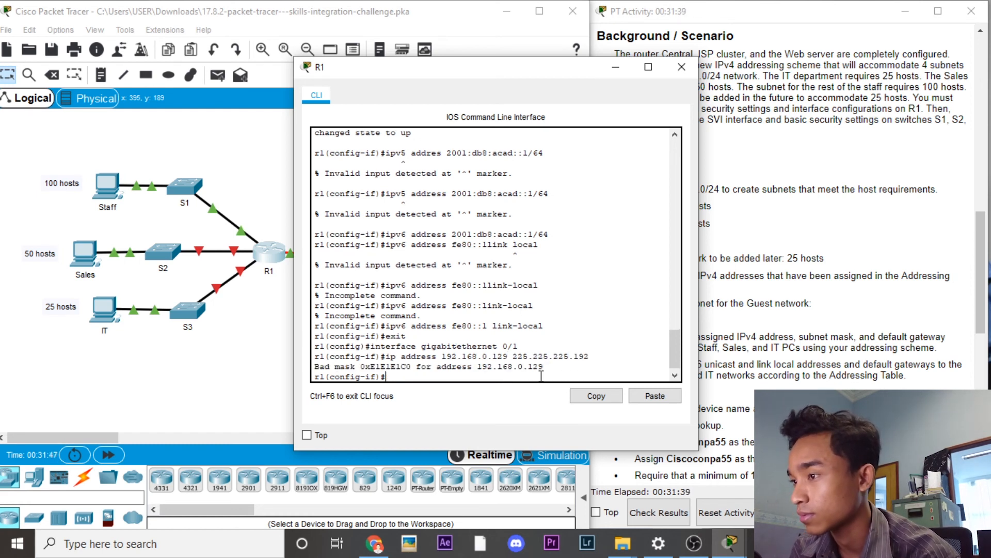
{"action": "type", "text": "no shutdown"}
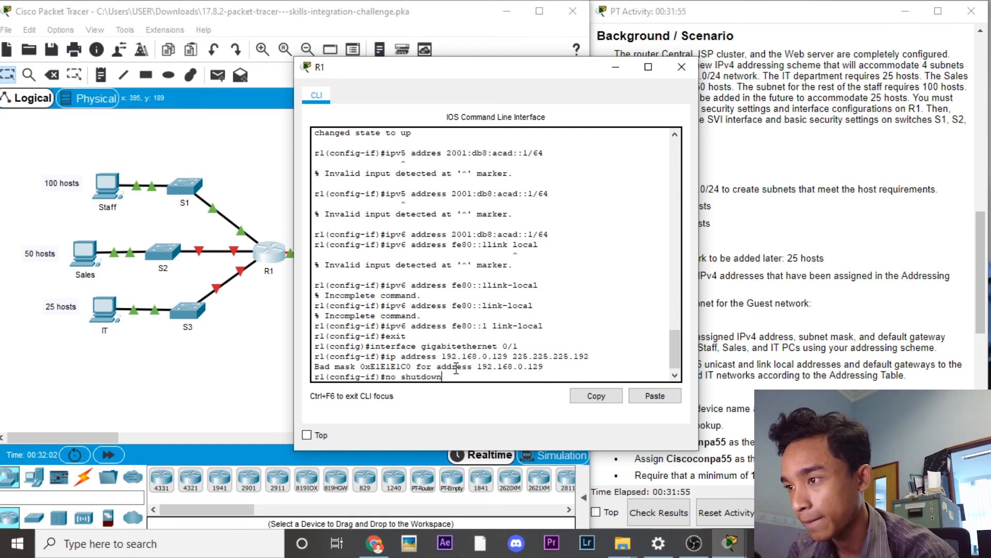
{"action": "key", "text": "Up"}
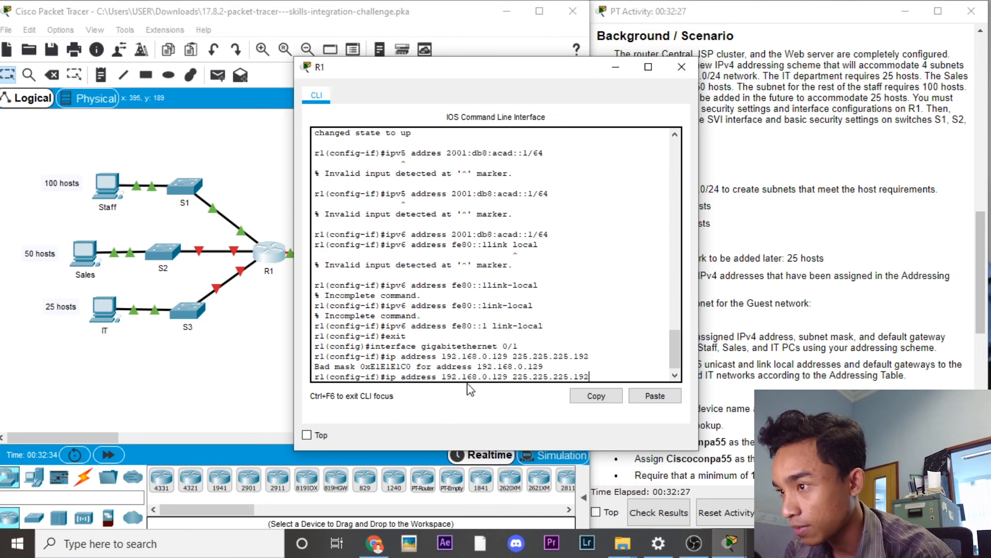
{"action": "key", "text": "BackSpace"}
{"action": "key", "text": "BackSpace"}
{"action": "key", "text": "BackSpace"}
{"action": "key", "text": "BackSpace"}
{"action": "key", "text": "BackSpace"}
{"action": "key", "text": "BackSpace"}
{"action": "key", "text": "BackSpace"}
{"action": "key", "text": "BackSpace"}
{"action": "key", "text": "BackSpace"}
{"action": "key", "text": "BackSpace"}
{"action": "key", "text": "BackSpace"}
{"action": "key", "text": "BackSpace"}
{"action": "key", "text": "BackSpace"}
{"action": "key", "text": "BackSpace"}
{"action": "key", "text": "BackSpace"}
{"action": "key", "text": "BackSpace"}
{"action": "key", "text": "BackSpace"}
{"action": "key", "text": "BackSpace"}
{"action": "key", "text": "BackSpace"}
{"action": "key", "text": "BackSpace"}
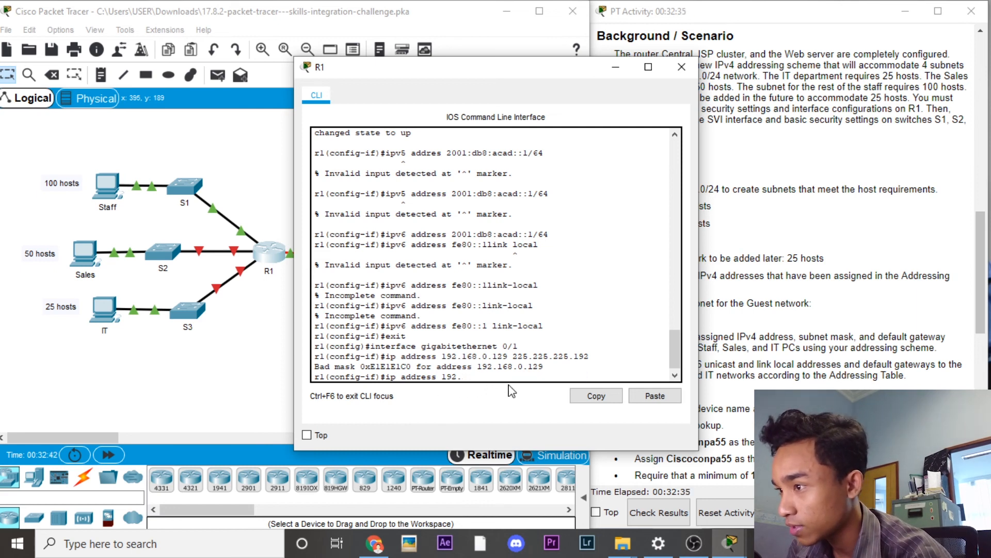
{"action": "type", "text": "ip address 192.168.0"}
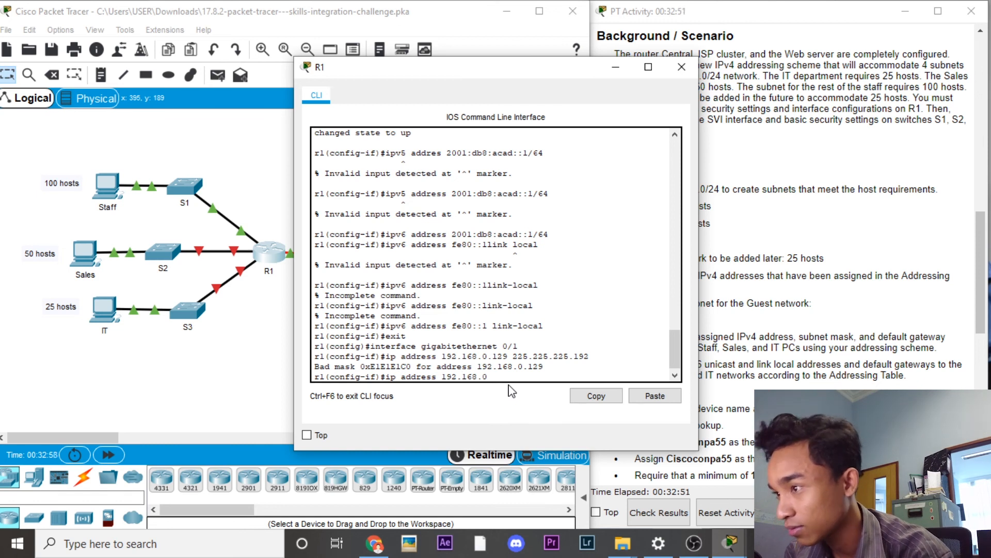
{"action": "type", "text": ".129 255"}
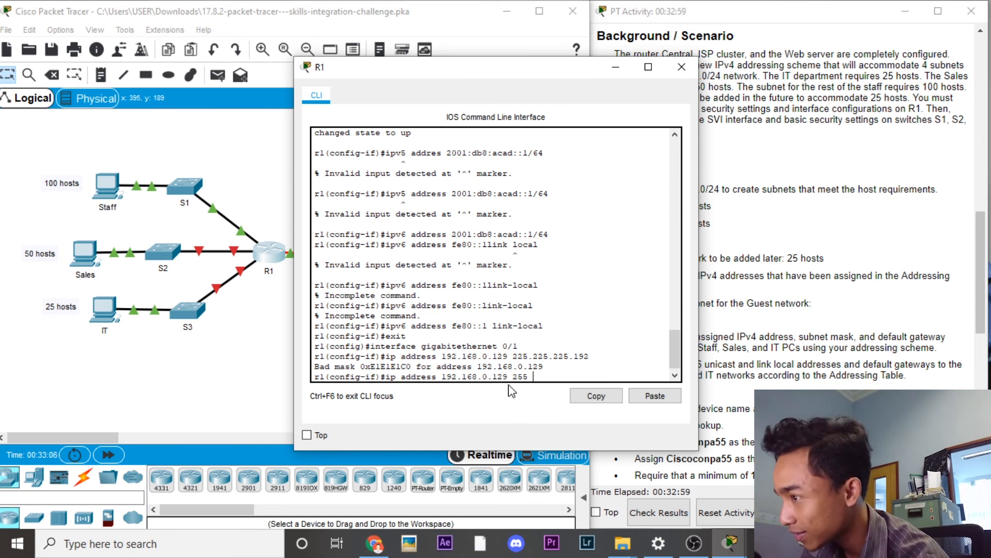
{"action": "type", "text": ".255.255.192"}
{"action": "key", "text": "Return"}
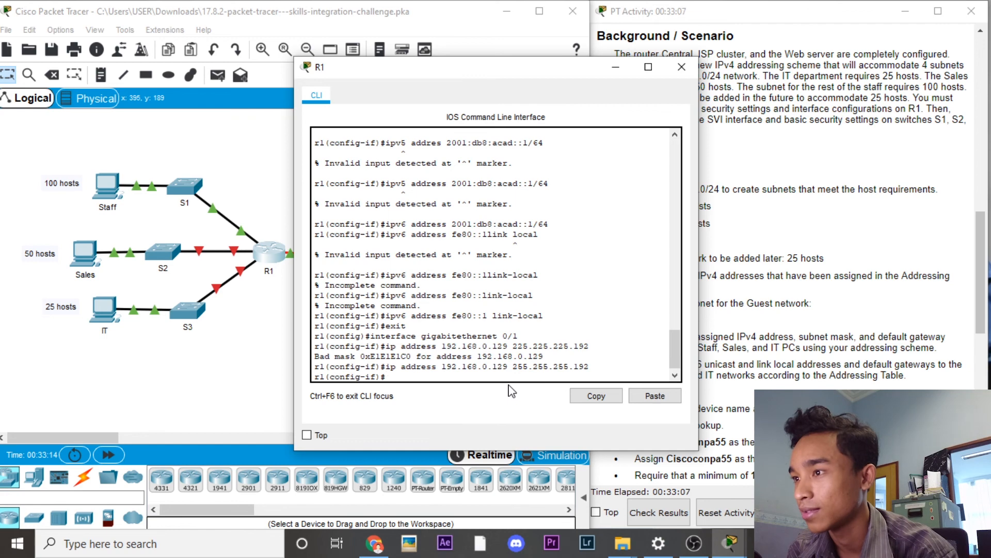
{"action": "type", "text": "no shutdown"}
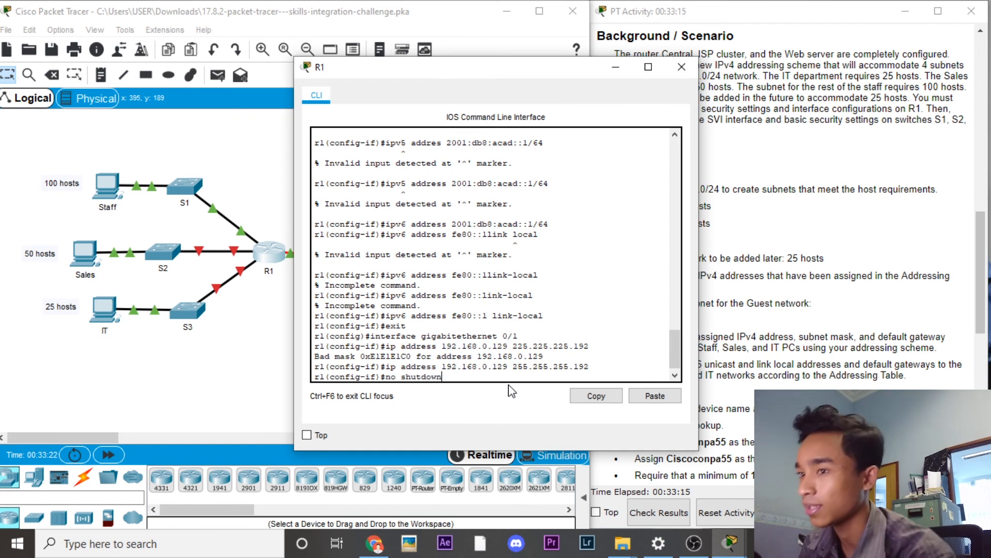
{"action": "key", "text": "Return"}
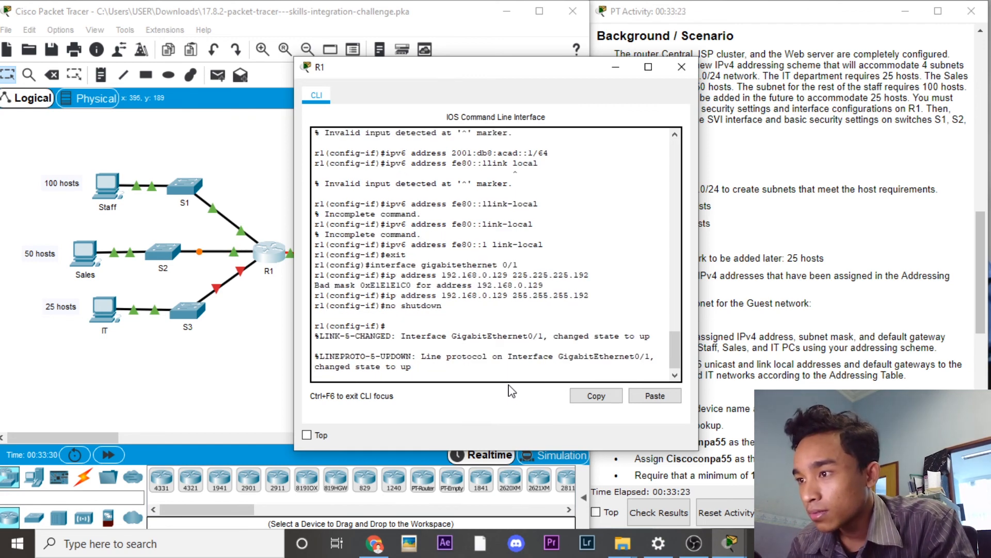
Step: Add IPv6 2001:db8:acad:1::1/64 and link-local fe80::1 to GigabitEthernet0/1
{"action": "key", "text": "Return"}
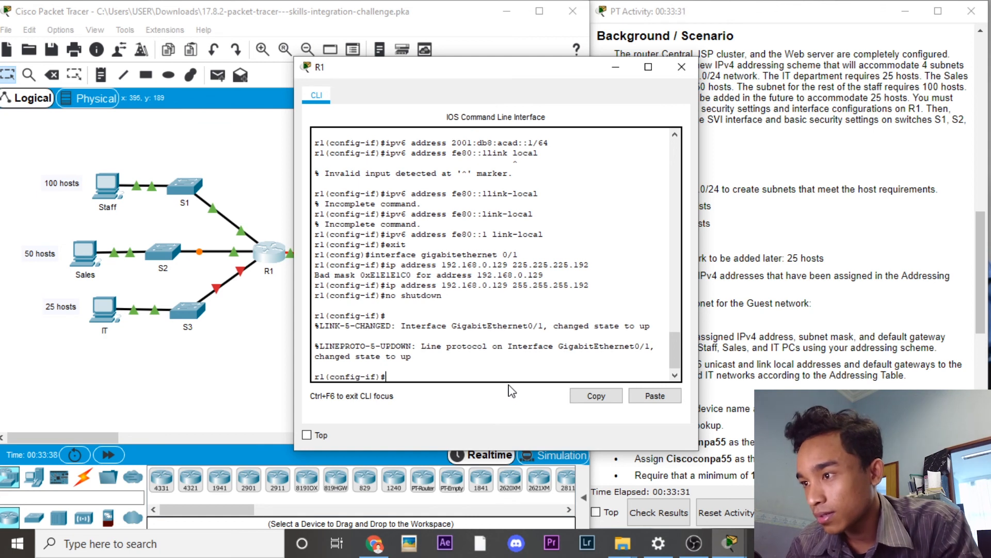
{"action": "type", "text": "ipv6"}
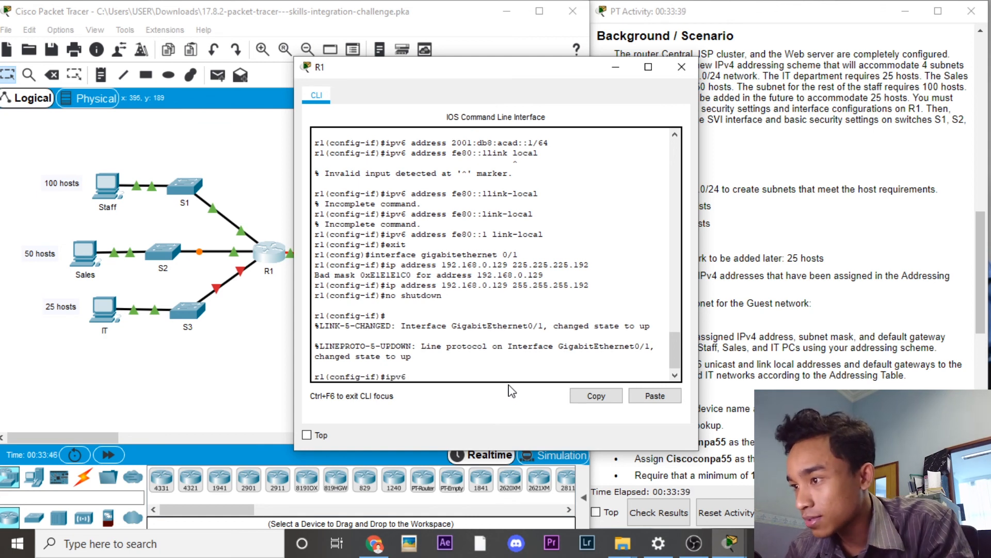
{"action": "type", "text": " address 200"}
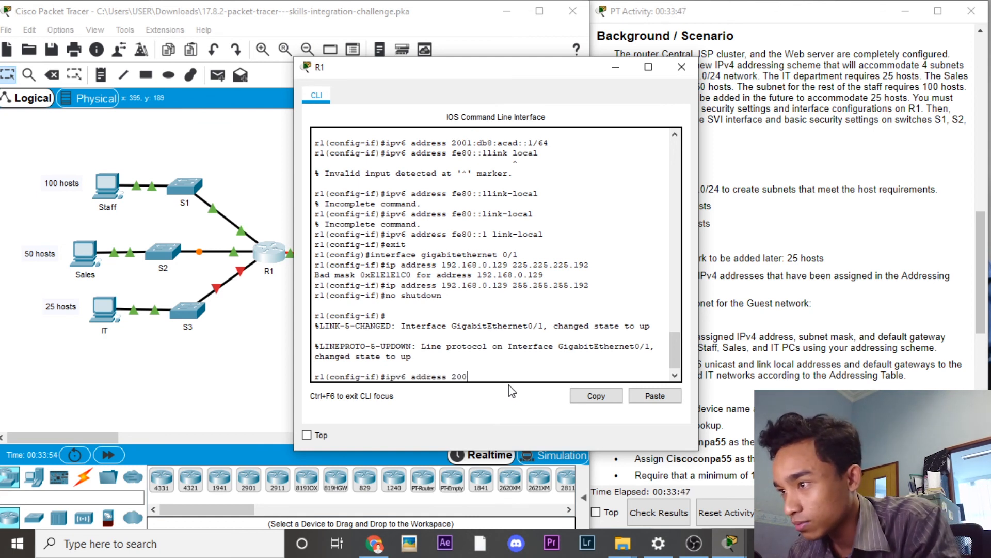
{"action": "type", "text": "1:db8:acad"}
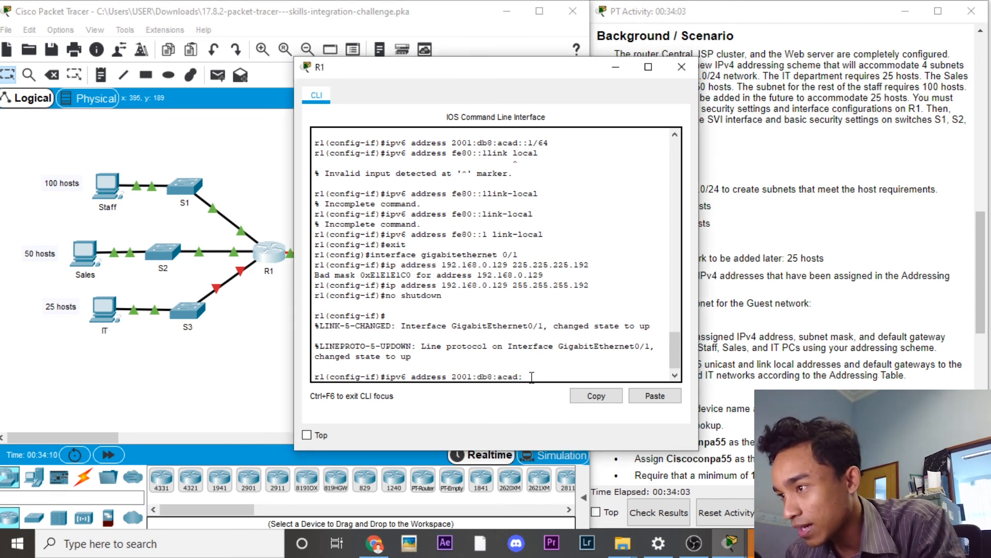
{"action": "type", "text": ":1::"}
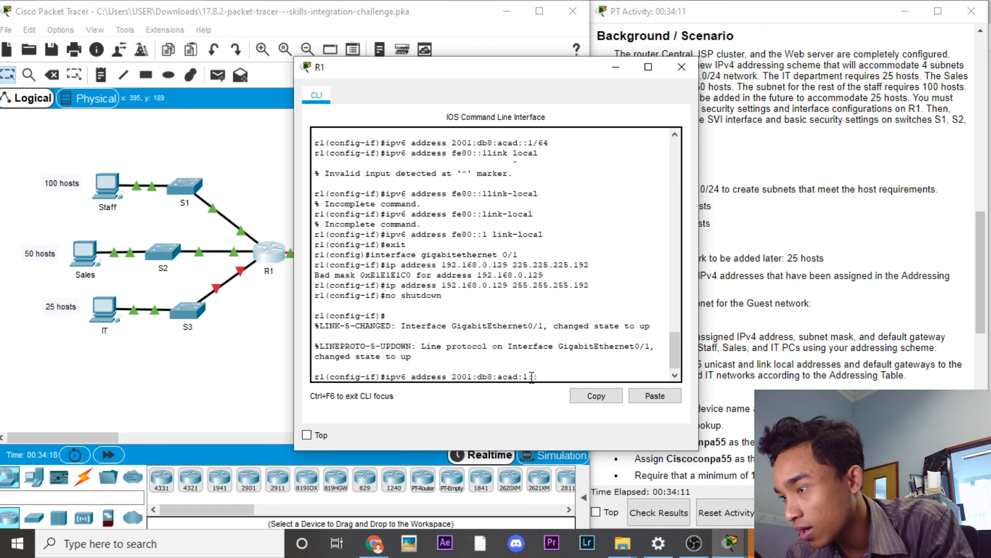
{"action": "type", "text": "1/64"}
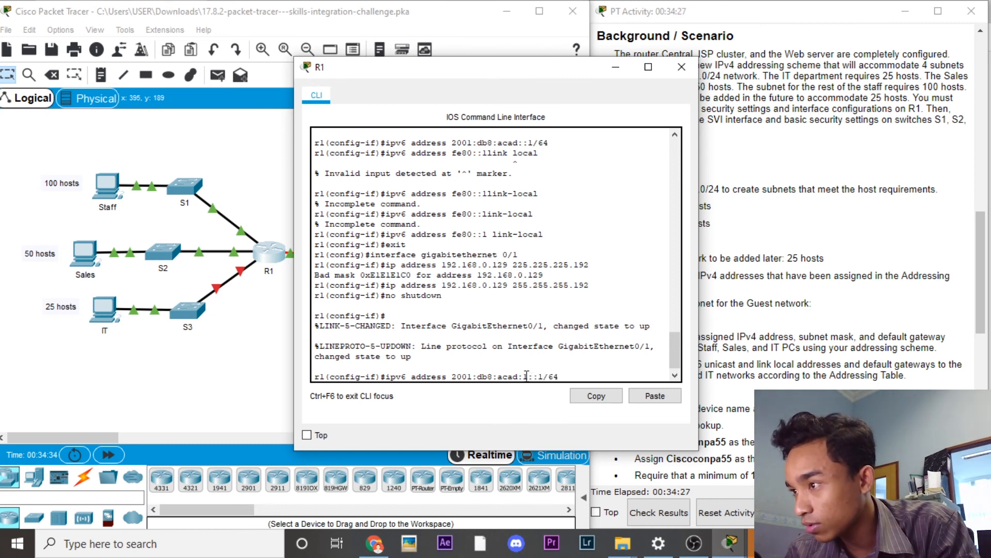
{"action": "key", "text": "Return"}
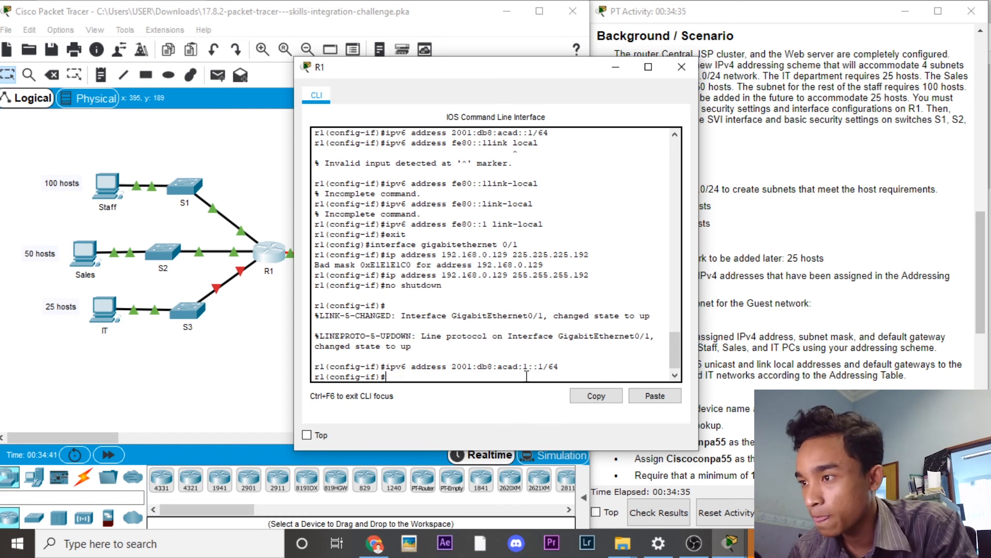
{"action": "type", "text": "a"}
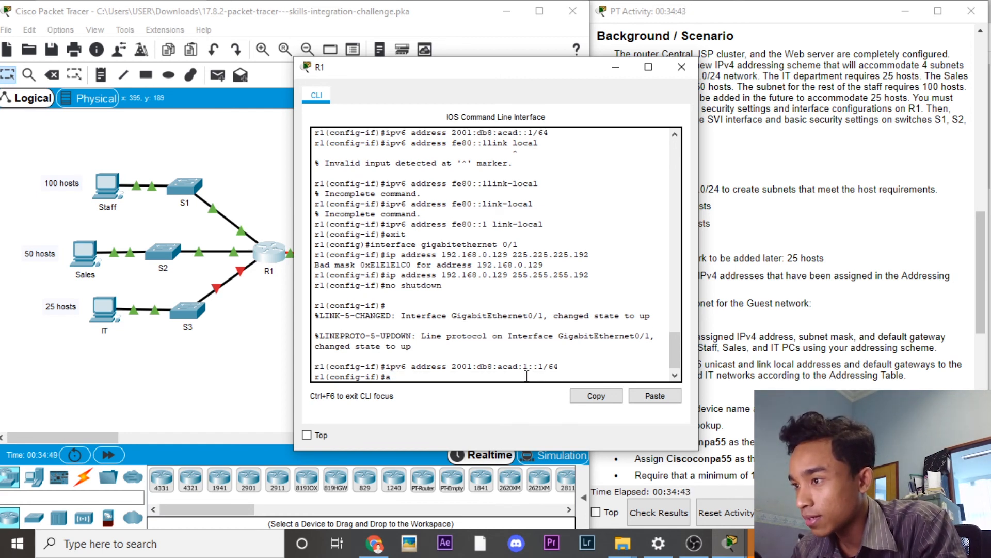
{"action": "key", "text": "BackSpace"}
{"action": "type", "text": "ipv6 add"}
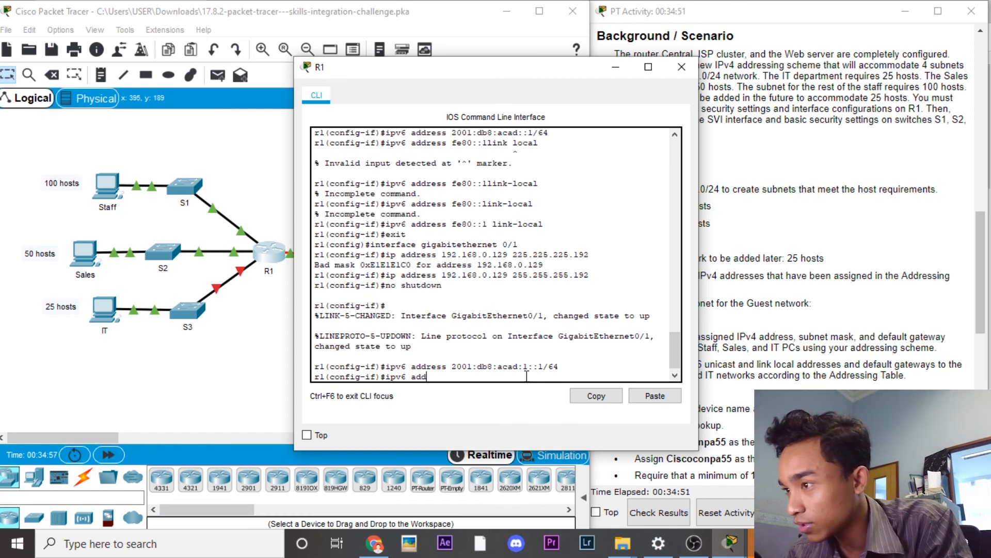
{"action": "type", "text": "ress fe80:"}
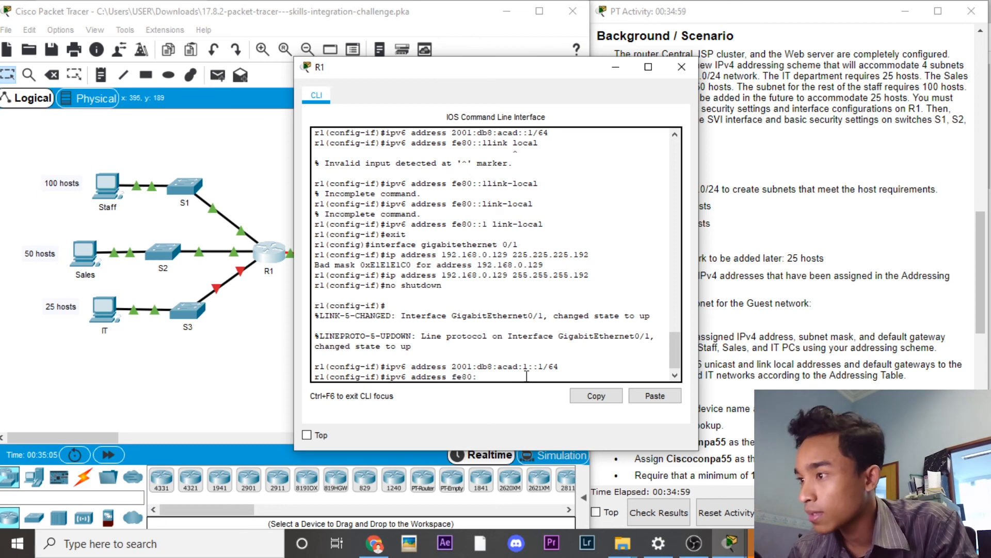
{"action": "type", "text": ":1 link-"}
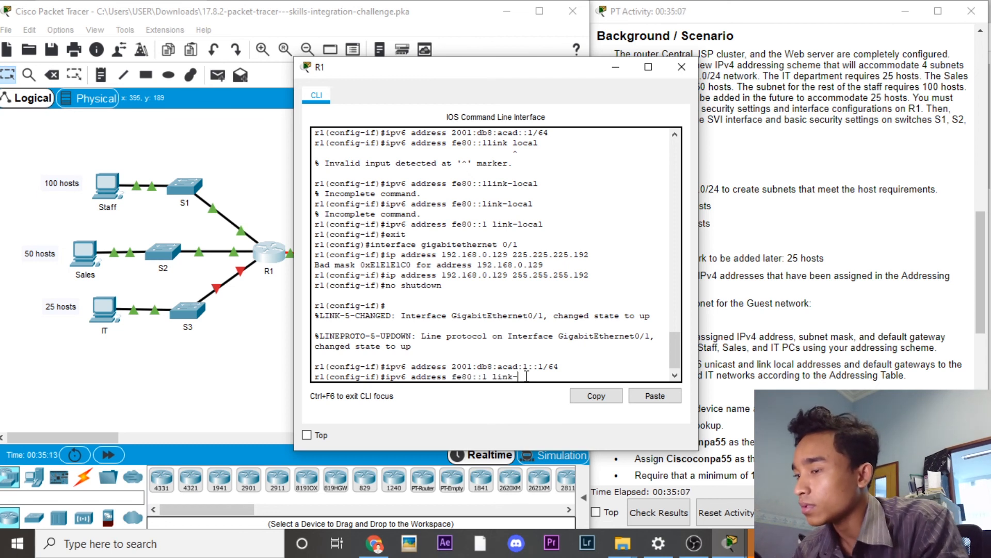
{"action": "type", "text": "local"}
{"action": "key", "text": "Return"}
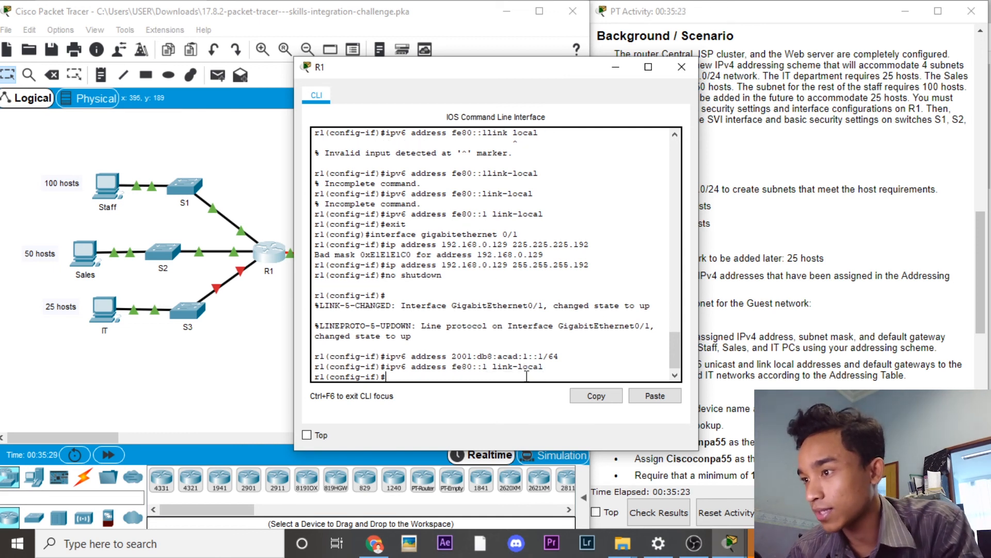
Step: Switch to GigabitEthernet0/2, assign 192.168.0.193 255.255.255.224 and enable it with no shutdown
{"action": "type", "text": "exit"}
{"action": "key", "text": "Return"}
{"action": "type", "text": "int"}
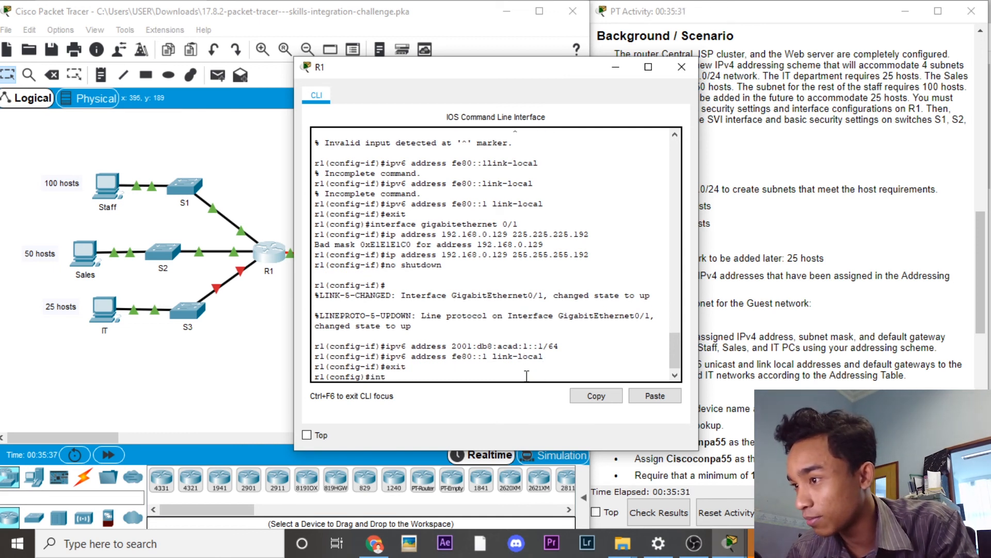
{"action": "type", "text": "erface gigabitet"}
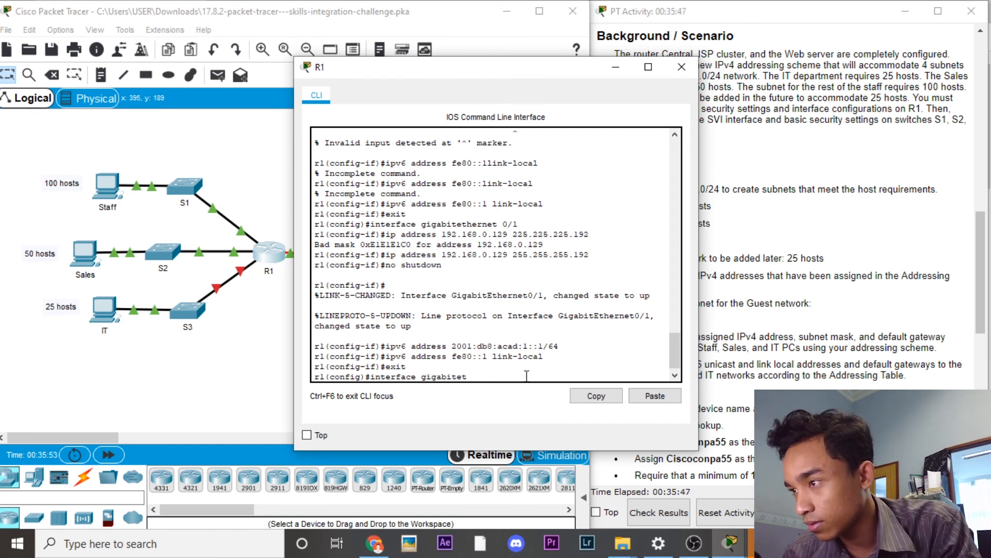
{"action": "type", "text": "hernet 0/2"}
{"action": "key", "text": "Return"}
{"action": "type", "text": "ip add"}
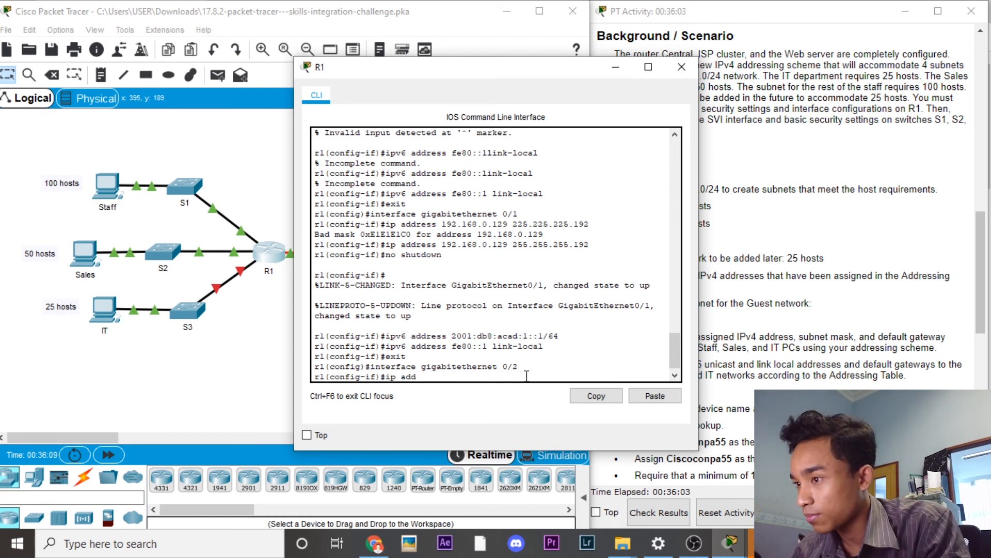
{"action": "type", "text": "ress 192.168.0.193"}
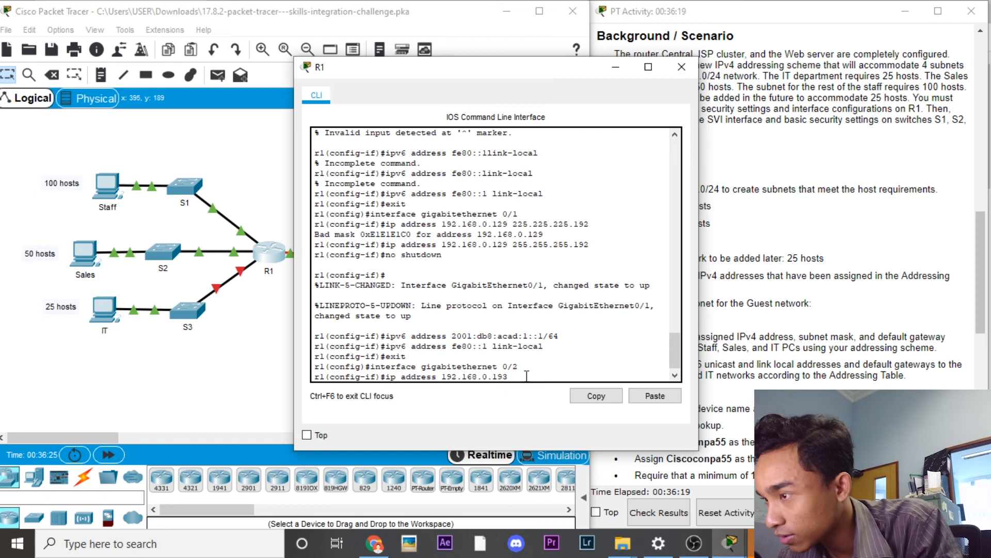
{"action": "type", "text": " 255.255.255.224"}
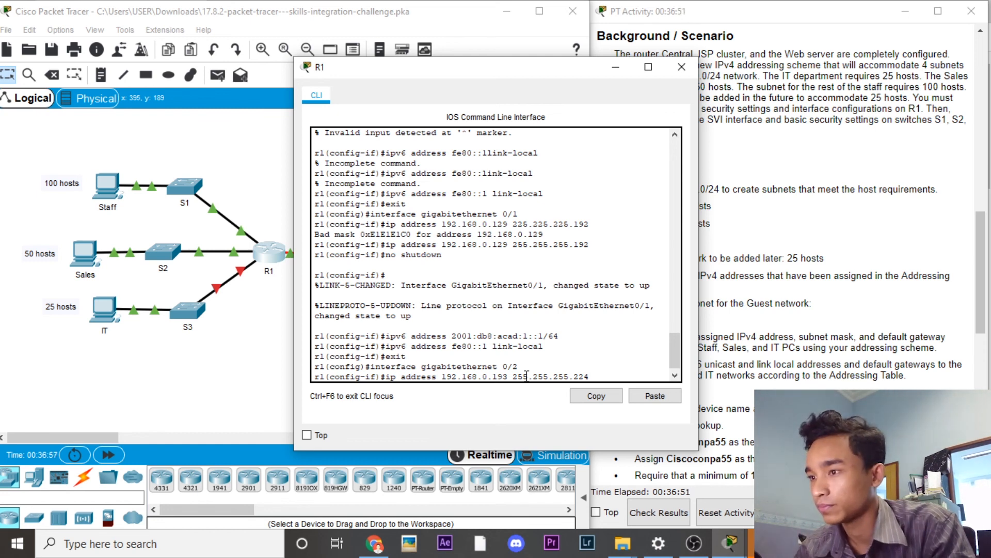
{"action": "key", "text": "Return"}
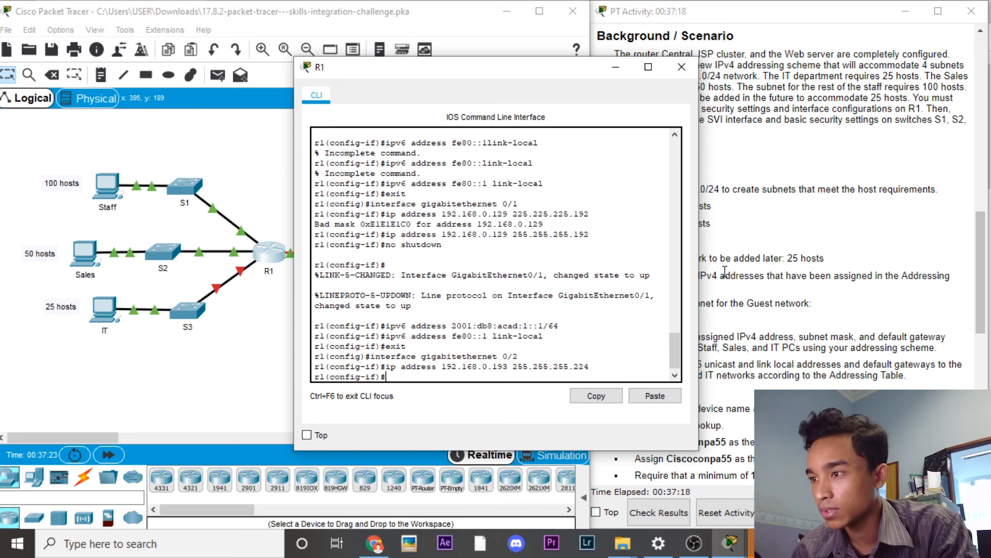
{"action": "type", "text": "no shutdown"}
{"action": "key", "text": "Return"}
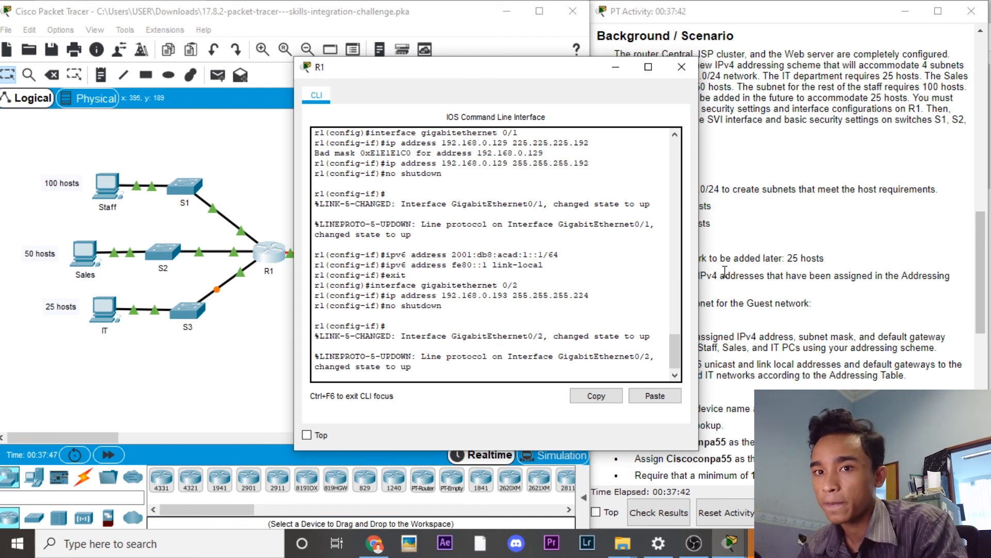
Step: Add IPv6 2001:db8:acad:2::1/64 and link-local fe80::1 to GigabitEthernet0/2, then exit
{"action": "key", "text": "Return"}
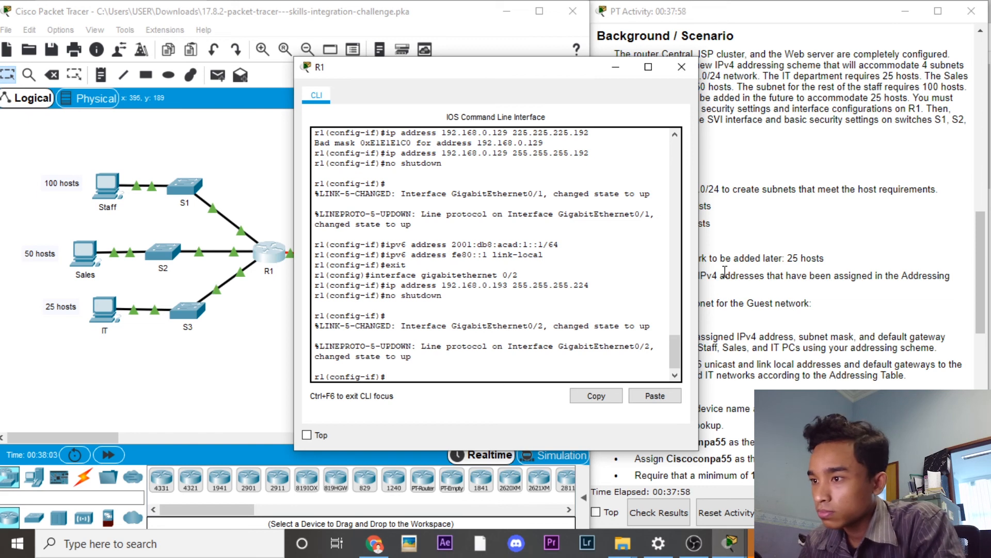
{"action": "type", "text": "ipv6 address "}
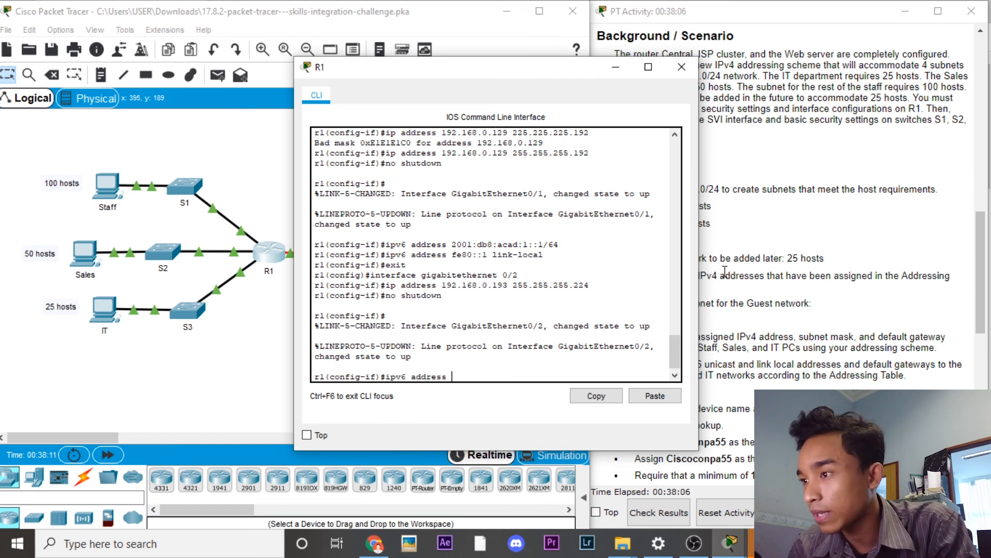
{"action": "type", "text": "2001:db8:"}
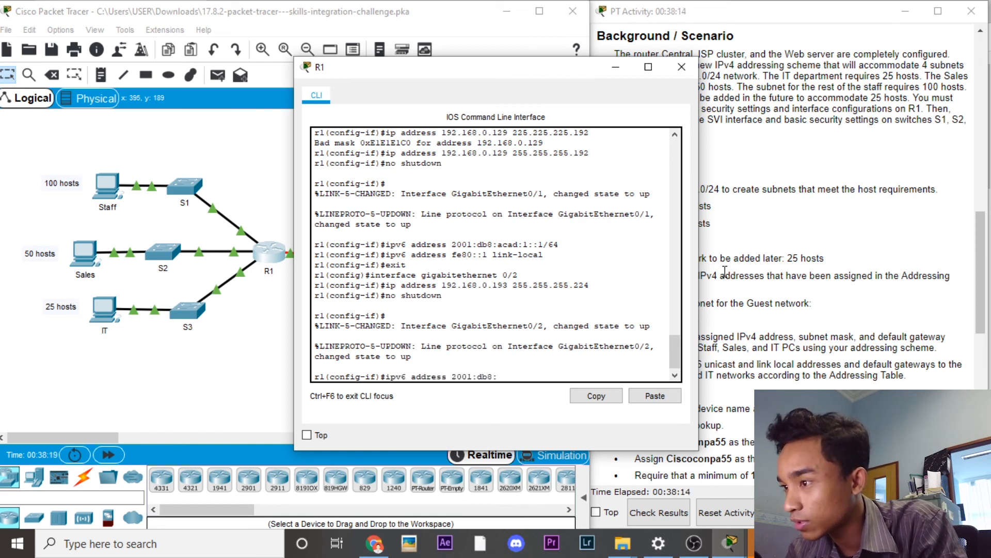
{"action": "type", "text": "acad:2::1/64"}
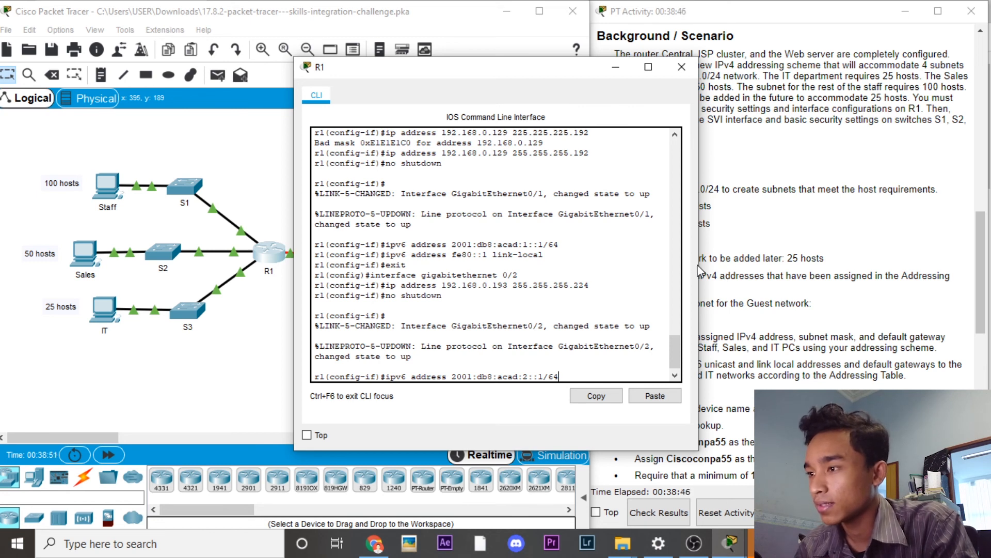
{"action": "key", "text": "Return"}
{"action": "type", "text": "ipv6 address "}
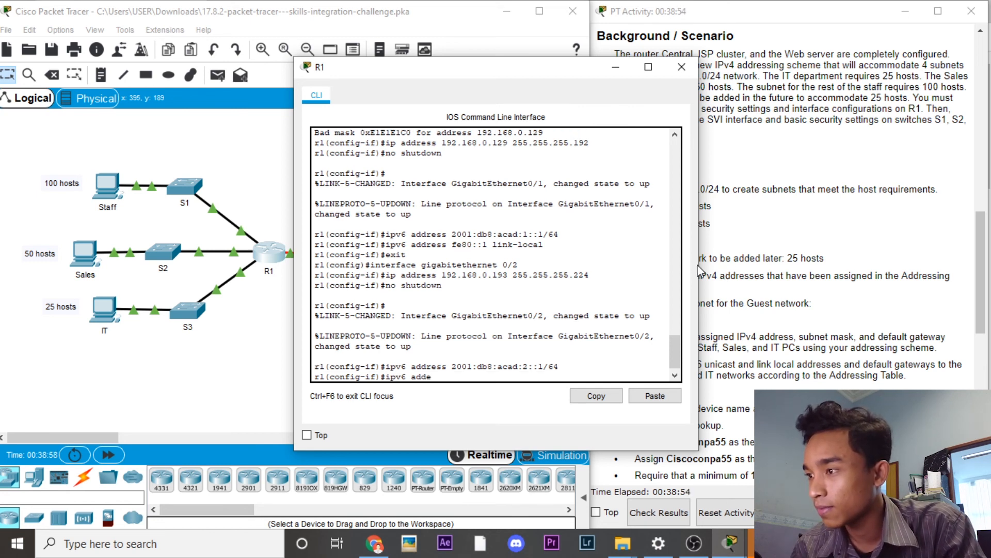
{"action": "type", "text": "fe80"}
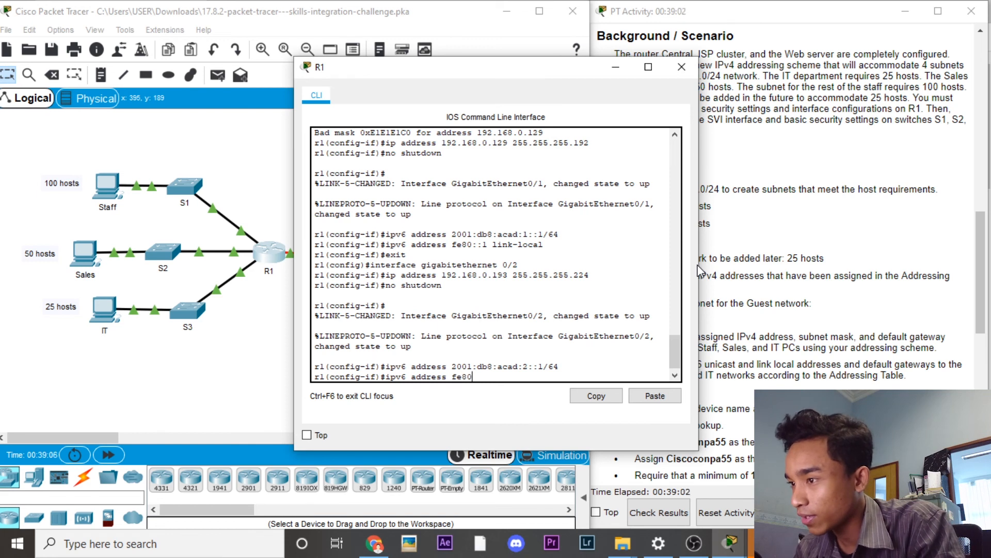
{"action": "type", "text": "::1 link-local"}
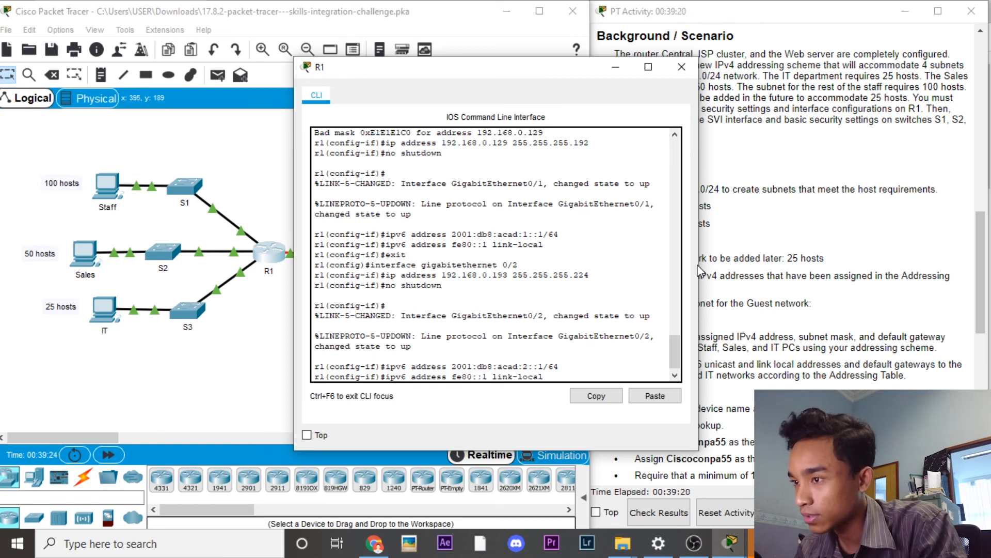
{"action": "key", "text": "Return"}
{"action": "type", "text": "exit"}
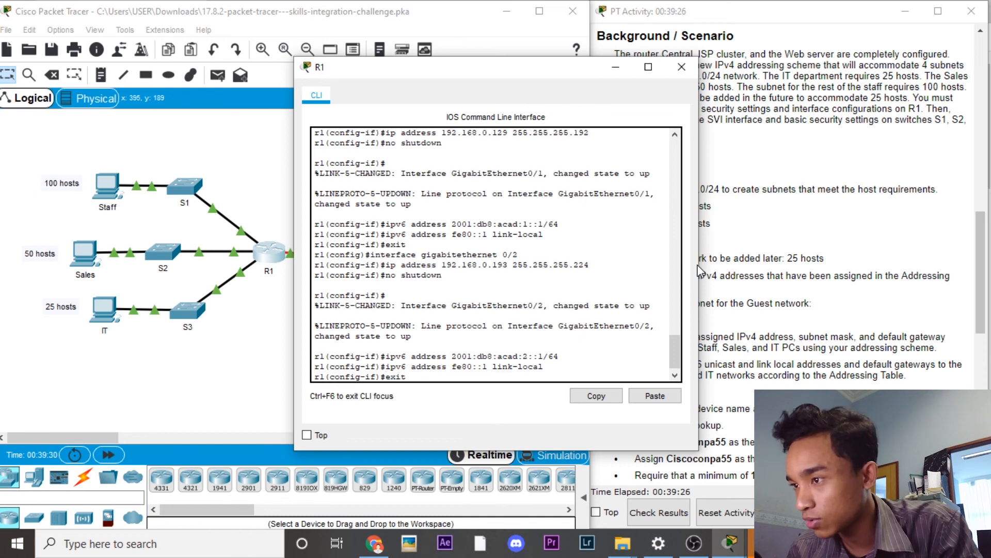
{"action": "key", "text": "Return"}
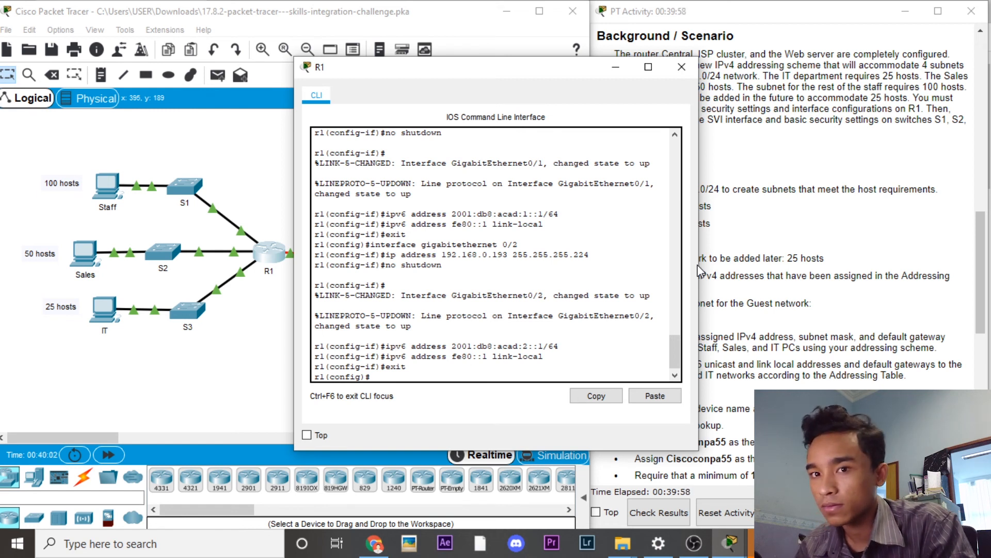
Step: Set domain name ccna=lab.com and generate RSA keys with a 1024-bit modulus
{"action": "type", "text": "ip domain"}
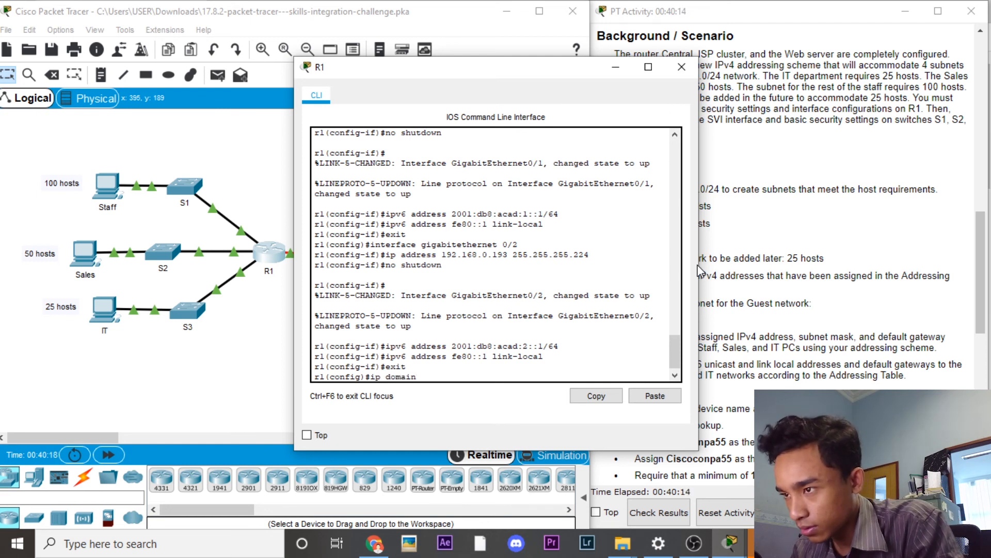
{"action": "type", "text": "-name "}
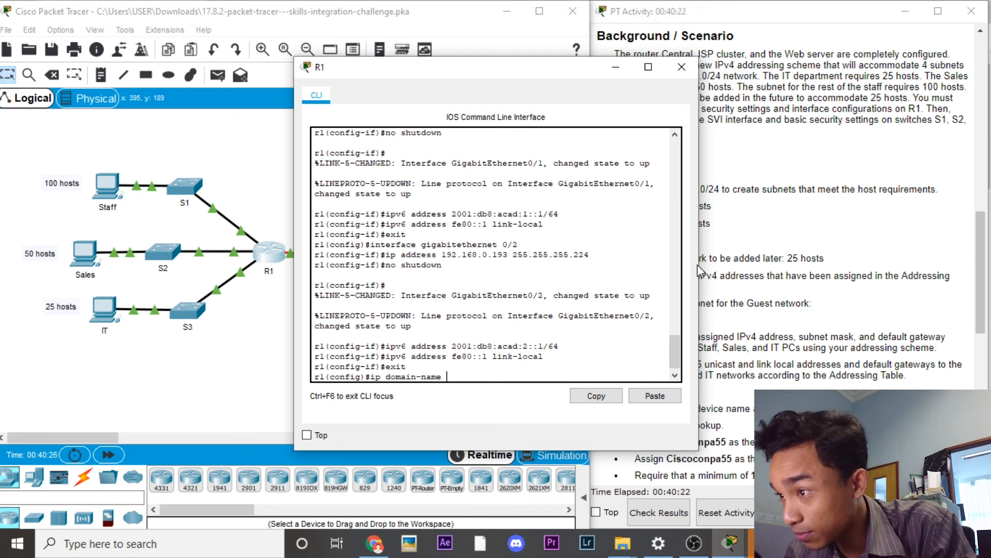
{"action": "type", "text": "cc"}
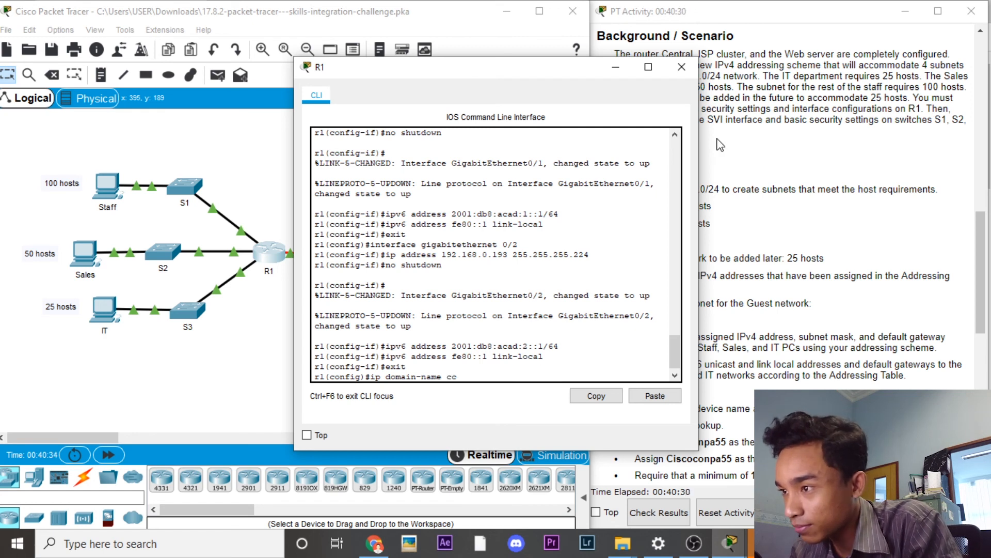
{"action": "type", "text": "na=lab.com"}
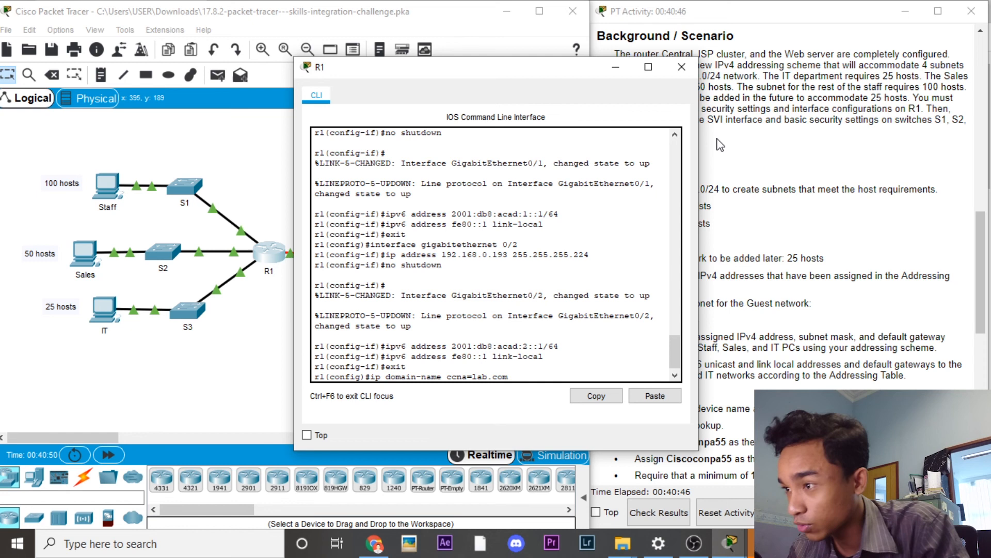
{"action": "key", "text": "Return"}
{"action": "type", "text": "cry"}
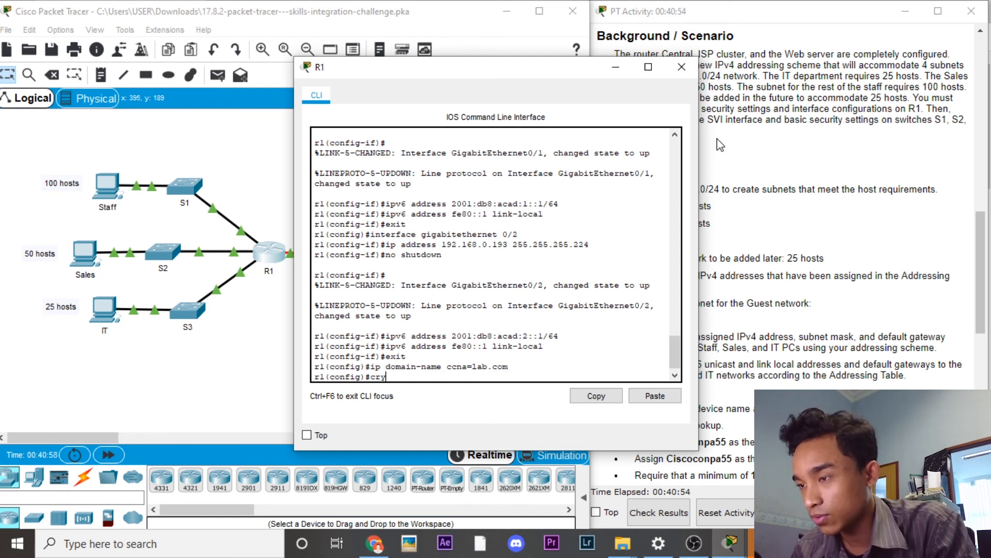
{"action": "type", "text": "pto keygenerate"}
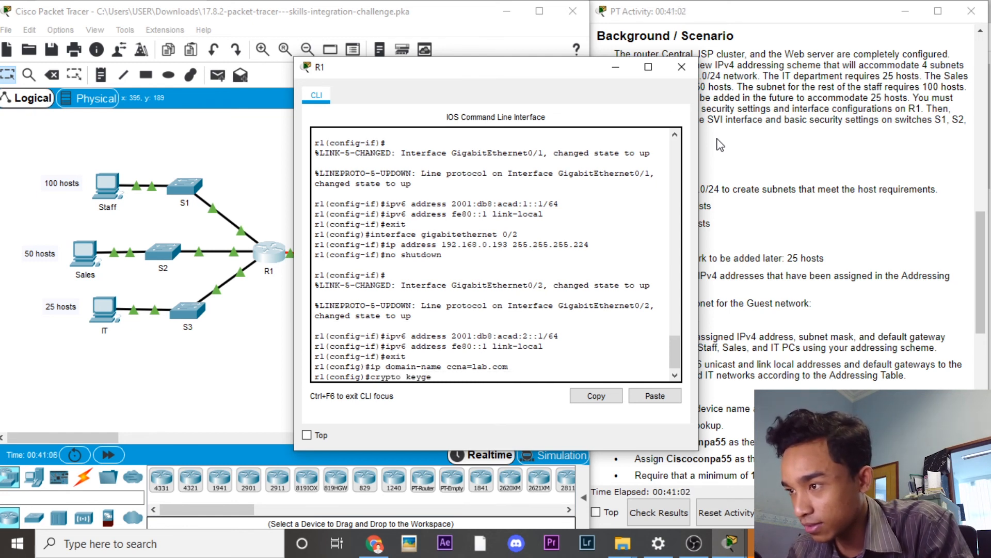
{"action": "key", "text": "Left"}
{"action": "key", "text": "Left"}
{"action": "key", "text": "Left"}
{"action": "key", "text": "Left"}
{"action": "key", "text": "Left"}
{"action": "key", "text": "Left"}
{"action": "key", "text": "Left"}
{"action": "key", "text": "Left"}
{"action": "type", "text": "rsa"}
{"action": "key", "text": "Return"}
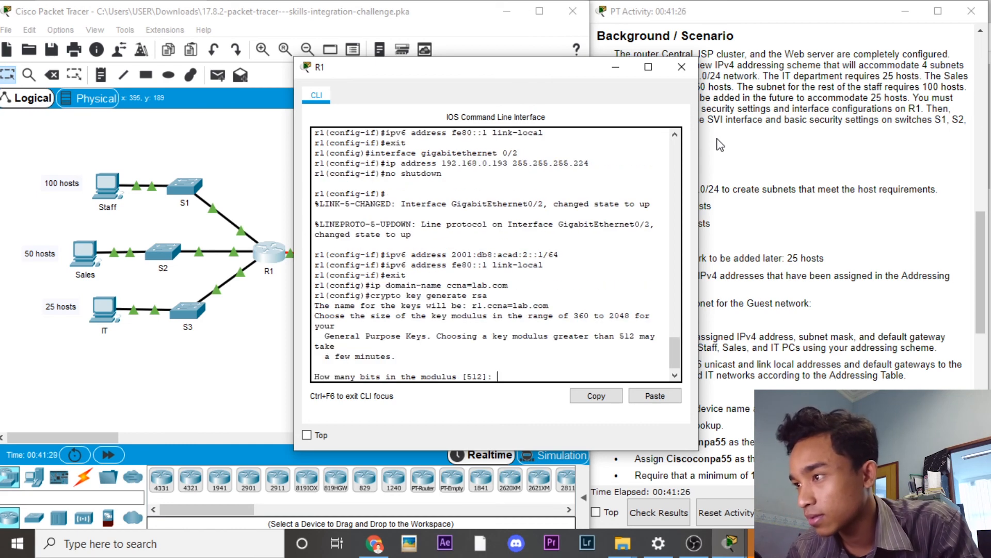
{"action": "type", "text": "1020"}
{"action": "key", "text": "BackSpace"}
{"action": "key", "text": "BackSpace"}
{"action": "key", "text": "BackSpace"}
{"action": "type", "text": "024"}
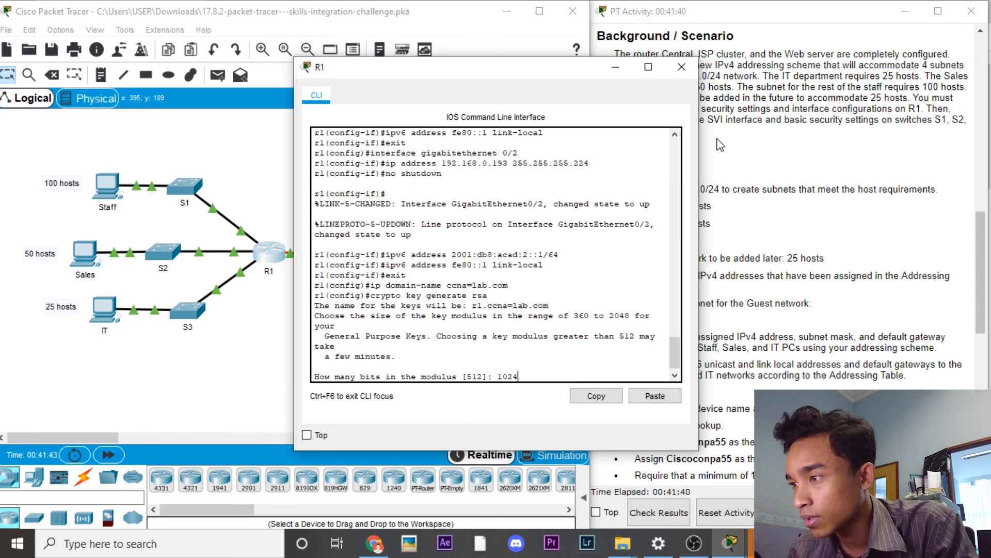
{"action": "key", "text": "Return"}
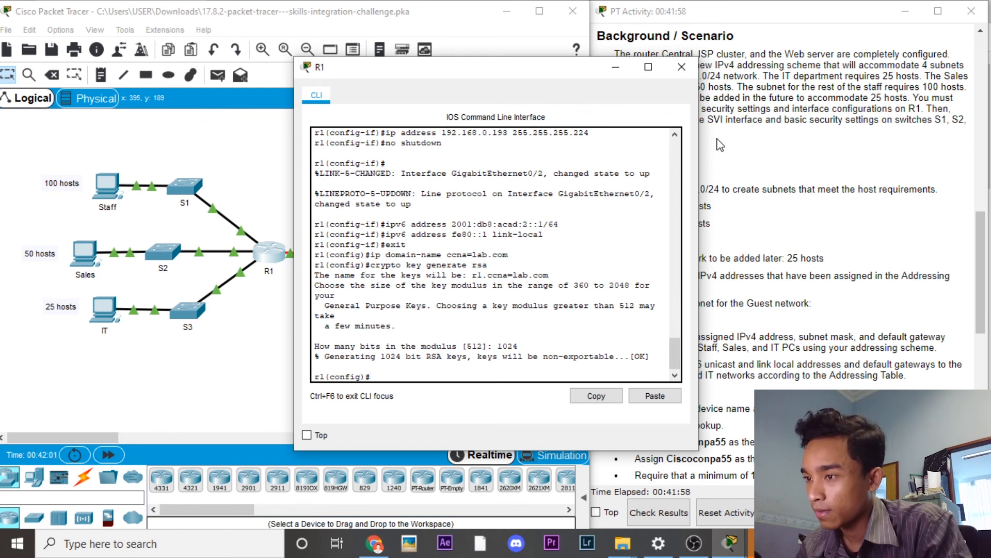
Step: Create local user admin1 with a type-5 secret password, then copy and rerun the command
{"action": "type", "text": "username"}
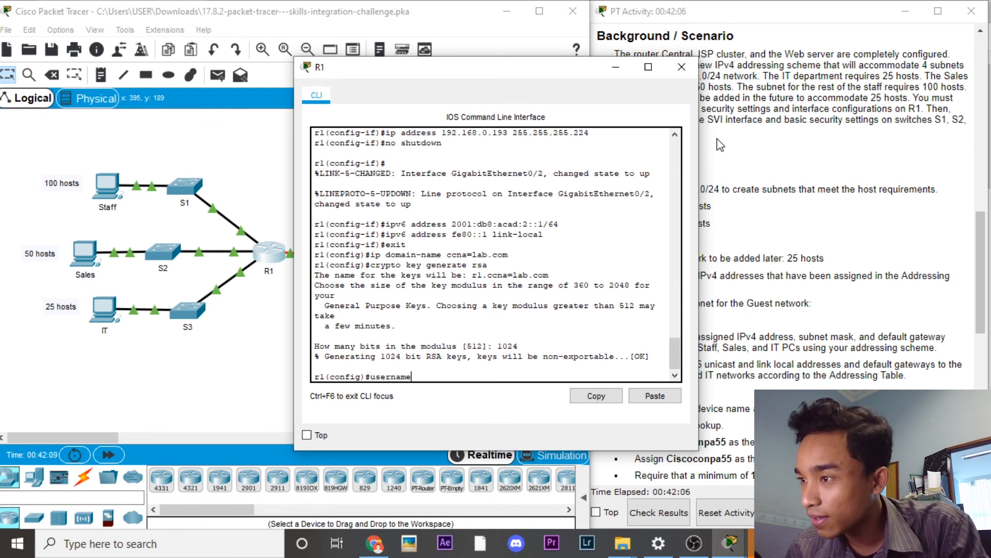
{"action": "type", "text": " admin1 secret 5"}
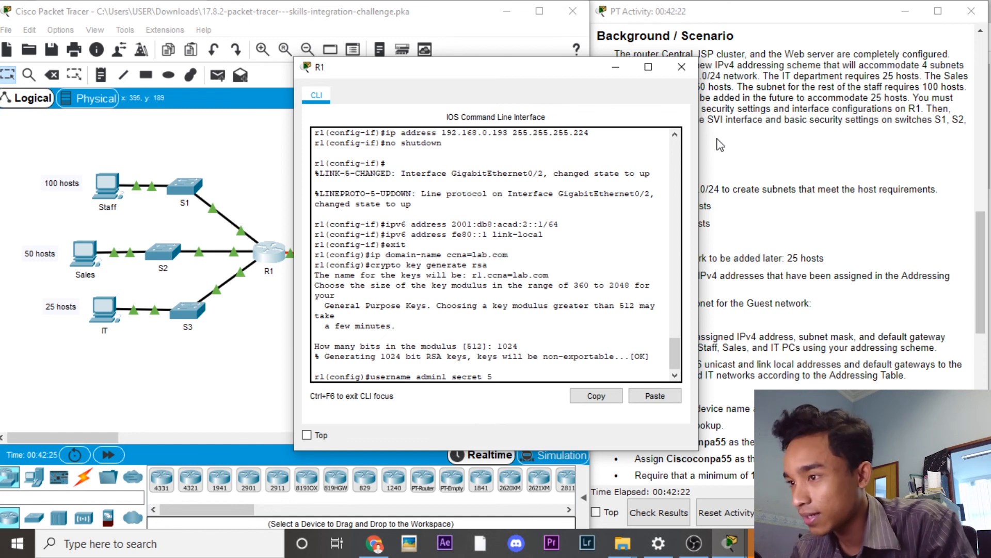
{"action": "type", "text": " adminpa55"}
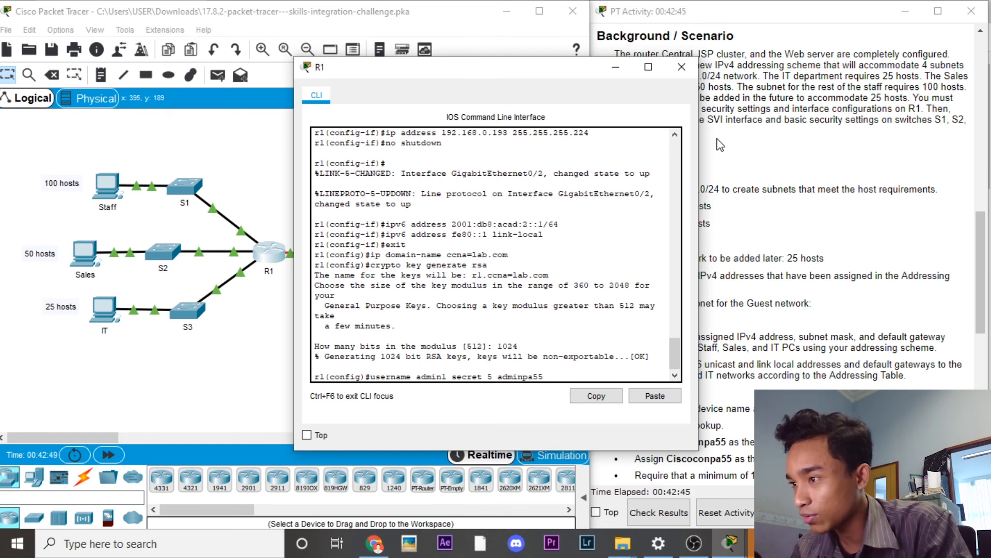
{"action": "type", "text": "1"}
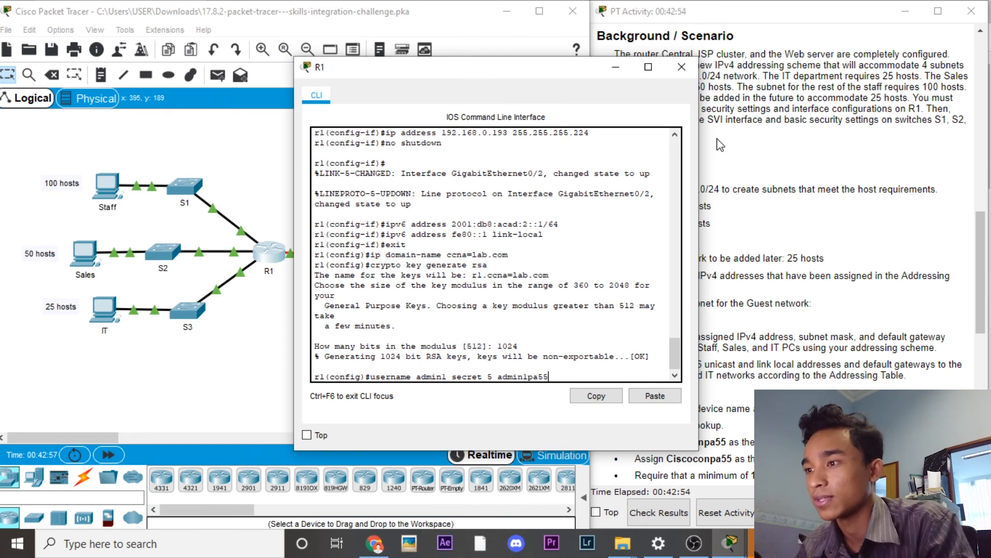
{"action": "key", "text": "Return"}
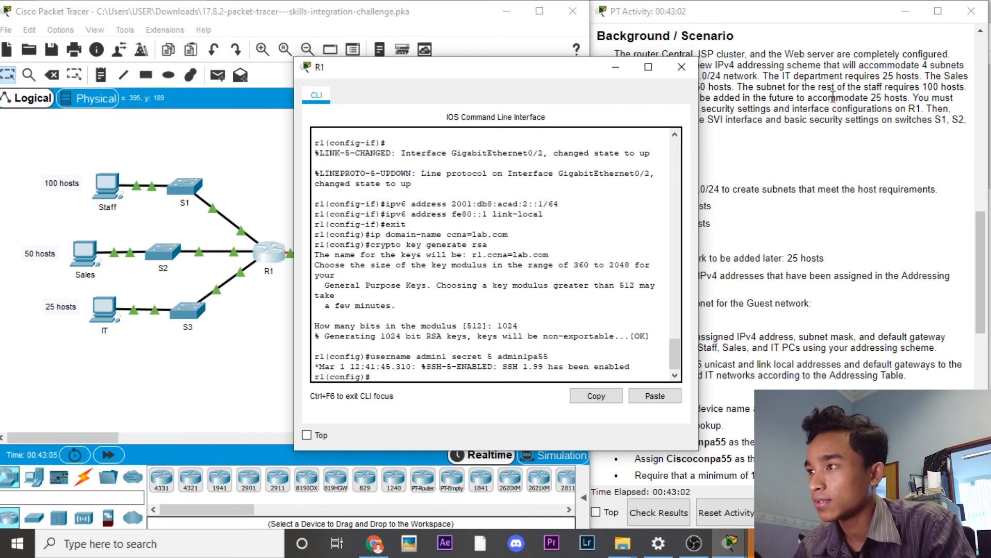
{"action": "left_click_drag", "start_coordinate": [551, 356], "coordinate": [371, 356]}
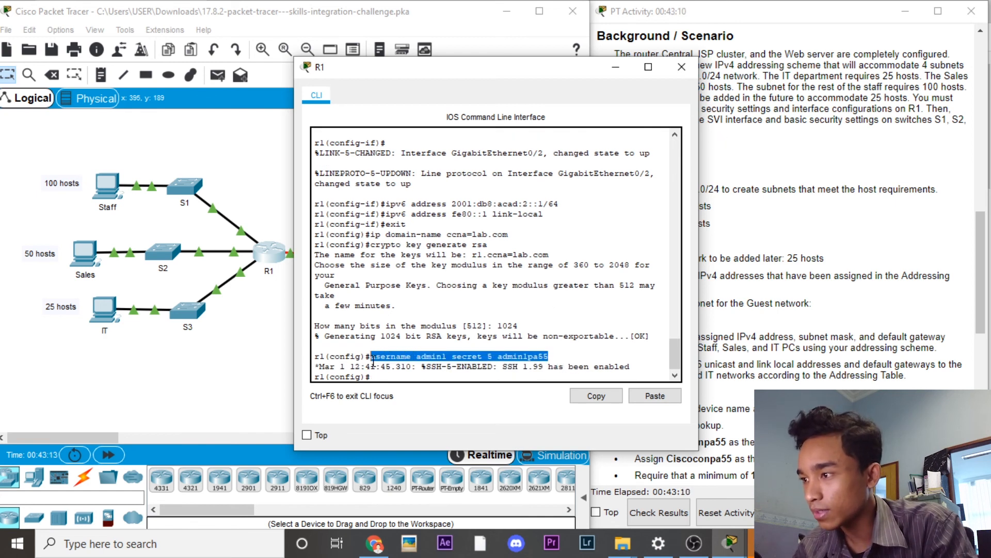
{"action": "left_click", "coordinate": [606, 401]}
{"action": "left_click", "coordinate": [655, 396]}
{"action": "key", "text": "Return"}
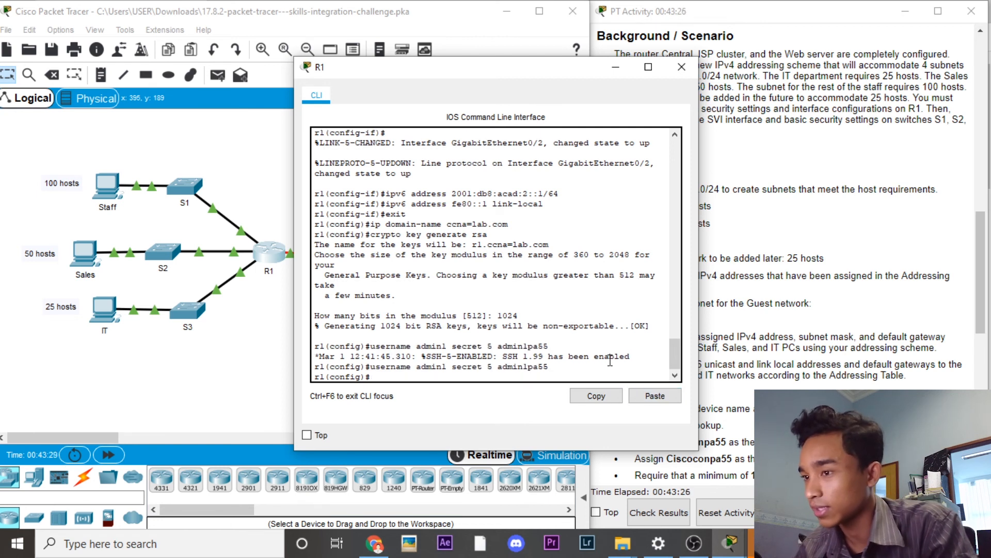
{"action": "type", "text": "line vt"}
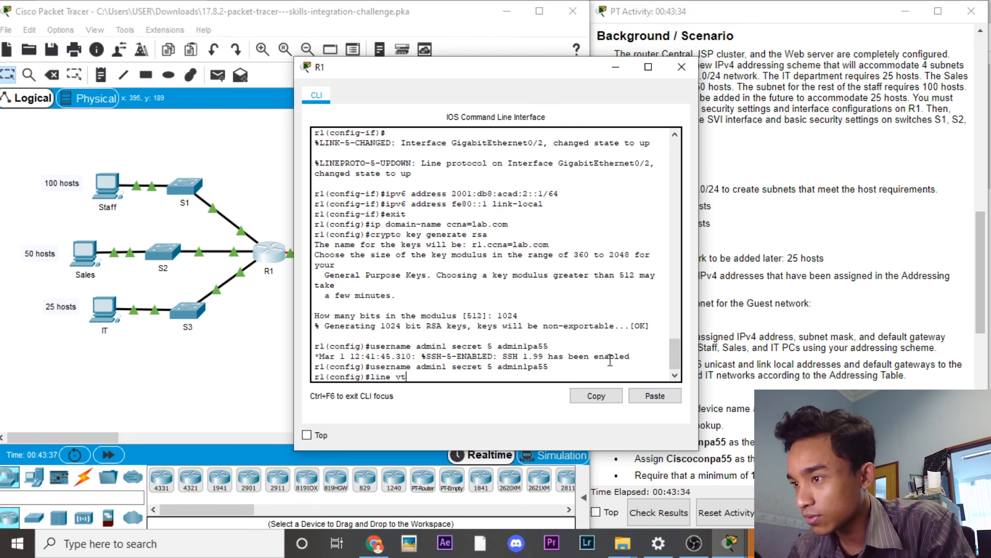
{"action": "type", "text": "y 0 15"}
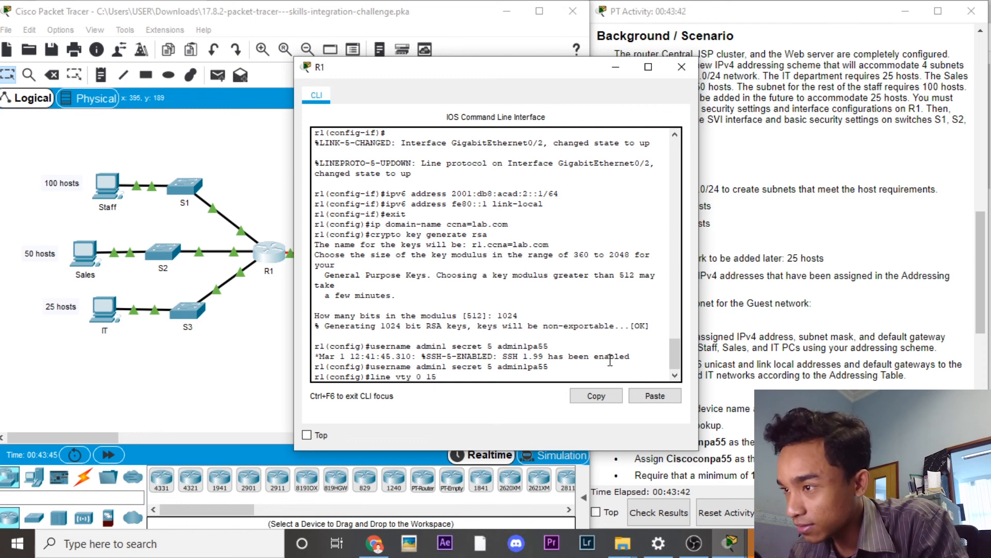
Step: Set VTY lines 0–15 to transport input ssh with login local, then exit
{"action": "key", "text": "Return"}
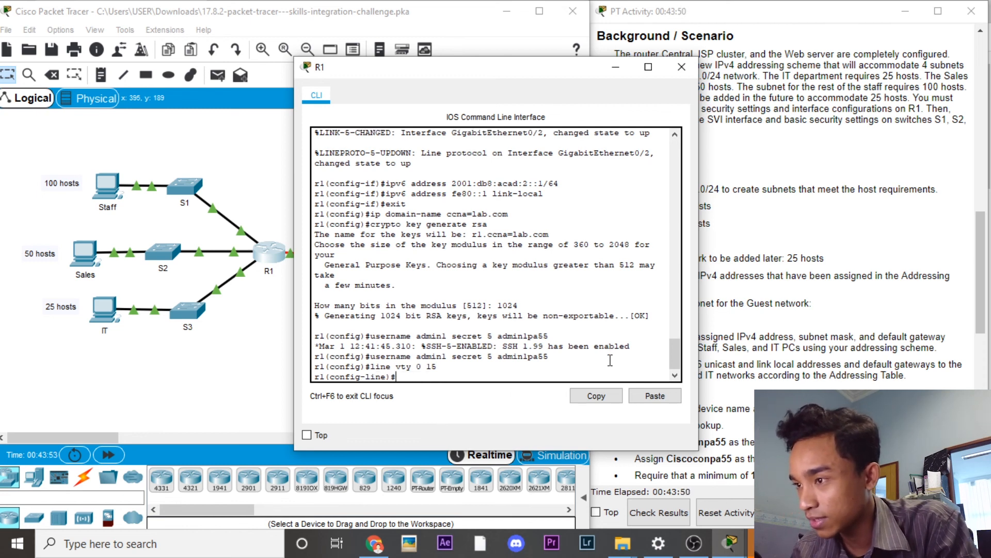
{"action": "type", "text": "transport inputss"}
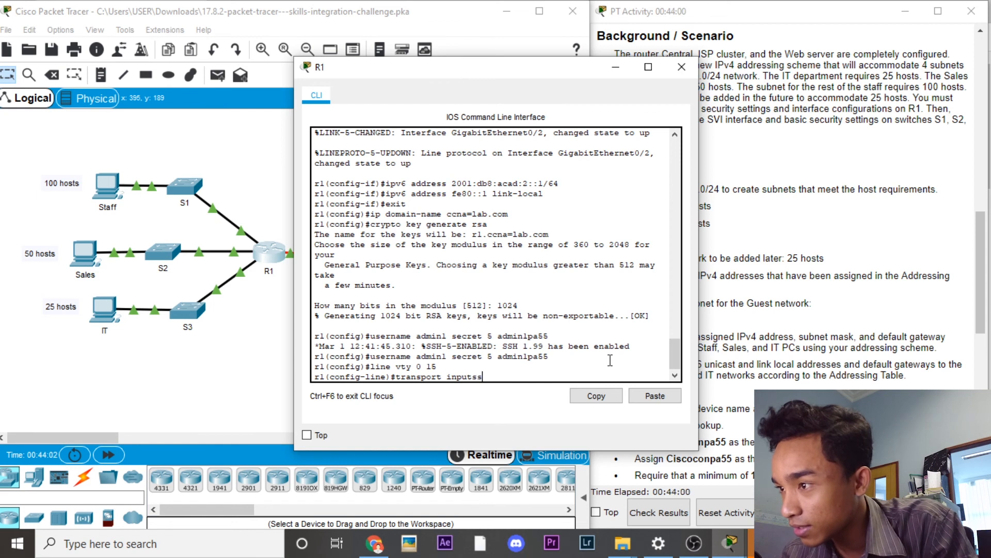
{"action": "key", "text": "BackSpace"}
{"action": "type", "text": "ssh"}
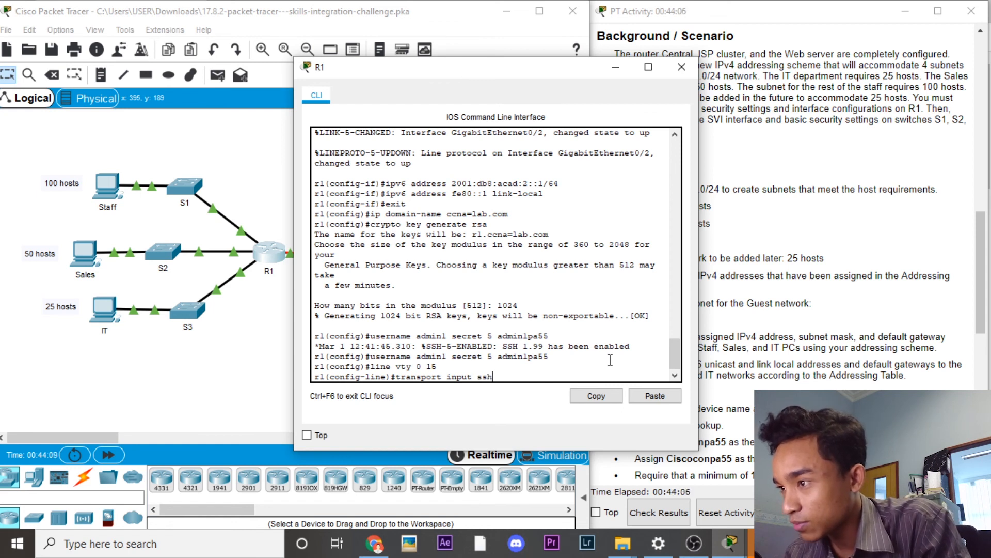
{"action": "key", "text": "Return"}
{"action": "type", "text": "lo"}
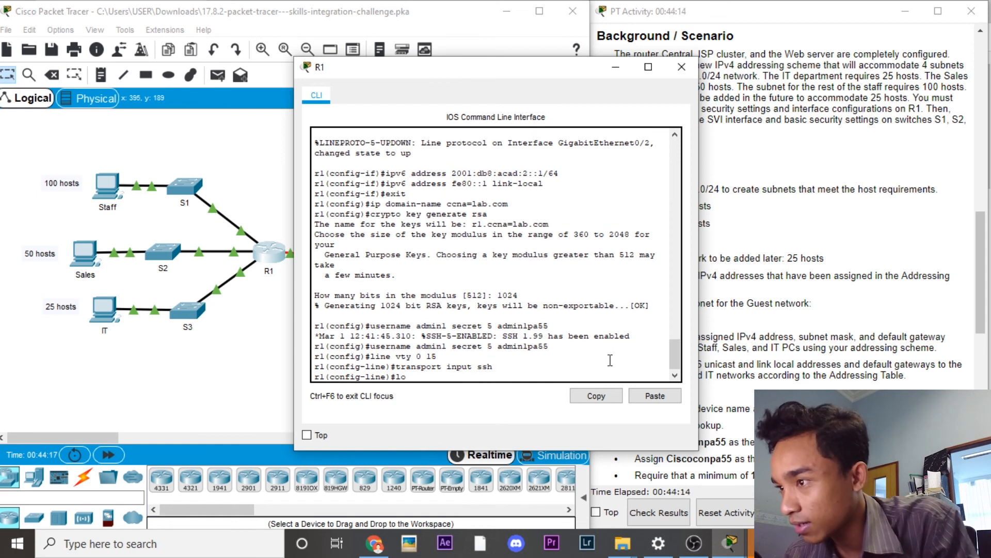
{"action": "type", "text": "gin local"}
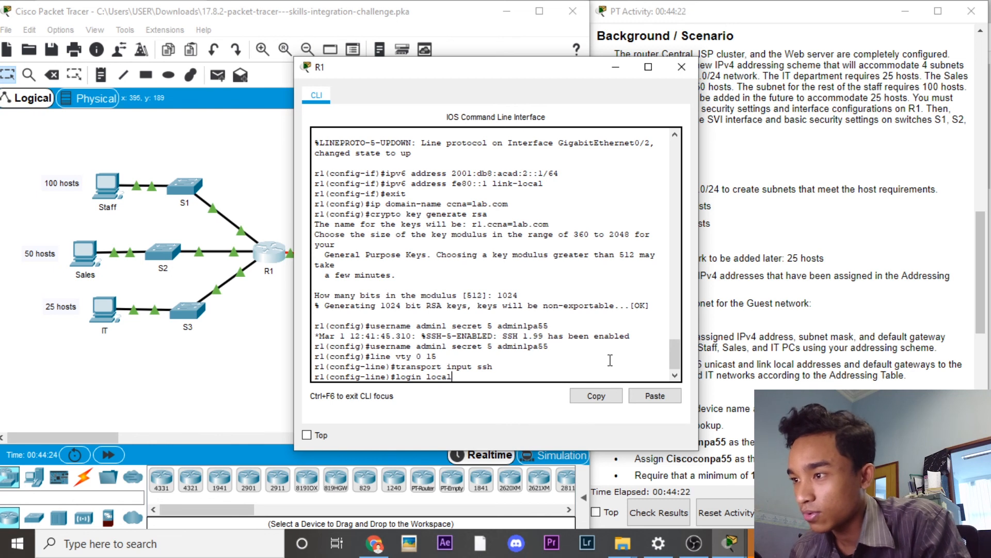
{"action": "key", "text": "Return"}
{"action": "type", "text": "exit"}
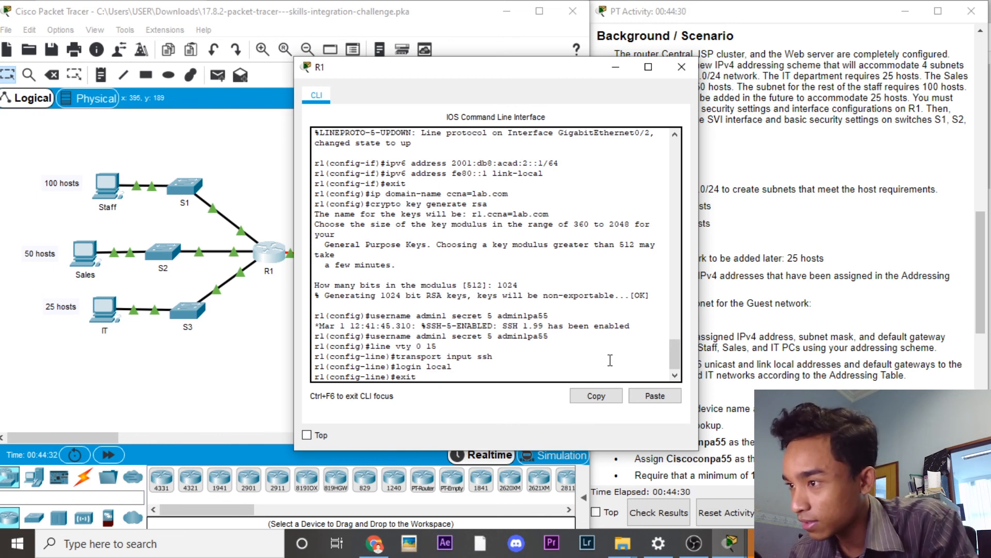
{"action": "key", "text": "Return"}
{"action": "type", "text": "use"}
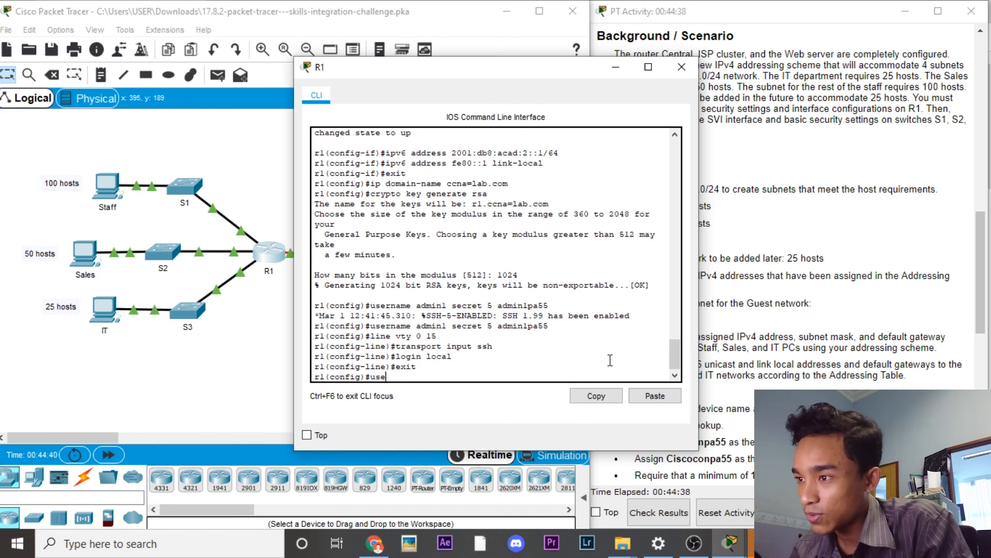
{"action": "type", "text": "rname admin1 secret"}
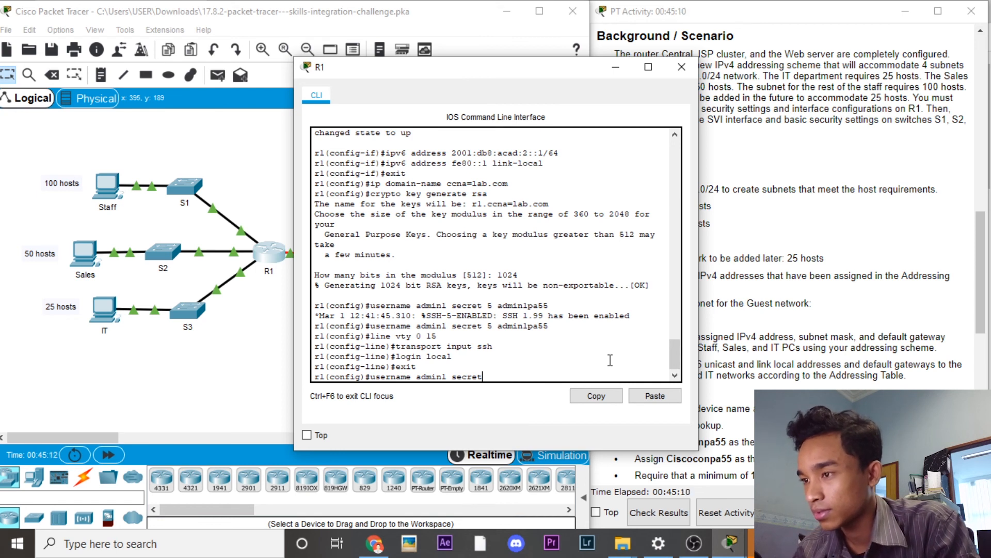
Step: Re-enter user admin1 with a plain secret password, without the encryption-type number
{"action": "type", "text": "admin1pa55"}
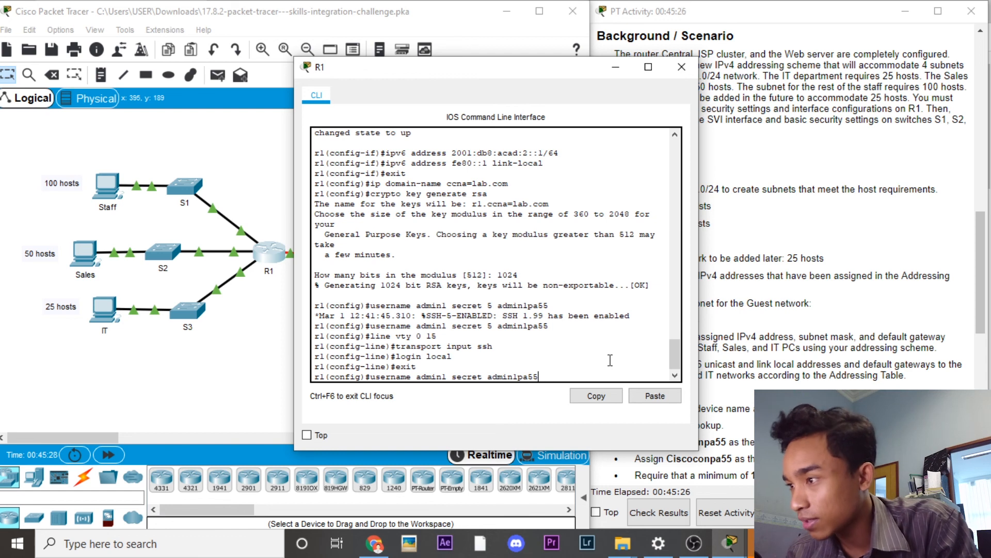
{"action": "key", "text": "Return"}
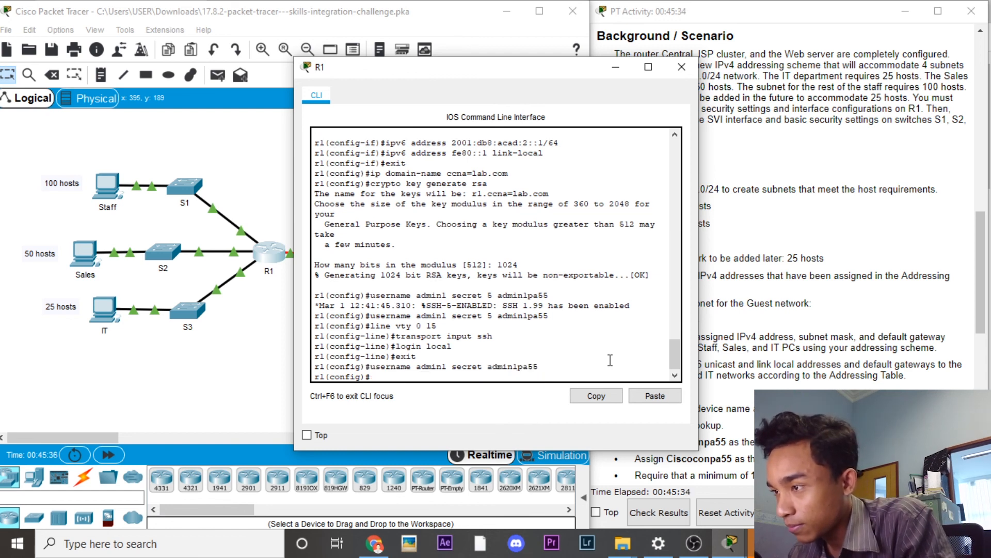
{"action": "type", "text": "line"}
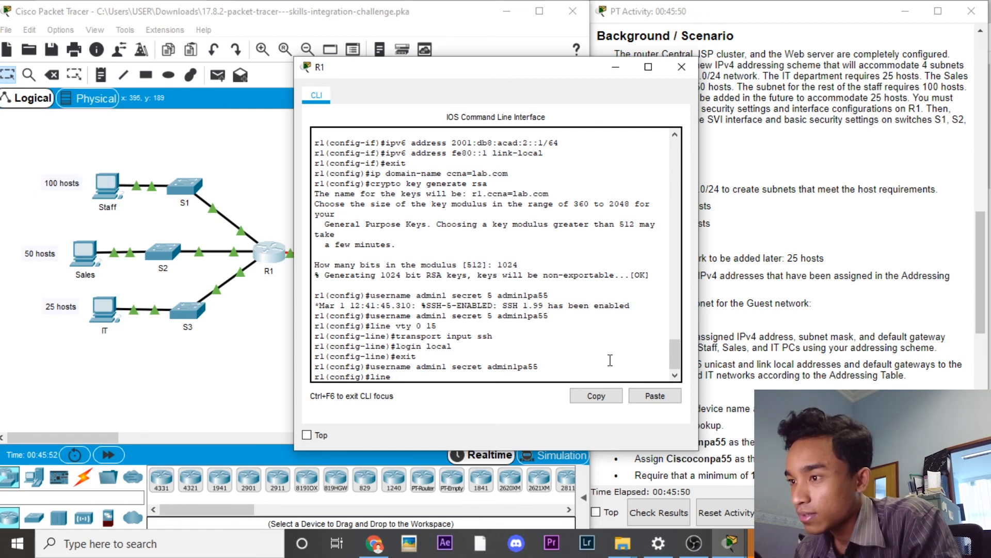
{"action": "type", "text": " console 0"}
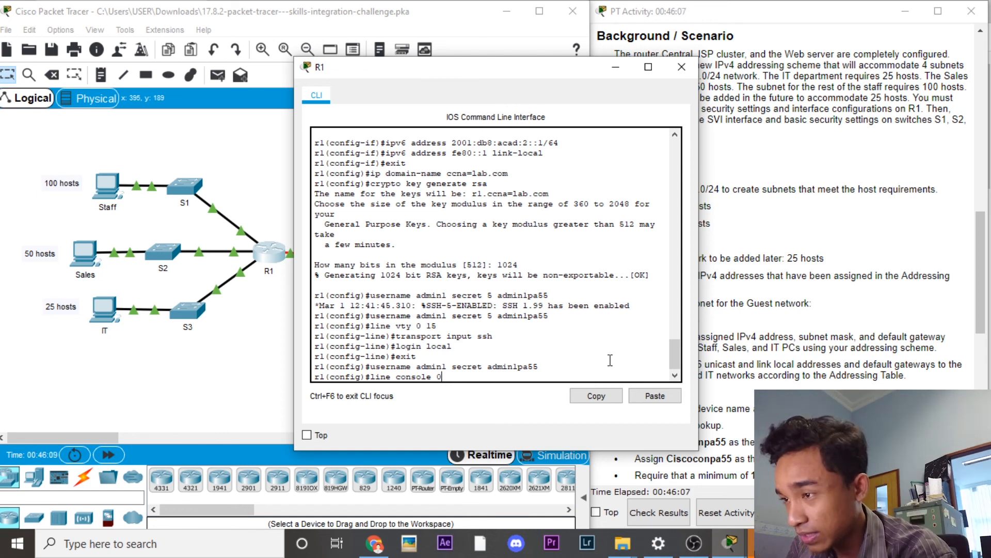
Step: Give console line 0 exec-timeout 5 0 and exit back to global config
{"action": "key", "text": "Return"}
{"action": "type", "text": "exec"}
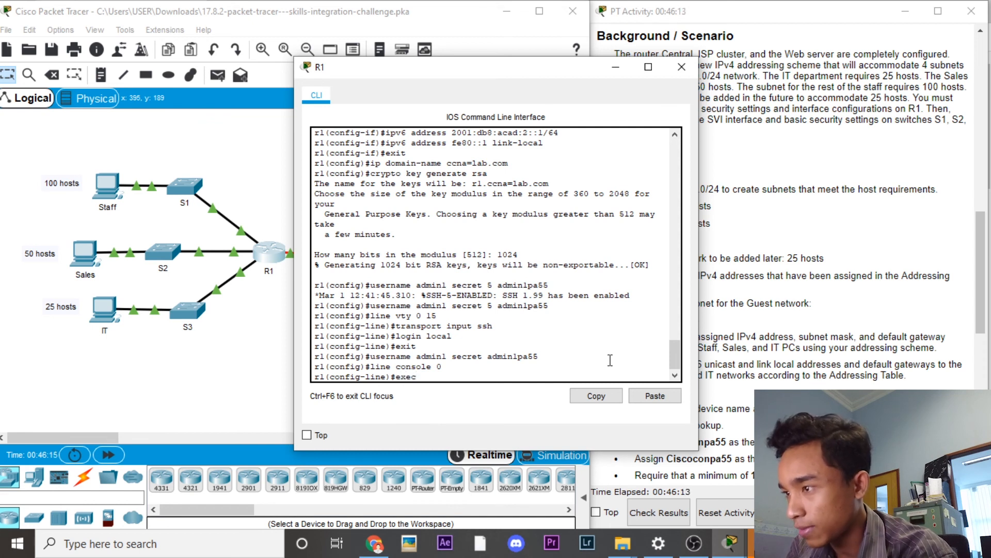
{"action": "type", "text": "-"}
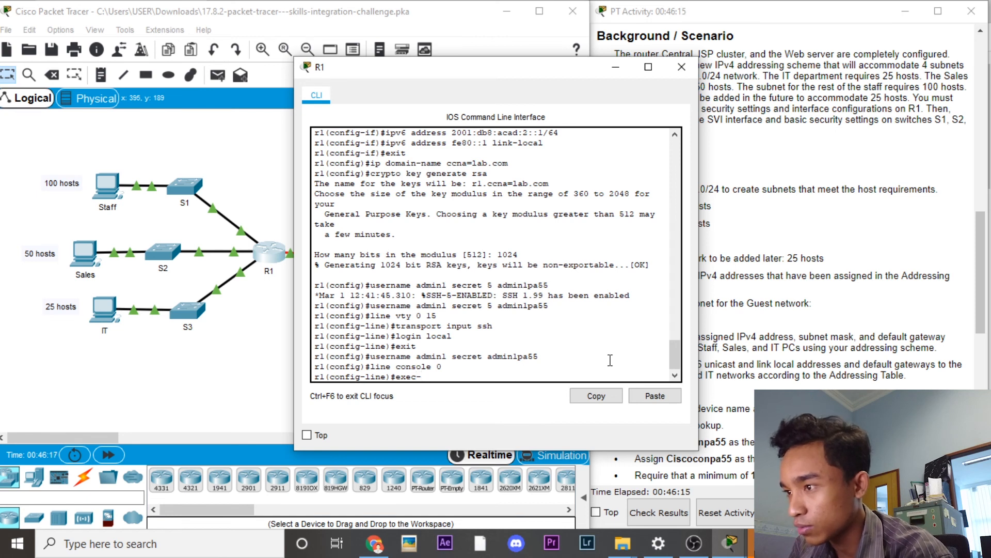
{"action": "type", "text": "ti"}
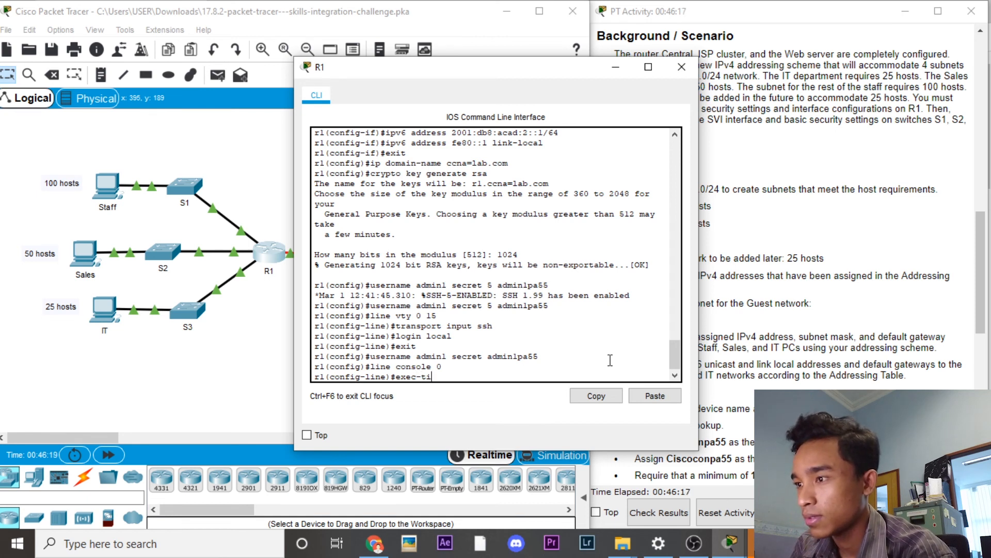
{"action": "type", "text": "meout"}
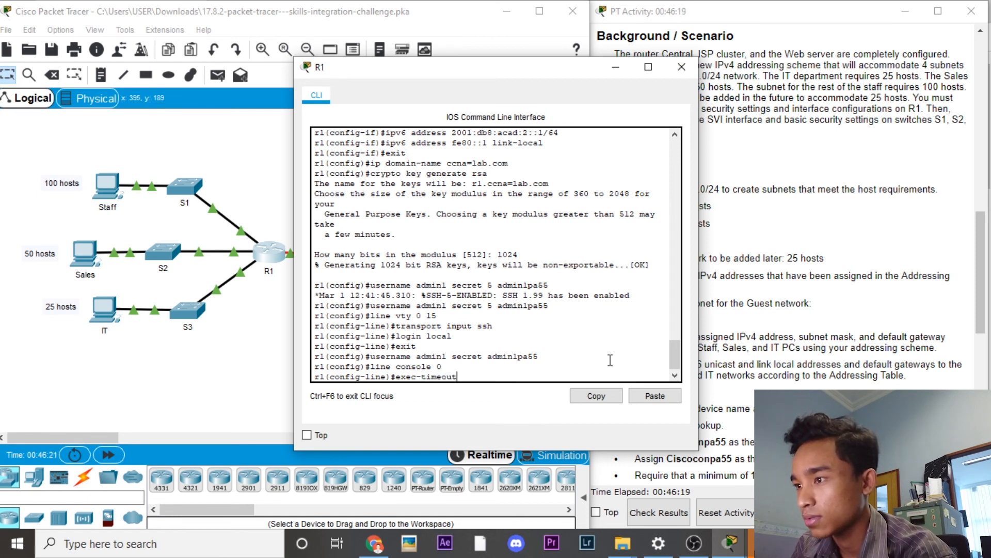
{"action": "type", "text": " 5"}
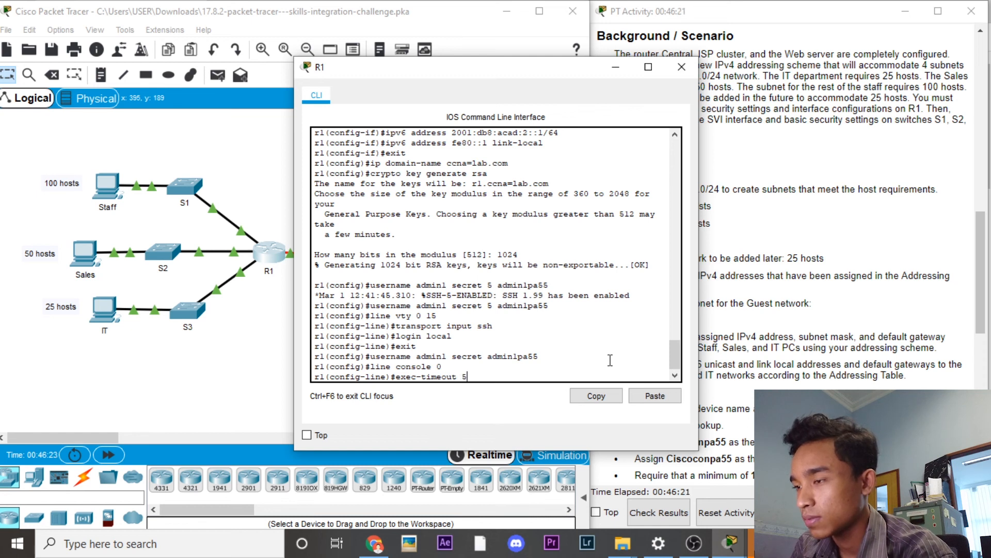
{"action": "type", "text": " 0"}
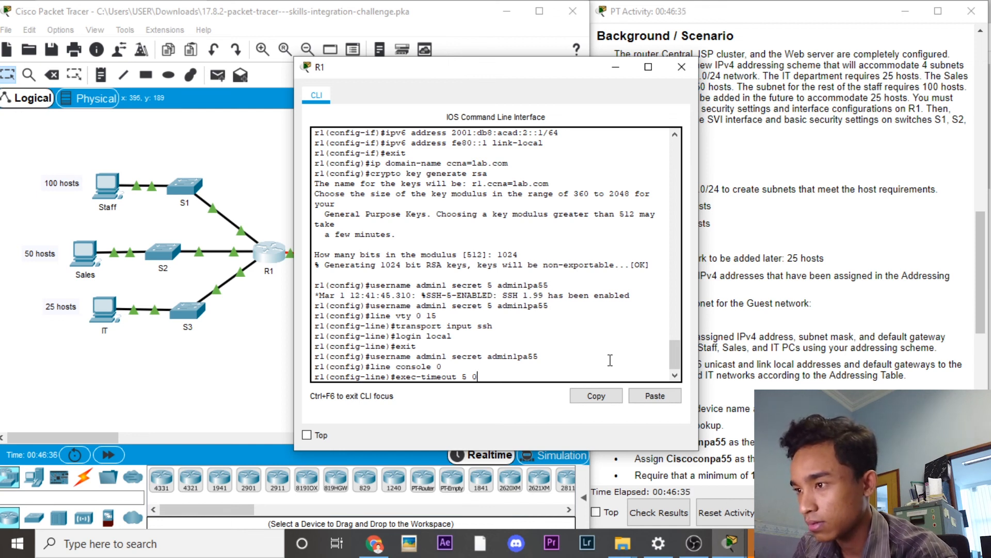
{"action": "key", "text": "Return"}
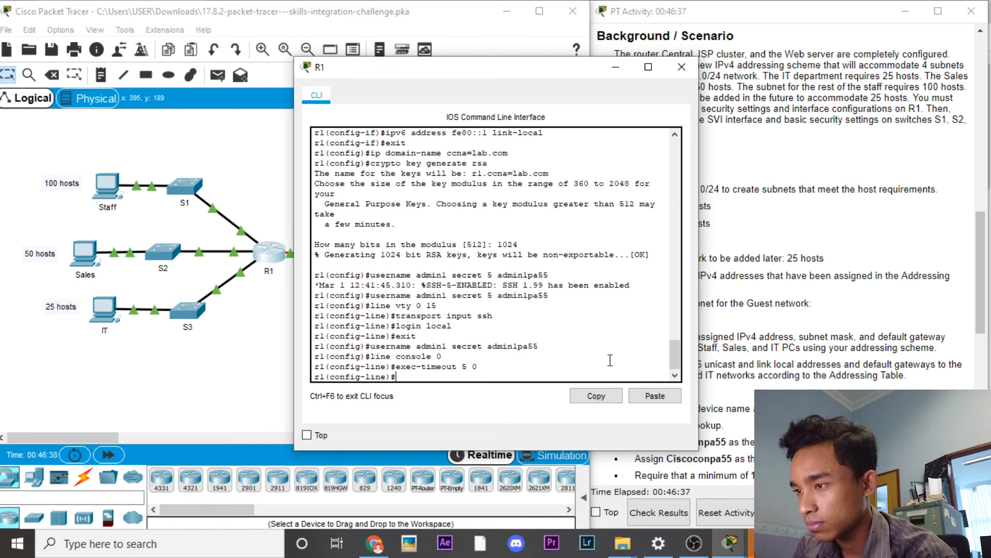
{"action": "type", "text": "esit"}
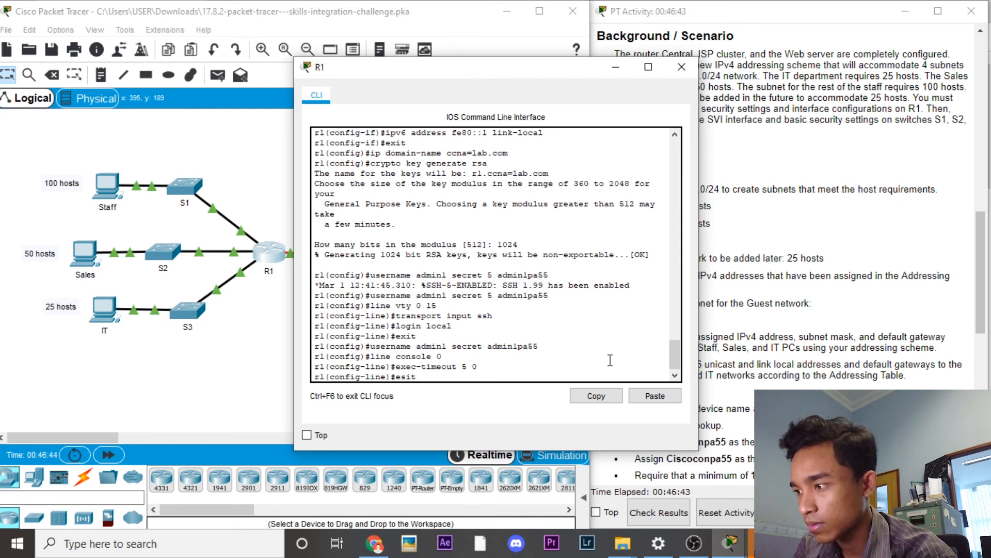
{"action": "key", "text": "BackSpace"}
{"action": "key", "text": "BackSpace"}
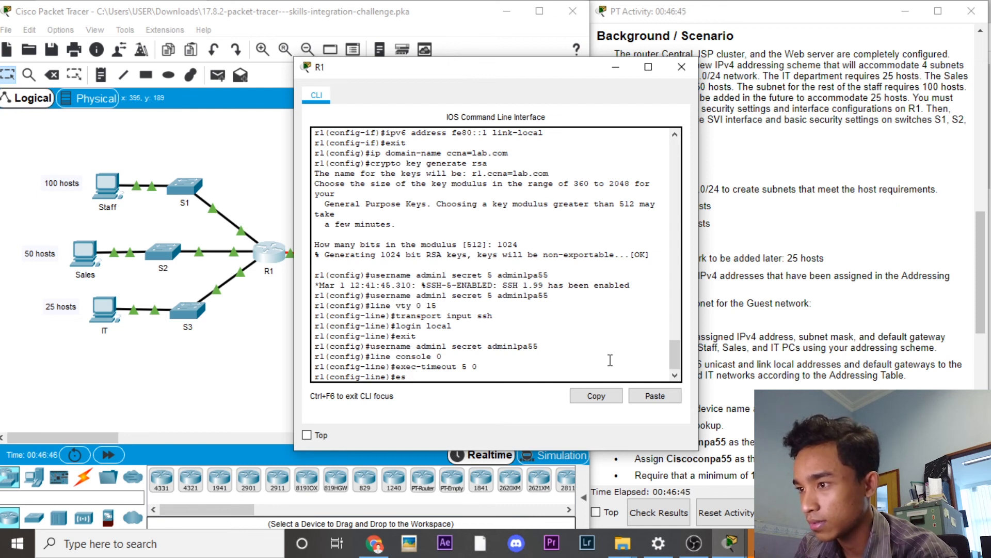
{"action": "type", "text": "it"}
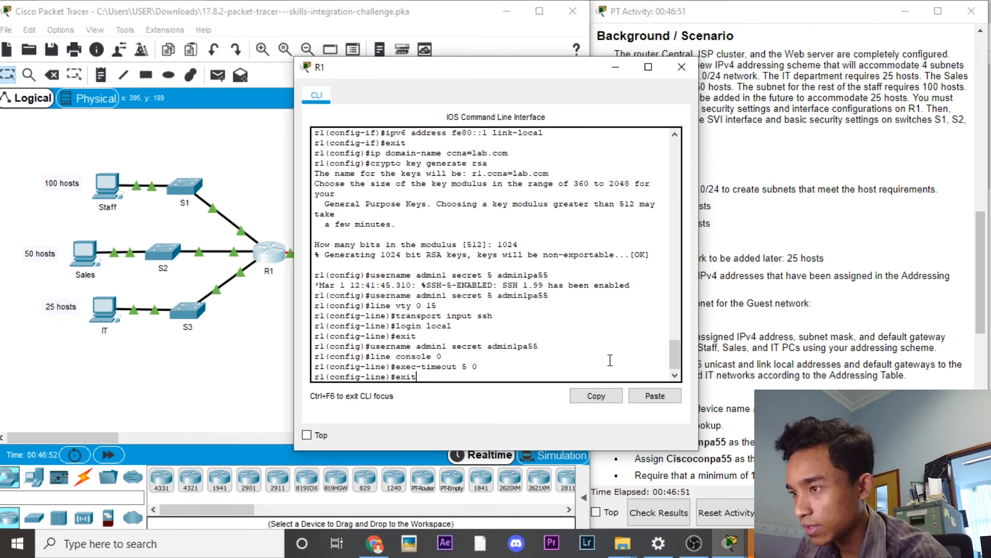
{"action": "key", "text": "Return"}
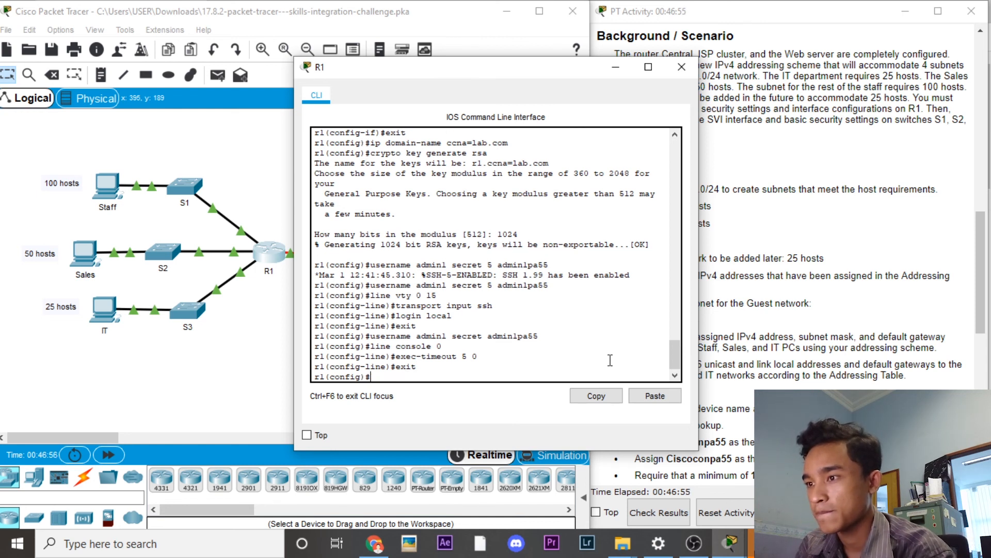
{"action": "type", "text": "line "}
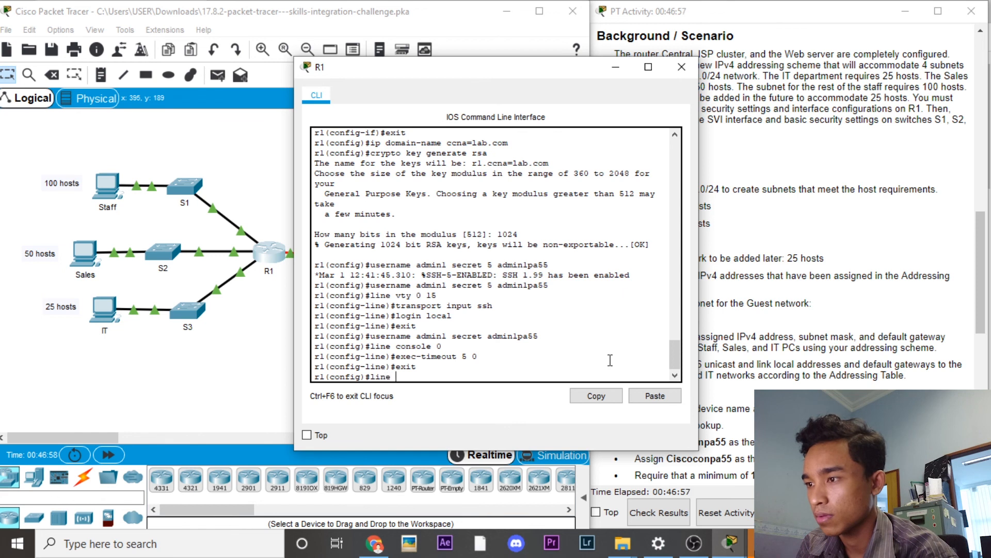
{"action": "type", "text": "vty"}
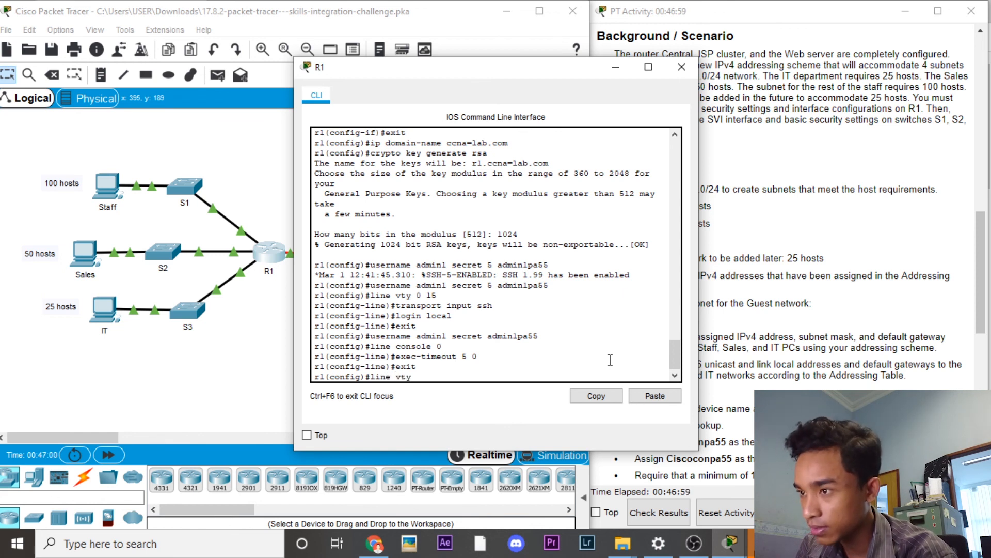
{"action": "type", "text": " 0 15"}
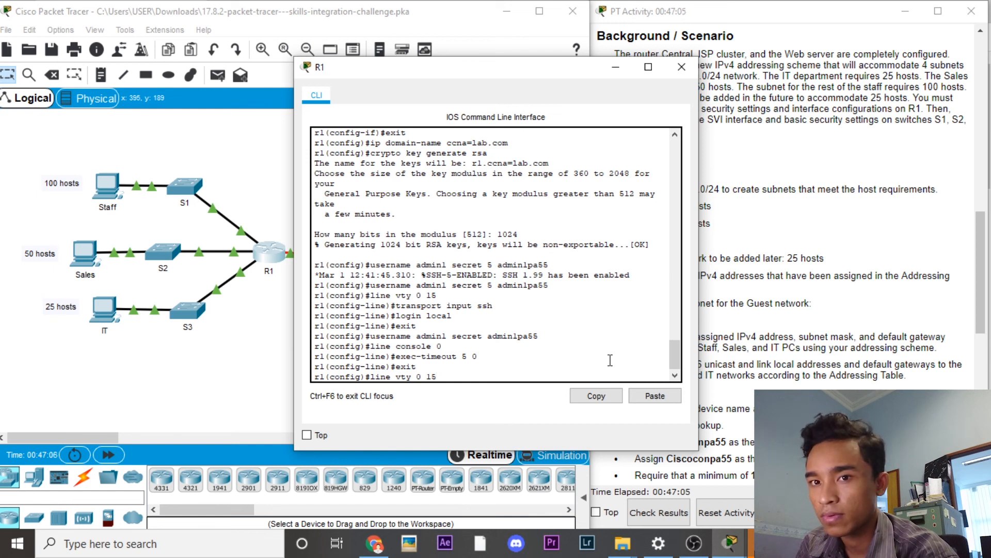
Step: Apply exec-timeout 5 0 to VTY lines 0–15
{"action": "key", "text": "Return"}
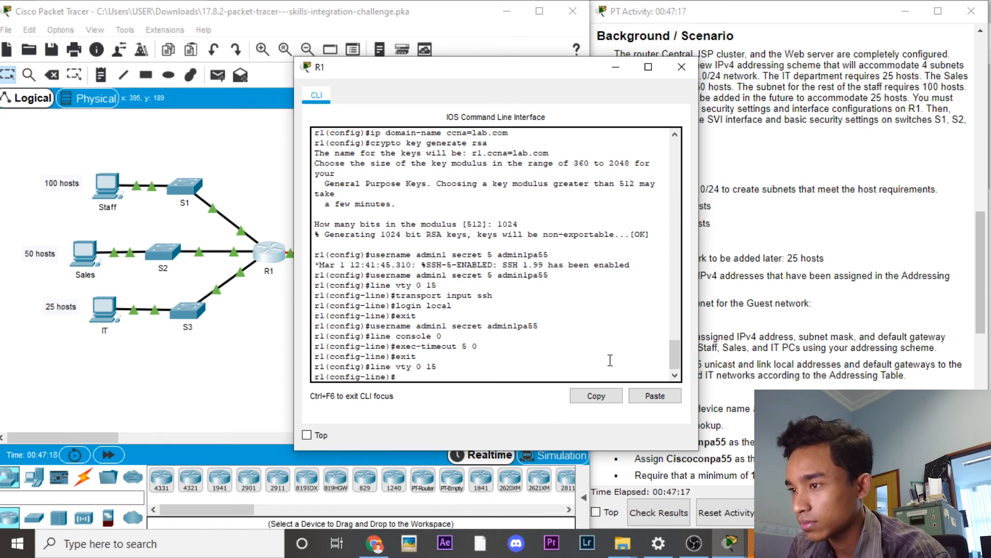
{"action": "type", "text": "ex"}
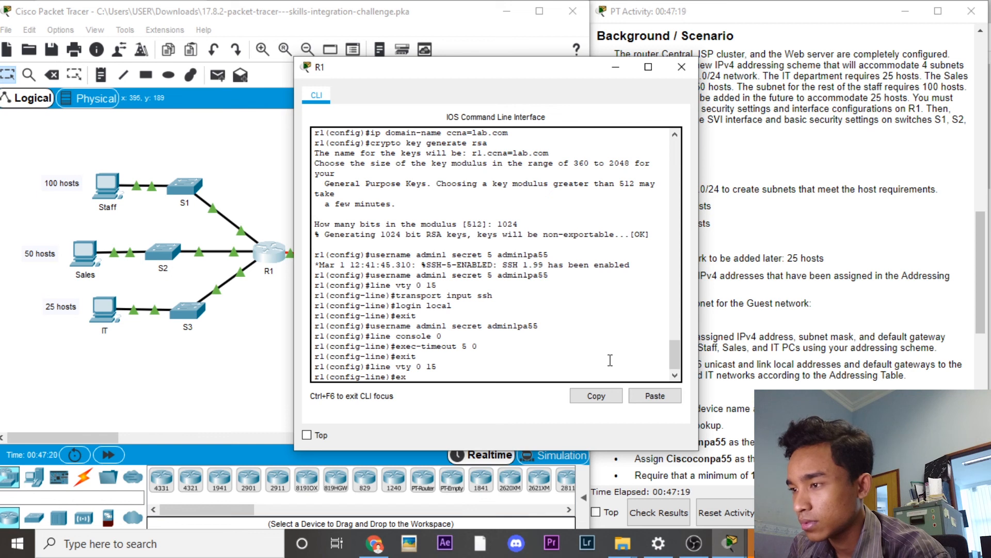
{"action": "type", "text": "ec-"}
{"action": "type", "text": "t"}
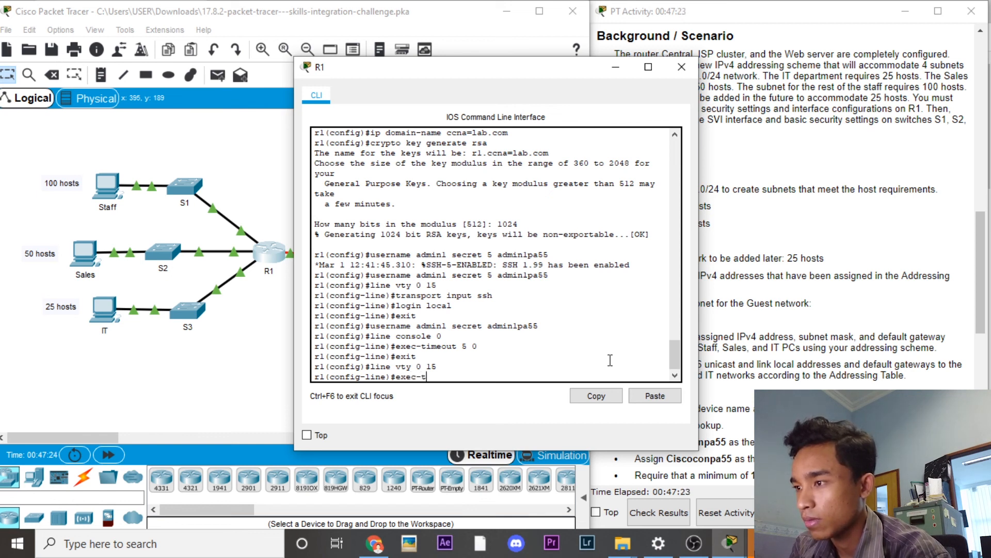
{"action": "type", "text": "imeout"}
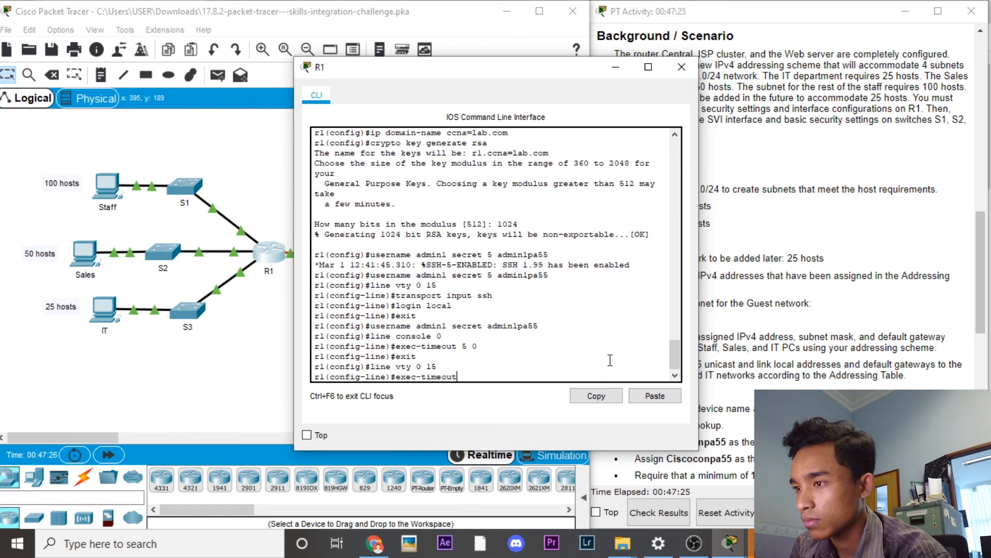
{"action": "type", "text": " 5 0"}
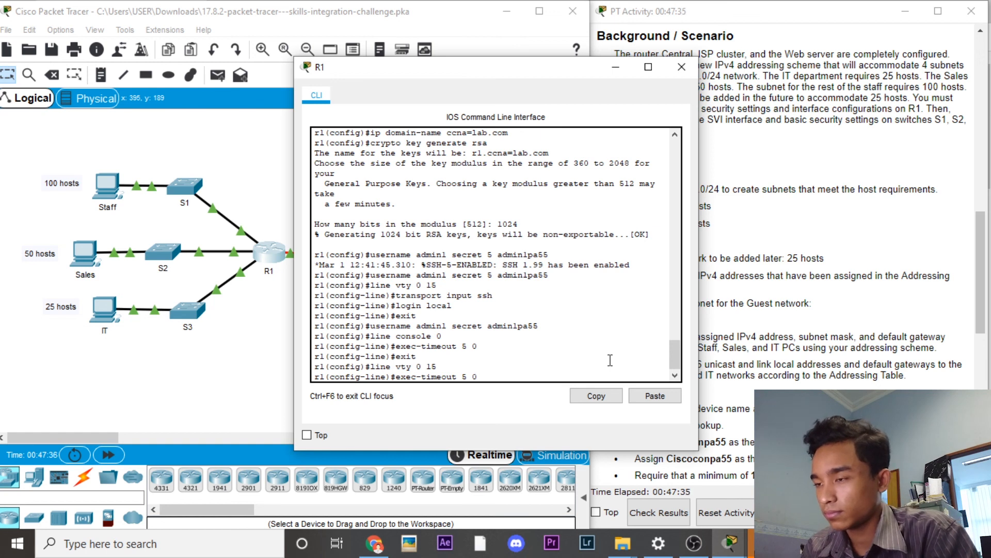
{"action": "key", "text": "Return"}
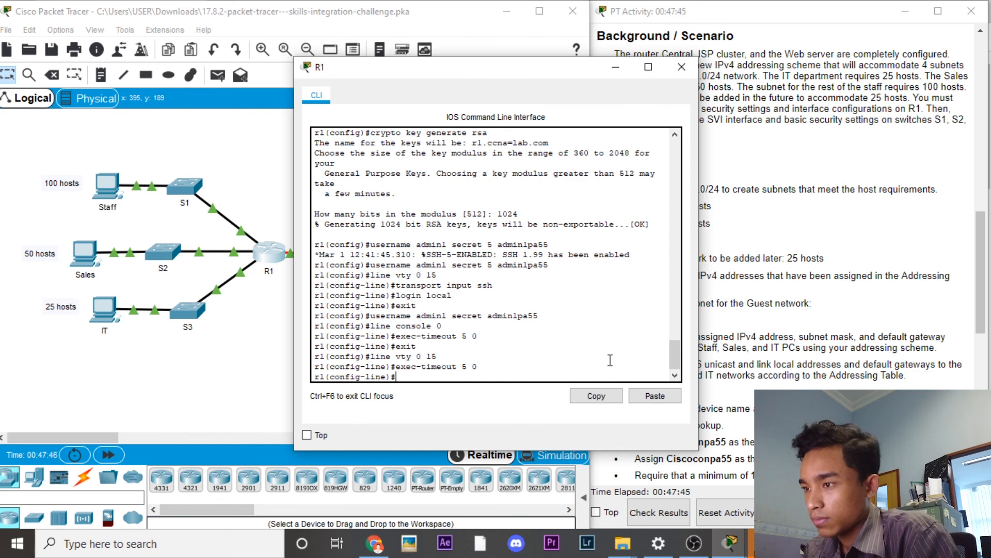
Step: Make R1 block logins for 180 seconds after 4 failures within 120 seconds, then minimize its CLI
{"action": "type", "text": "l"}
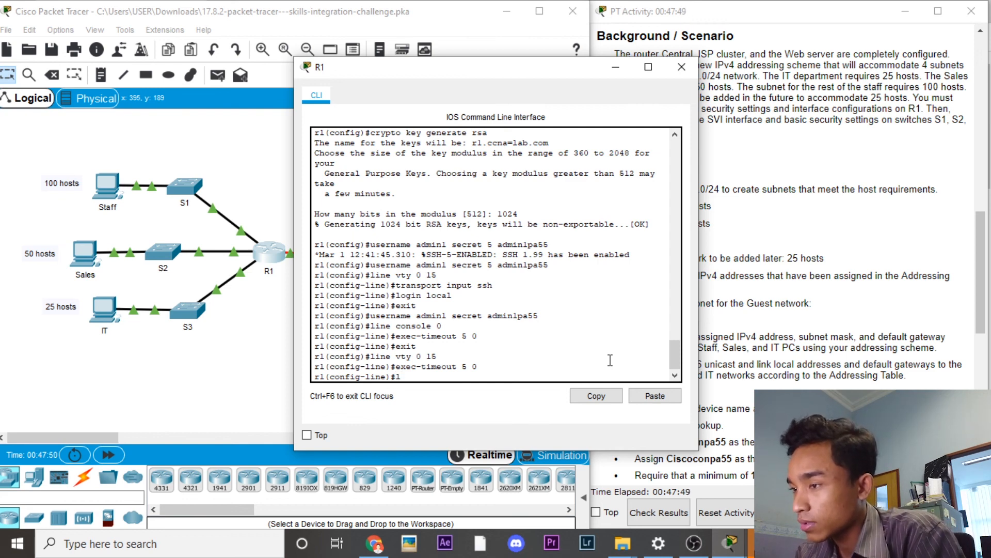
{"action": "type", "text": "ogin"}
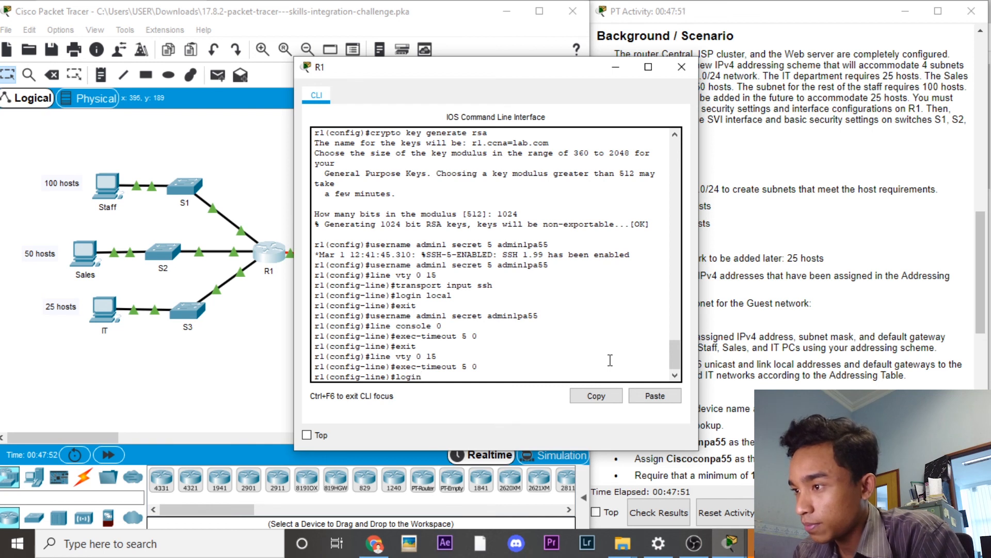
{"action": "type", "text": " b"}
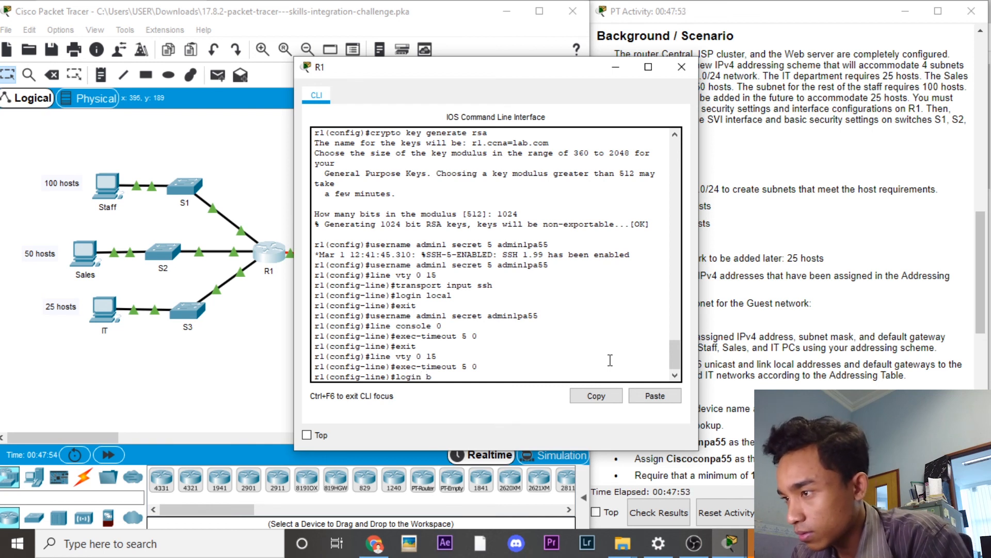
{"action": "type", "text": "loc"}
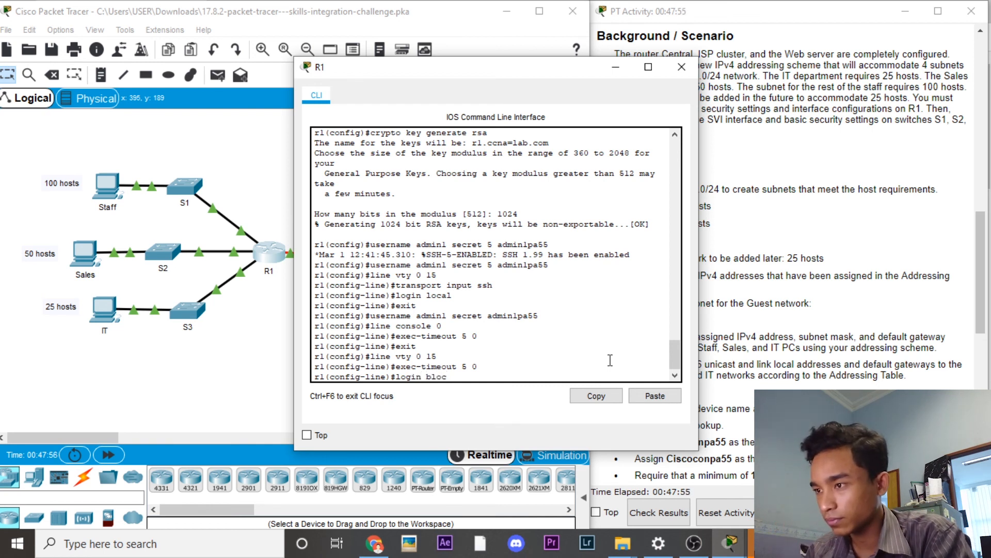
{"action": "type", "text": "k"}
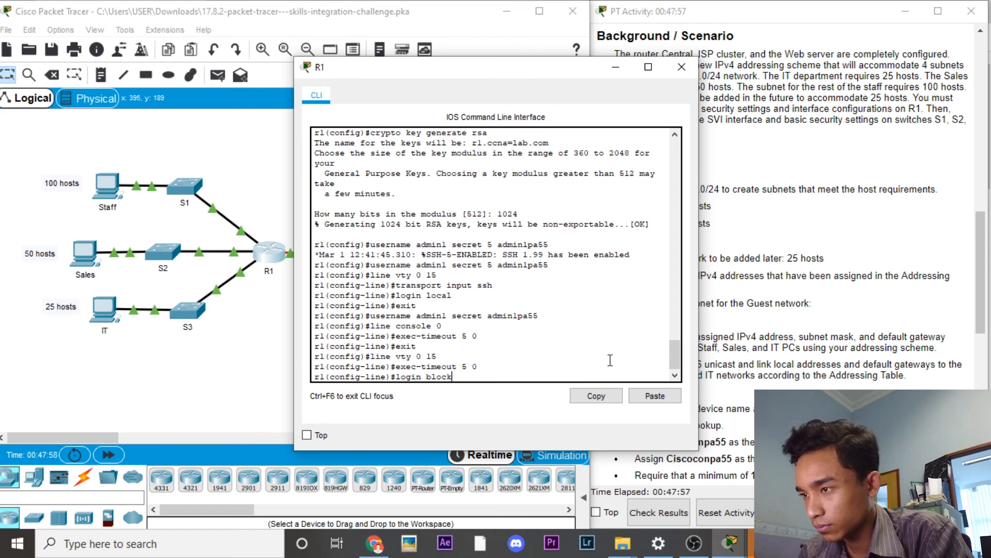
{"action": "type", "text": "-"}
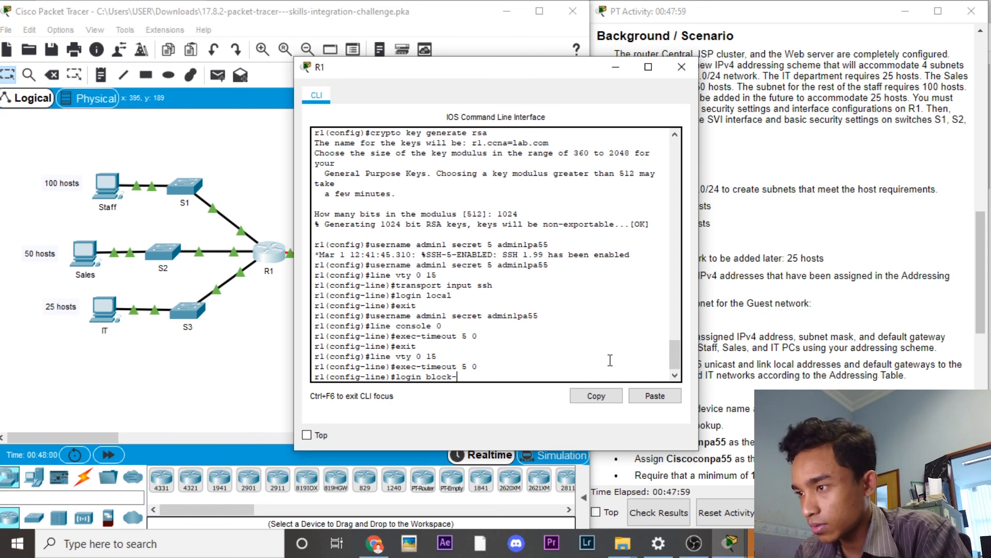
{"action": "type", "text": "for"}
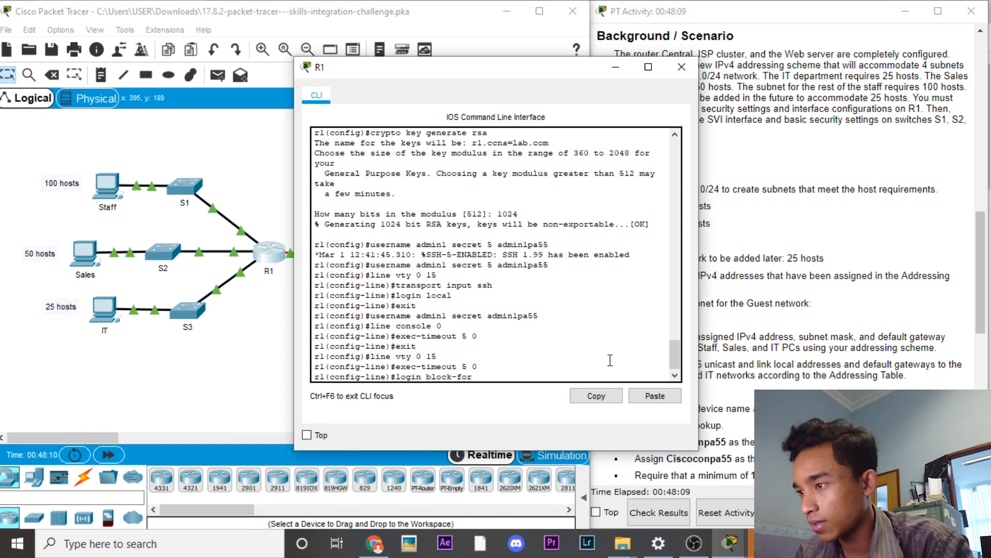
{"action": "type", "text": "180"}
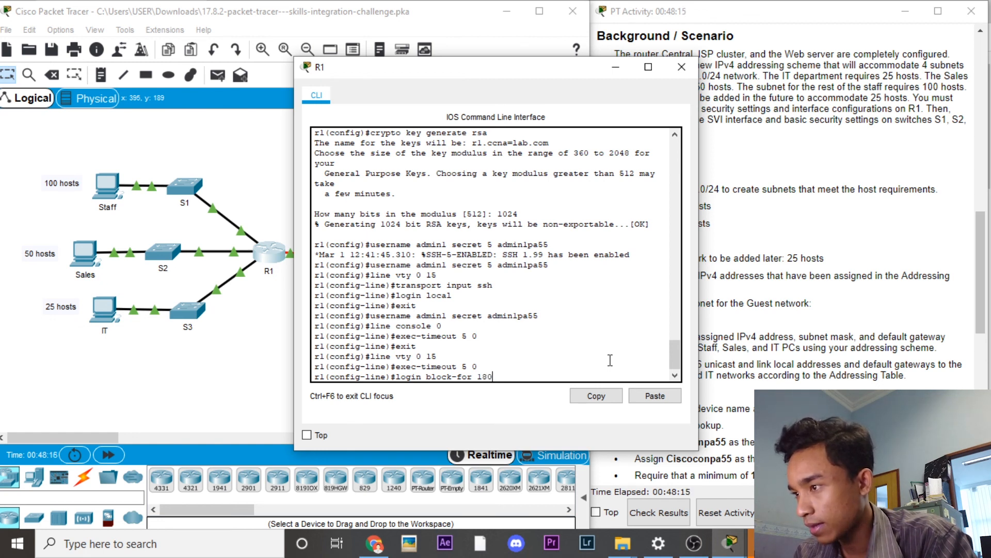
{"action": "type", "text": "att"}
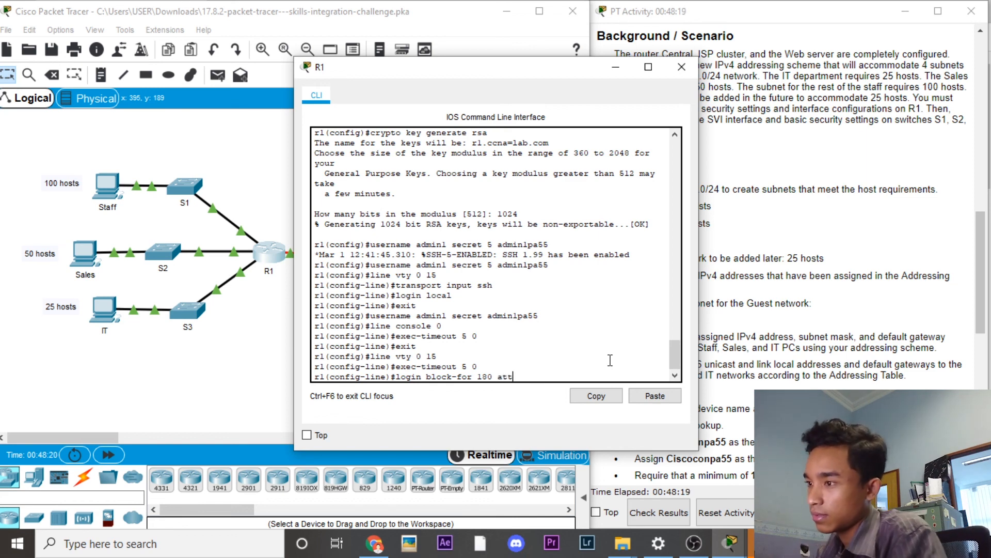
{"action": "type", "text": "empts"}
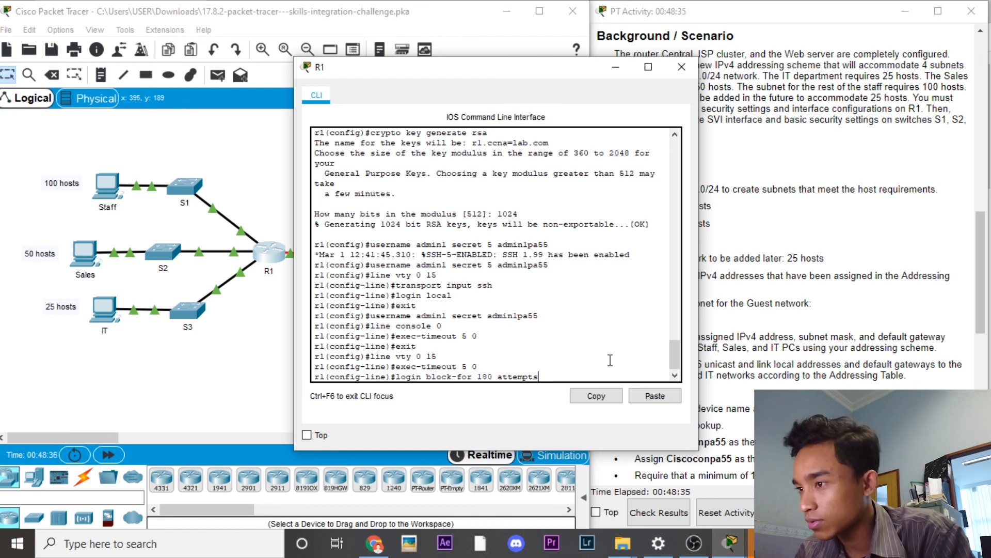
{"action": "type", "text": "4 within"}
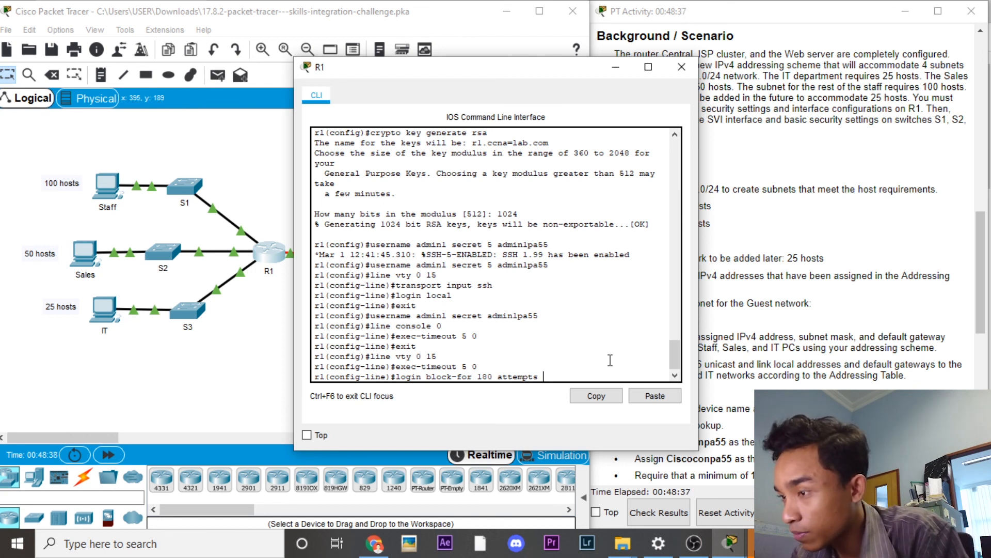
{"action": "type", "text": " 120"}
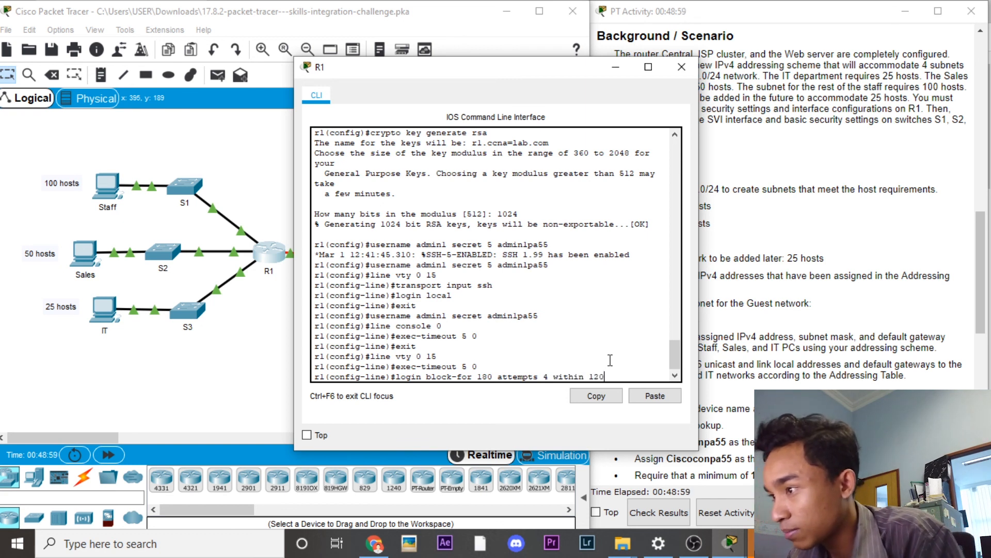
{"action": "key", "text": "Return"}
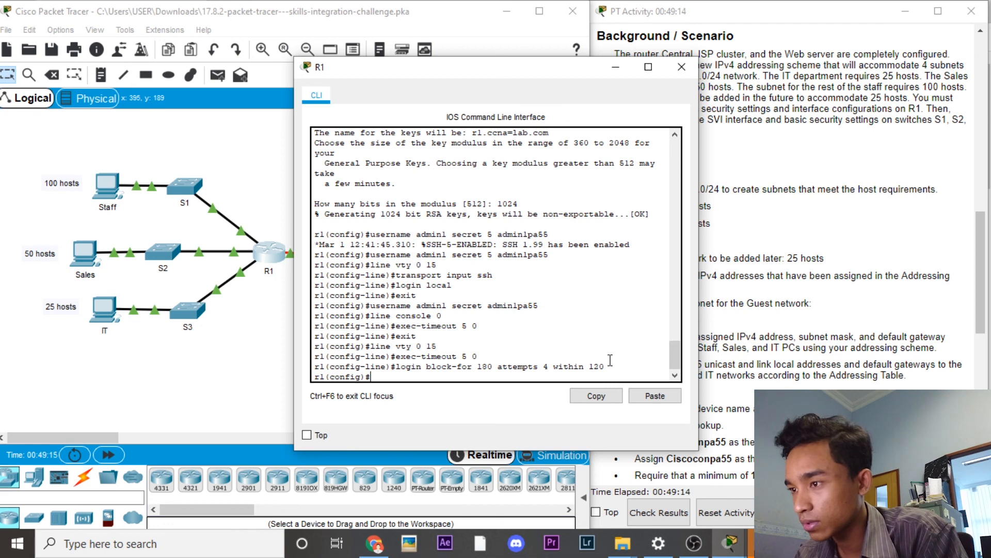
{"action": "left_click", "coordinate": [616, 67]}
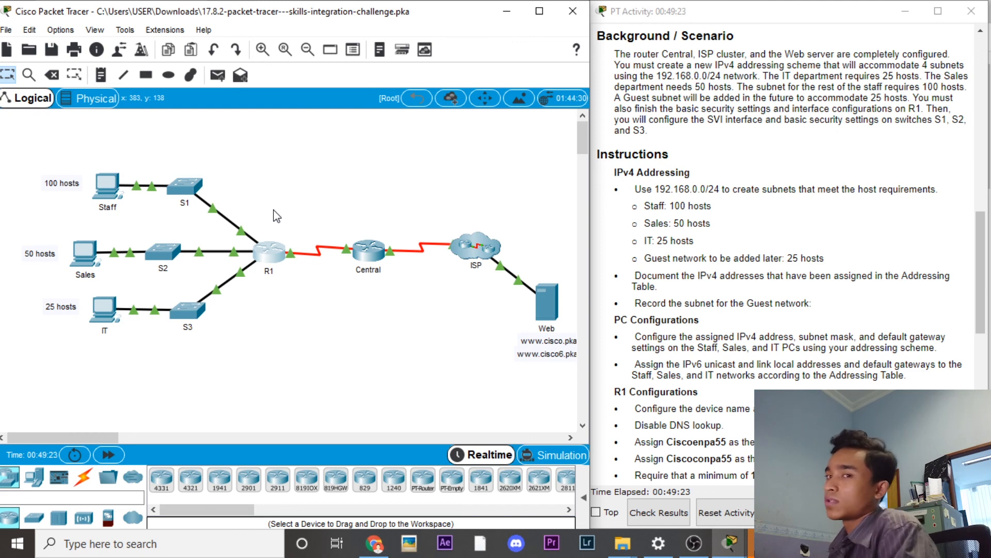
Step: In switch S1's CLI, enter global configuration, set hostname s1, and close the window
{"action": "left_click", "coordinate": [186, 189]}
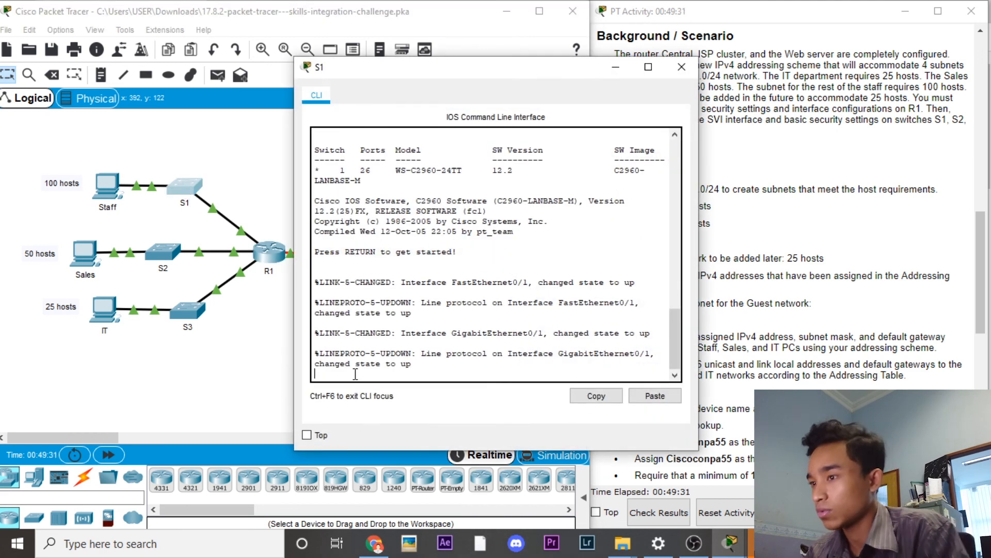
{"action": "key", "text": "Return"}
{"action": "type", "text": "enable"}
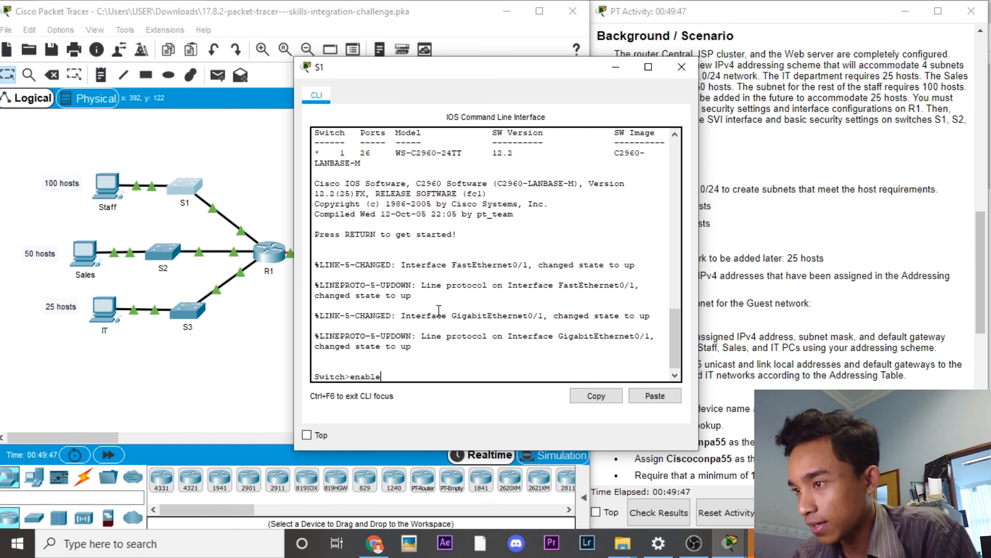
{"action": "key", "text": "Return"}
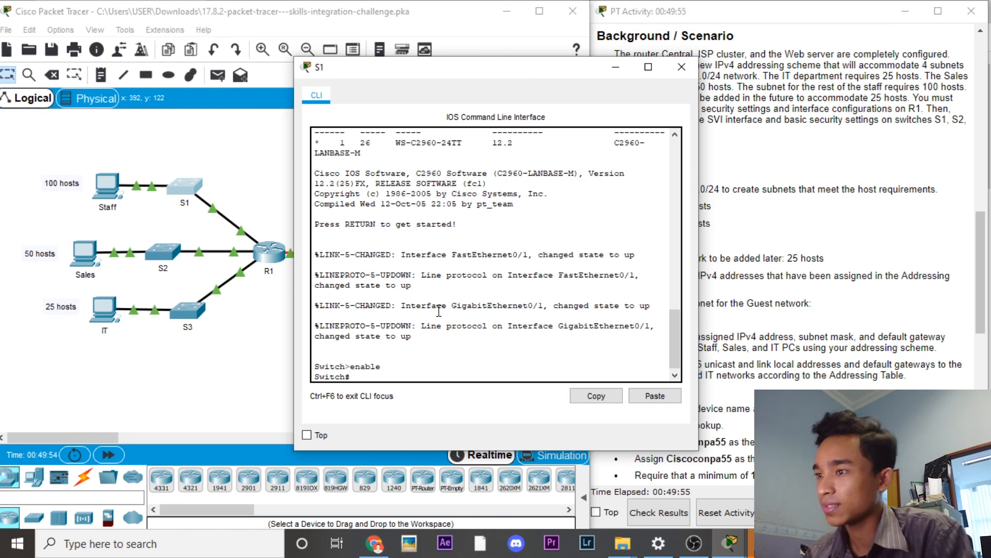
{"action": "type", "text": "co"}
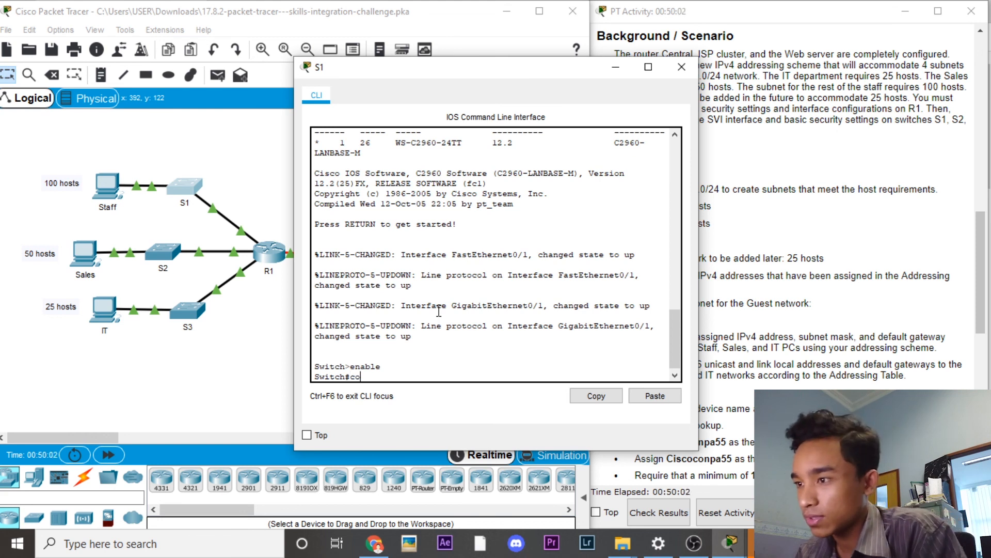
{"action": "type", "text": "nfigure terminal"}
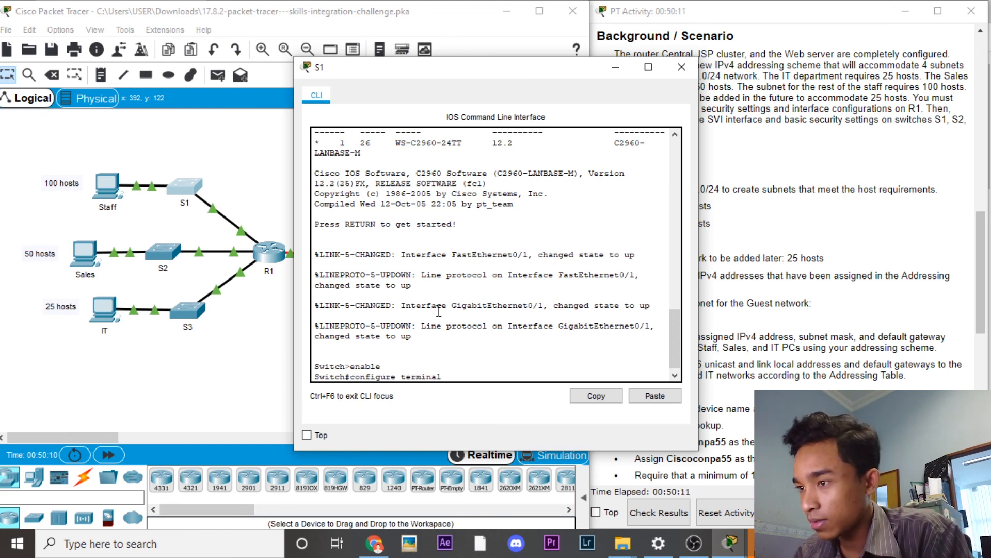
{"action": "key", "text": "Return"}
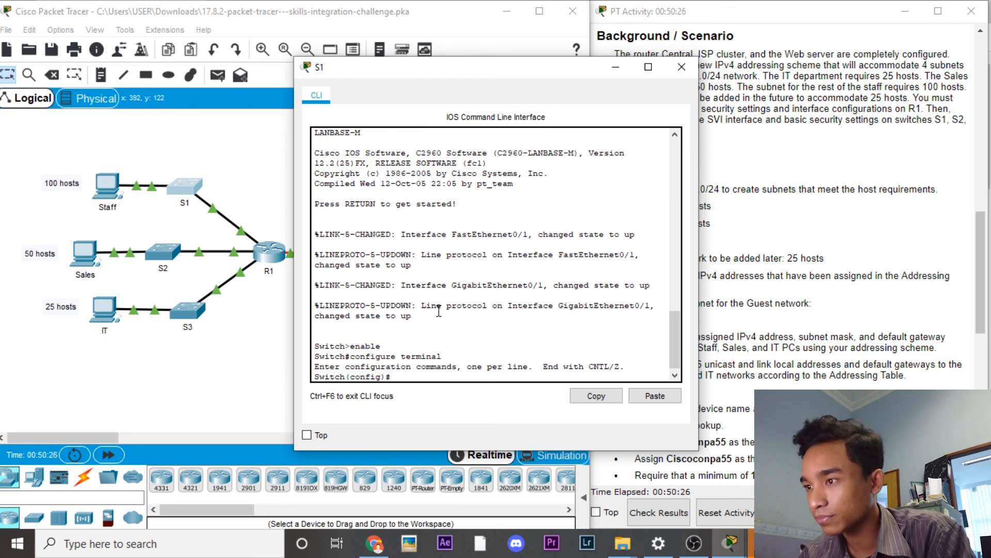
{"action": "type", "text": "hostname s1"}
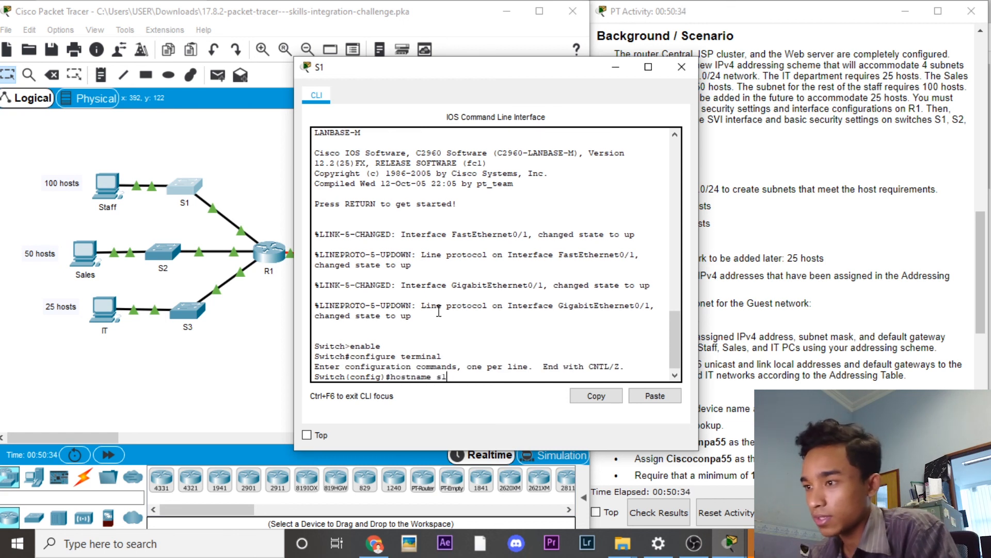
{"action": "key", "text": "Return"}
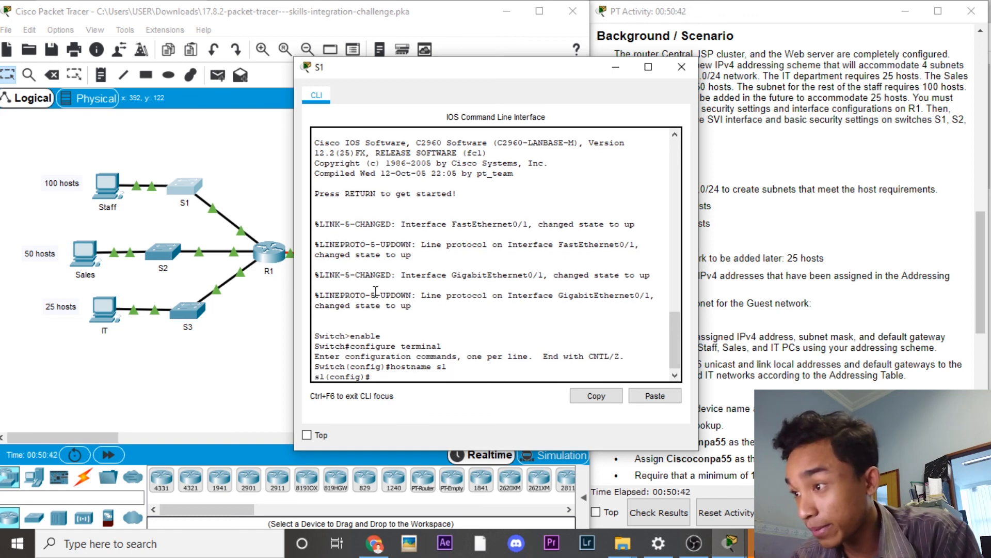
{"action": "left_click", "coordinate": [681, 67]}
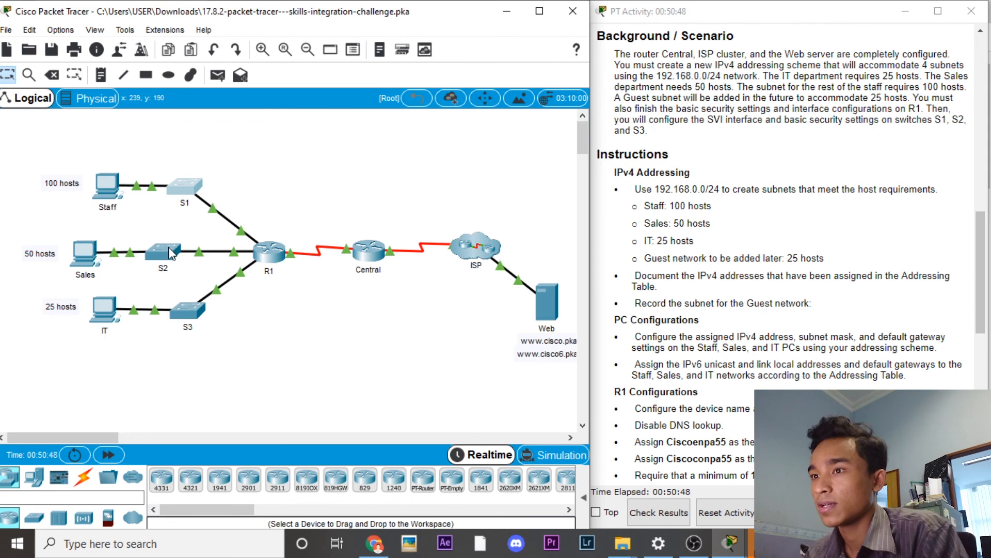
Step: Set switch S2's hostname to s2 from global configuration mode, then close its CLI
{"action": "left_click", "coordinate": [171, 252]}
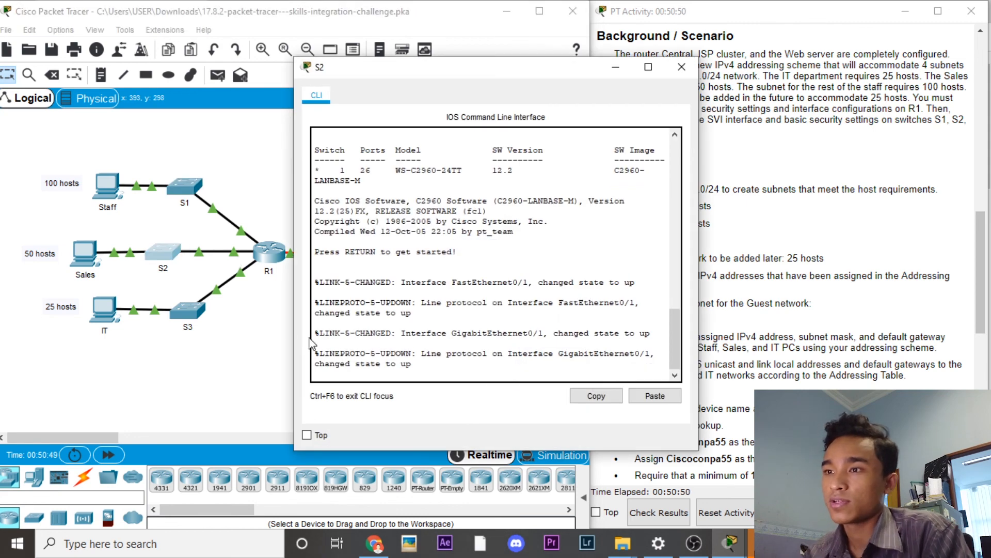
{"action": "left_click", "coordinate": [358, 375]}
{"action": "key", "text": "Return"}
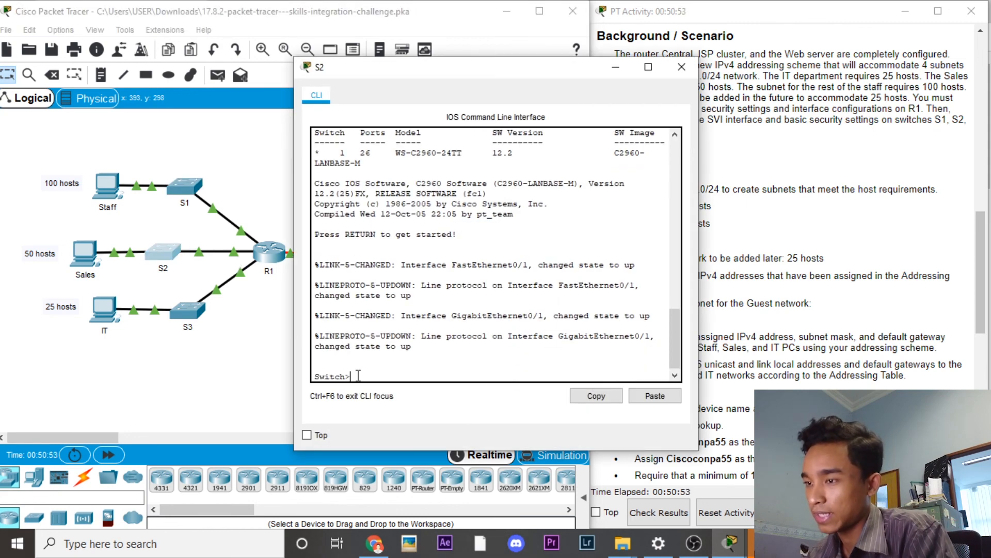
{"action": "type", "text": "enable"}
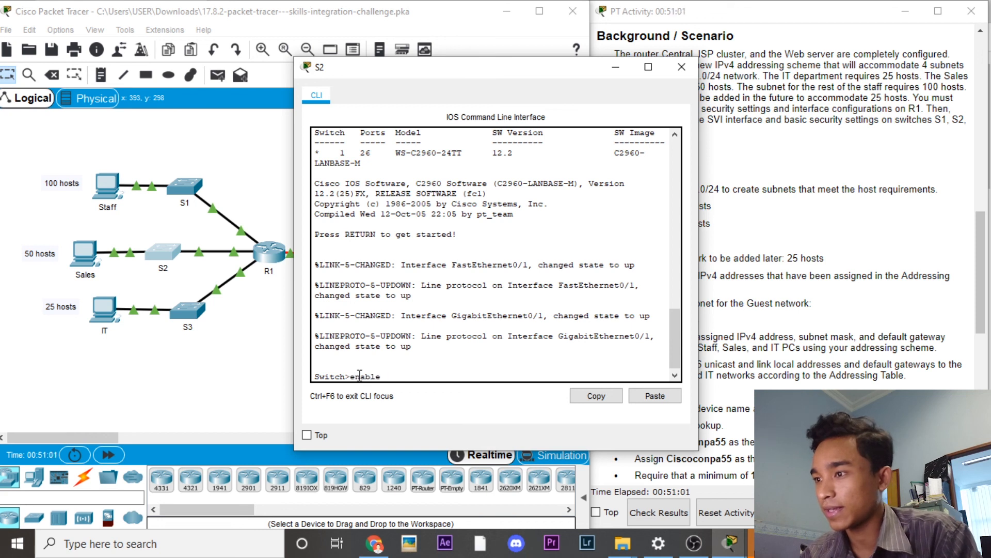
{"action": "key", "text": "Return"}
{"action": "type", "text": "configure"}
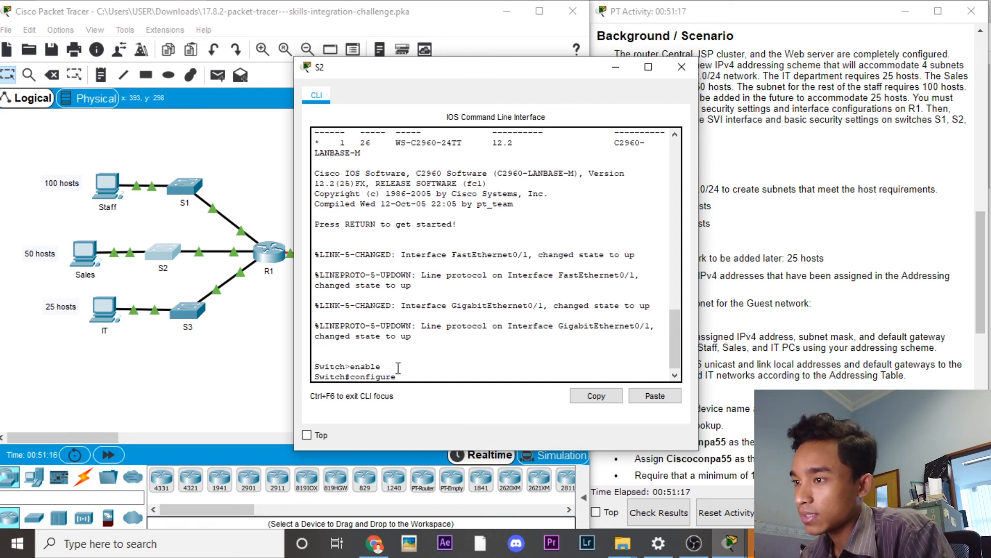
{"action": "type", "text": " terminal"}
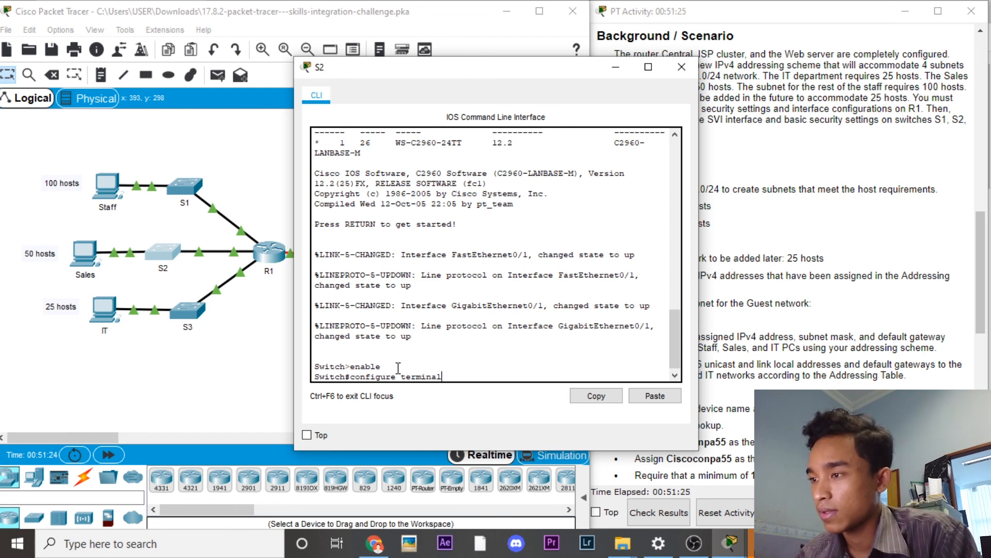
{"action": "key", "text": "Return"}
{"action": "type", "text": "hostname"}
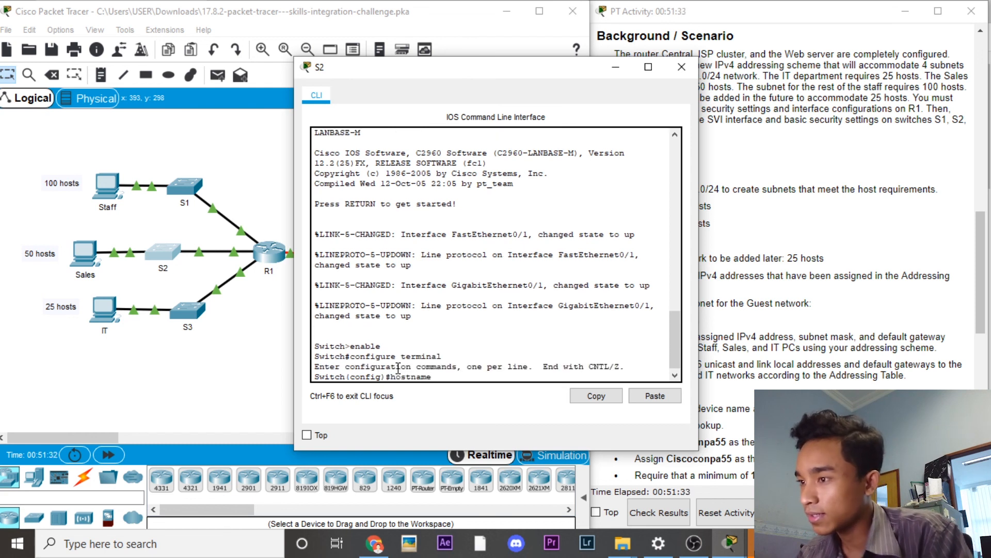
{"action": "type", "text": " s2"}
{"action": "key", "text": "Return"}
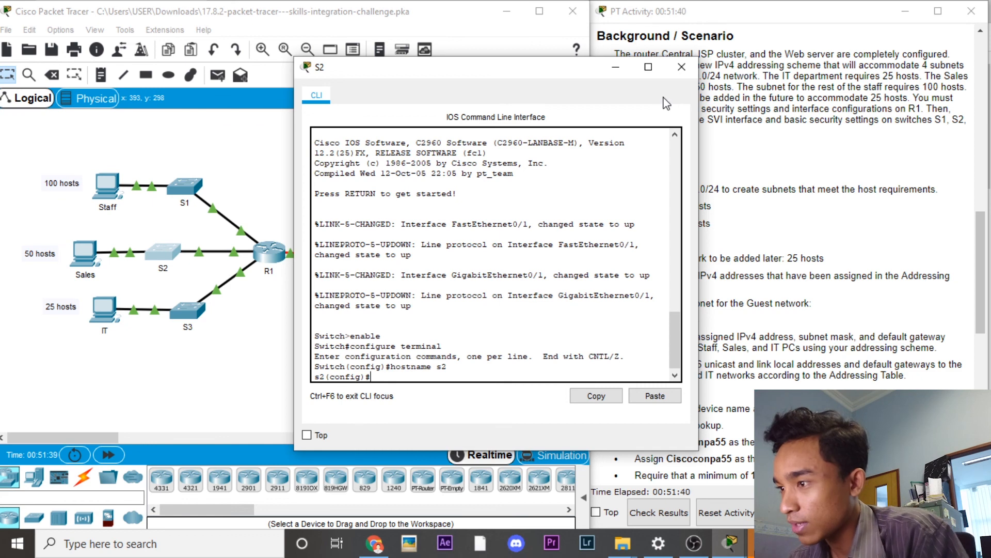
{"action": "left_click", "coordinate": [677, 73]}
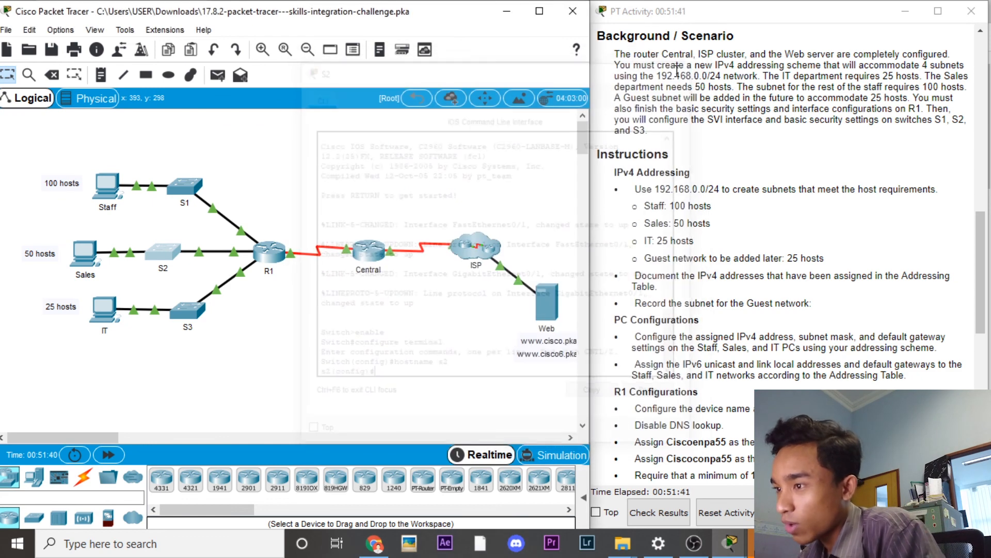
Step: Set switch S3's hostname to s3, close its CLI, and reopen s1's CLI
{"action": "left_click", "coordinate": [189, 321]}
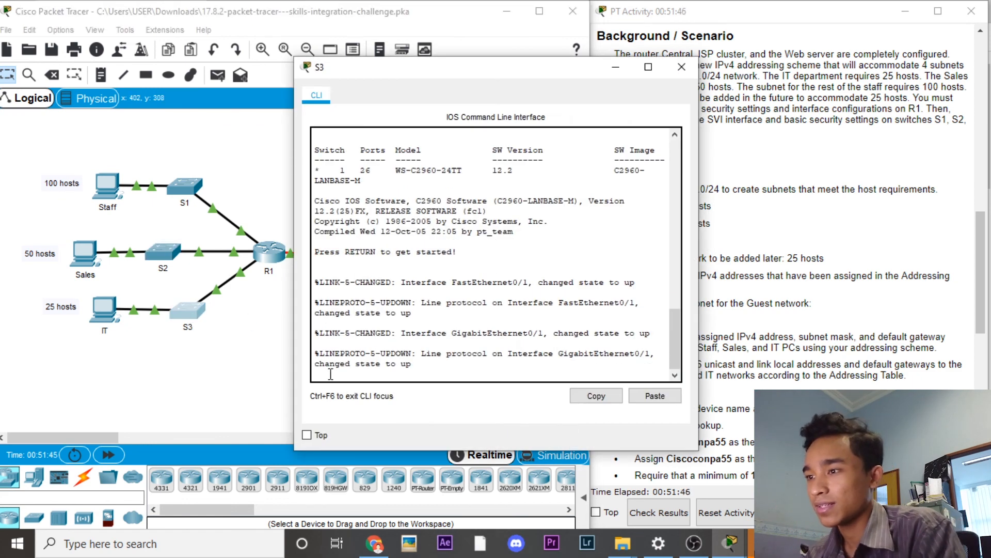
{"action": "key", "text": "Return"}
{"action": "type", "text": "enable"}
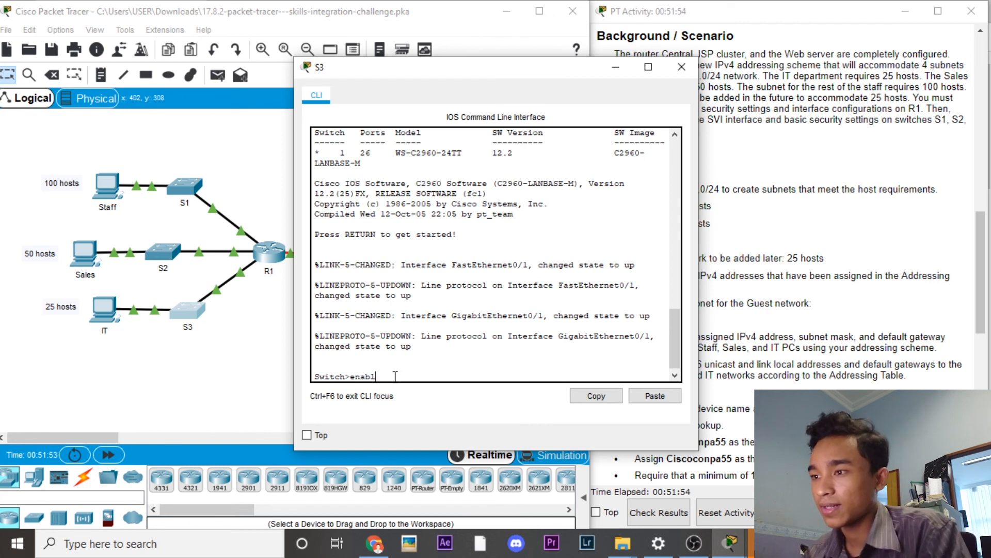
{"action": "key", "text": "Return"}
{"action": "type", "text": "configure terminal"}
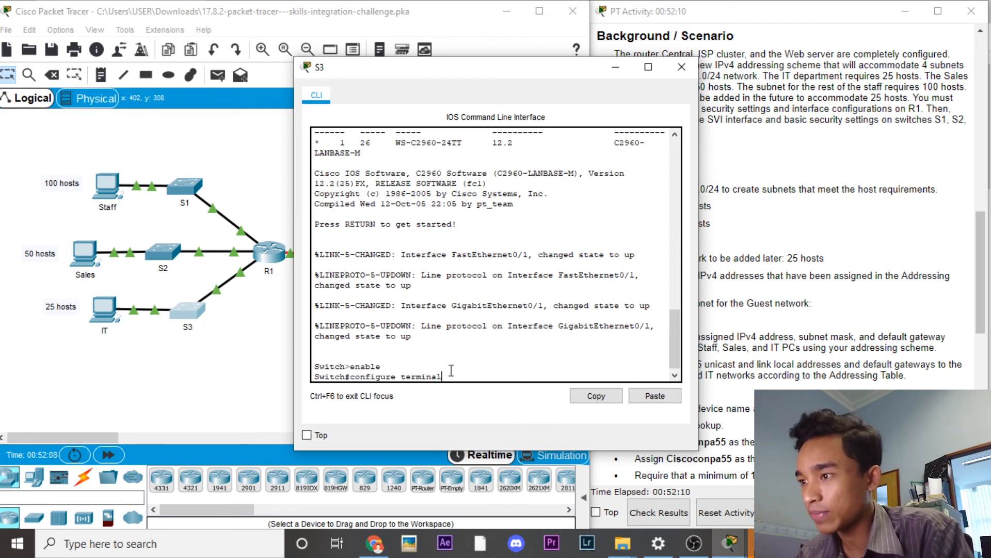
{"action": "key", "text": "Return"}
{"action": "type", "text": "hostname s3"}
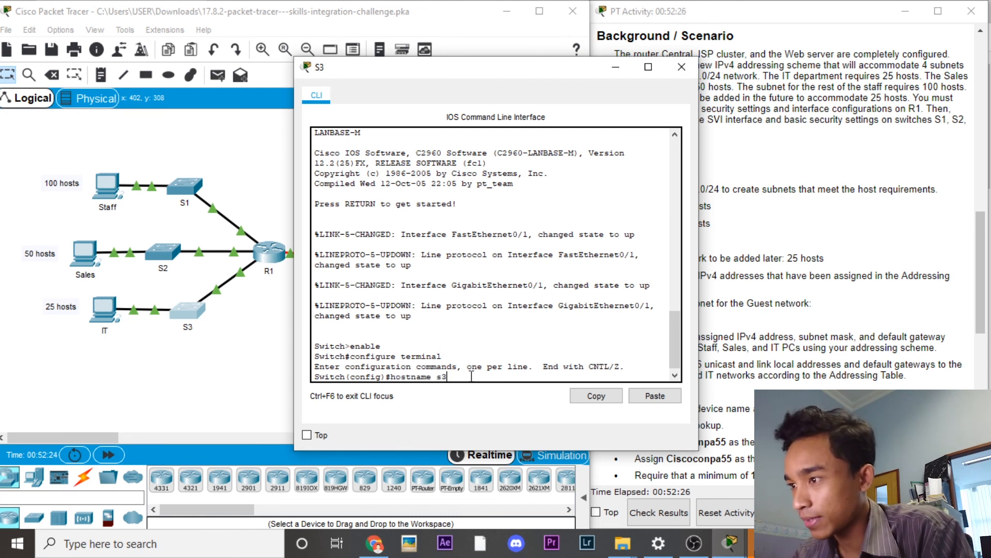
{"action": "key", "text": "Return"}
{"action": "left_click", "coordinate": [682, 67]}
{"action": "left_click", "coordinate": [189, 190]}
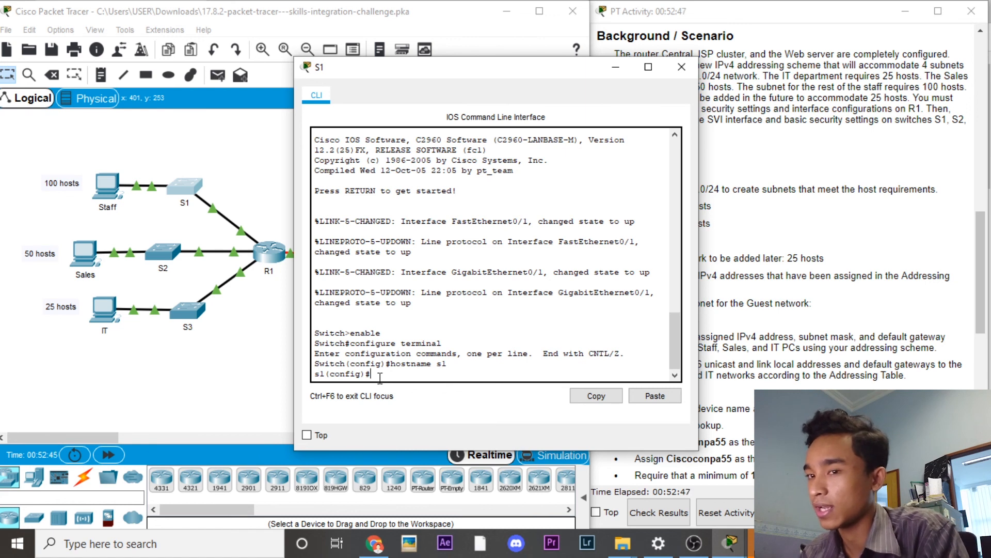
Step: On s1, enter interface vlan 1 and type ip address 129.168.0.130 255.255.255.192
{"action": "type", "text": "interface vlan 1"}
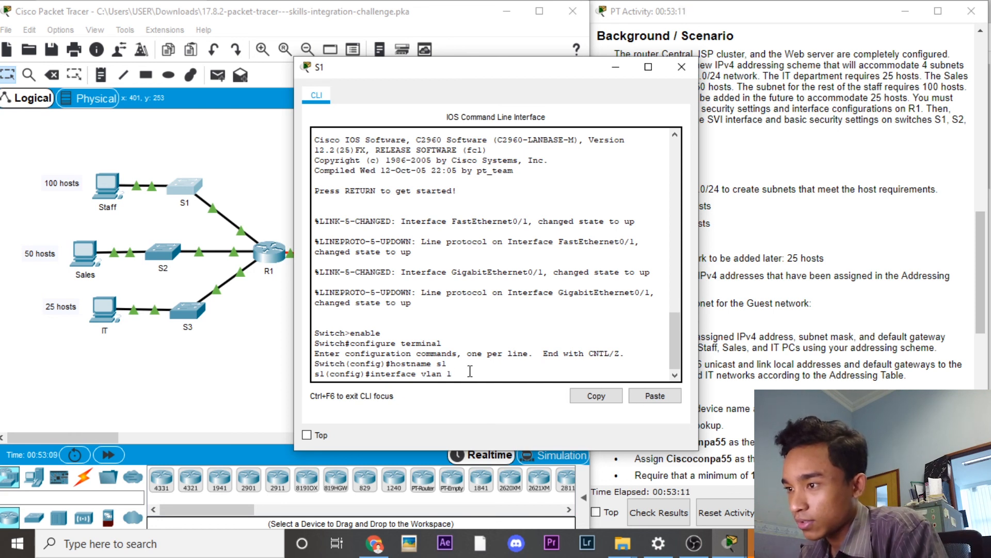
{"action": "key", "text": "Return"}
{"action": "type", "text": "ip address"}
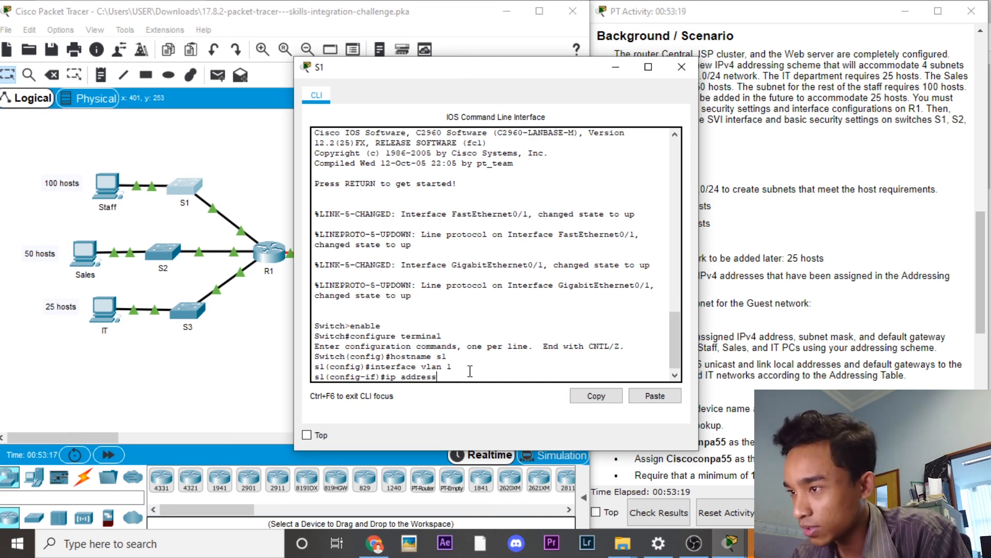
{"action": "type", "text": " 129"}
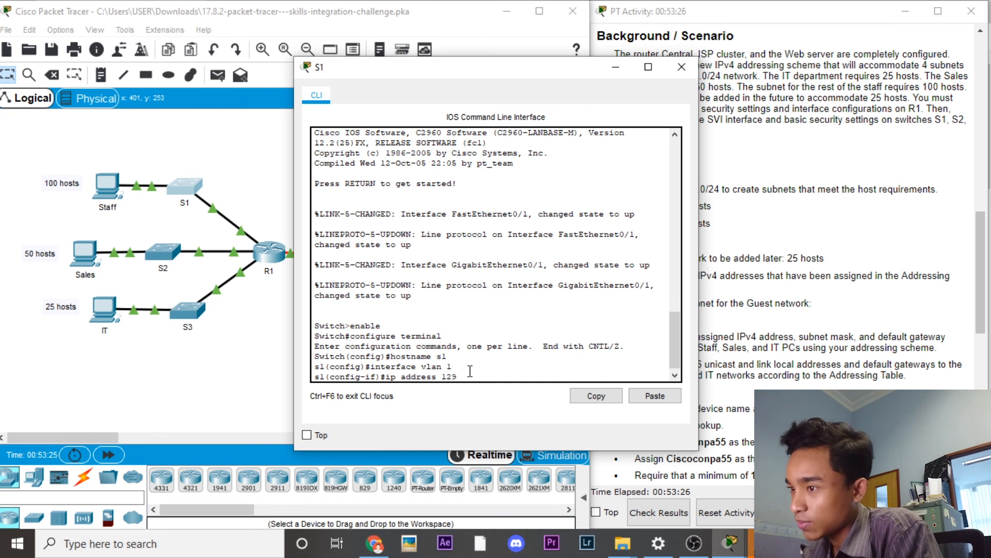
{"action": "type", "text": ".168.0."}
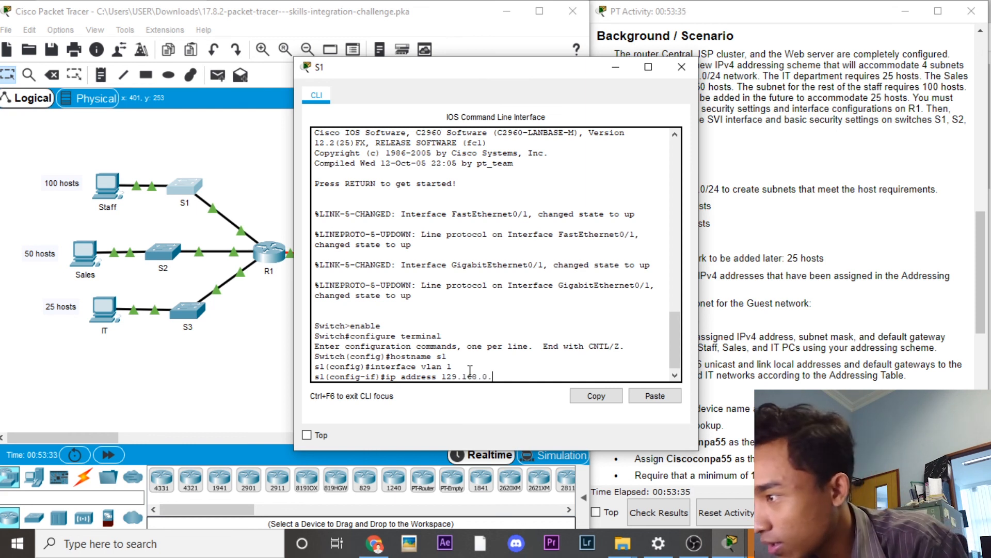
{"action": "type", "text": "130255.255."}
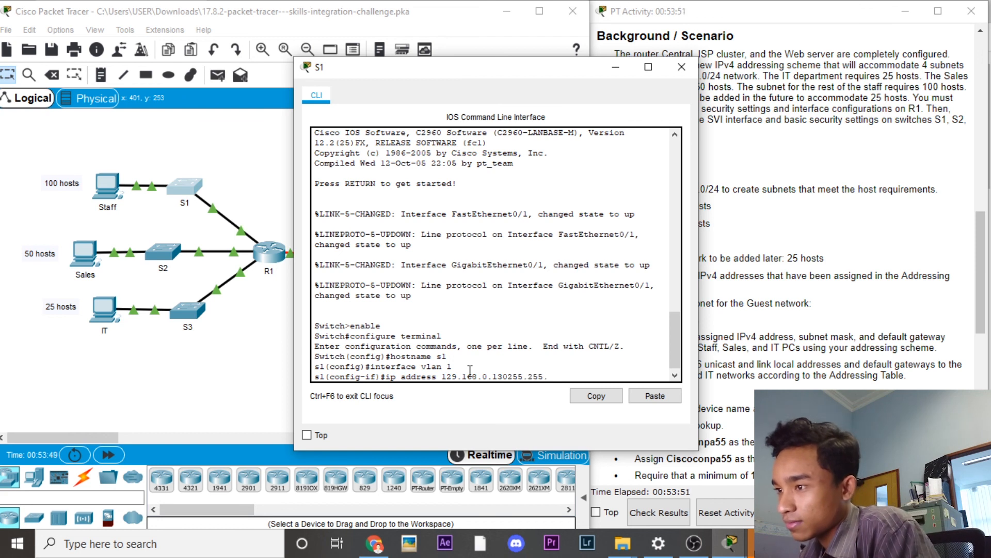
{"action": "type", "text": "255.192"}
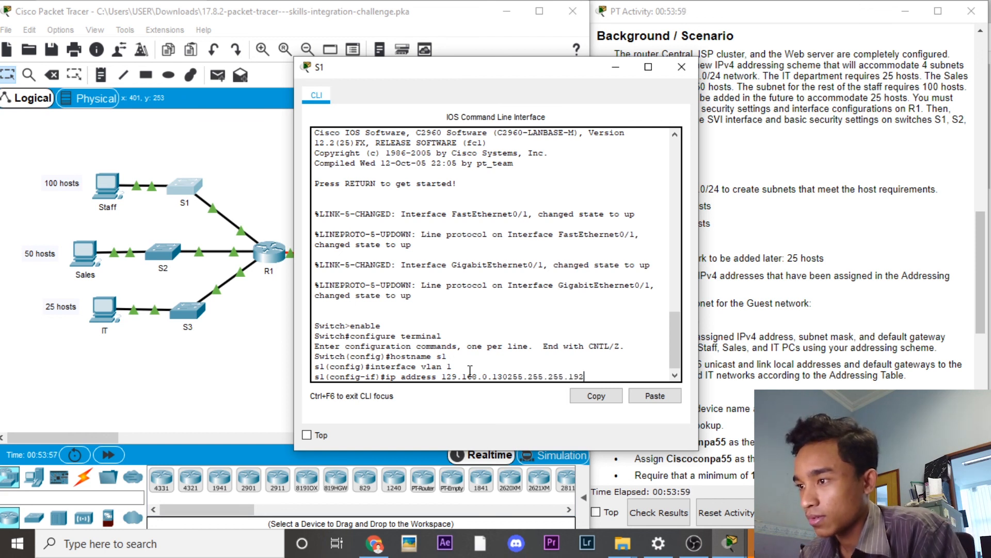
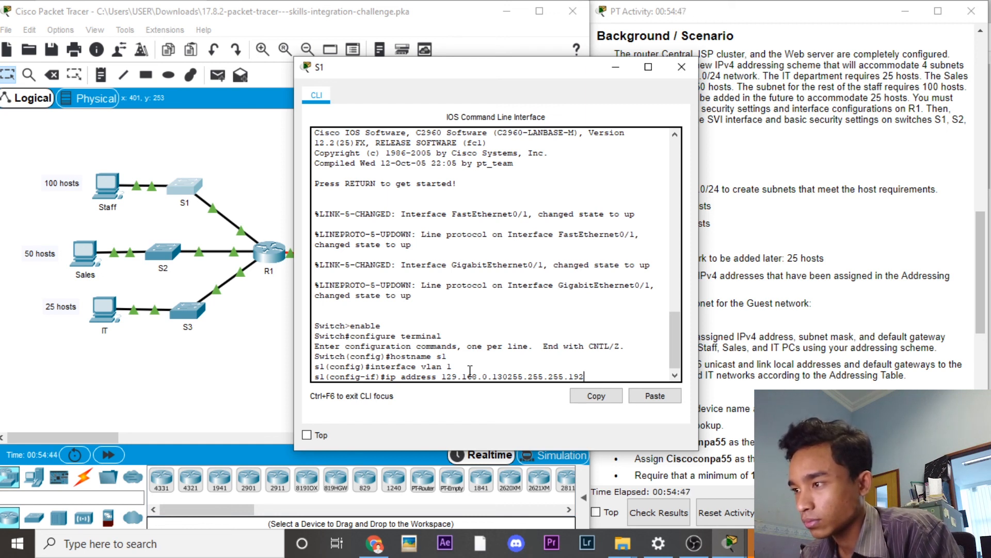
Step: Correct S1's VLAN 1 address to 192.168.0.2 with mask 255.255.255.128
{"action": "key", "text": "BackSpace"}
{"action": "key", "text": "BackSpace"}
{"action": "key", "text": "BackSpace"}
{"action": "key", "text": "BackSpace"}
{"action": "key", "text": "BackSpace"}
{"action": "key", "text": "BackSpace"}
{"action": "key", "text": "BackSpace"}
{"action": "key", "text": "BackSpace"}
{"action": "key", "text": "BackSpace"}
{"action": "key", "text": "BackSpace"}
{"action": "key", "text": "BackSpace"}
{"action": "key", "text": "BackSpace"}
{"action": "key", "text": "BackSpace"}
{"action": "key", "text": "BackSpace"}
{"action": "key", "text": "BackSpace"}
{"action": "key", "text": "BackSpace"}
{"action": "key", "text": "BackSpace"}
{"action": "key", "text": "BackSpace"}
{"action": "key", "text": "BackSpace"}
{"action": "key", "text": "BackSpace"}
{"action": "type", "text": "192.168"}
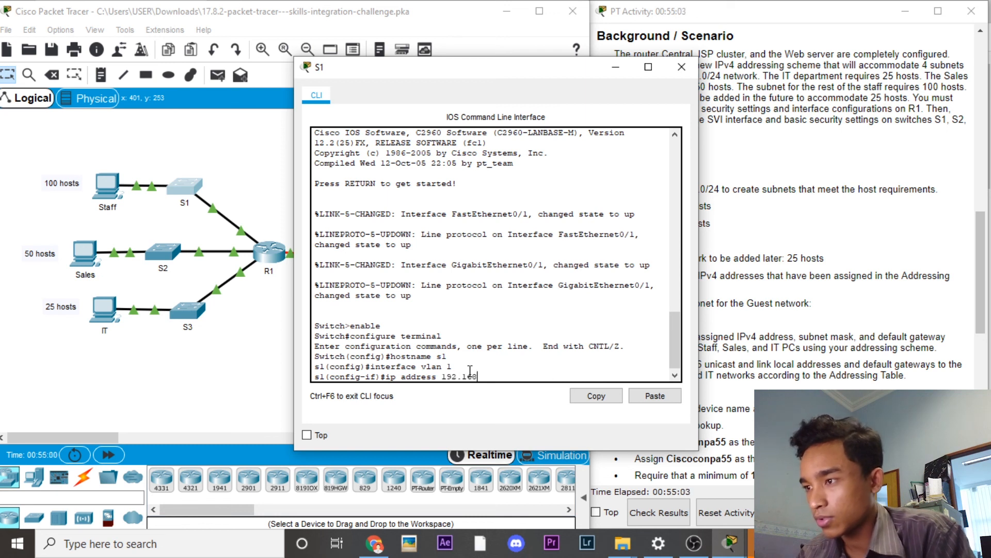
{"action": "type", "text": "."}
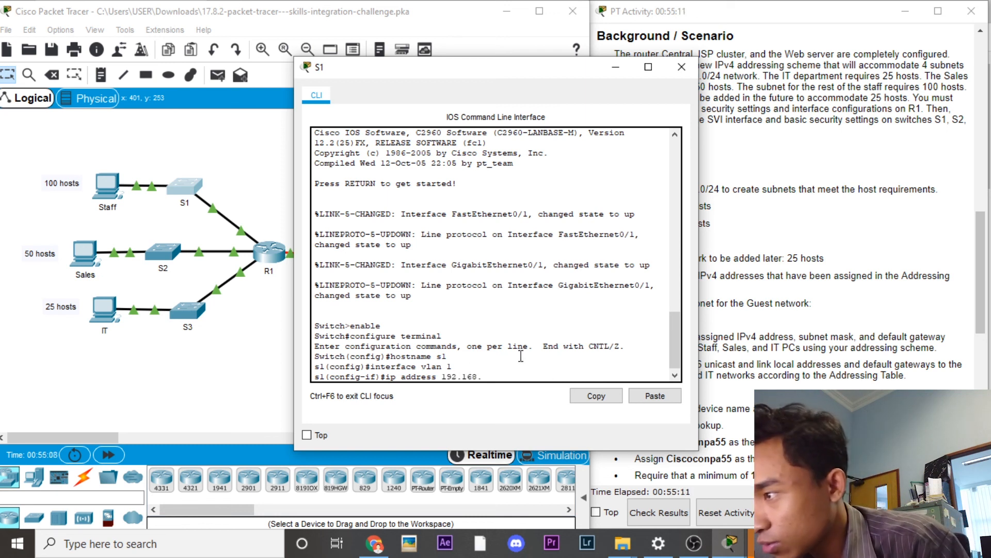
{"action": "key", "text": "BackSpace"}
{"action": "type", "text": ".0.2 255.2"}
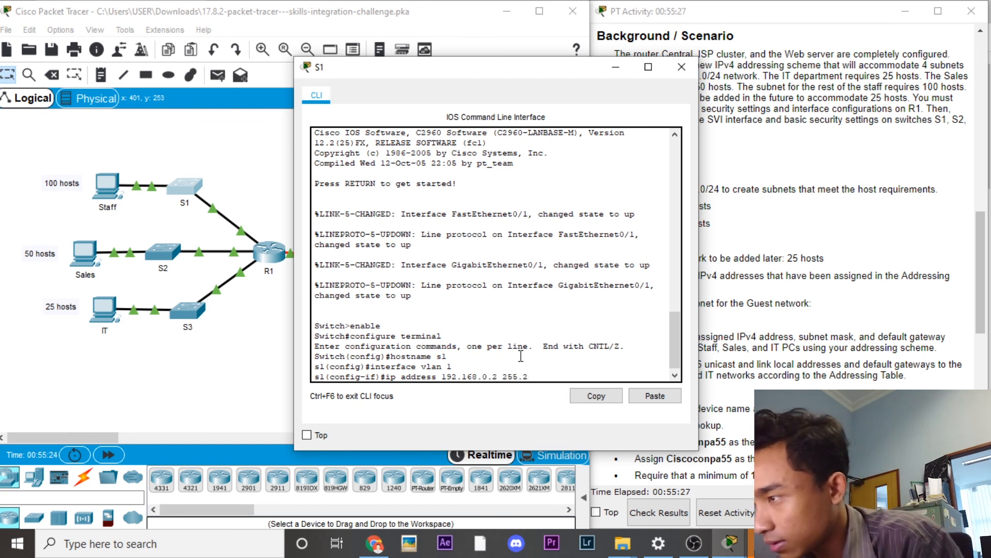
{"action": "type", "text": "55.255.128"}
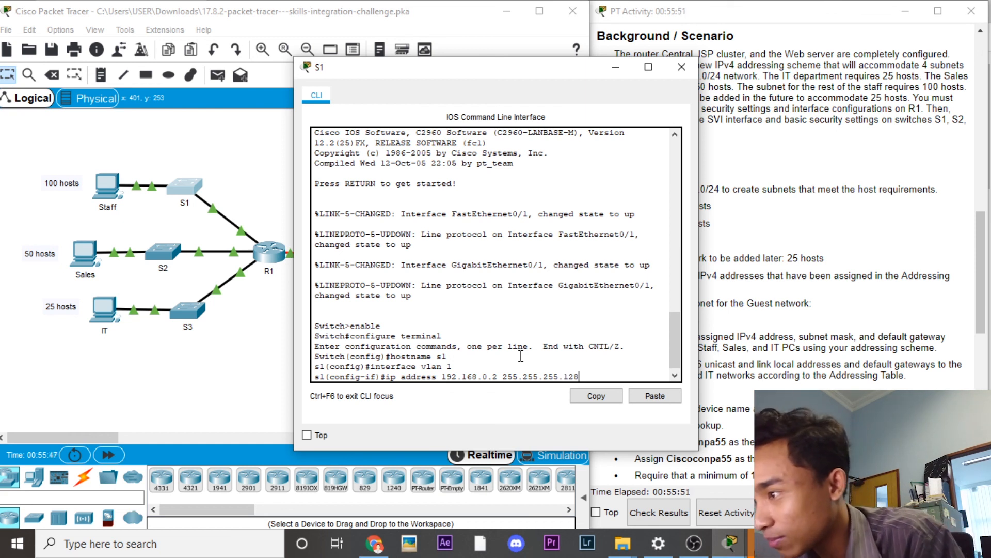
{"action": "key", "text": "Return"}
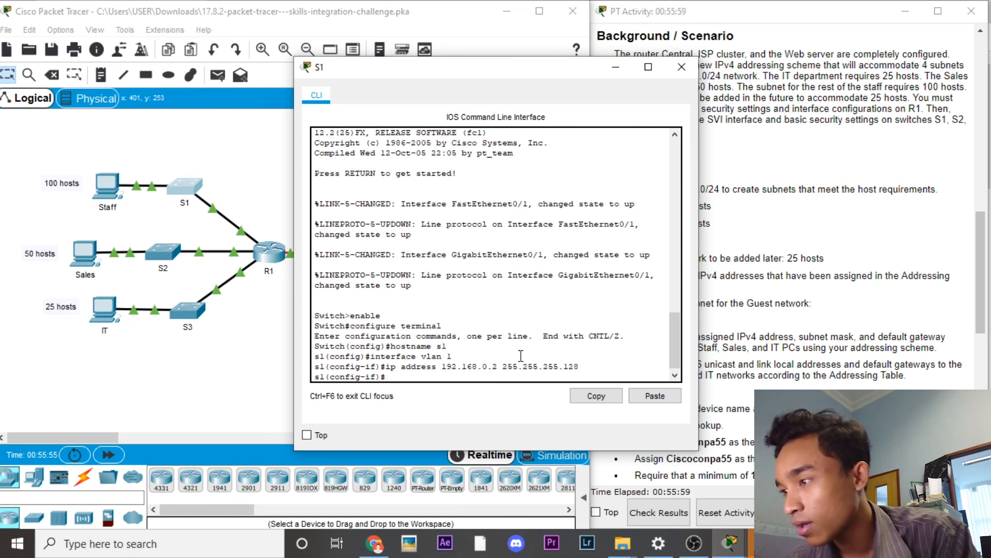
Step: Enable S1's VLAN 1 interface with no shutdown and return to global configuration
{"action": "type", "text": "no shutdown"}
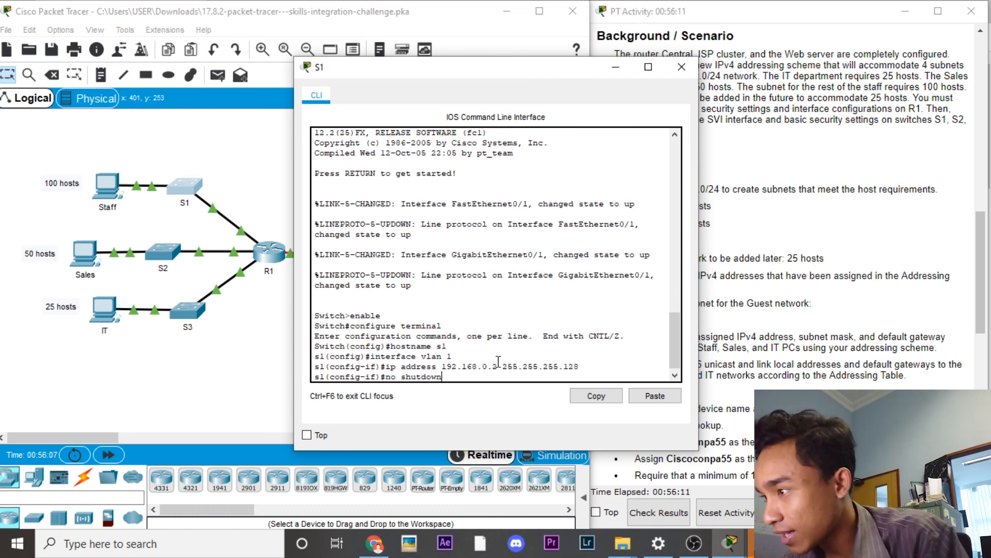
{"action": "key", "text": "Return"}
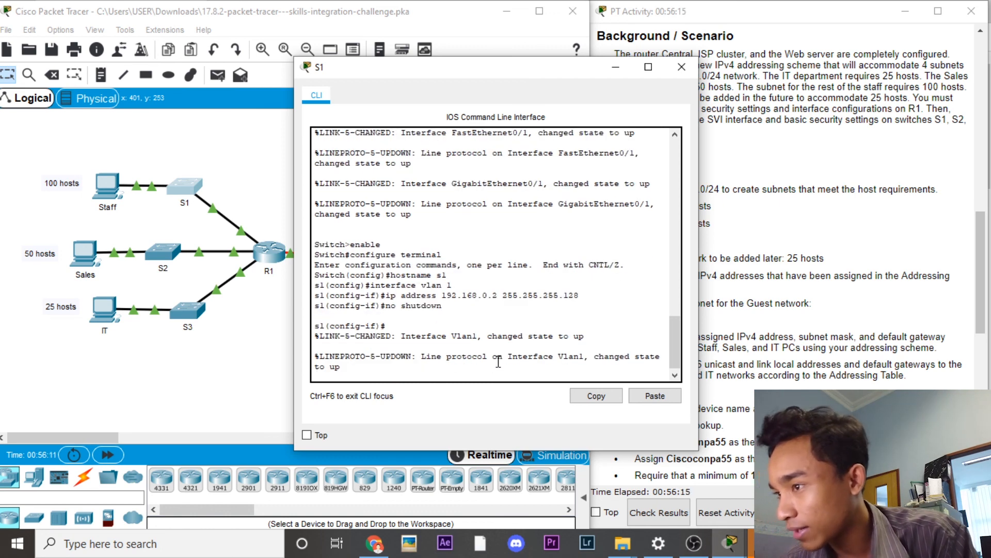
{"action": "type", "text": "exit"}
{"action": "key", "text": "Return"}
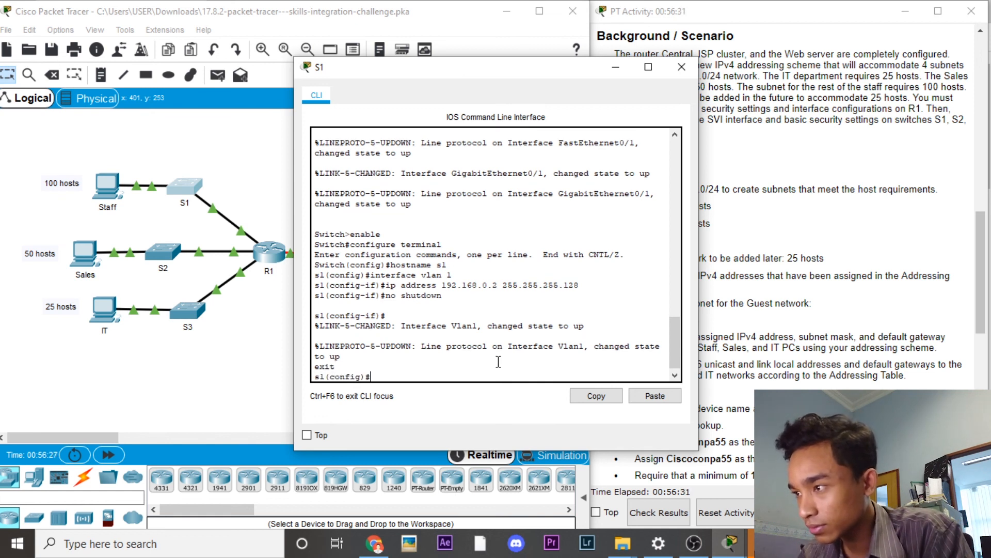
Step: Set S1's default gateway to 192.168.0.129 and close its console
{"action": "type", "text": "ip default"}
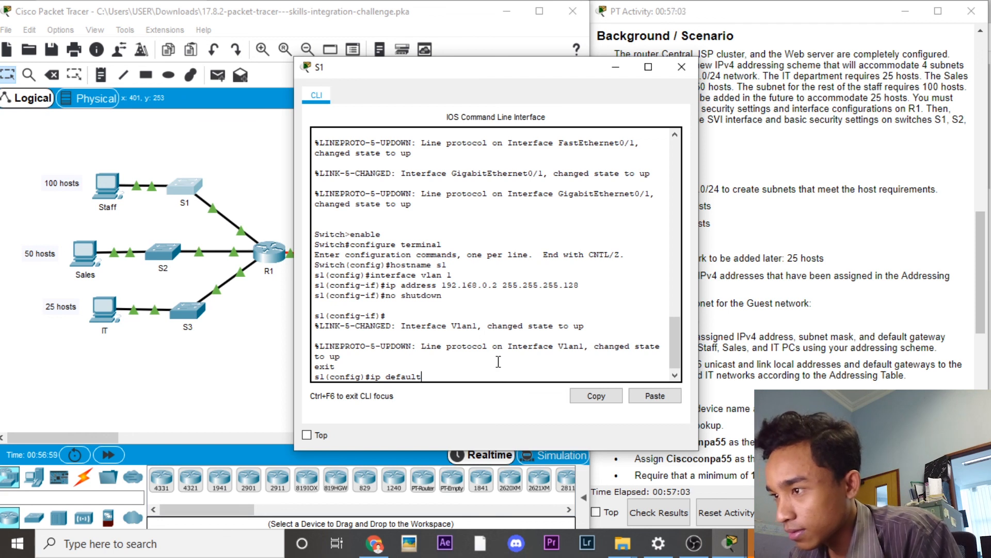
{"action": "type", "text": "-gateway"}
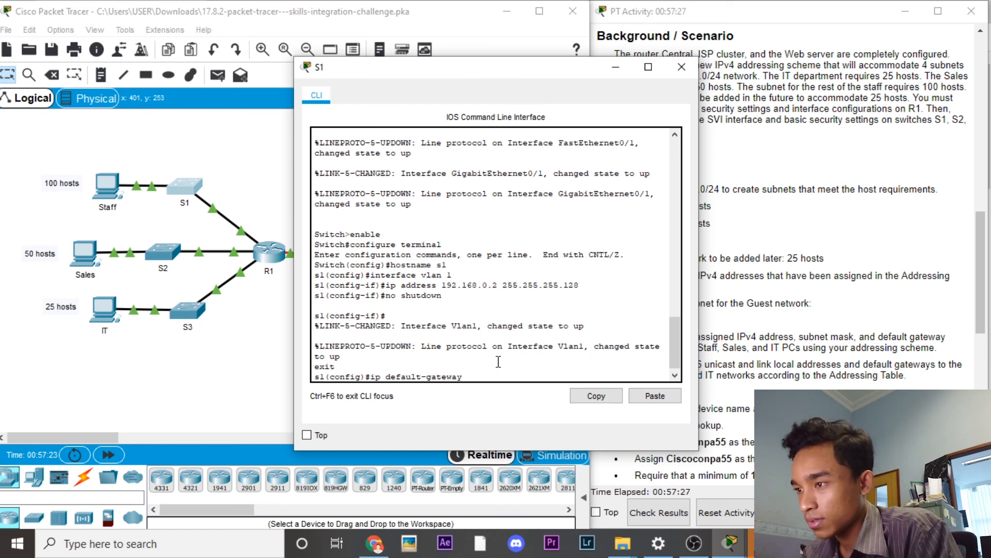
{"action": "type", "text": "1"}
{"action": "key", "text": "BackSpace"}
{"action": "key", "text": "BackSpace"}
{"action": "key", "text": "BackSpace"}
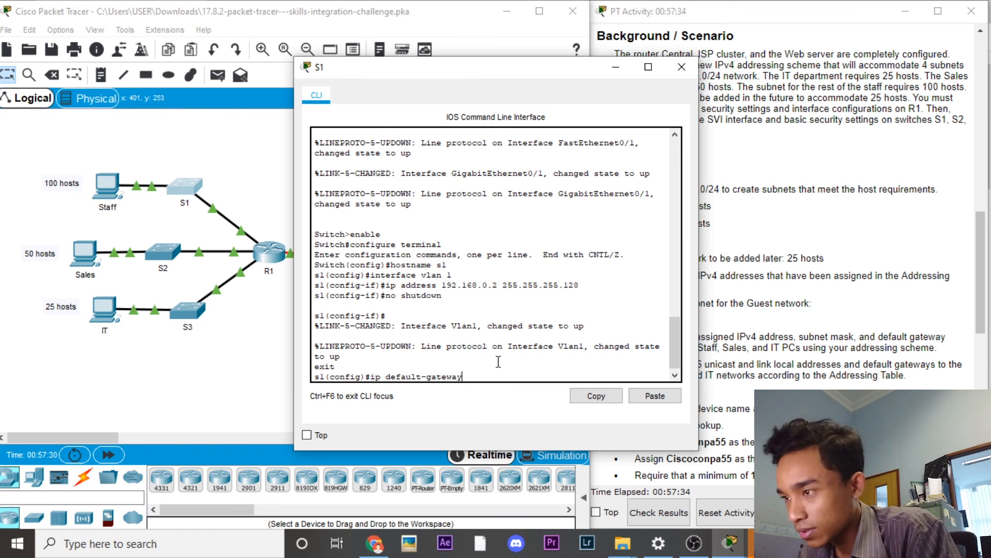
{"action": "type", "text": "192"}
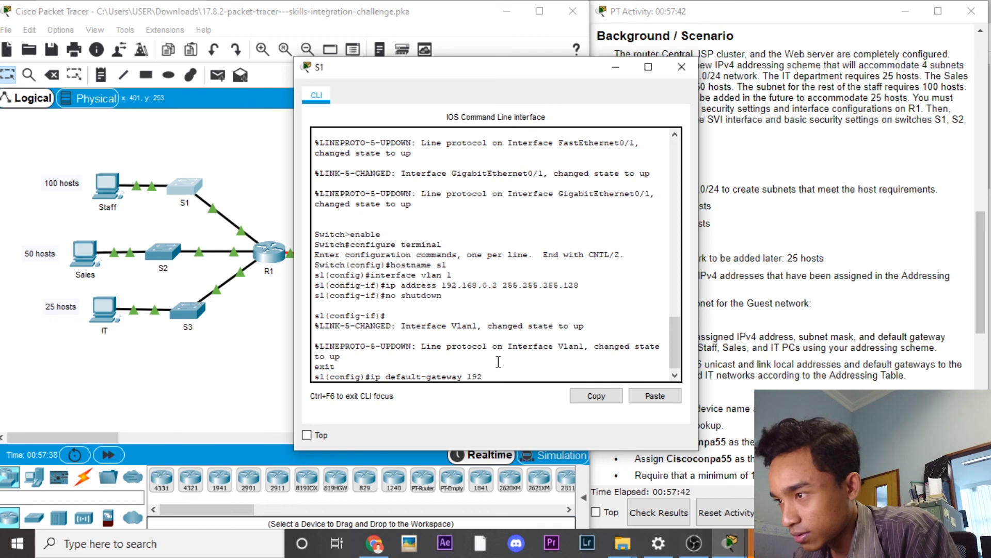
{"action": "type", "text": ".168.0"}
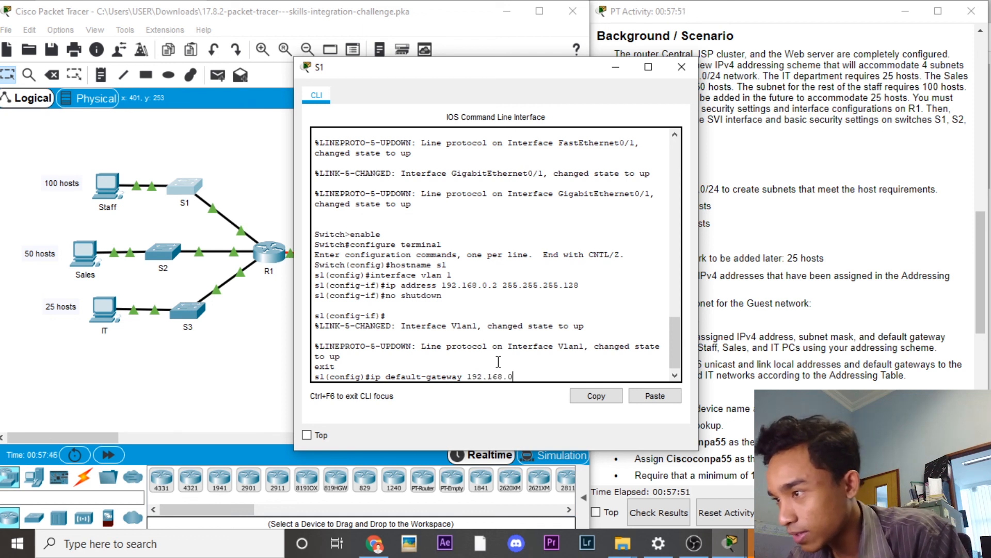
{"action": "type", "text": ".128"}
{"action": "key", "text": "BackSpace"}
{"action": "type", "text": "9"}
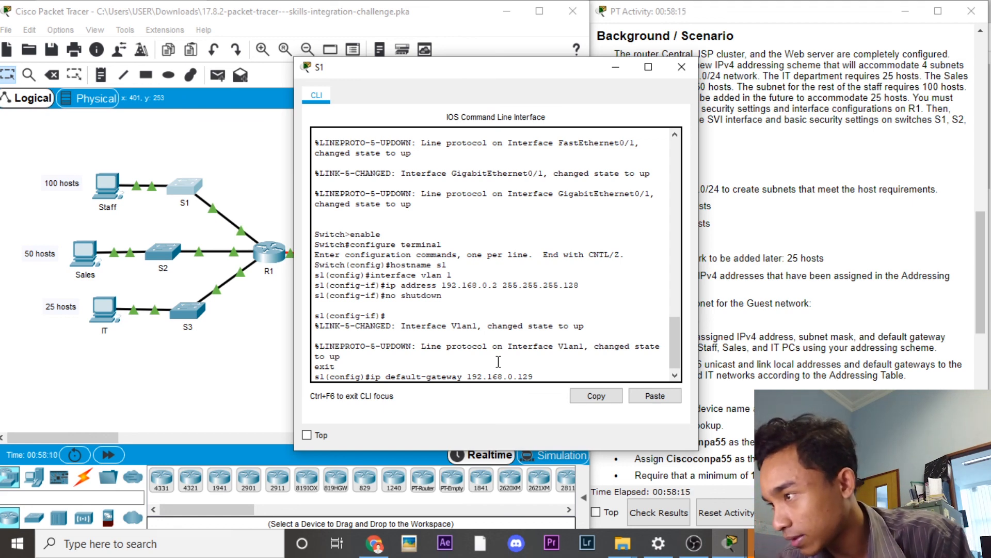
{"action": "key", "text": "Return"}
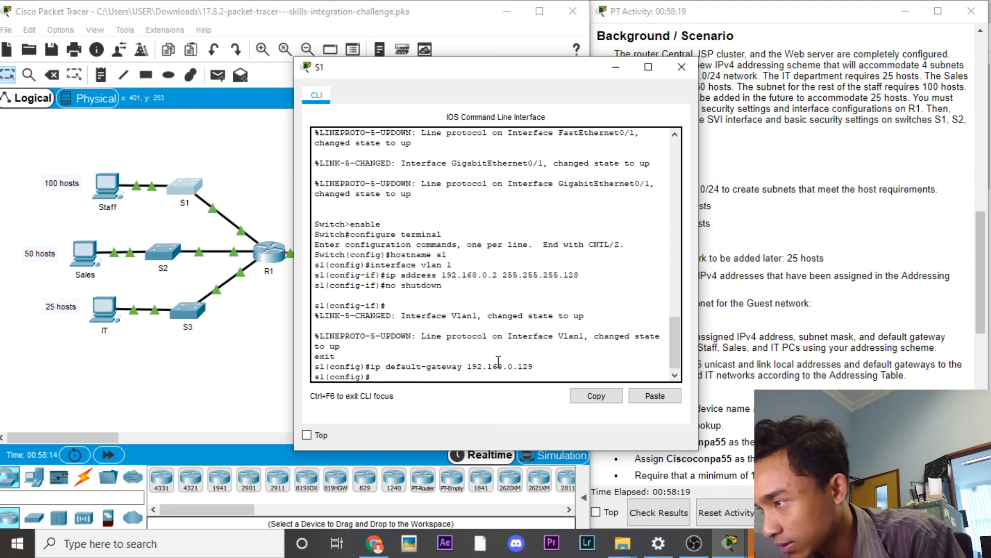
{"action": "left_click", "coordinate": [682, 67]}
Step: On S2, assign VLAN 1 the address 129.168.0.130 255.255.255.192 and enable it with no shutdown
{"action": "left_click", "coordinate": [176, 250]}
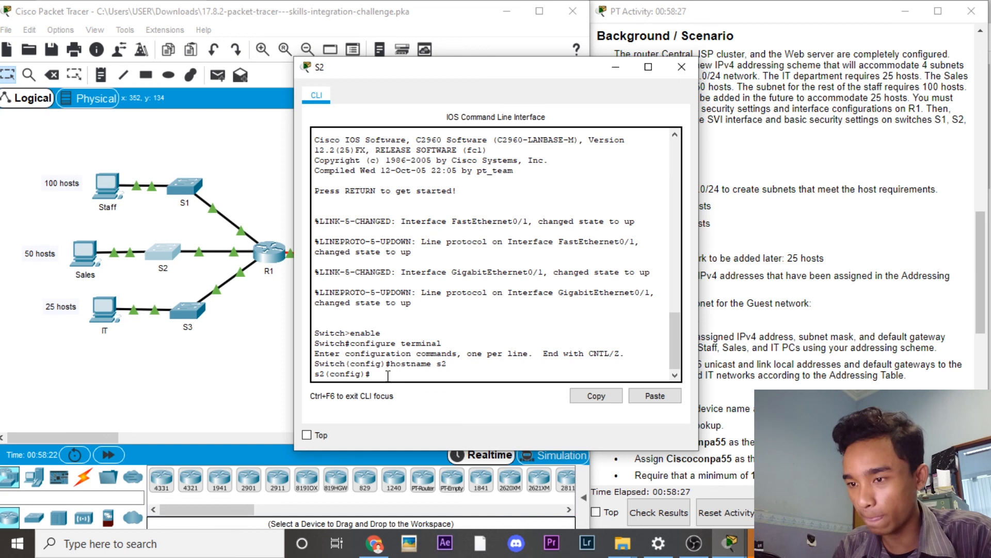
{"action": "type", "text": "interf"}
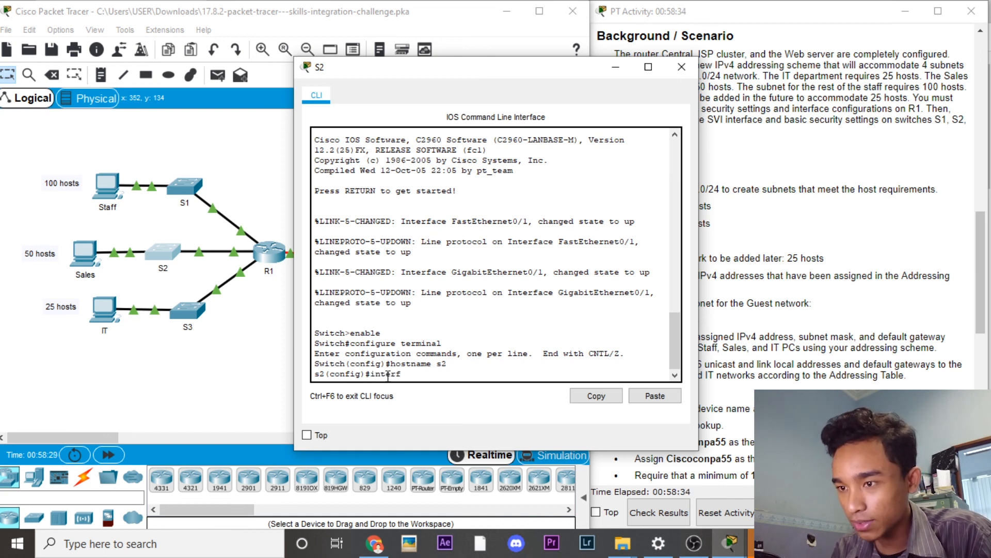
{"action": "type", "text": "ace vlan 1"}
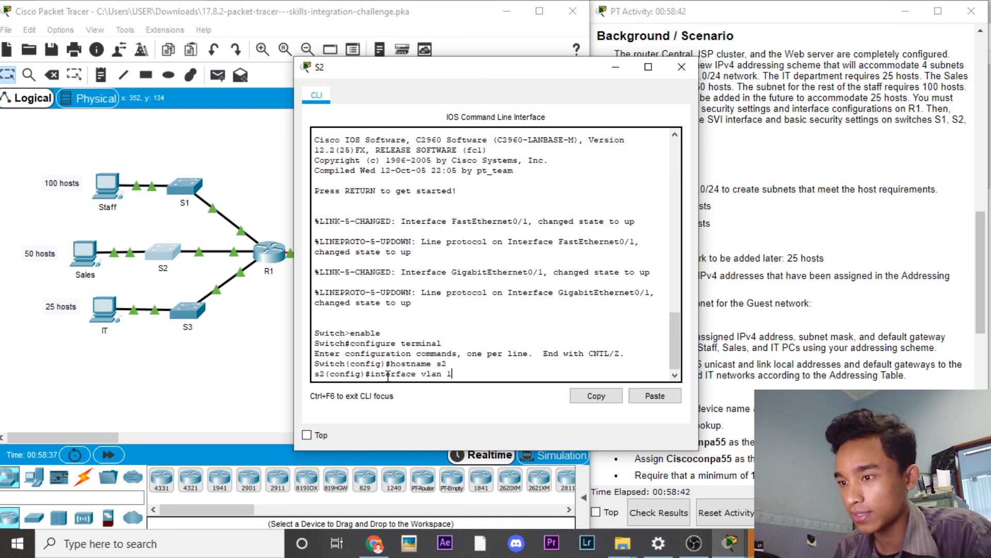
{"action": "key", "text": "Return"}
{"action": "type", "text": "ip address 12"}
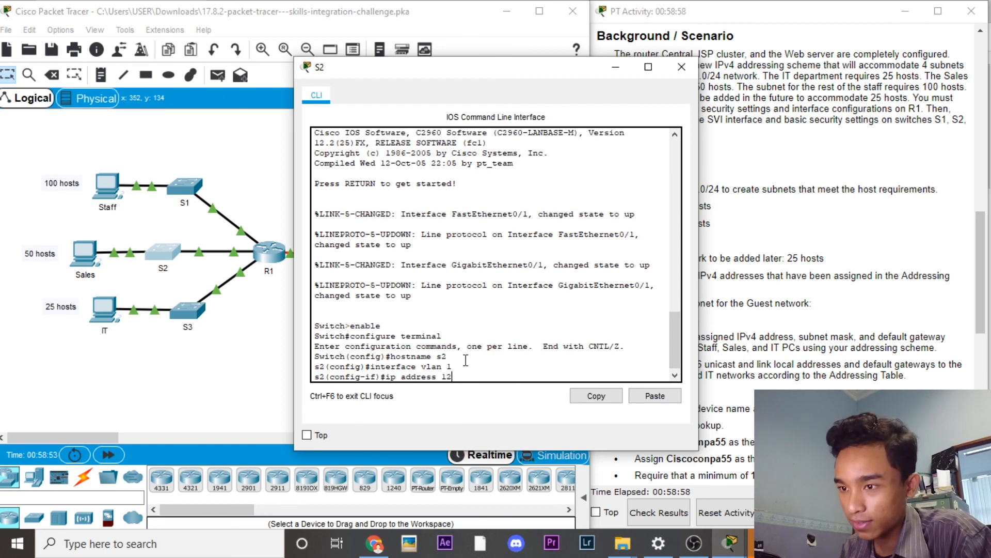
{"action": "key", "text": "BackSpace"}
{"action": "type", "text": "29.1"}
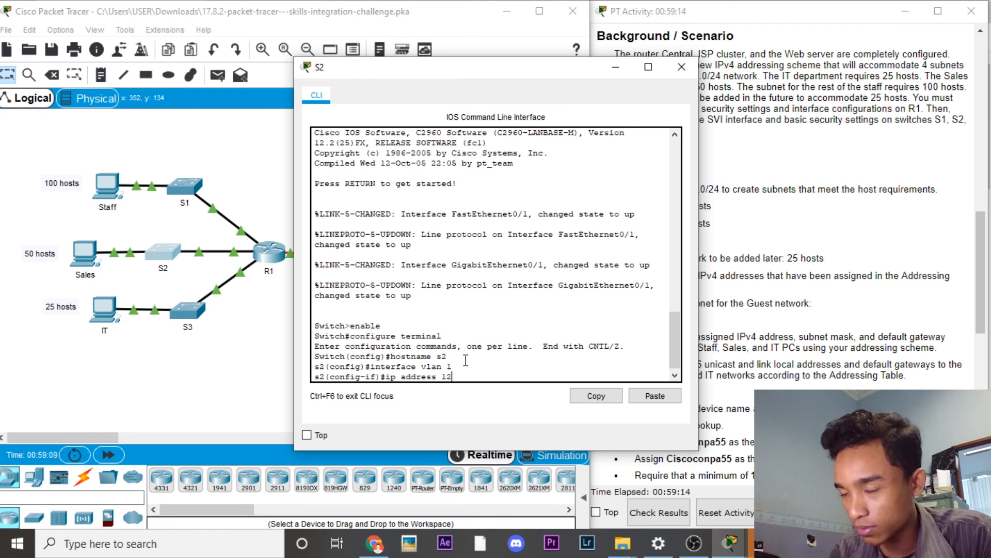
{"action": "type", "text": "68.0.130"}
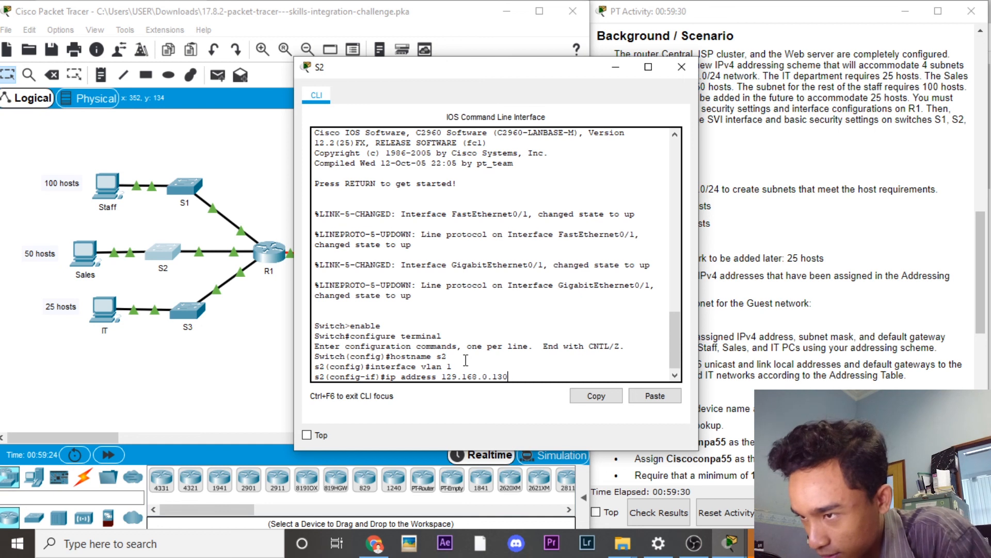
{"action": "type", "text": " 255.255.255."}
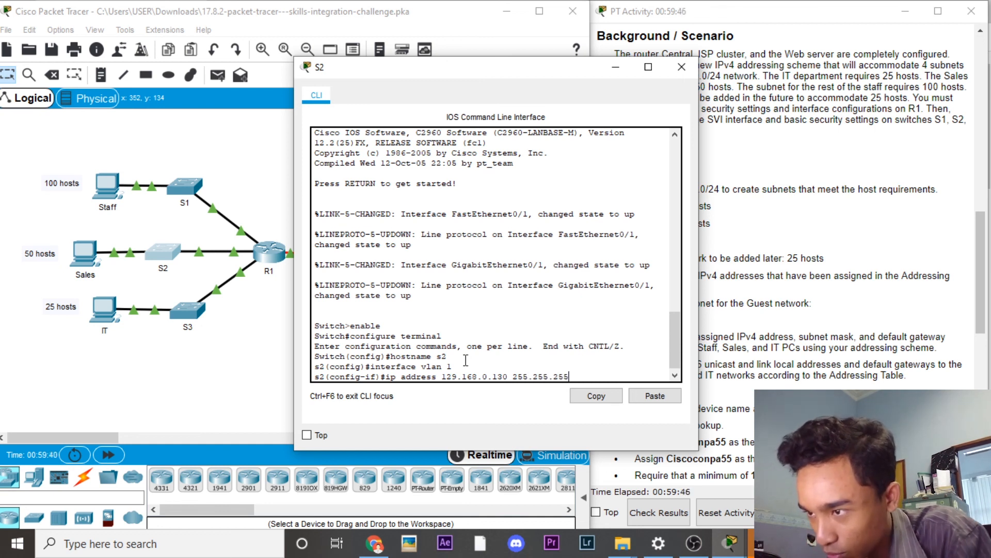
{"action": "type", "text": "19"}
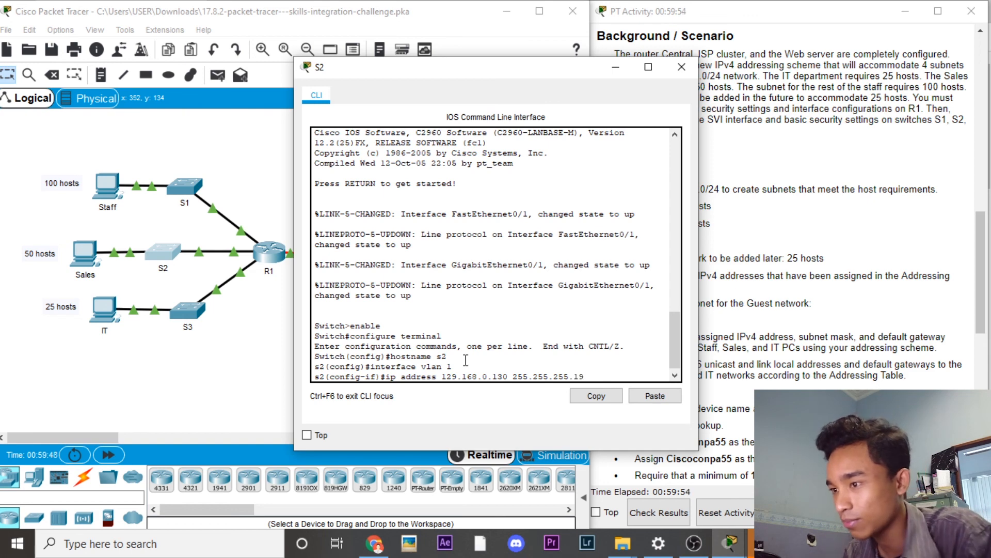
{"action": "type", "text": "2"}
{"action": "key", "text": "Return"}
{"action": "type", "text": "no s"}
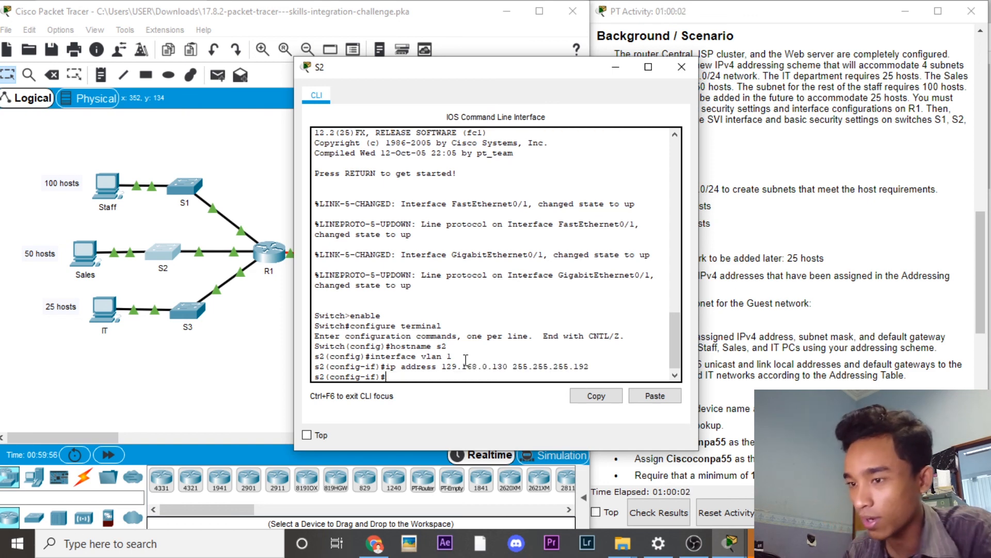
{"action": "type", "text": "hutdown"}
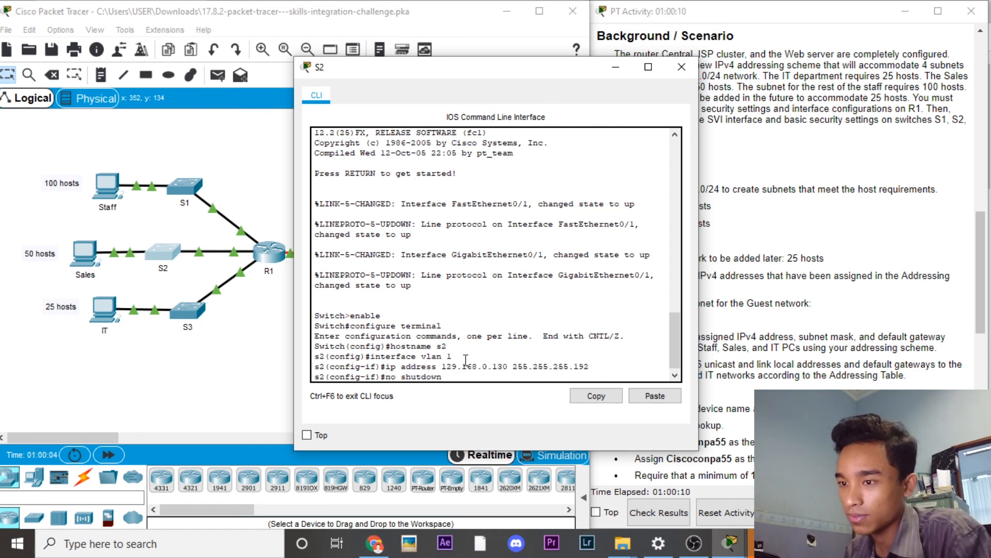
{"action": "key", "text": "Return"}
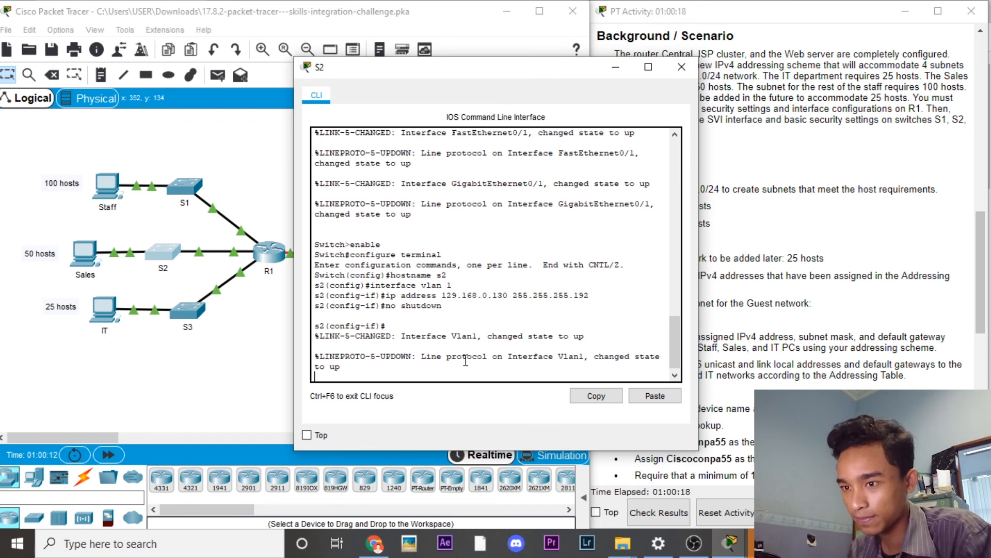
Step: Return S2 to global configuration and set its default gateway to 192.168.0.129
{"action": "key", "text": "Return"}
{"action": "type", "text": "exit"}
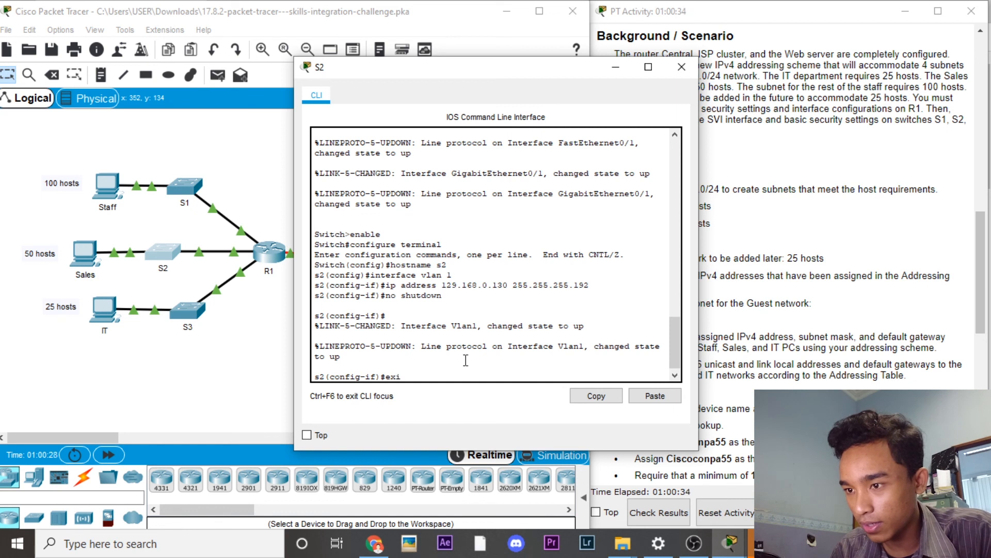
{"action": "key", "text": "Return"}
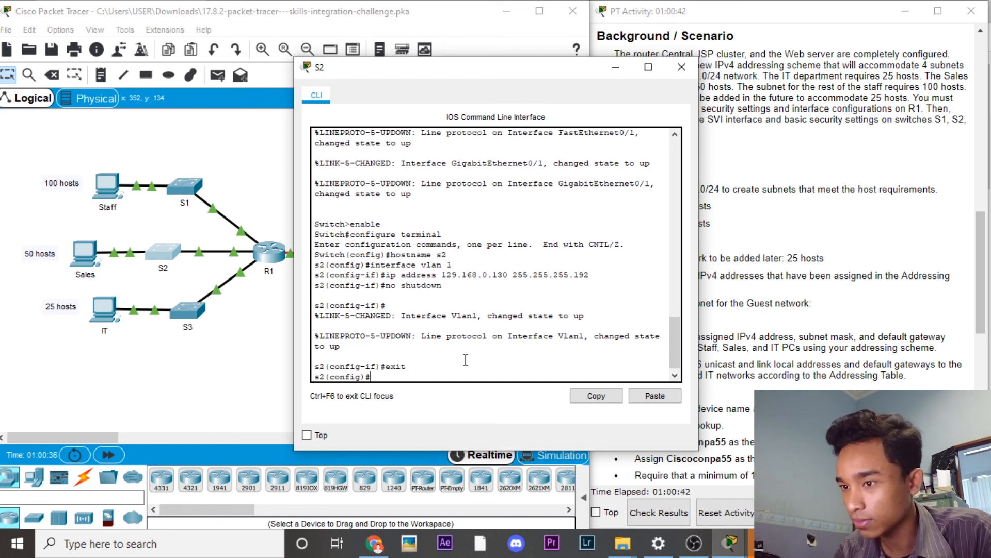
{"action": "type", "text": "ip de"}
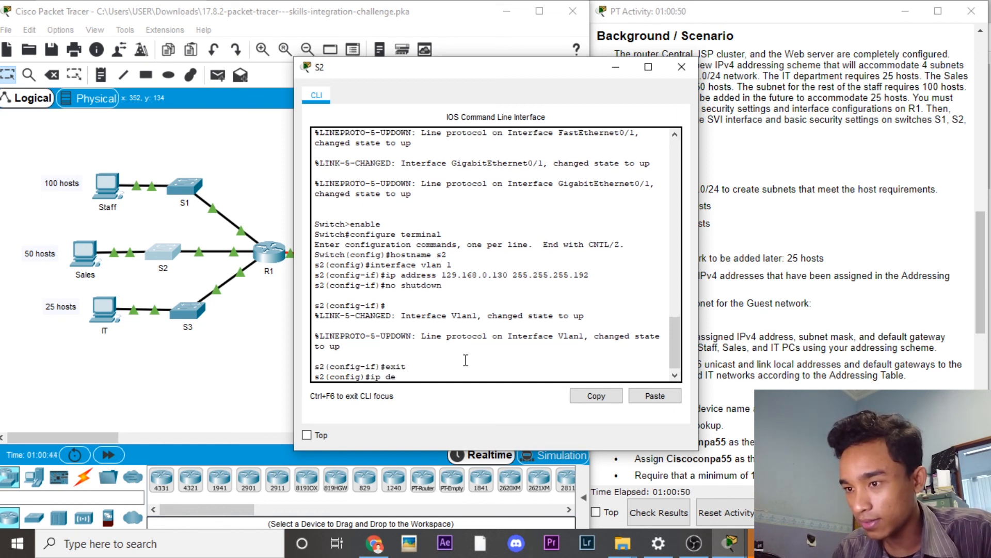
{"action": "type", "text": "fault-gatewa"}
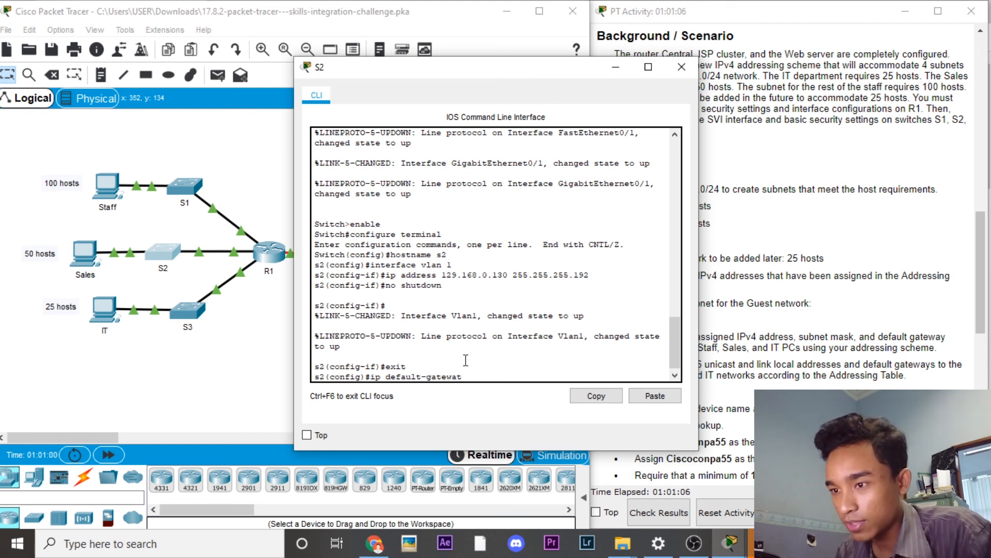
{"action": "type", "text": "t"}
{"action": "key", "text": "BackSpace"}
{"action": "type", "text": "y"}
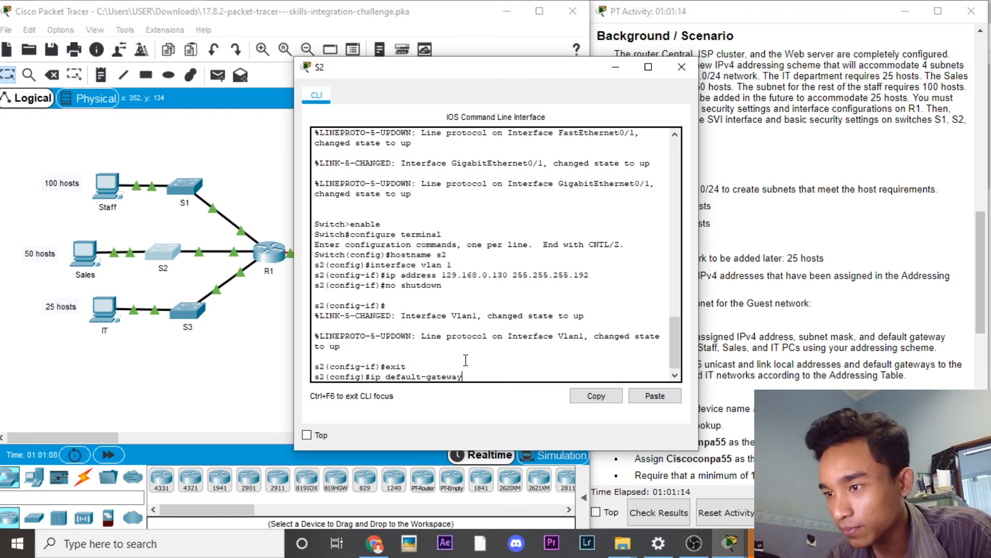
{"action": "type", "text": " 192.1"}
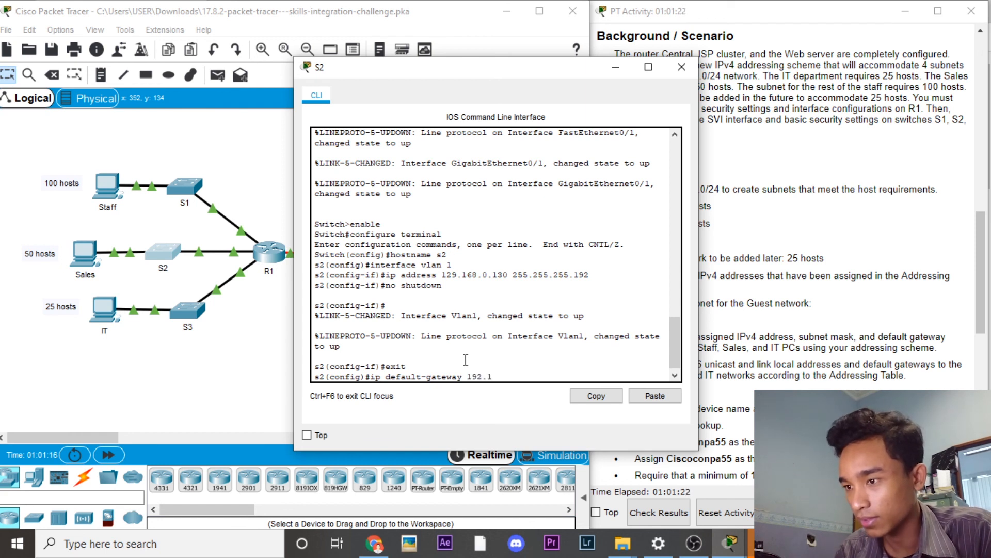
{"action": "type", "text": "68"}
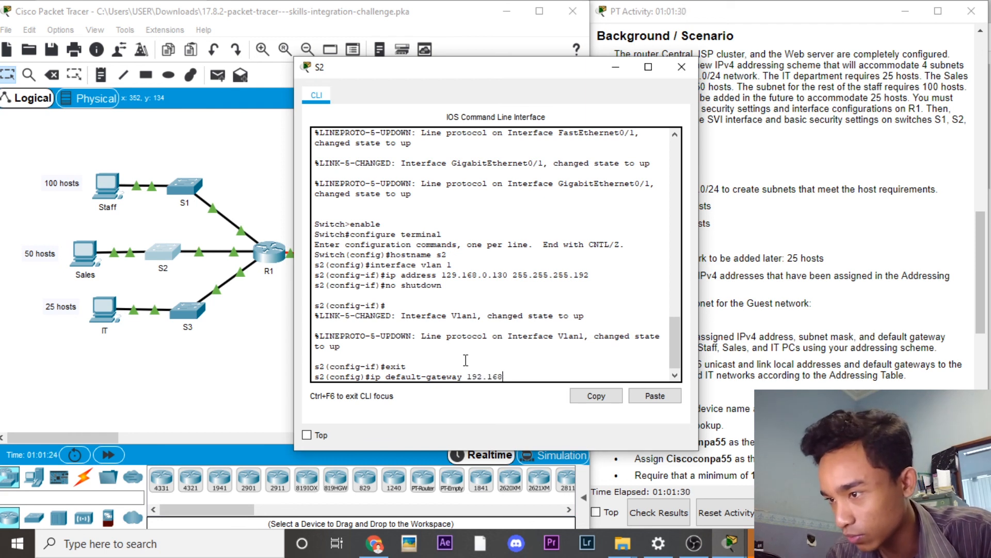
{"action": "type", "text": ".0."}
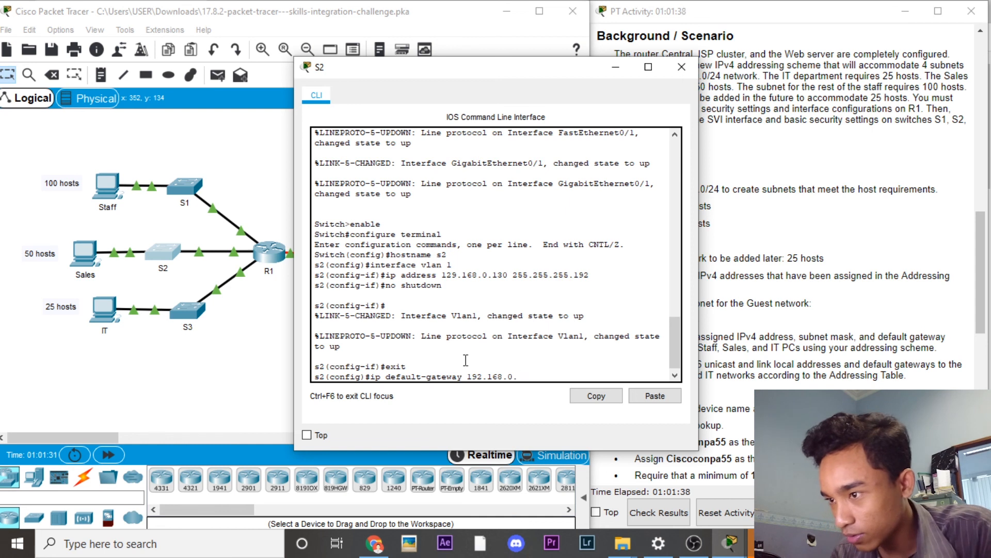
{"action": "type", "text": "129"}
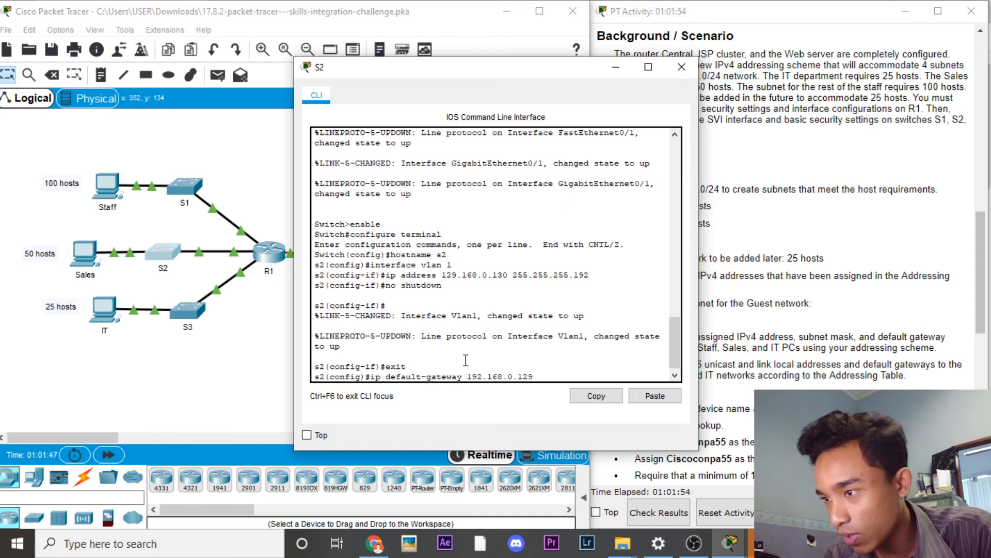
{"action": "key", "text": "Return"}
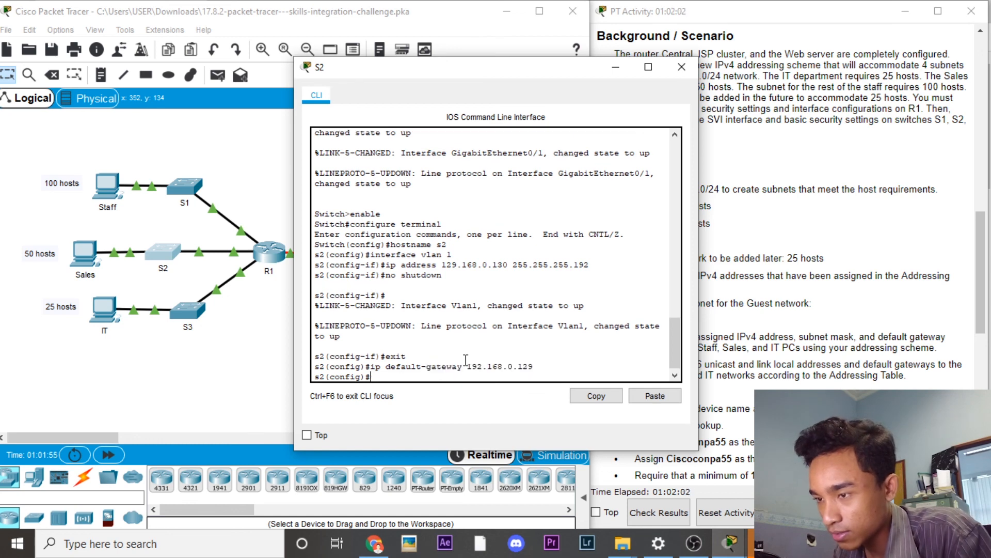
Step: Close S2's console and give S3's VLAN 1 address 192.168.0.194 255.255.255.224, typing no shutdown
{"action": "left_click", "coordinate": [681, 67]}
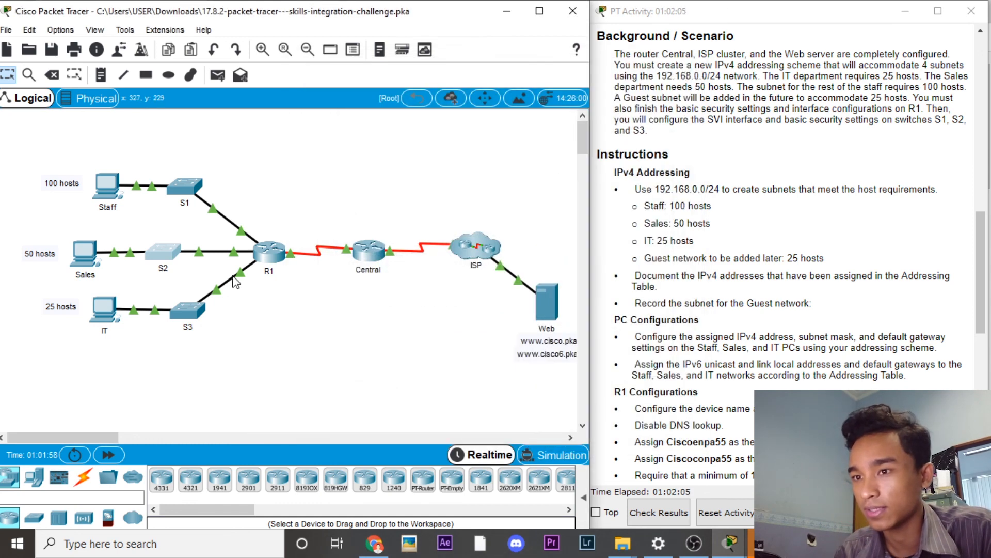
{"action": "left_click", "coordinate": [200, 309]}
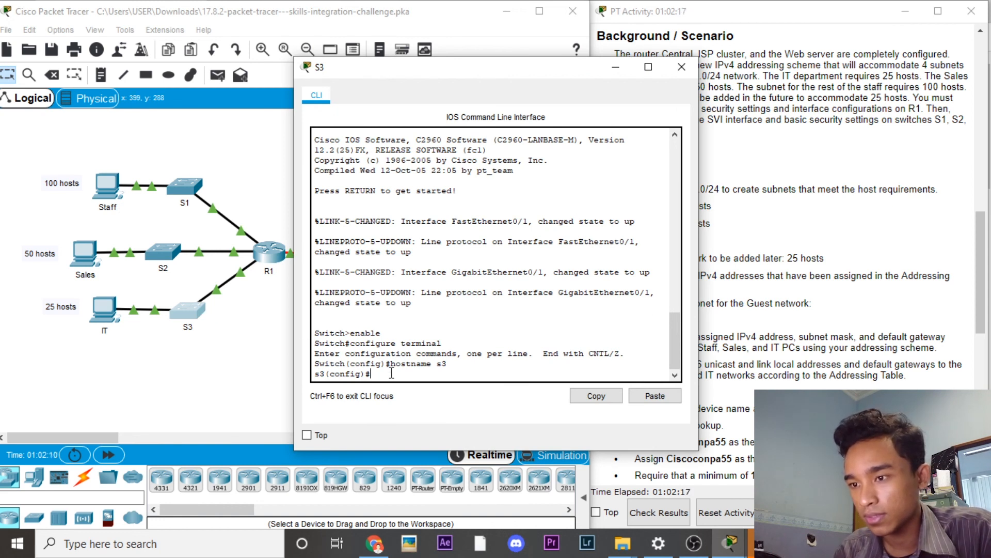
{"action": "type", "text": "interface vl"}
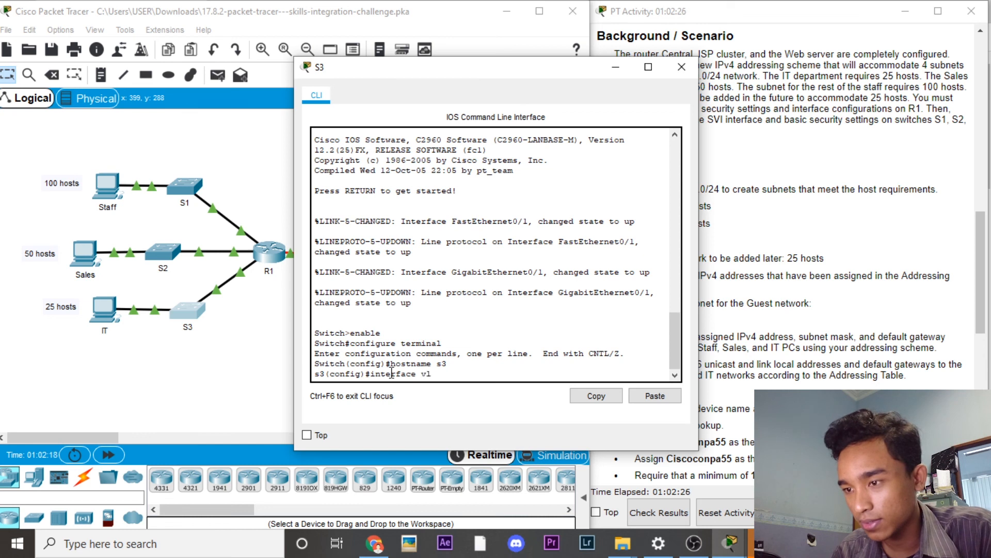
{"action": "type", "text": "an 1"}
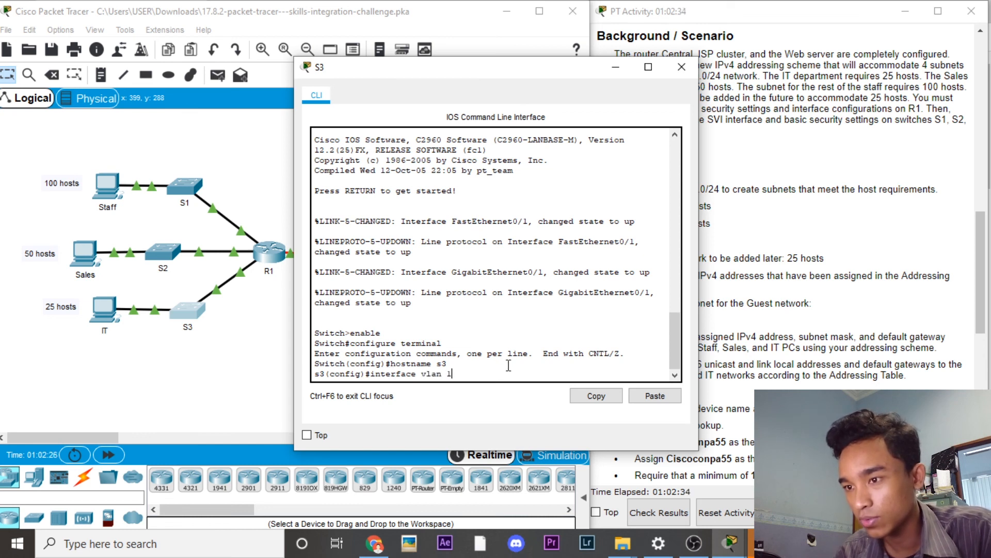
{"action": "key", "text": "Return"}
{"action": "type", "text": "ip address"}
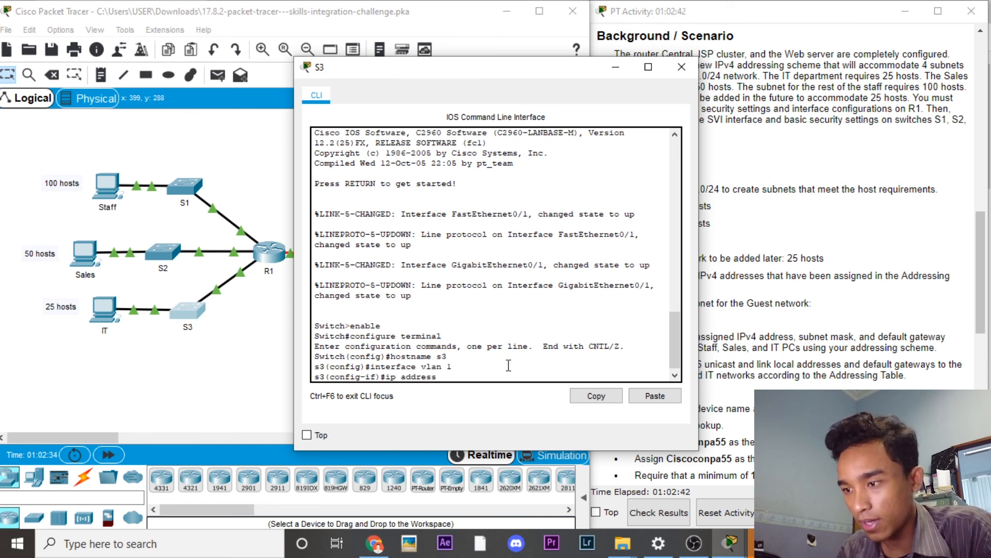
{"action": "type", "text": " 192.168.0.194"}
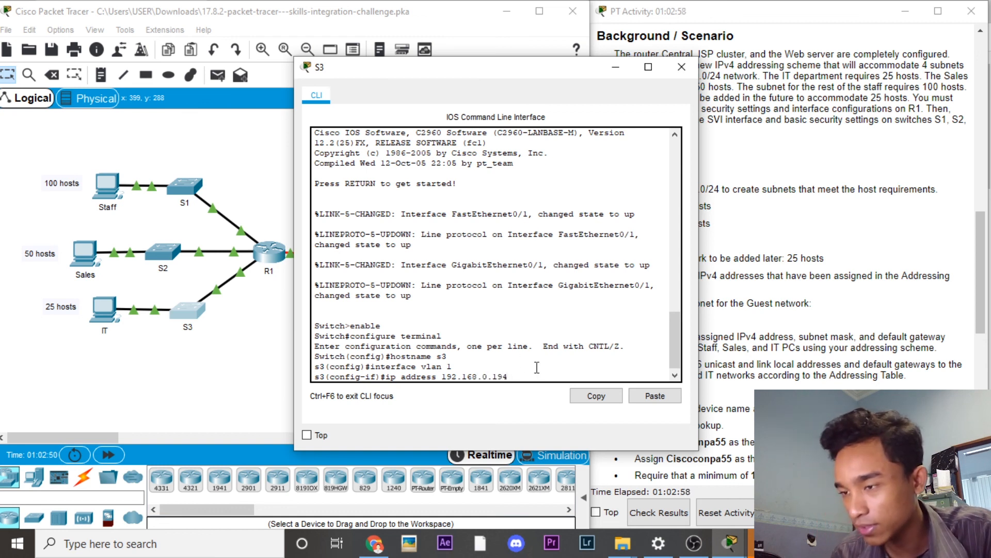
{"action": "type", "text": " 255"}
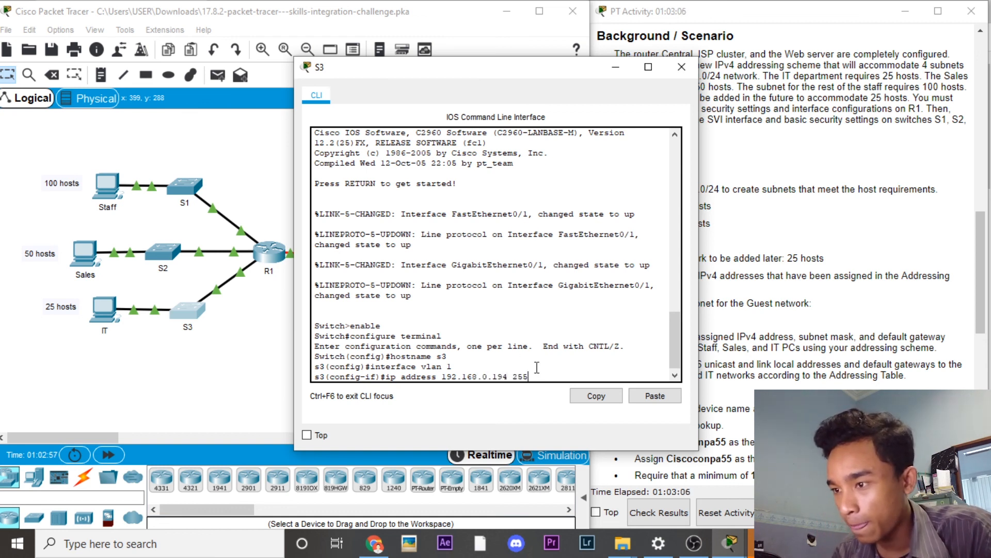
{"action": "type", "text": ".255.255.255.224"}
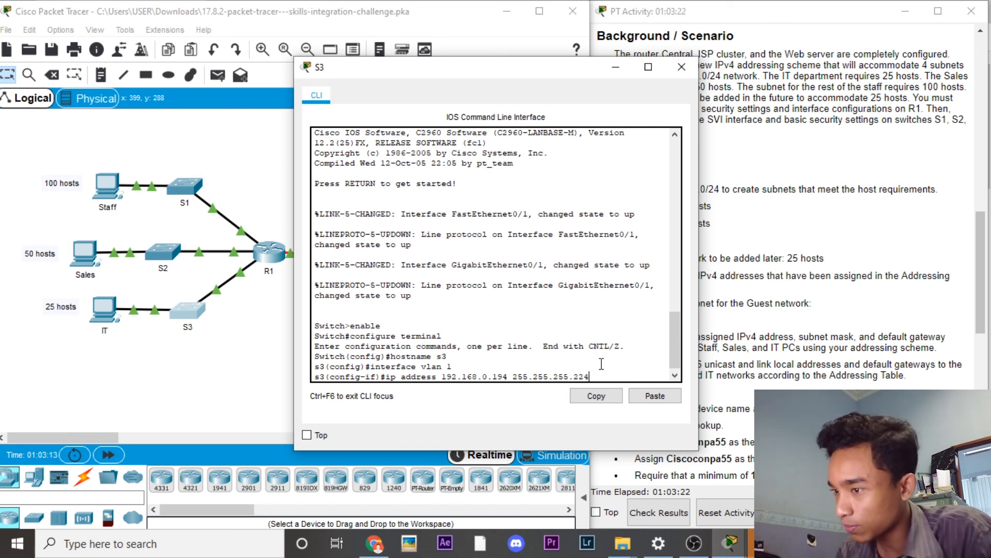
{"action": "key", "text": "Return"}
{"action": "type", "text": "no shutdown"}
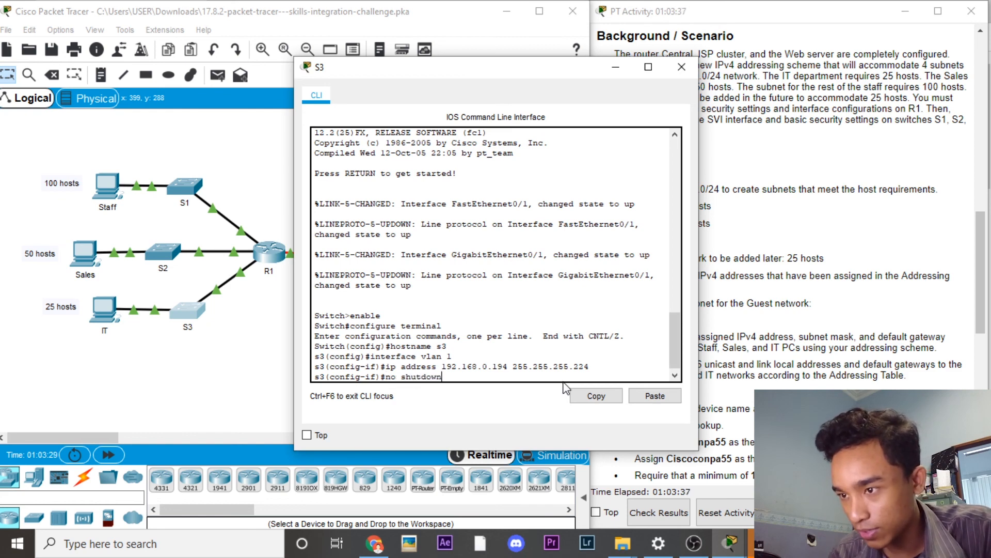
Step: Apply no shutdown on S3's VLAN 1 and return to global configuration
{"action": "key", "text": "Return"}
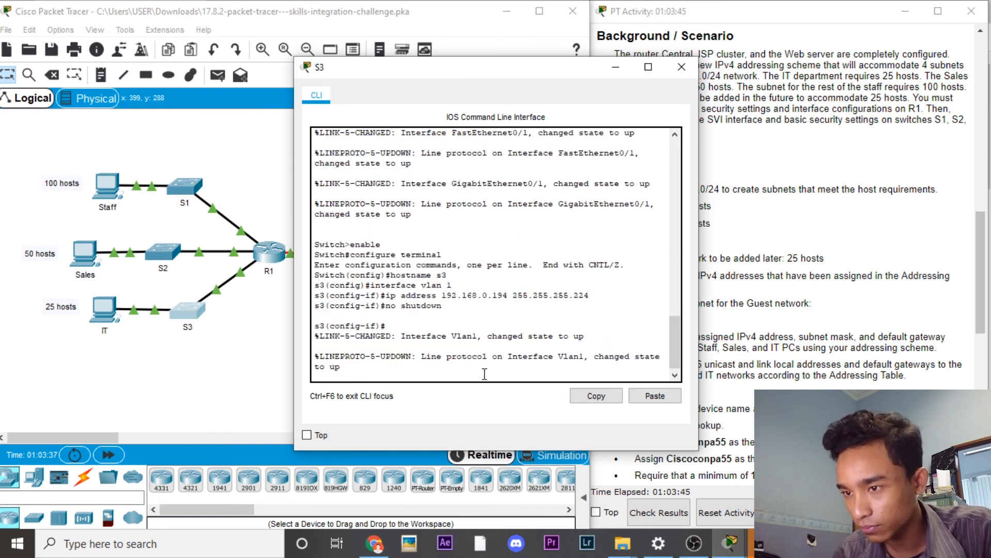
{"action": "key", "text": "Return"}
{"action": "type", "text": "exit"}
{"action": "key", "text": "Return"}
Step: Set S3's default gateway to 192.168.0.193 and close its console
{"action": "type", "text": "ip"}
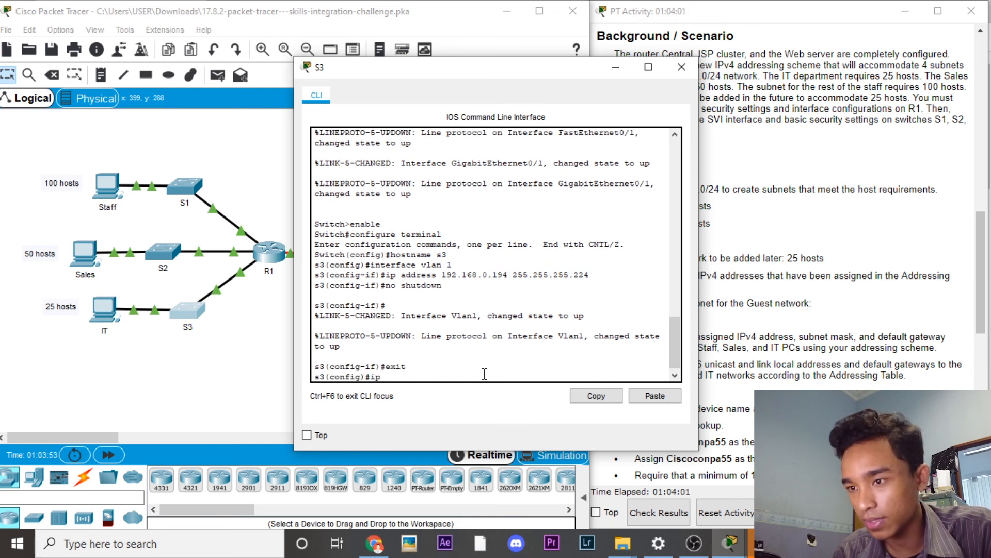
{"action": "type", "text": " default-get"}
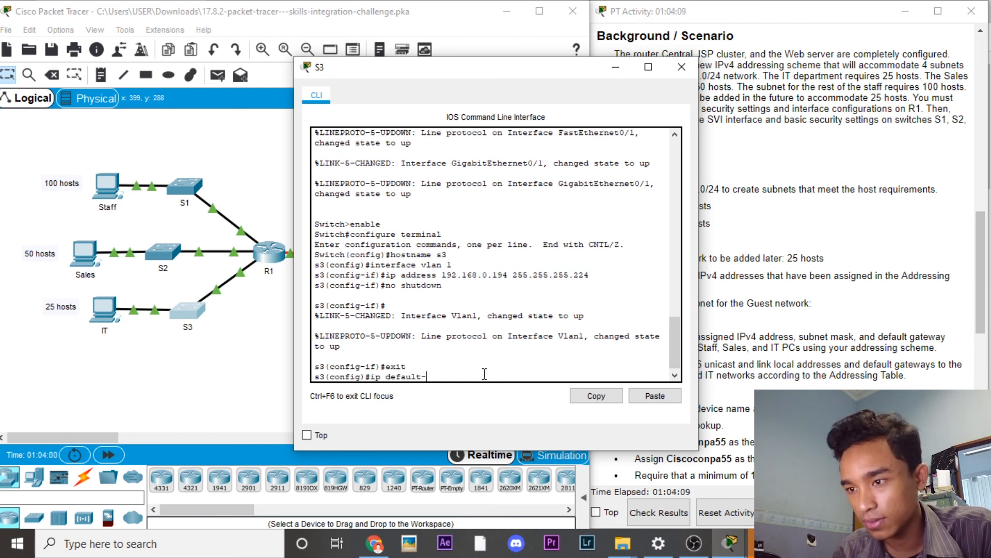
{"action": "key", "text": "BackSpace"}
{"action": "key", "text": "BackSpace"}
{"action": "key", "text": "BackSpace"}
{"action": "type", "text": "gateway"}
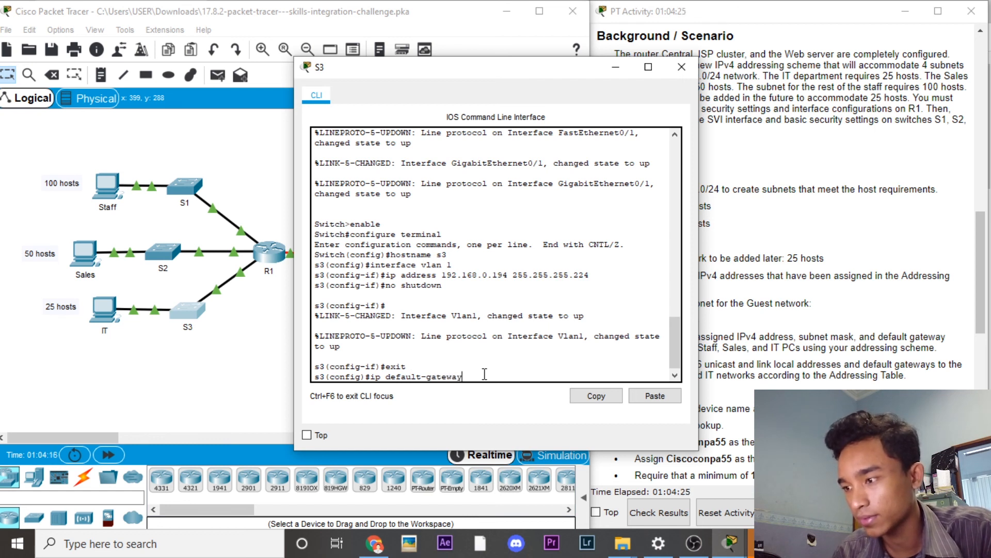
{"action": "type", "text": " 192.16"}
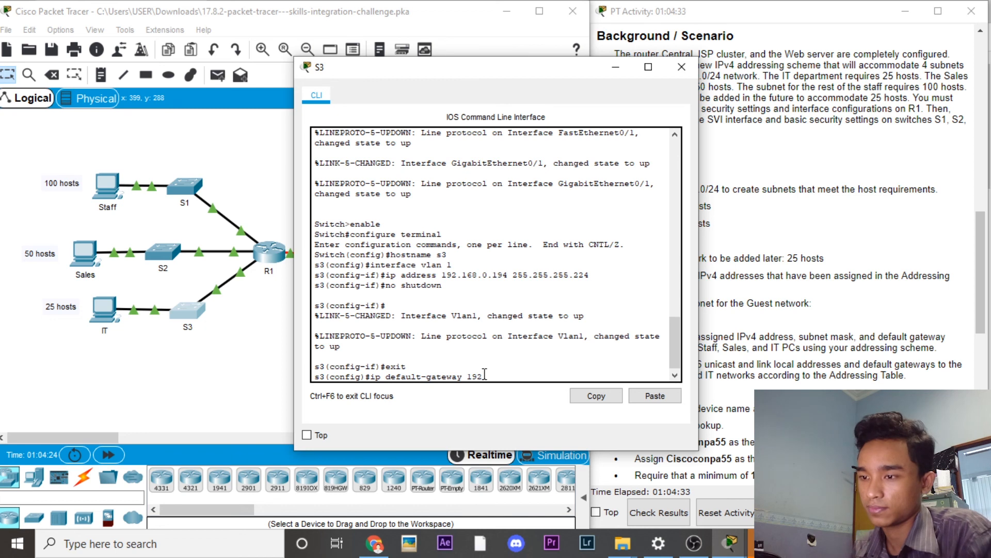
{"action": "type", "text": "193"}
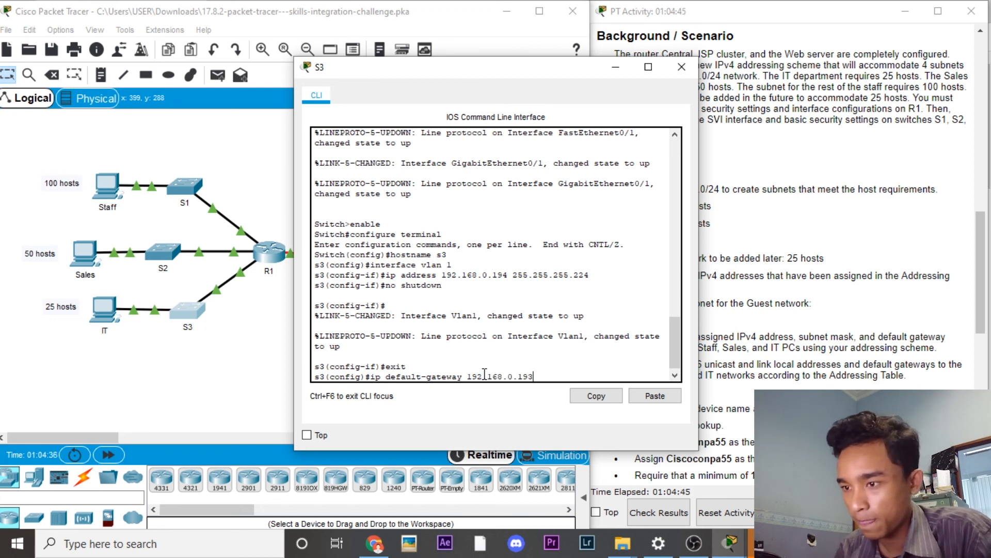
{"action": "key", "text": "Return"}
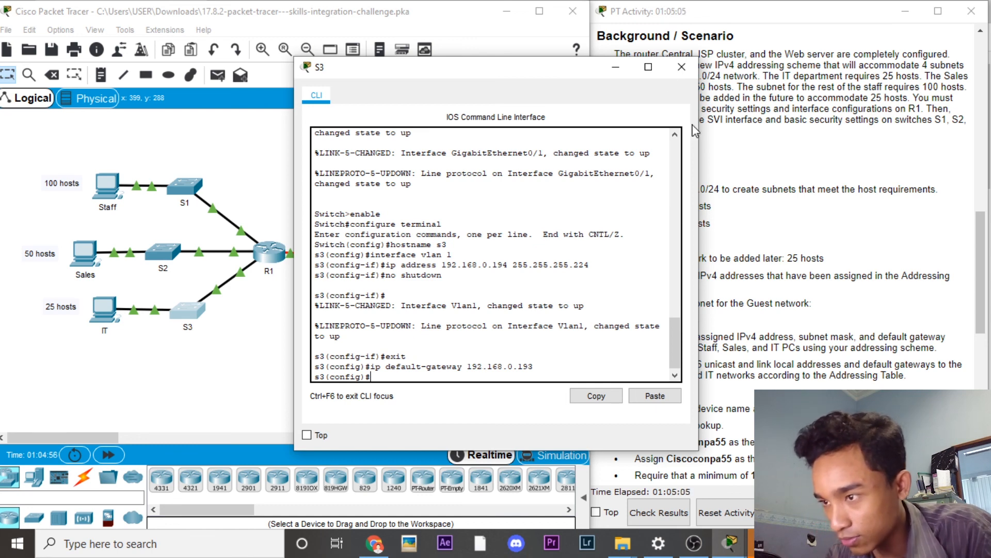
{"action": "left_click", "coordinate": [681, 68]}
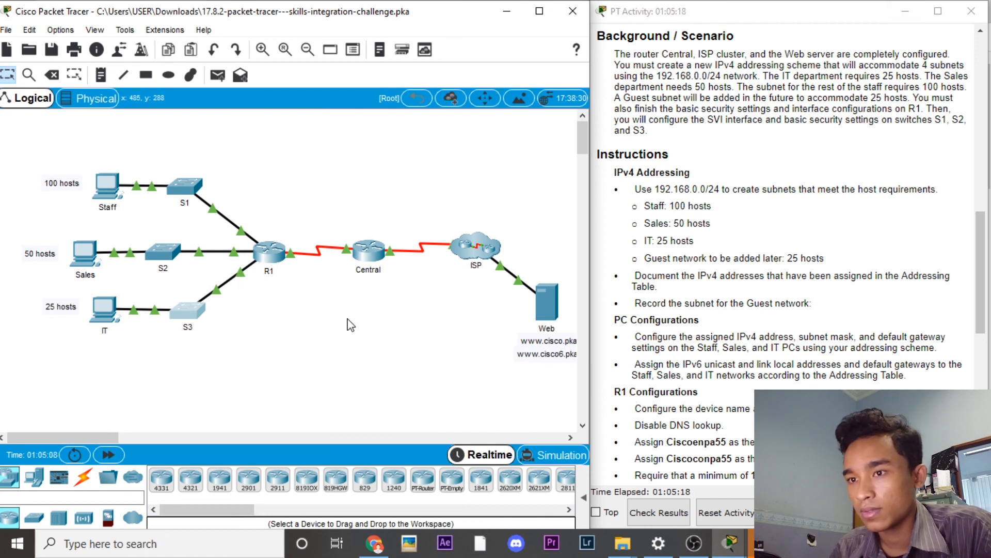
Step: Reopen S1's CLI, disable DNS lookup, and type the enable secret password, fixing its spelling
{"action": "left_click", "coordinate": [178, 189]}
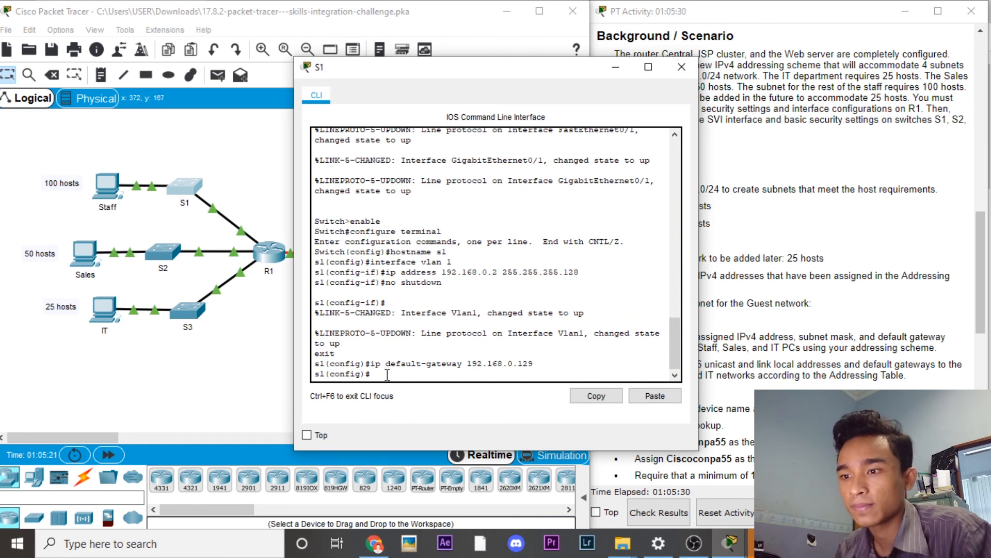
{"action": "type", "text": "no ip domain"}
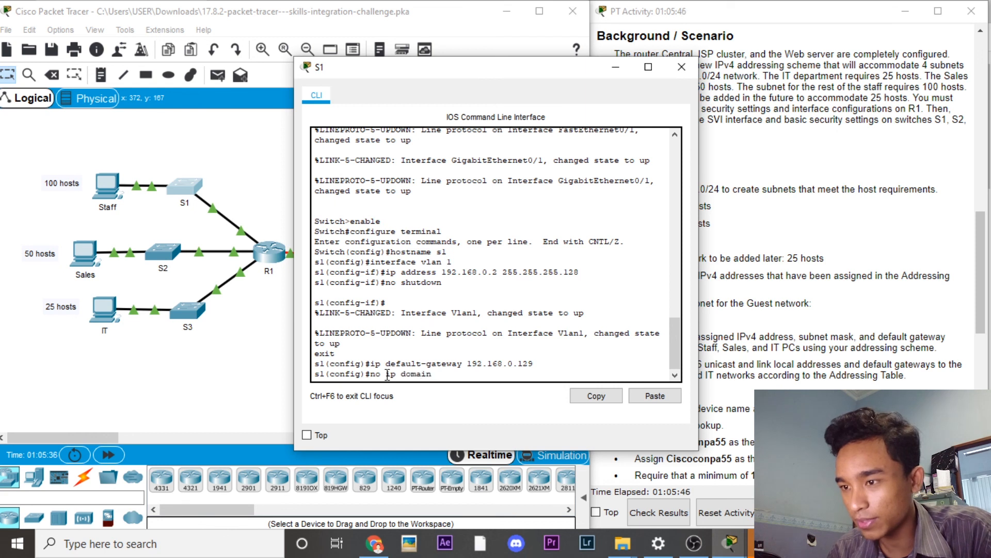
{"action": "type", "text": "-lookup"}
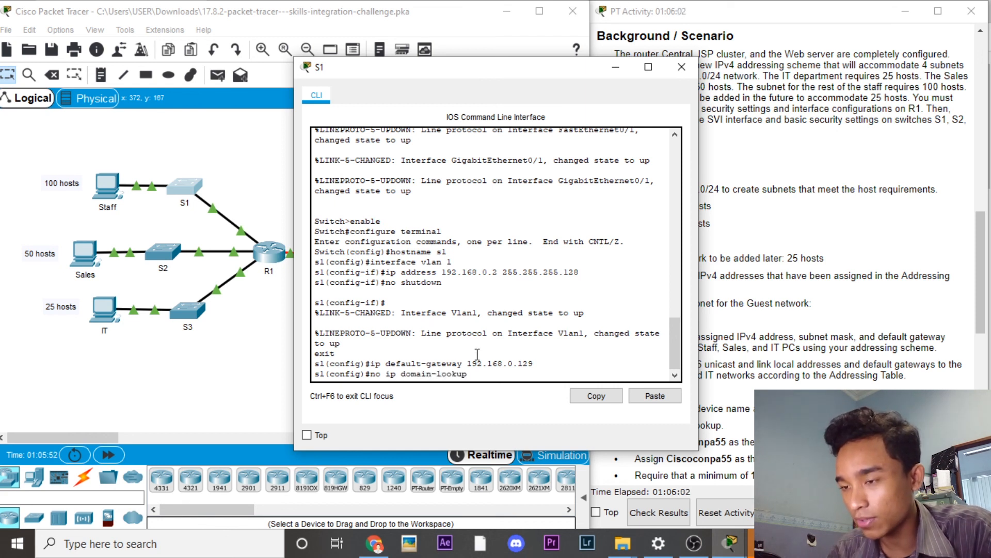
{"action": "key", "text": "Return"}
{"action": "type", "text": "enabl"}
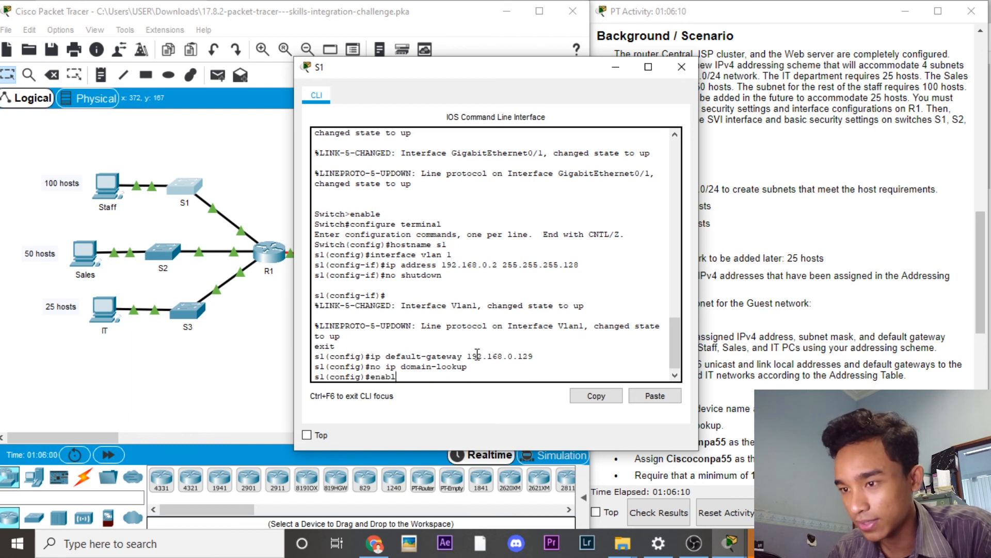
{"action": "type", "text": "e secret Cisconpa55"}
{"action": "key", "text": "Left"}
{"action": "key", "text": "Left"}
{"action": "key", "text": "Left"}
{"action": "key", "text": "Left"}
{"action": "key", "text": "Left"}
{"action": "type", "text": "e"}
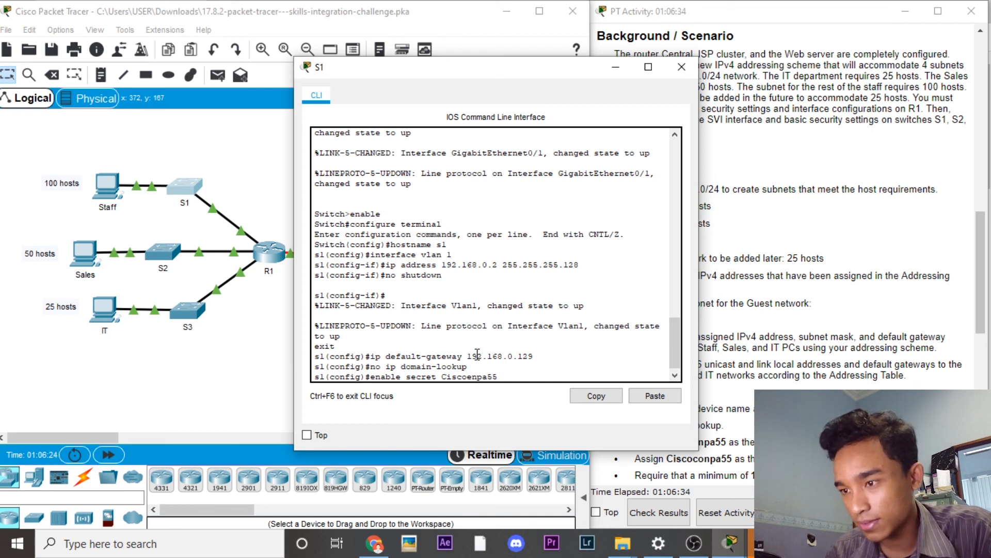
Step: Submit S1's enable secret, then give console line 0 a password and require login
{"action": "key", "text": "Return"}
{"action": "type", "text": "line console"}
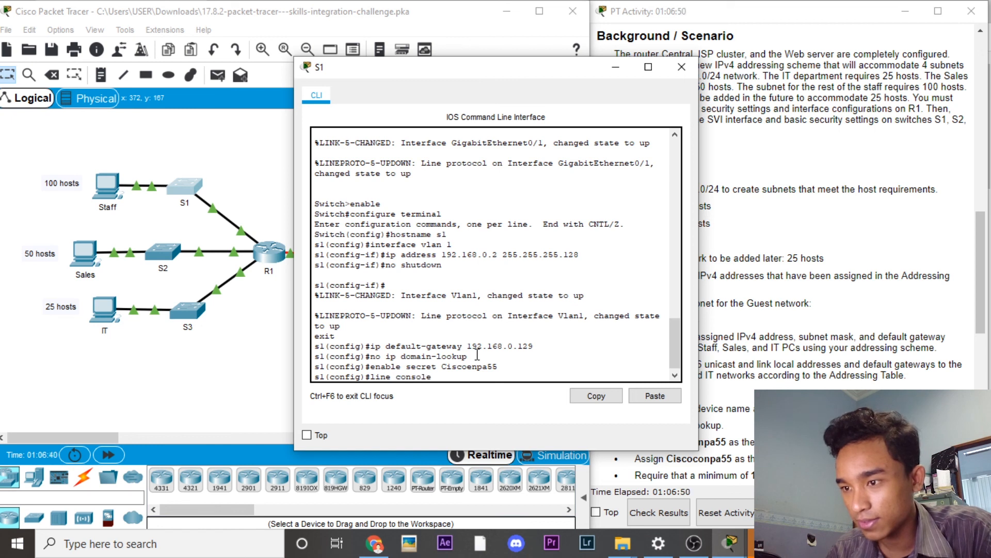
{"action": "type", "text": " 0"}
{"action": "key", "text": "Return"}
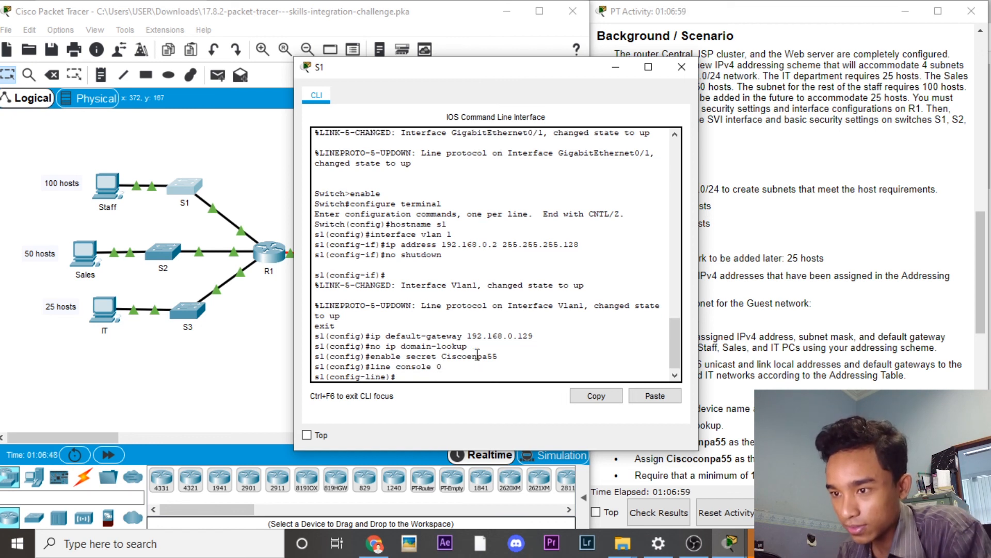
{"action": "type", "text": "password"}
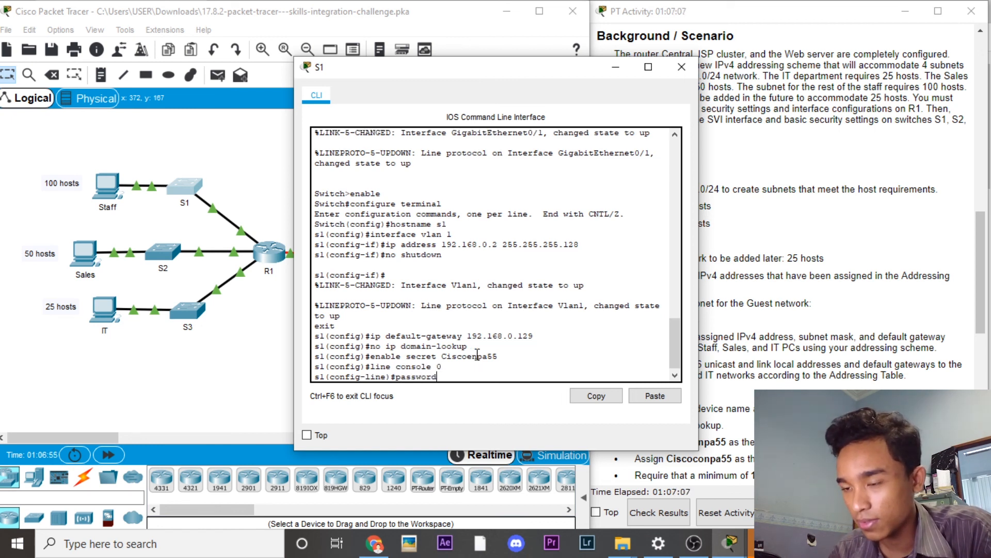
{"action": "type", "text": " Ciscoenpa55"}
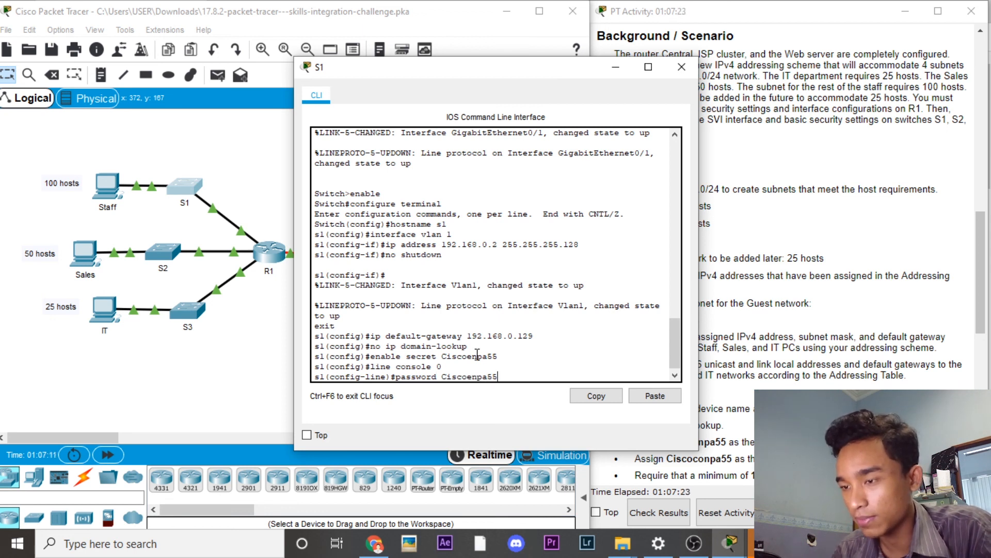
{"action": "key", "text": "Return"}
{"action": "type", "text": "login"}
{"action": "key", "text": "Return"}
Step: Set the console line exec-timeout to 5 0 and exit line configuration
{"action": "type", "text": "e)#ex"}
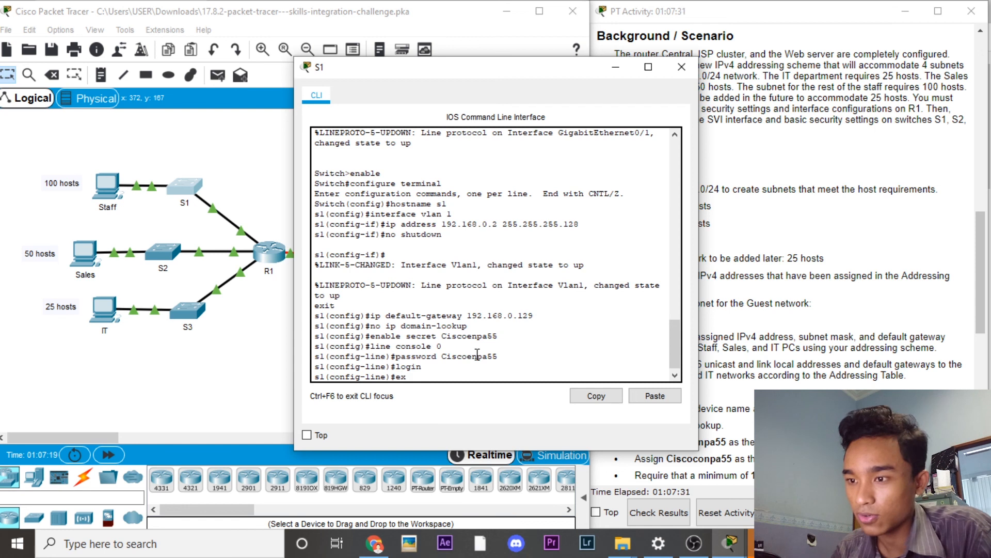
{"action": "type", "text": "ec-timeout"}
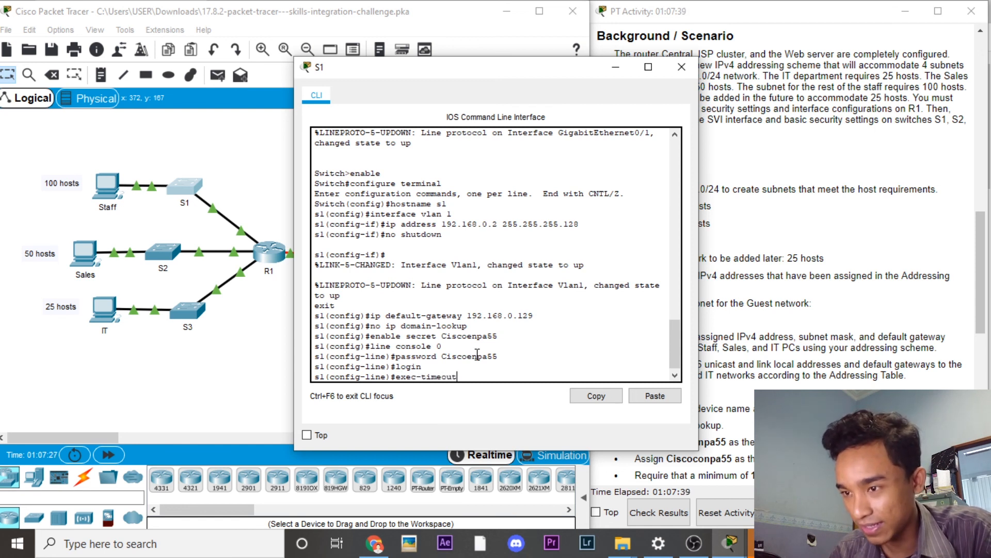
{"action": "key", "text": "Return"}
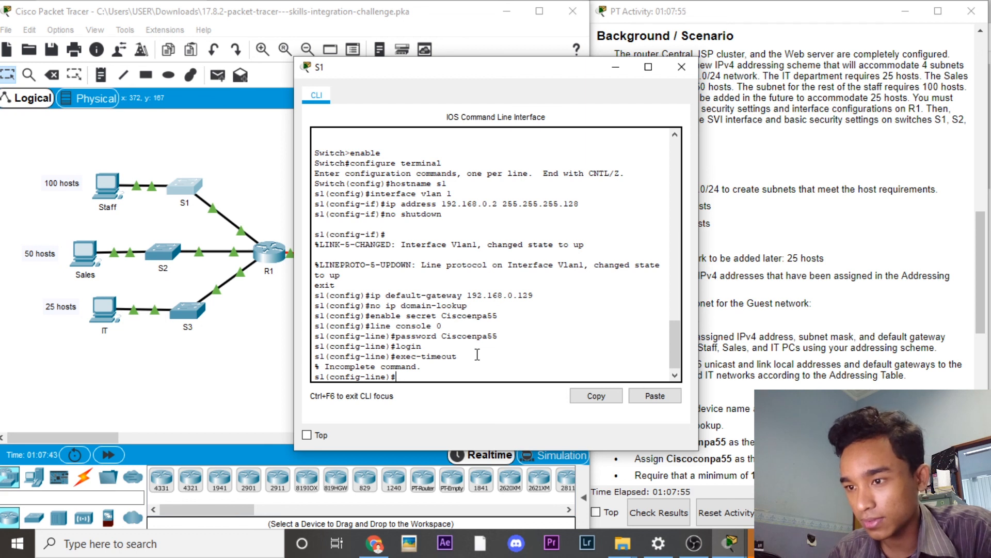
{"action": "key", "text": "Up"}
{"action": "type", "text": "5 0"}
{"action": "key", "text": "Return"}
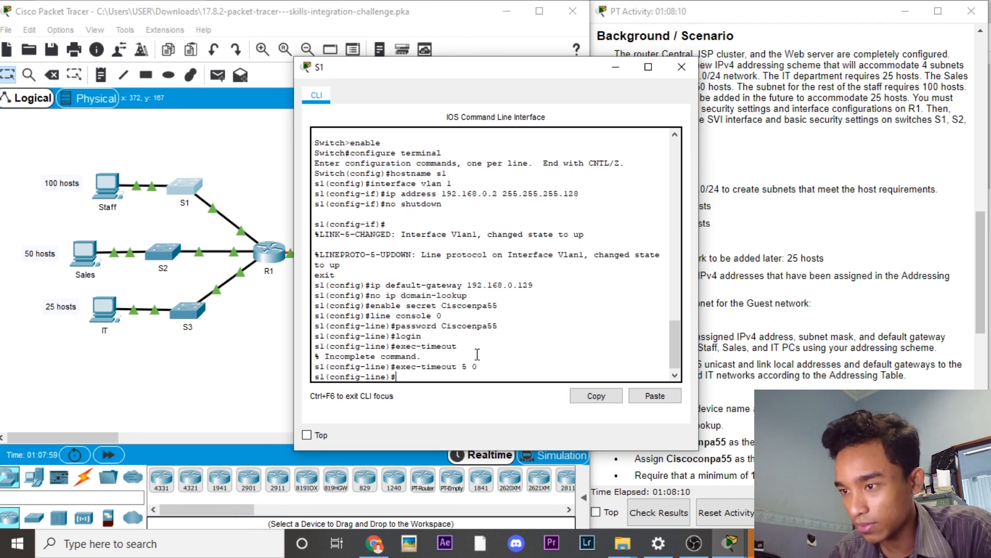
{"action": "type", "text": "exit"}
{"action": "key", "text": "Return"}
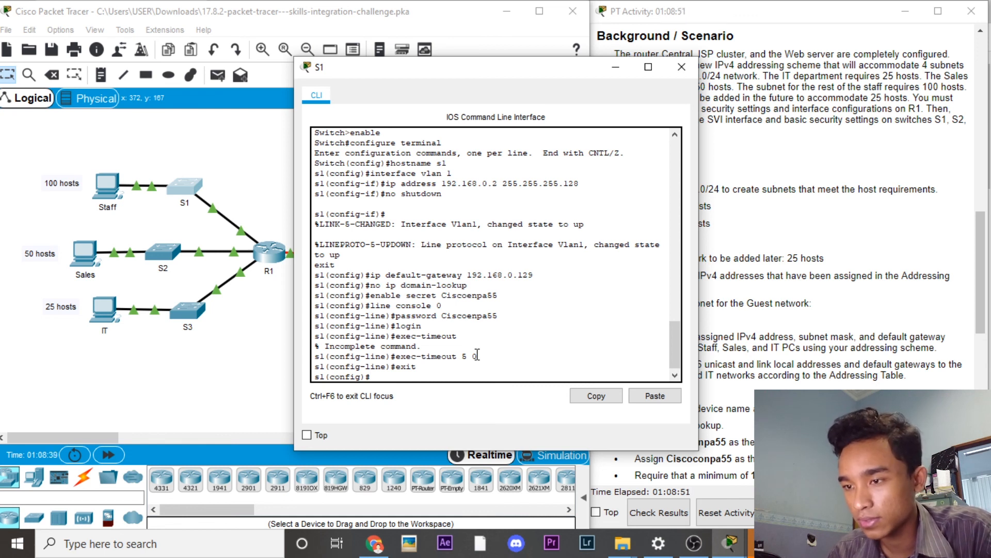
Step: Give S1's VTY lines 0 15 an exec-timeout of 5 0 and exit
{"action": "type", "text": "line vty 0 15"}
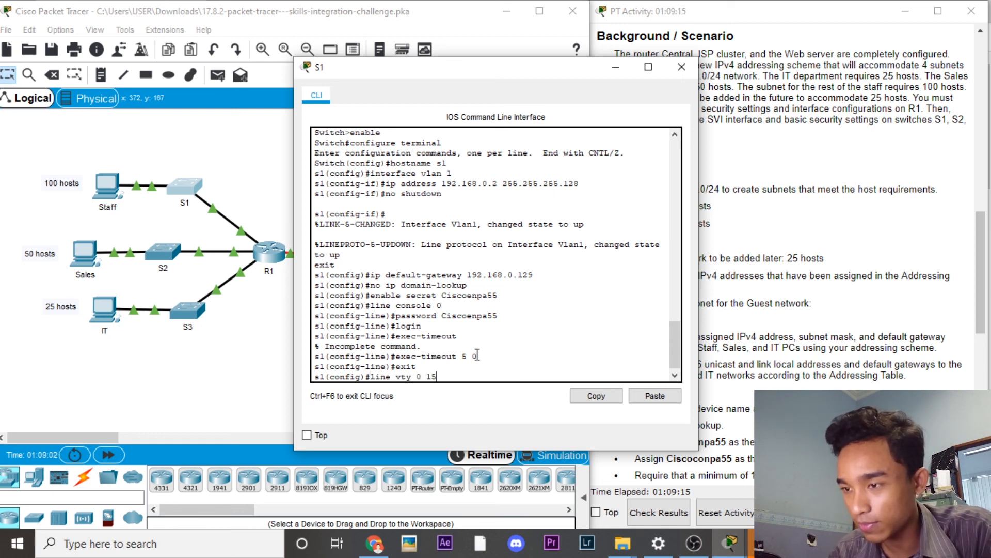
{"action": "key", "text": "Return"}
{"action": "type", "text": "exec-timeout"}
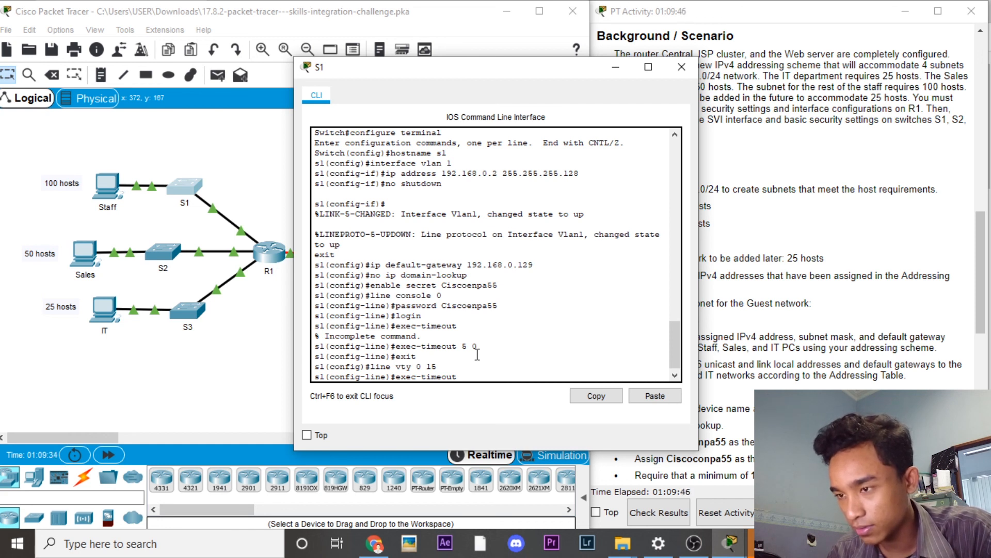
{"action": "type", "text": "5 0"}
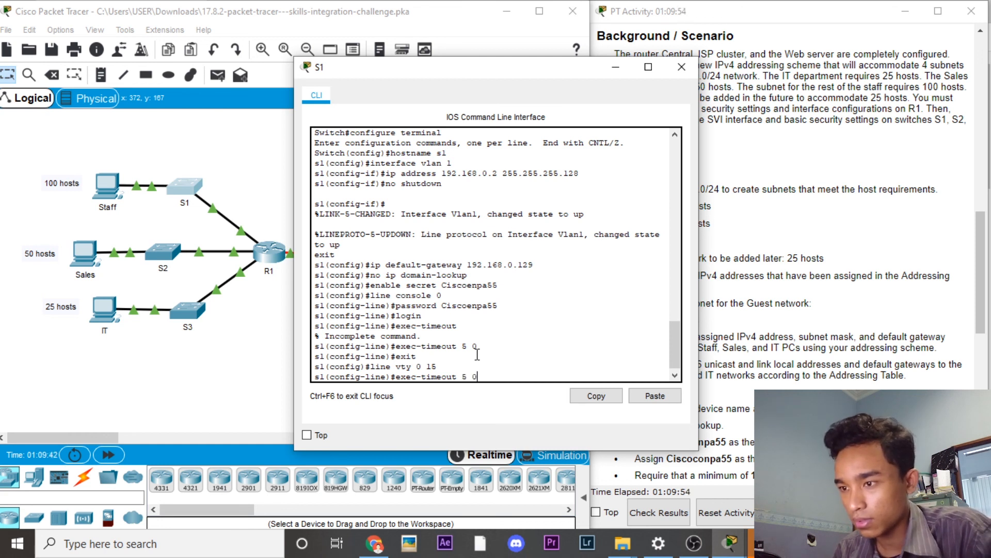
{"action": "key", "text": "Return"}
{"action": "type", "text": "exit"}
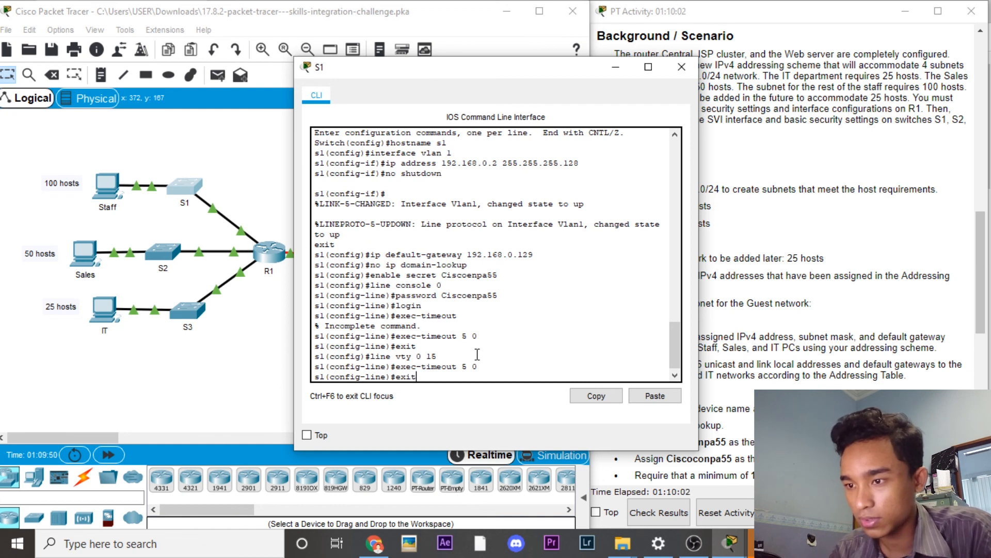
{"action": "key", "text": "Return"}
Step: Run service password-encryption on S1, retyping the misspelled command until it is accepted
{"action": "type", "text": "service password"}
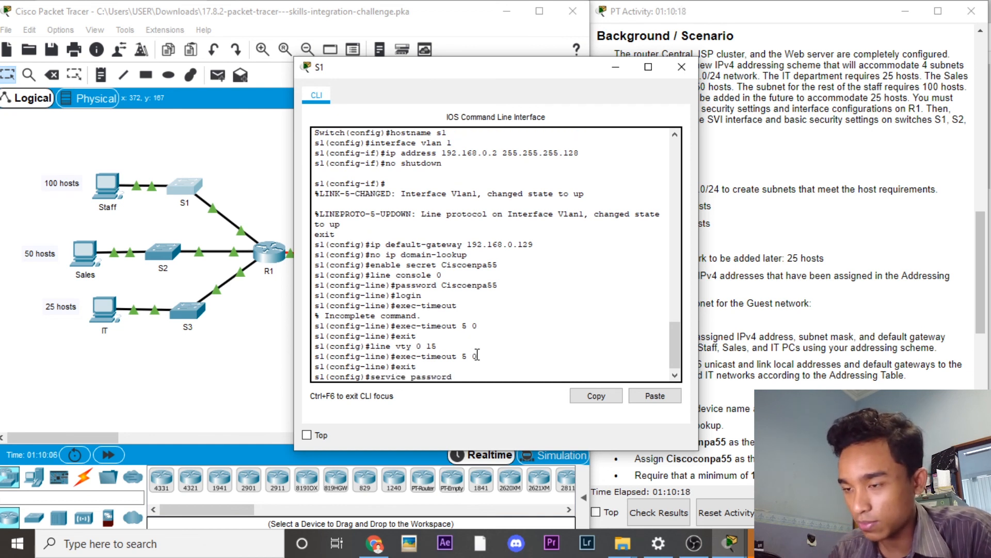
{"action": "type", "text": "-"}
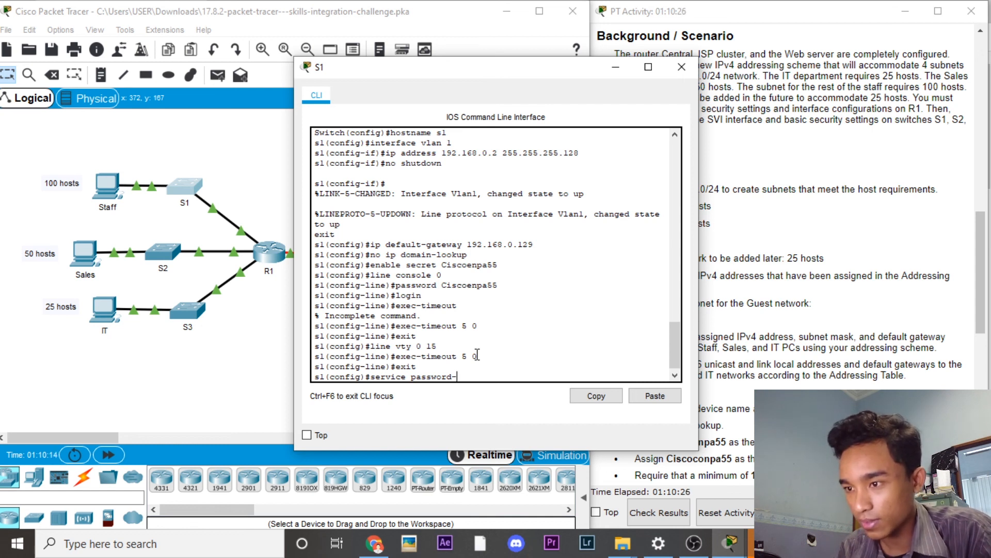
{"action": "type", "text": "enryption"}
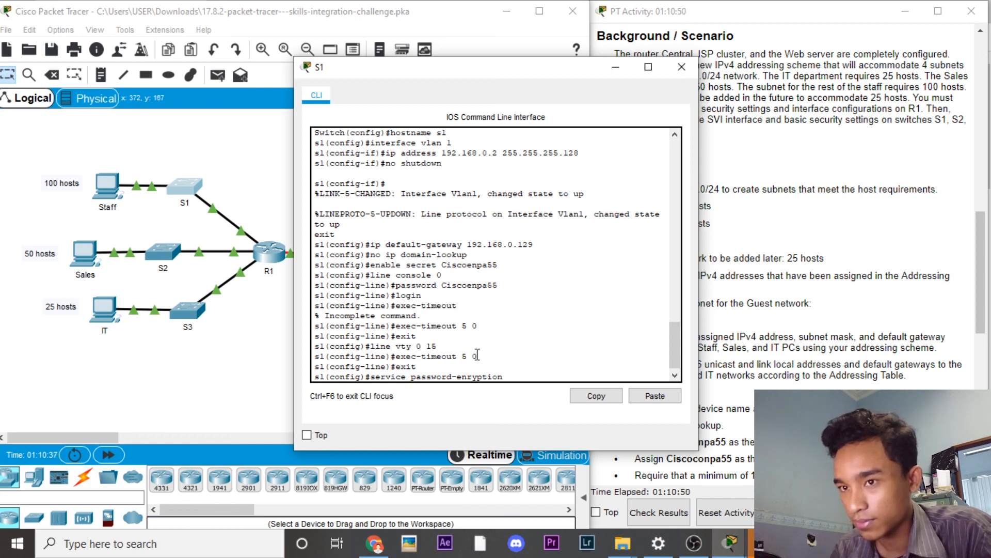
{"action": "key", "text": "Return"}
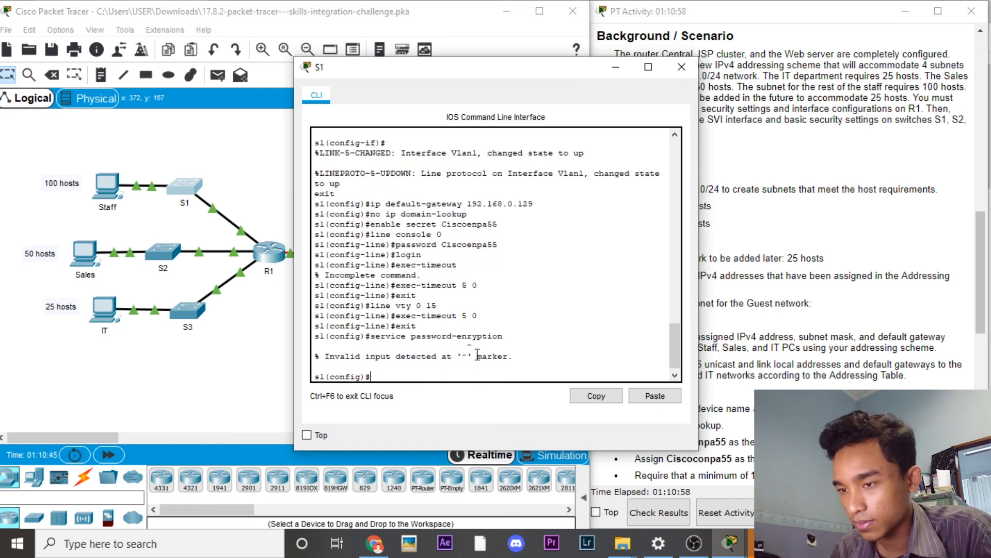
{"action": "key", "text": "Up"}
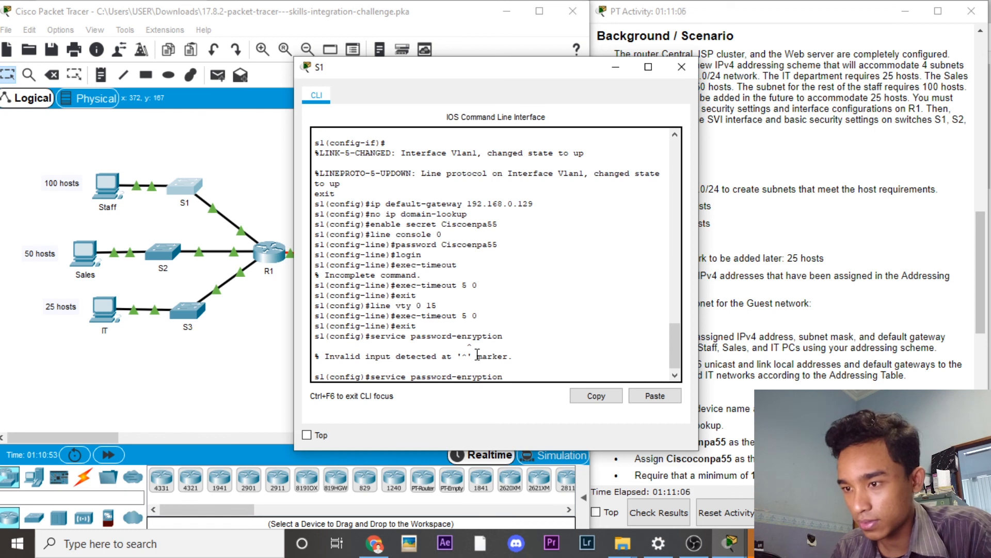
{"action": "key", "text": "BackSpace"}
{"action": "key", "text": "BackSpace"}
{"action": "key", "text": "BackSpace"}
{"action": "key", "text": "BackSpace"}
{"action": "key", "text": "BackSpace"}
{"action": "key", "text": "BackSpace"}
{"action": "key", "text": "BackSpace"}
{"action": "key", "text": "BackSpace"}
{"action": "key", "text": "BackSpace"}
{"action": "key", "text": "BackSpace"}
{"action": "key", "text": "BackSpace"}
{"action": "key", "text": "BackSpace"}
{"action": "key", "text": "BackSpace"}
{"action": "key", "text": "BackSpace"}
{"action": "key", "text": "BackSpace"}
{"action": "key", "text": "BackSpace"}
{"action": "key", "text": "BackSpace"}
{"action": "key", "text": "BackSpace"}
{"action": "key", "text": "BackSpace"}
{"action": "key", "text": "BackSpace"}
{"action": "type", "text": "serv"}
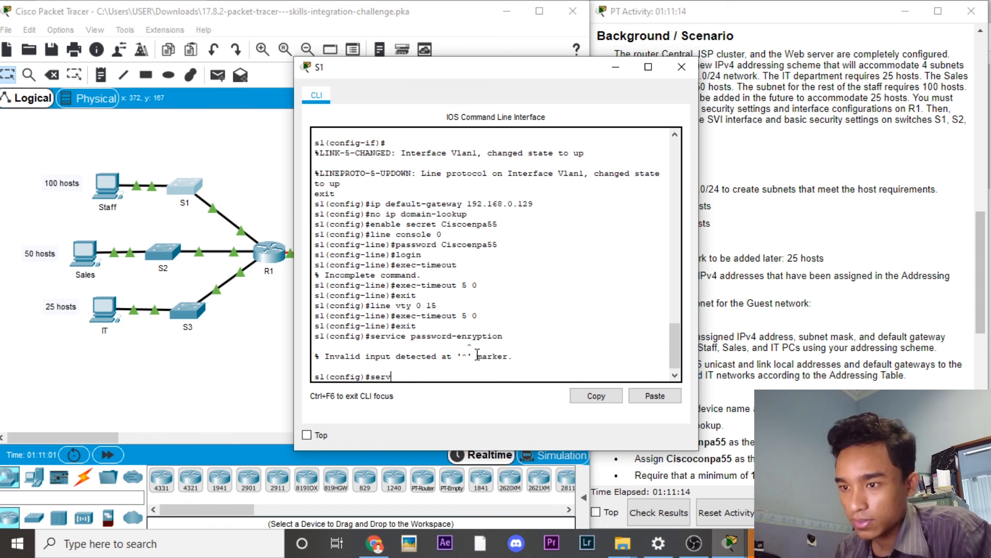
{"action": "type", "text": "icw"}
{"action": "type", "text": " password-"}
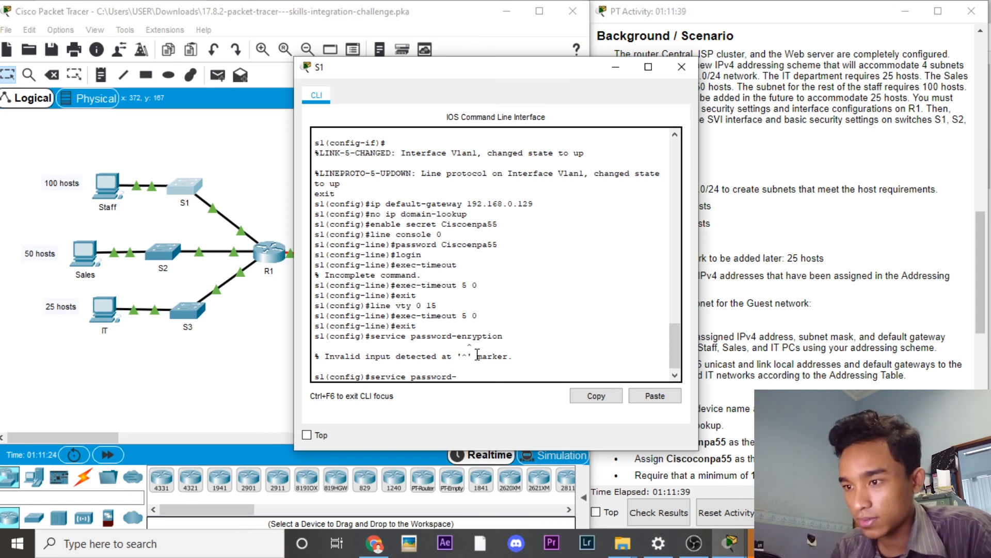
{"action": "type", "text": "encyption"}
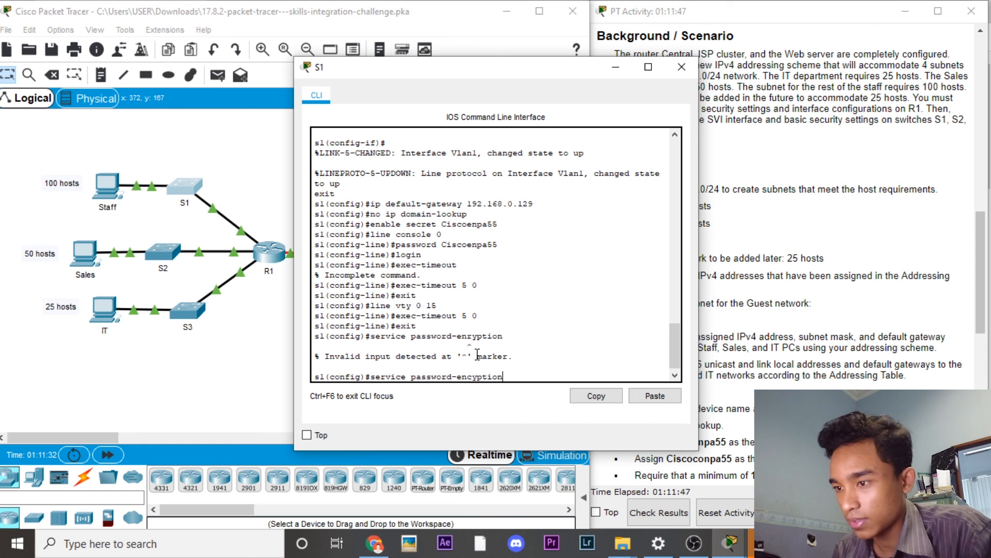
{"action": "key", "text": "Return"}
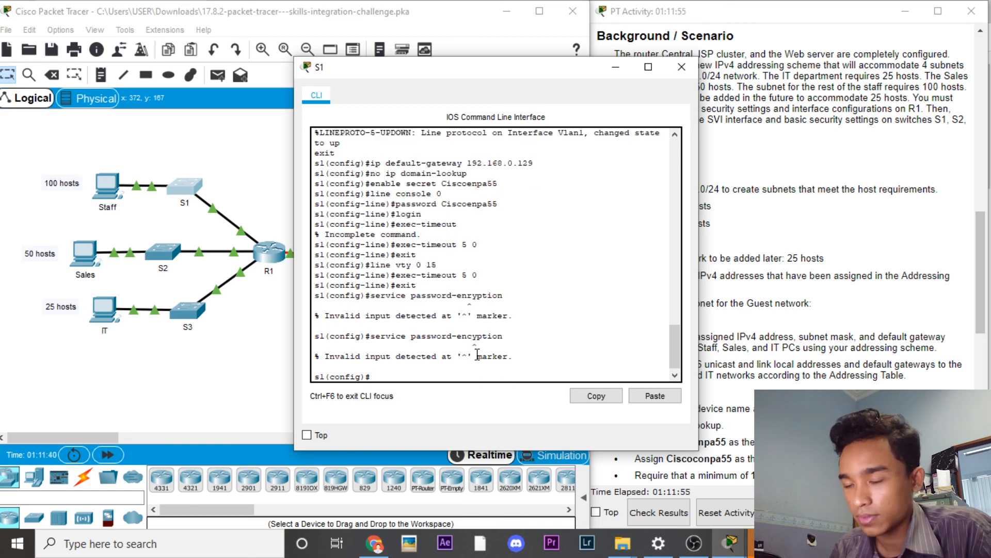
{"action": "key", "text": "Up"}
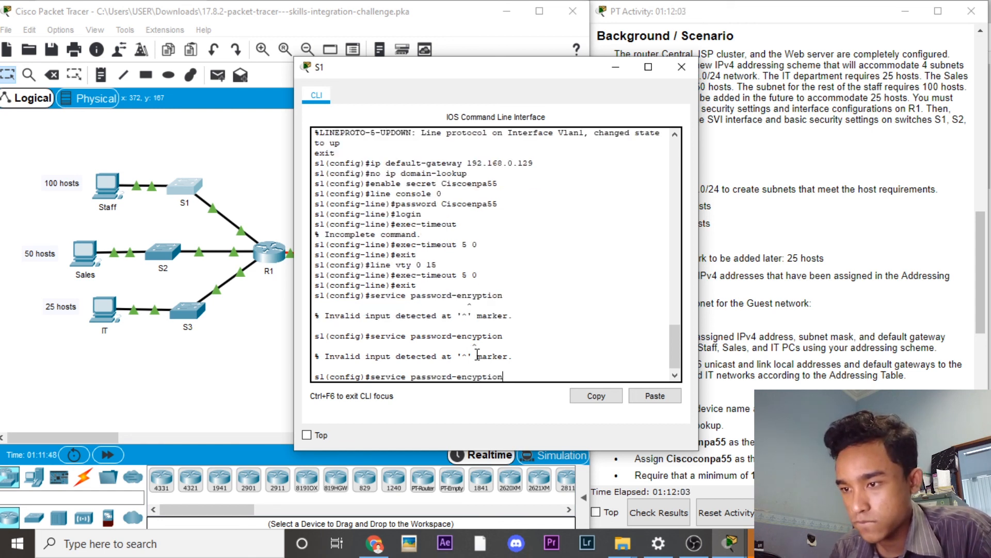
{"action": "key", "text": "Left"}
{"action": "key", "text": "Left"}
{"action": "key", "text": "Left"}
{"action": "key", "text": "Left"}
{"action": "key", "text": "Left"}
{"action": "key", "text": "Left"}
{"action": "type", "text": "r"}
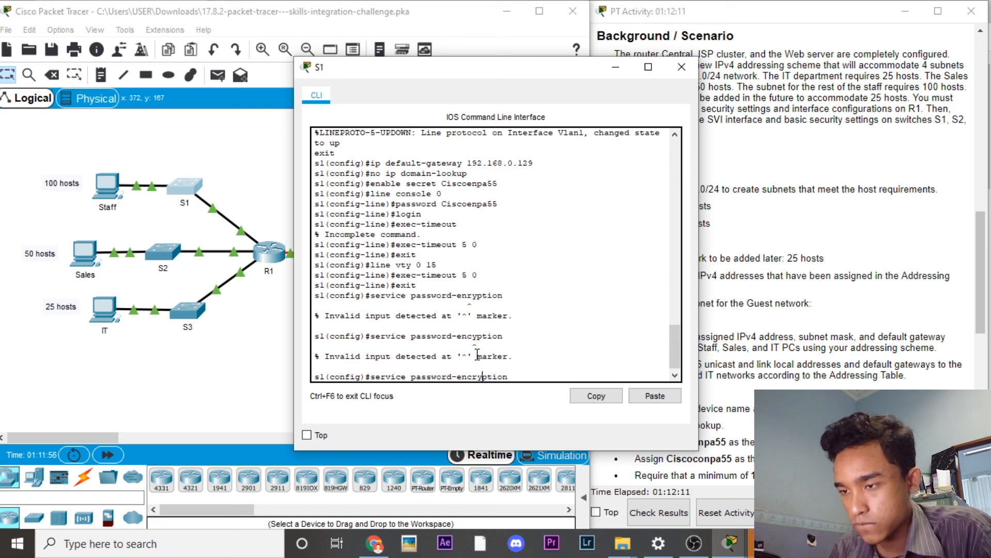
{"action": "key", "text": "Return"}
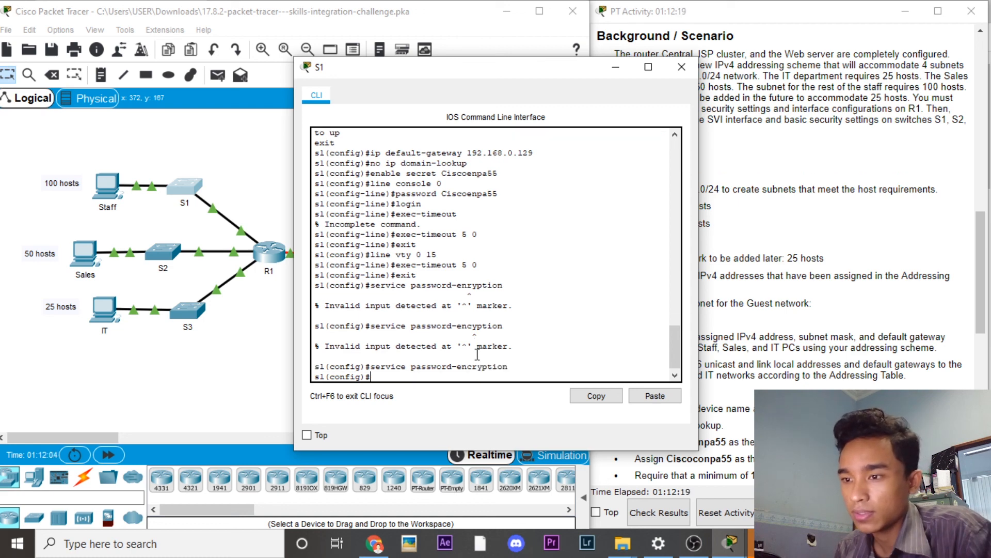
Step: Close S1's console and bring S2 into global configuration with enable and configure terminal
{"action": "left_click", "coordinate": [681, 67]}
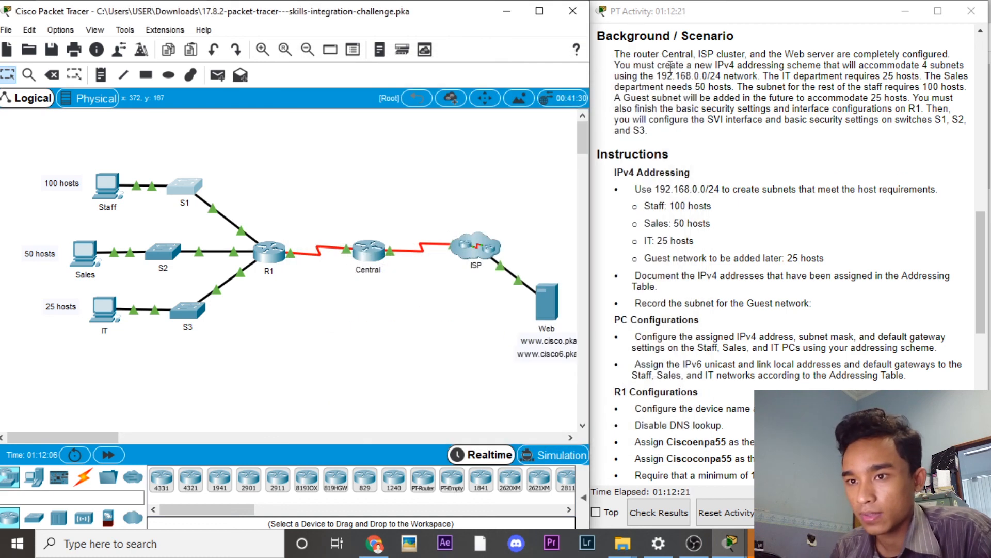
{"action": "left_click", "coordinate": [159, 251]}
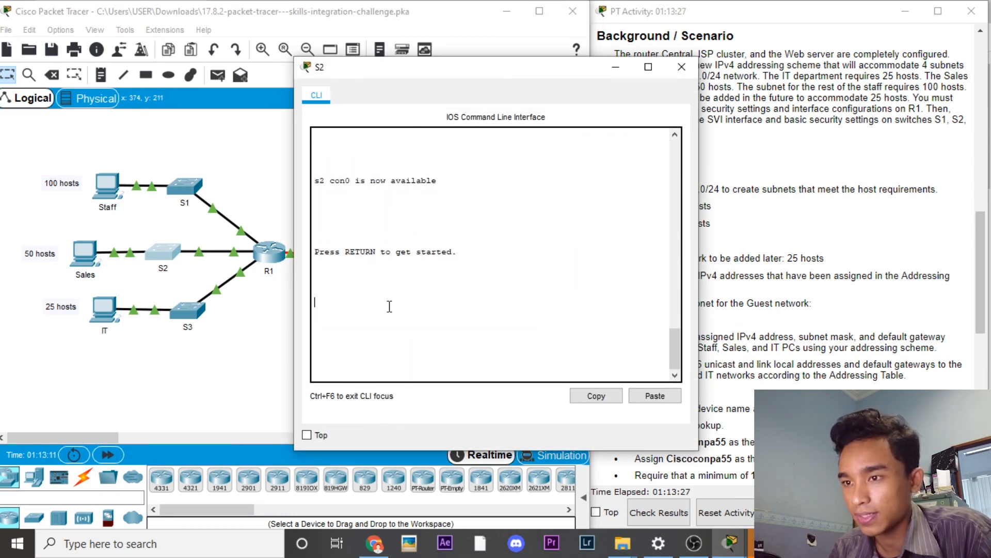
{"action": "key", "text": "Return"}
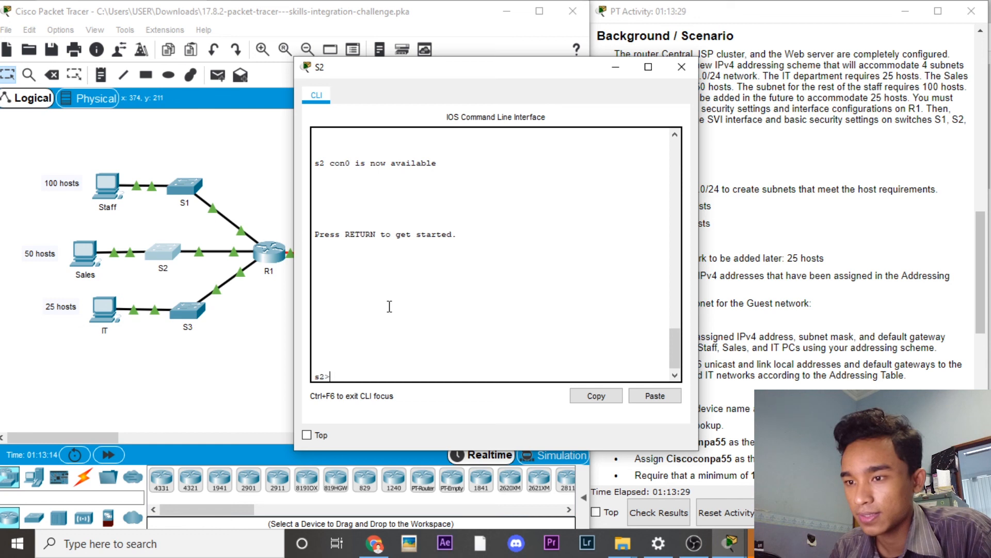
{"action": "type", "text": "enable"}
{"action": "key", "text": "Return"}
{"action": "type", "text": "configure erminal"}
{"action": "key", "text": "Left"}
{"action": "key", "text": "Left"}
{"action": "key", "text": "Left"}
{"action": "key", "text": "Left"}
{"action": "key", "text": "Left"}
{"action": "key", "text": "Left"}
{"action": "key", "text": "Left"}
{"action": "type", "text": "t"}
{"action": "key", "text": "End"}
{"action": "key", "text": "Return"}
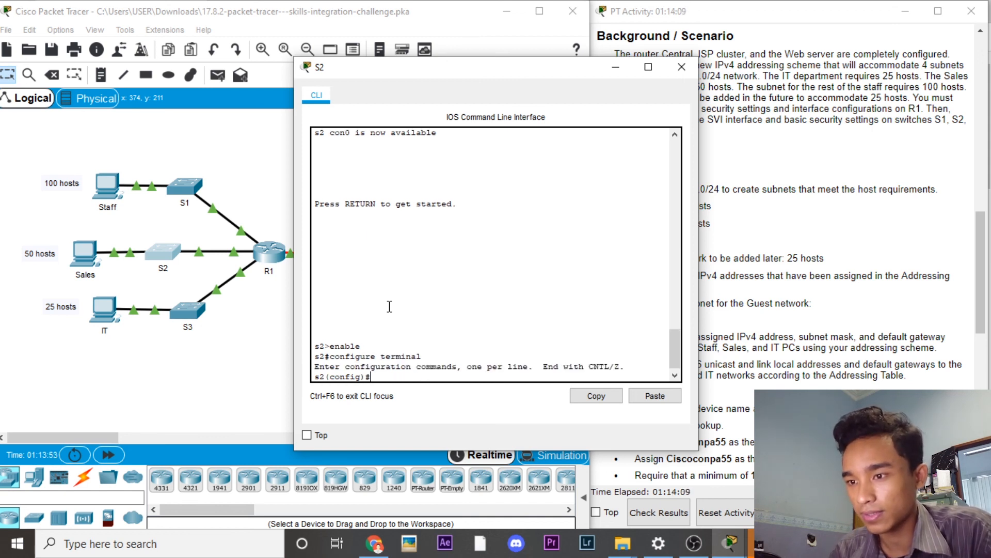
Step: Disable DNS lookup on S2 and type the enable secret password
{"action": "type", "text": "no ip domai"}
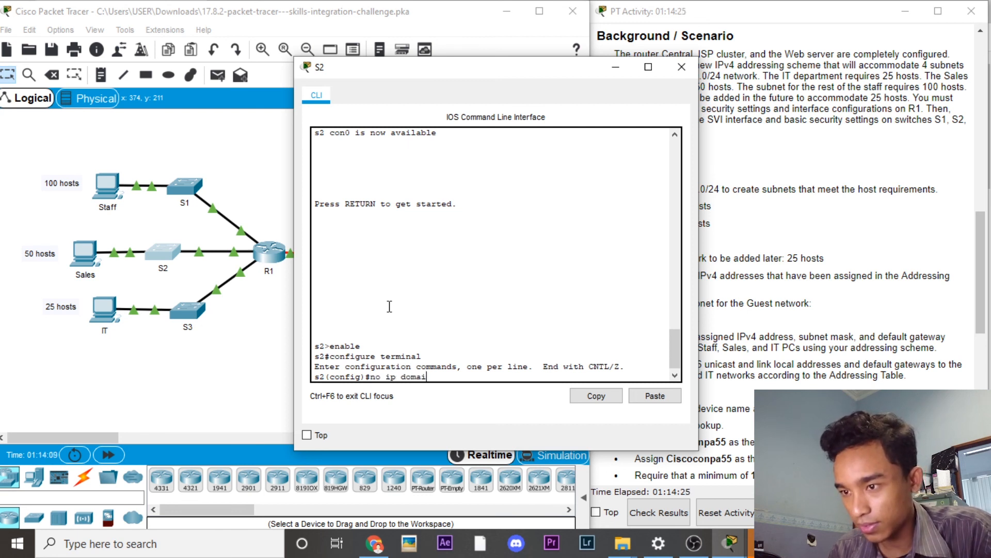
{"action": "type", "text": "n-lookup"}
{"action": "key", "text": "Return"}
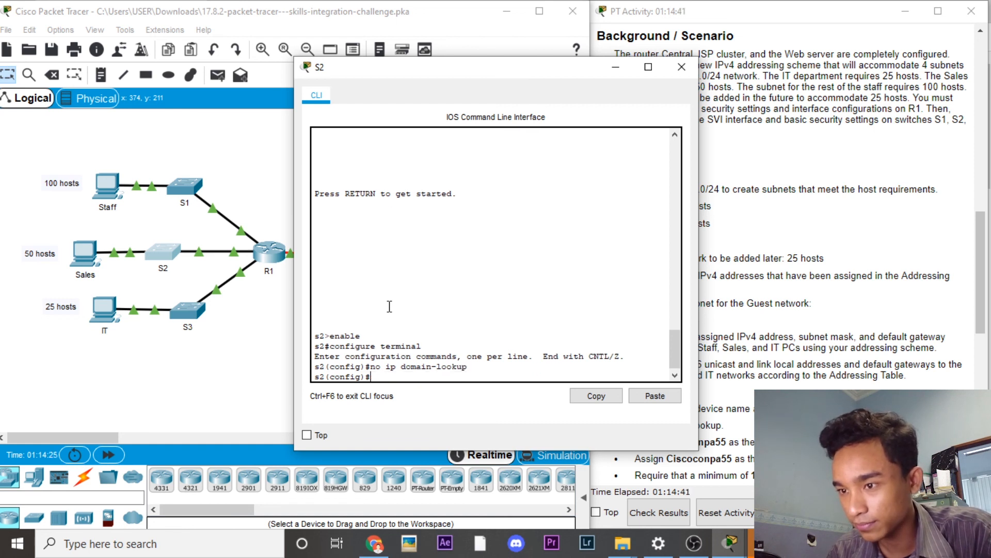
{"action": "type", "text": "enable"}
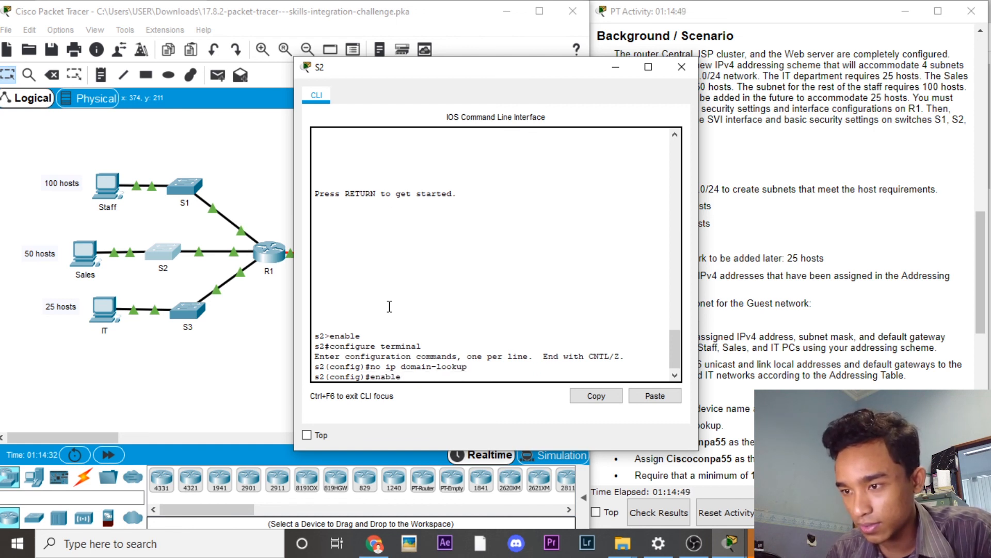
{"action": "type", "text": " secret "}
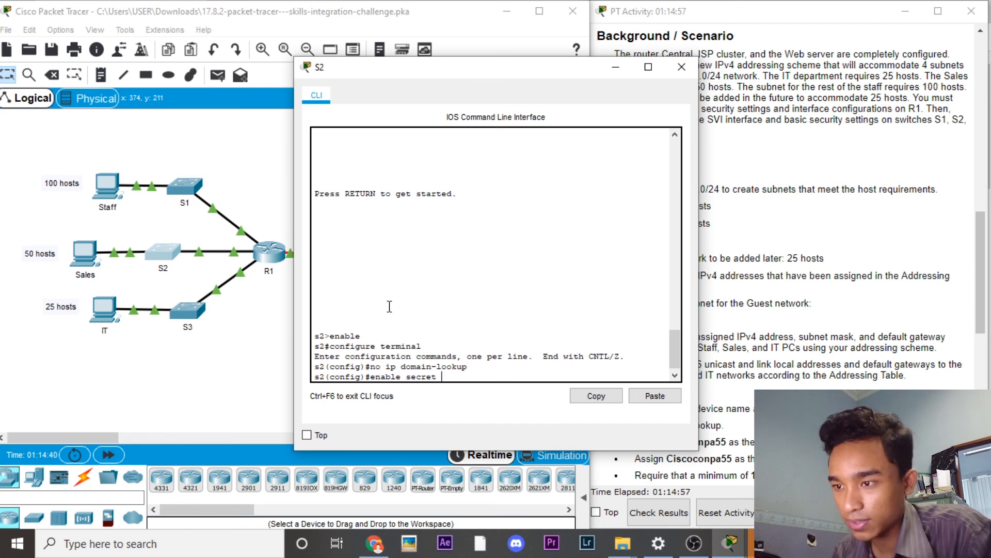
{"action": "type", "text": "Ciscoenpa55"}
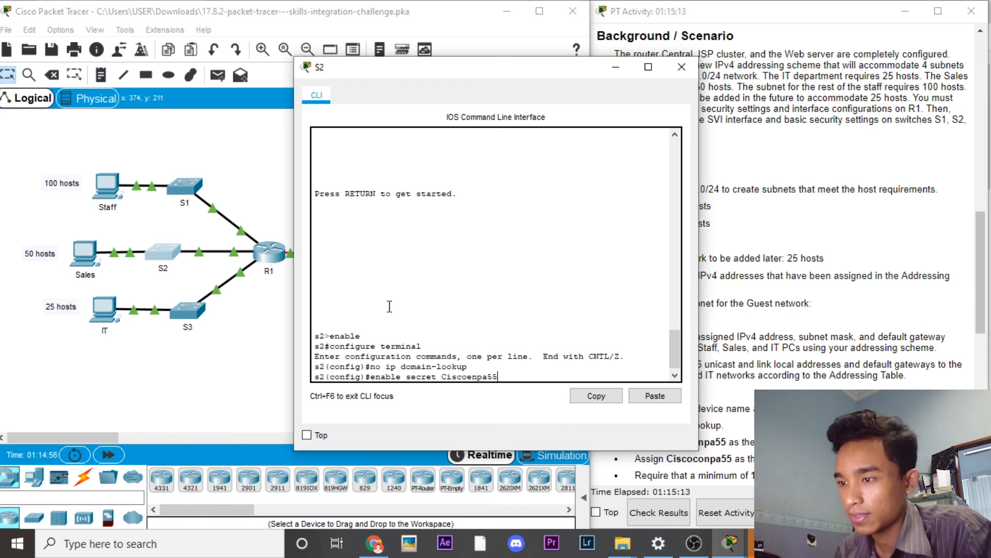
Step: Protect S2's console line 0 with a password, login, and a 5-minute exec-timeout (5 0)
{"action": "key", "text": "Return"}
{"action": "type", "text": "line conso"}
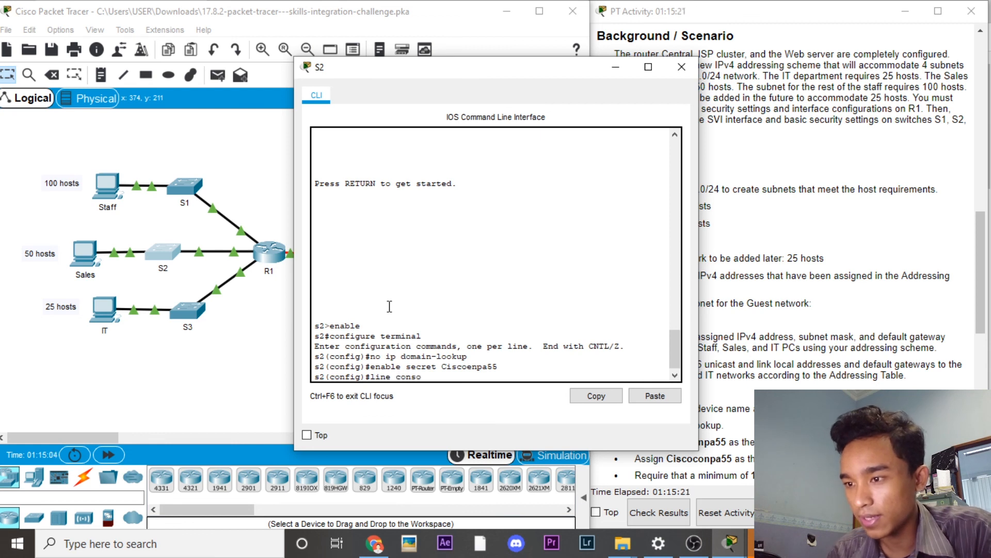
{"action": "type", "text": "le"}
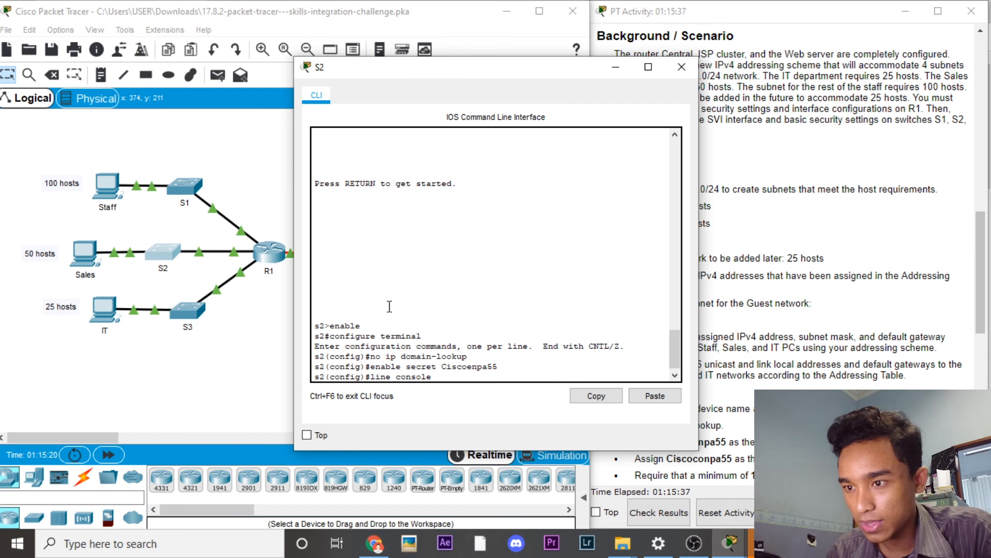
{"action": "type", "text": " 0"}
{"action": "key", "text": "Return"}
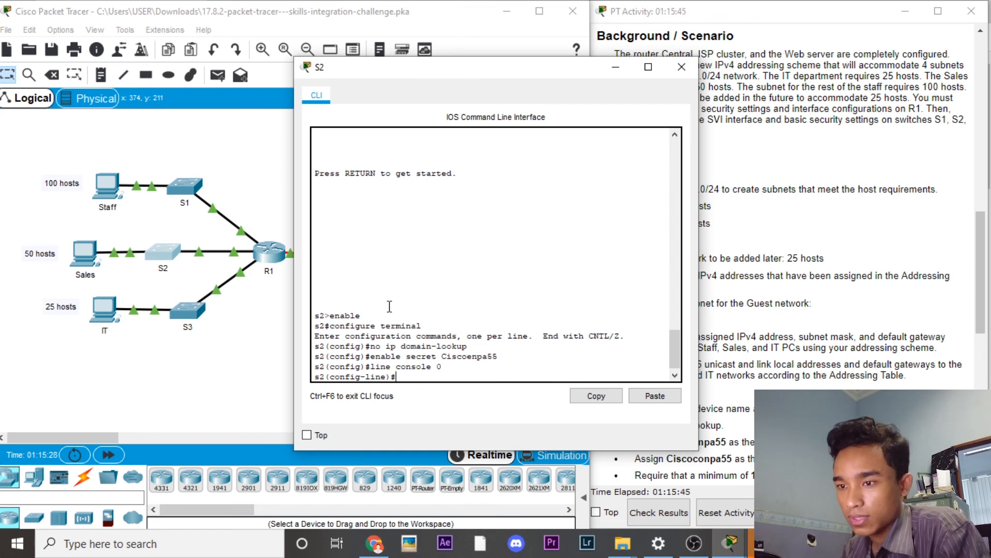
{"action": "type", "text": "password C"}
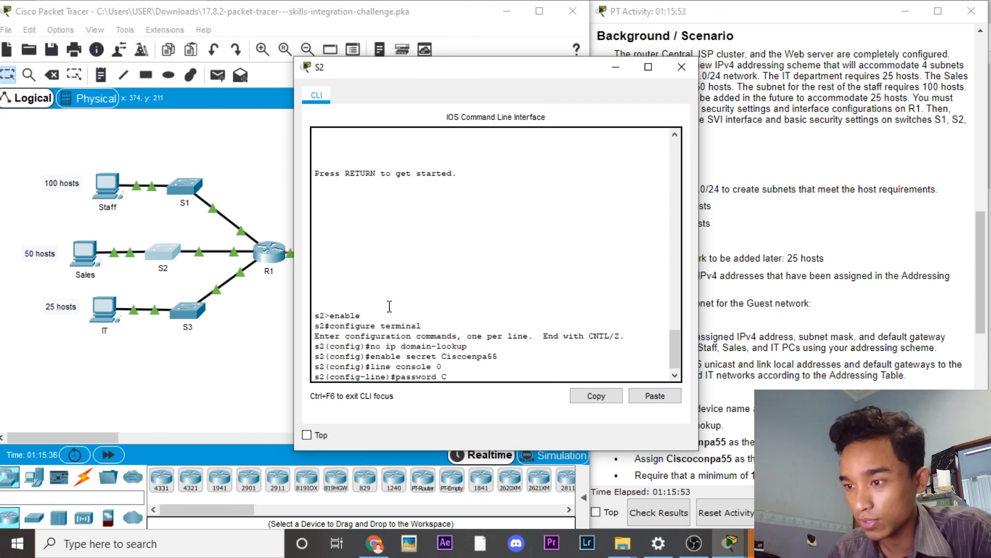
{"action": "type", "text": "iscoenpa55"}
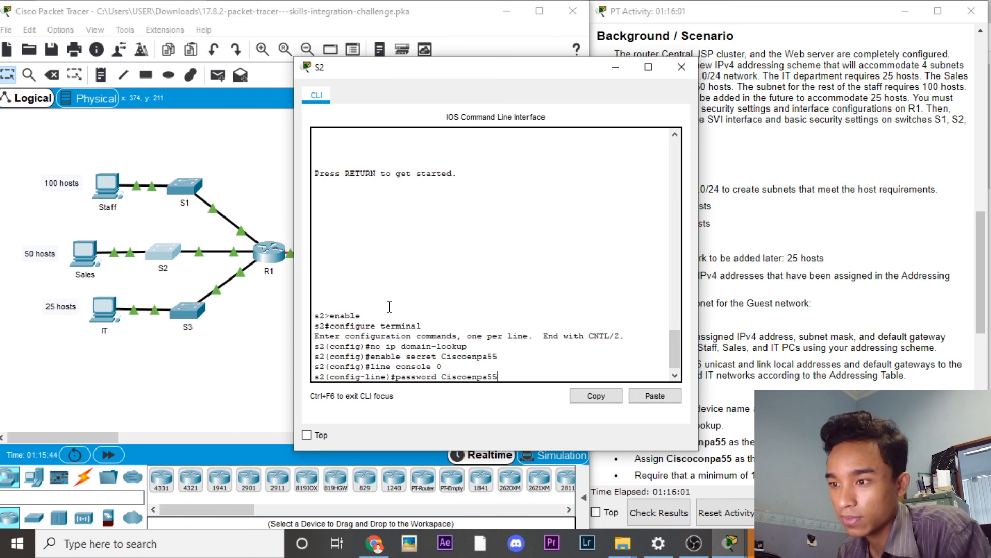
{"action": "key", "text": "Return"}
{"action": "type", "text": "login"}
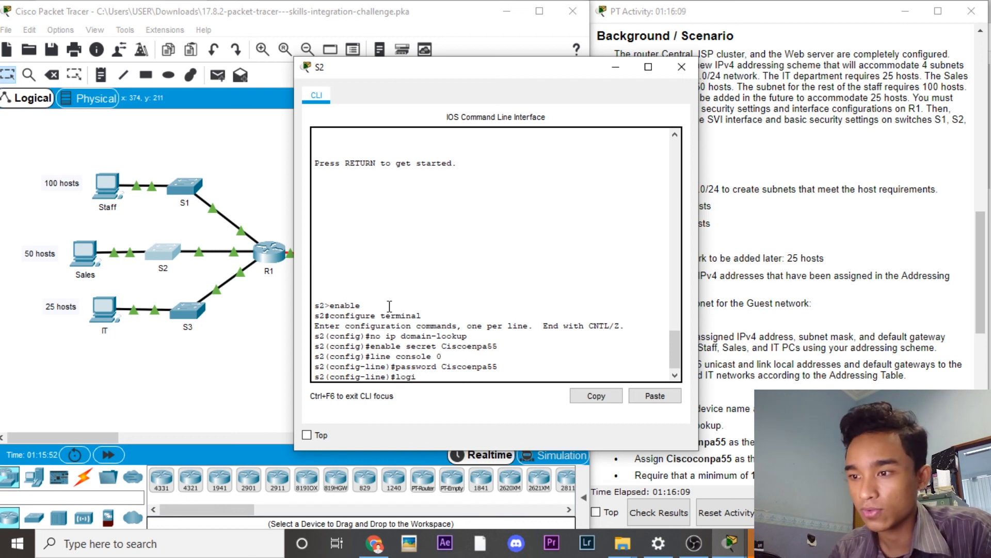
{"action": "key", "text": "Return"}
{"action": "type", "text": "exec-timeout"}
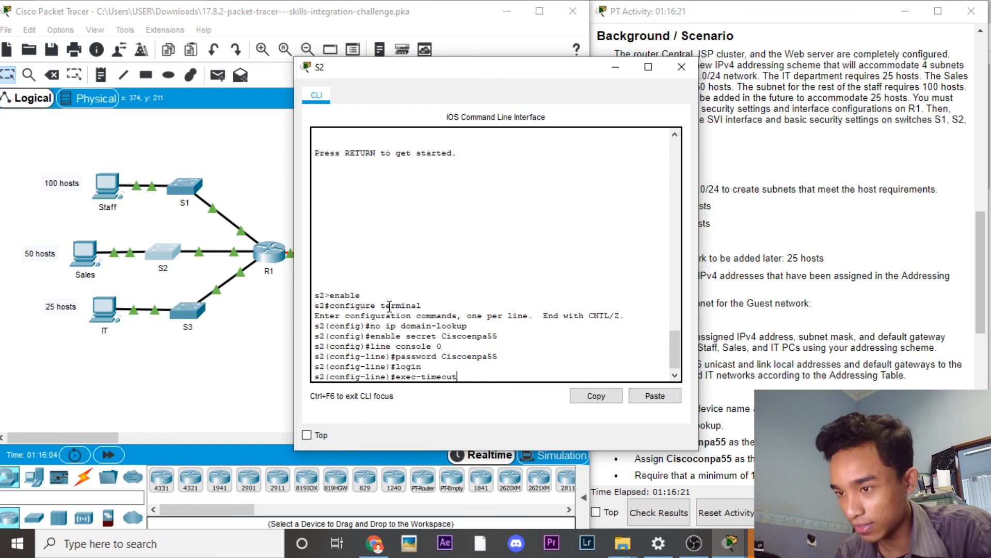
{"action": "key", "text": "Return"}
{"action": "key", "text": "Up"}
{"action": "type", "text": "5 0"}
{"action": "key", "text": "Return"}
{"action": "type", "text": "exit"}
{"action": "key", "text": "Return"}
Step: Give S2's vty lines 0-15 a 5-minute exec-timeout and enable service password-encryption
{"action": "type", "text": "line vty 0 15"}
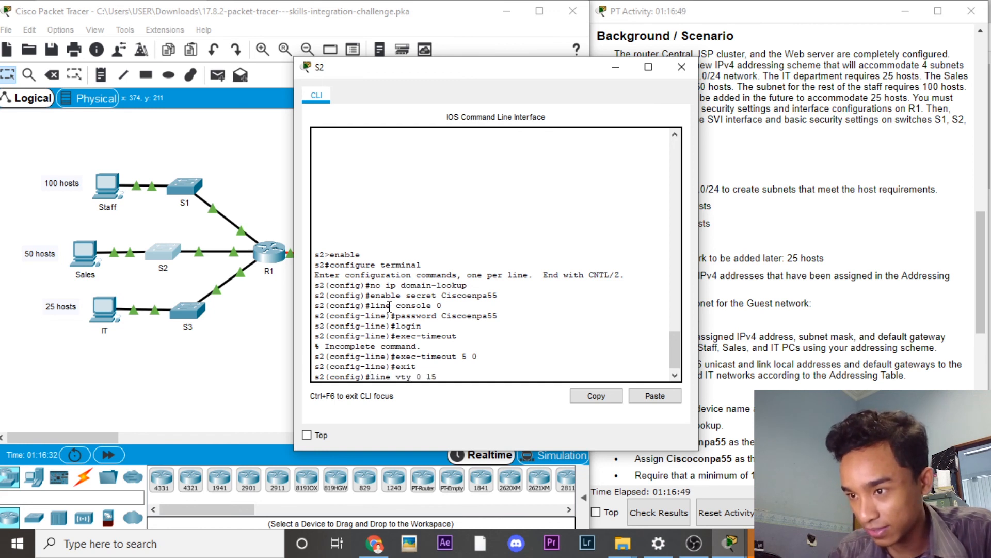
{"action": "key", "text": "Return"}
{"action": "type", "text": "exec-ti"}
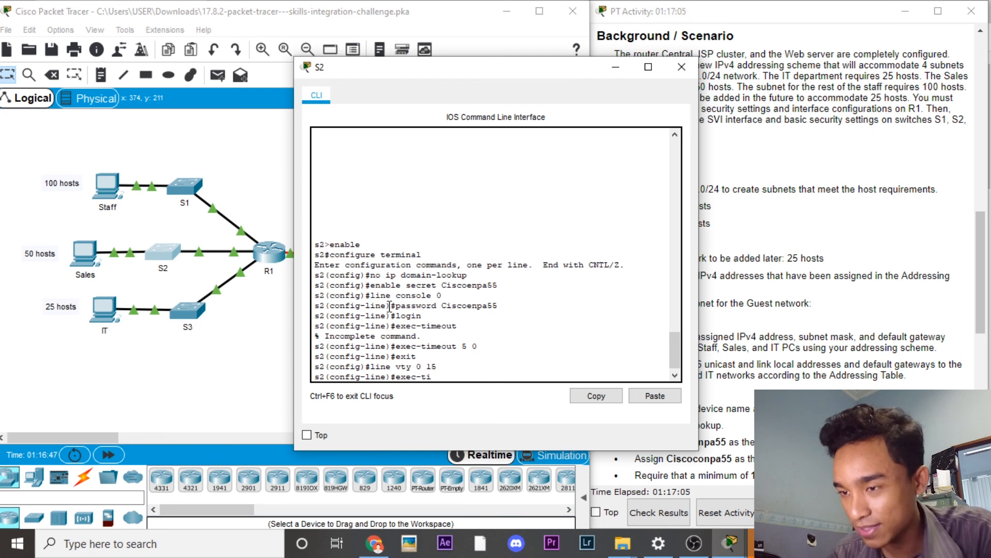
{"action": "type", "text": "meout 5 0"}
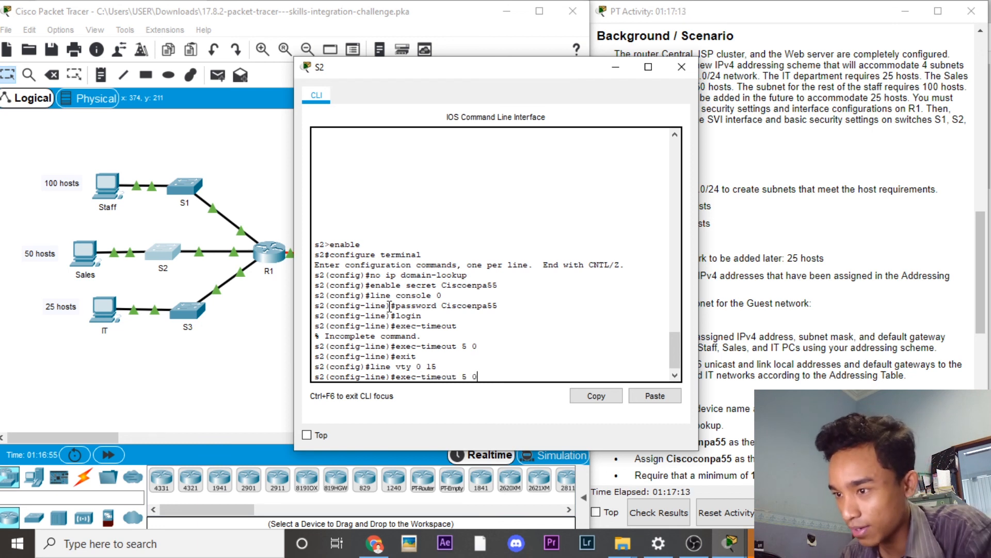
{"action": "key", "text": "Return"}
{"action": "type", "text": "exit"}
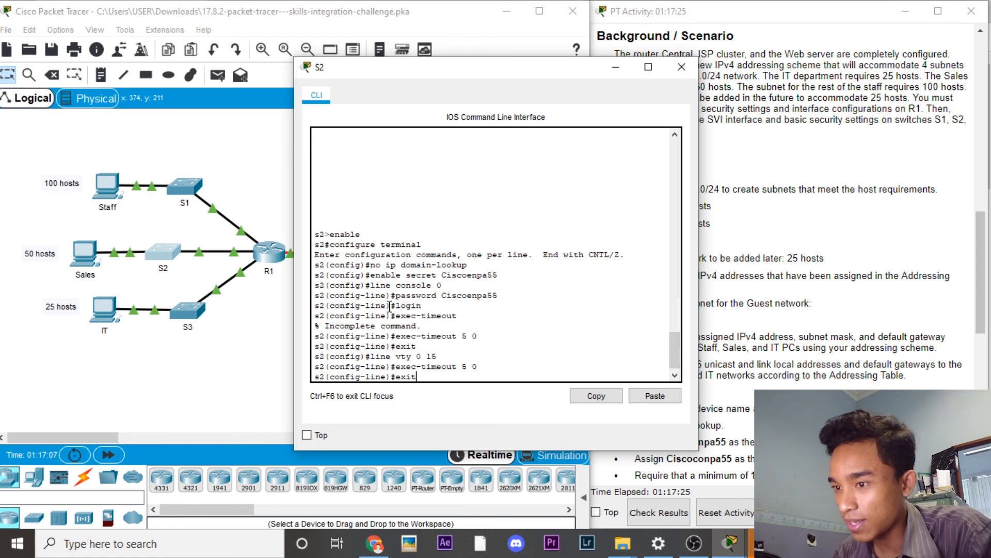
{"action": "key", "text": "Return"}
{"action": "type", "text": "servi"}
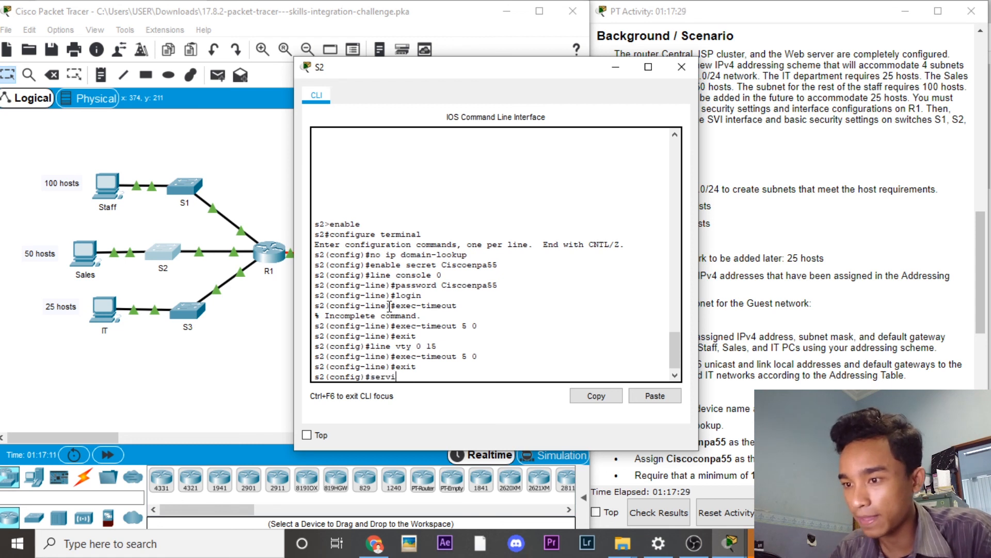
{"action": "type", "text": "ce password"}
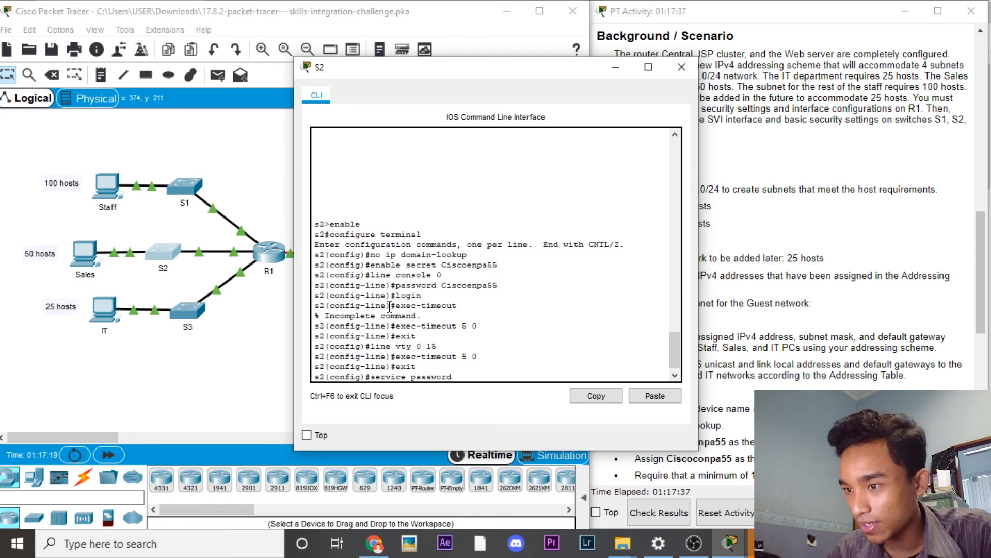
{"action": "type", "text": "-encry"}
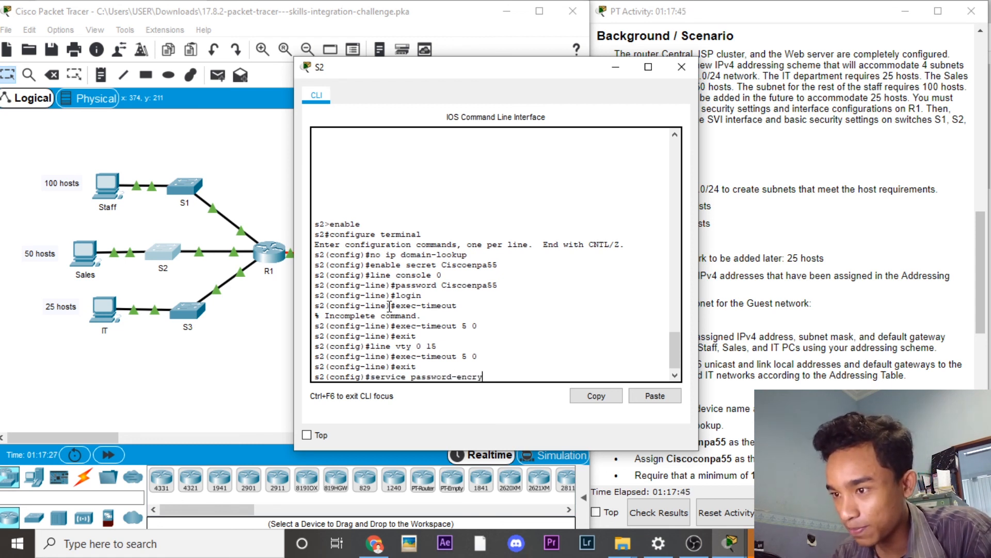
{"action": "type", "text": "ption"}
{"action": "key", "text": "Return"}
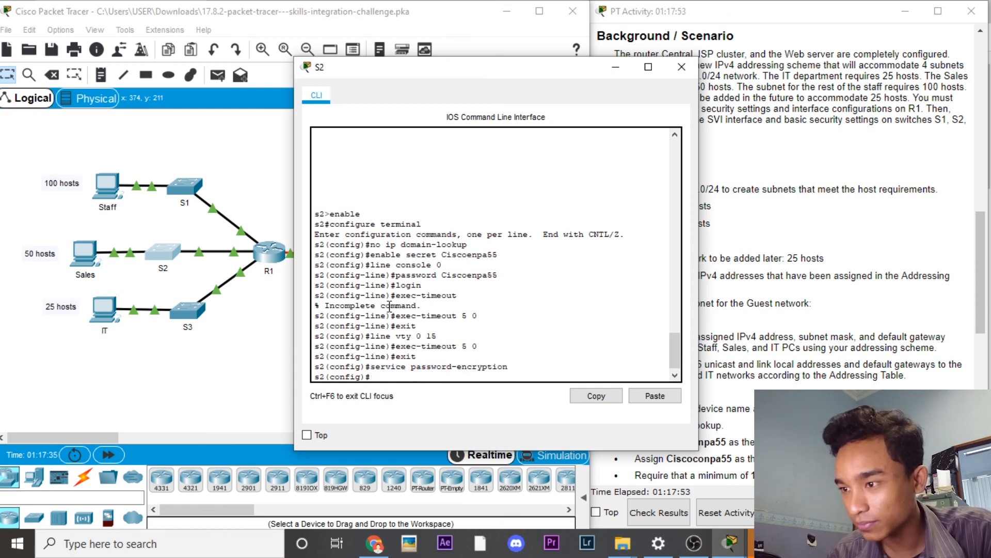
Step: Switch from S2's command line to S3's and enter privileged mode with enable
{"action": "left_click", "coordinate": [683, 67]}
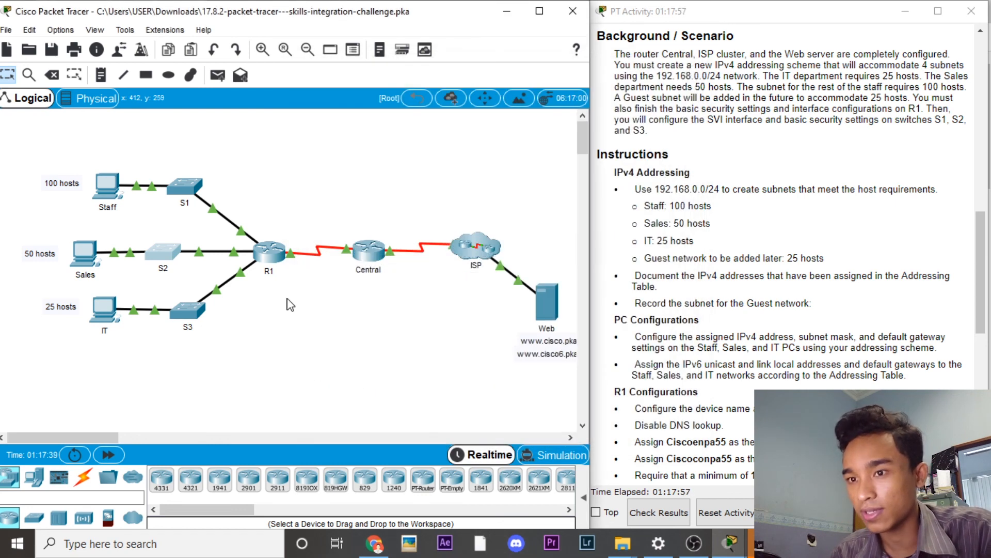
{"action": "left_click", "coordinate": [186, 312]}
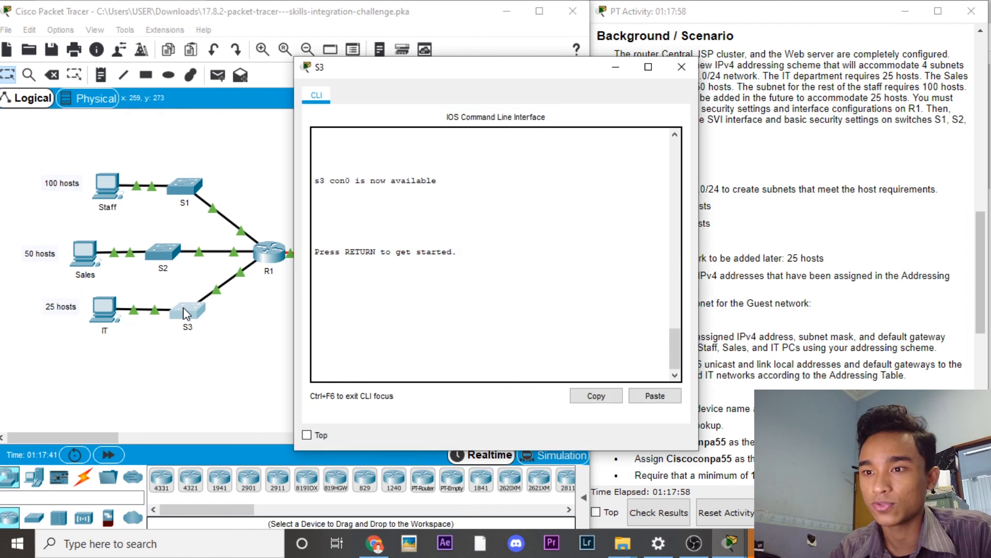
{"action": "left_click", "coordinate": [352, 313]}
{"action": "key", "text": "Return"}
{"action": "type", "text": "enabl"}
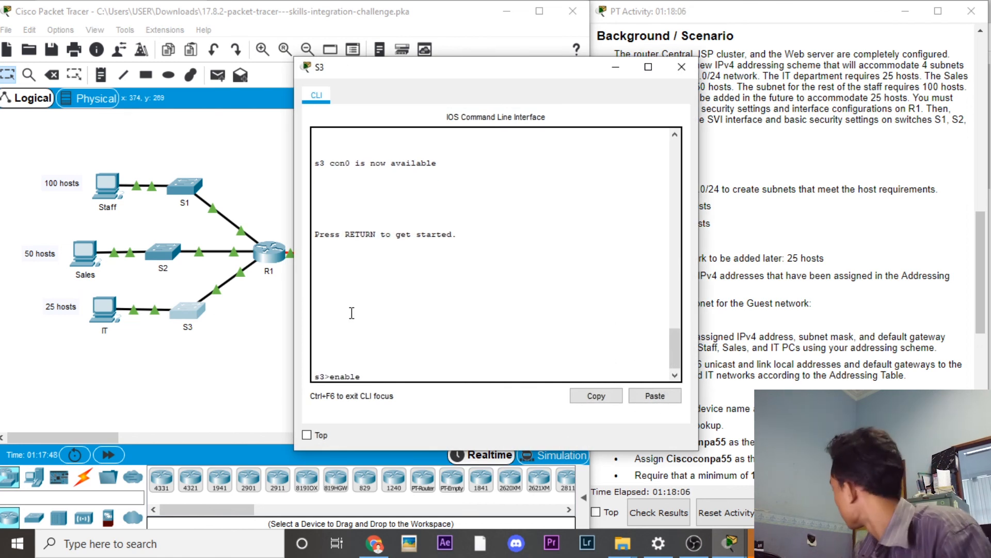
{"action": "type", "text": "e"}
{"action": "key", "text": "Return"}
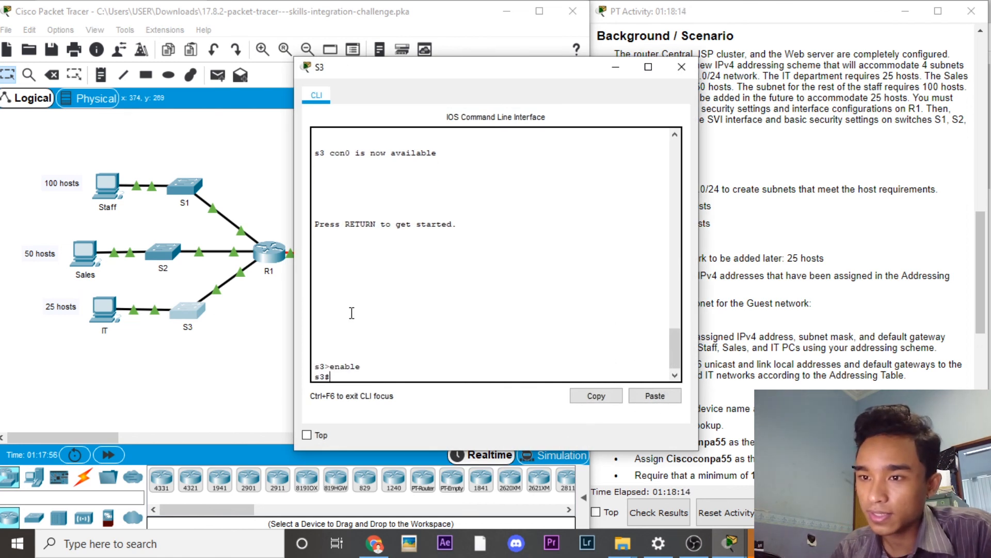
Step: In S3 global configuration, disable DNS lookup with no ip domain-lookup and set the enable secret
{"action": "type", "text": "configu"}
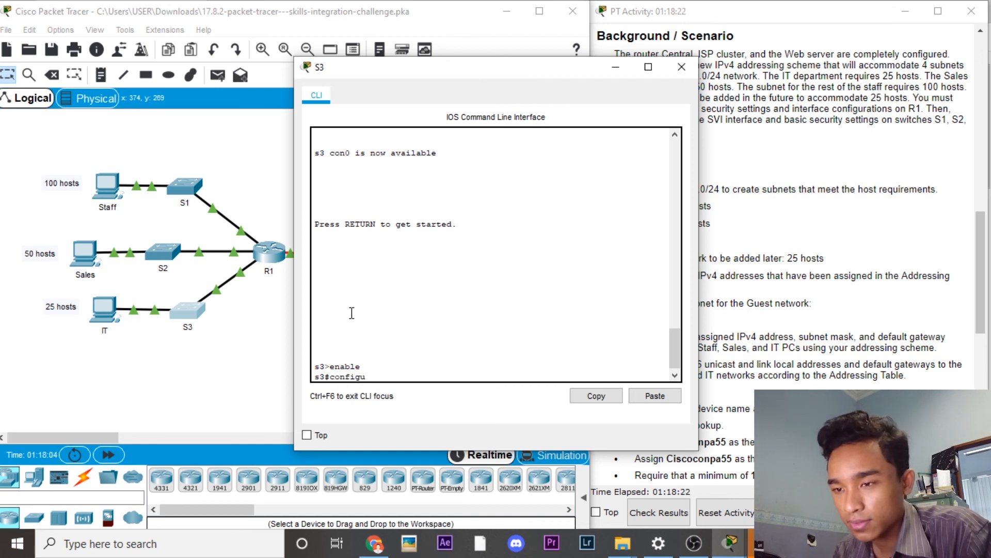
{"action": "type", "text": "re terminal"}
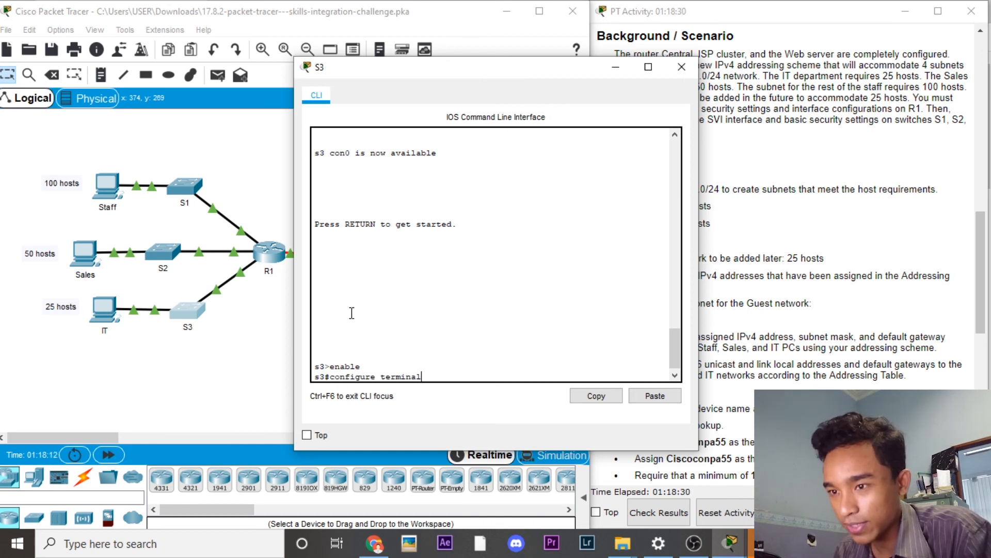
{"action": "key", "text": "Return"}
{"action": "type", "text": "no ip domain-lookup"}
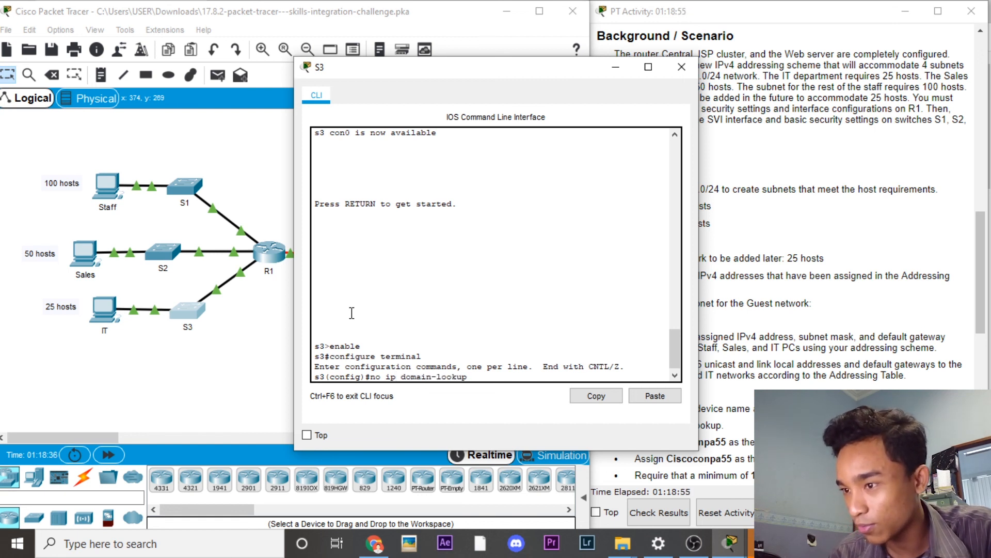
{"action": "key", "text": "Return"}
{"action": "type", "text": "enable"}
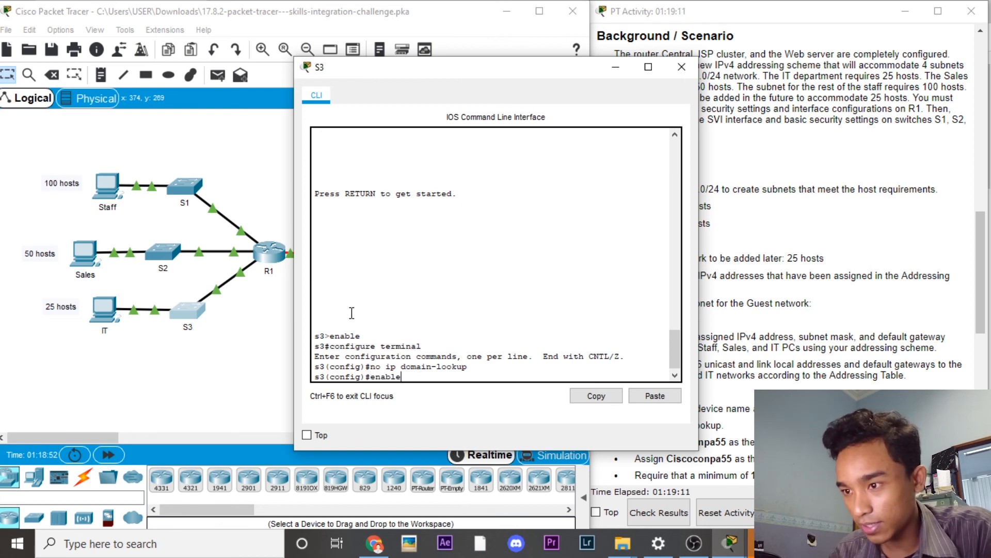
{"action": "type", "text": " secret"}
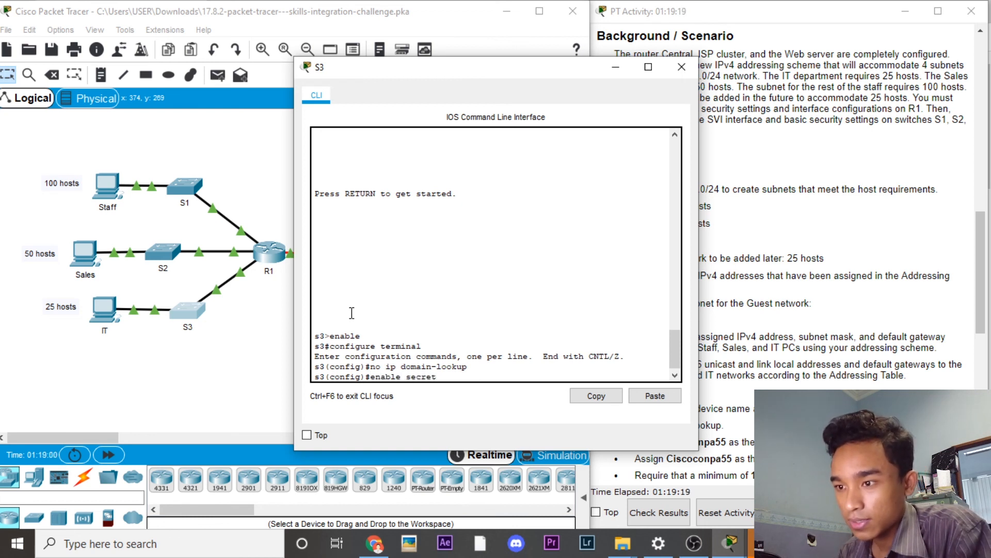
{"action": "type", "text": " Ciscoenpa55"}
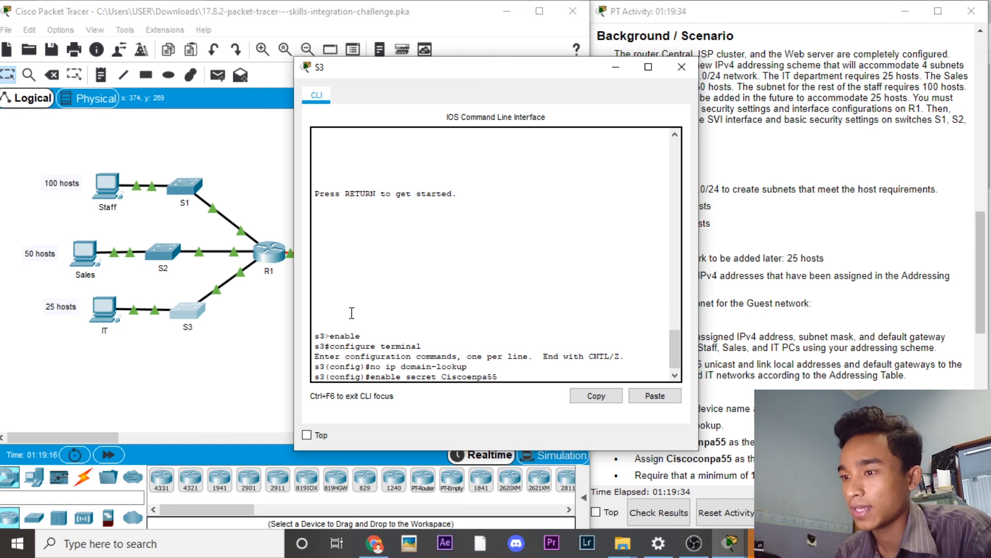
{"action": "key", "text": "Return"}
Step: After the rejected line console and password commands, enter S3's line console 0 configuration
{"action": "type", "text": "line console"}
{"action": "key", "text": "Return"}
{"action": "type", "text": "password Ciscoenpa55"}
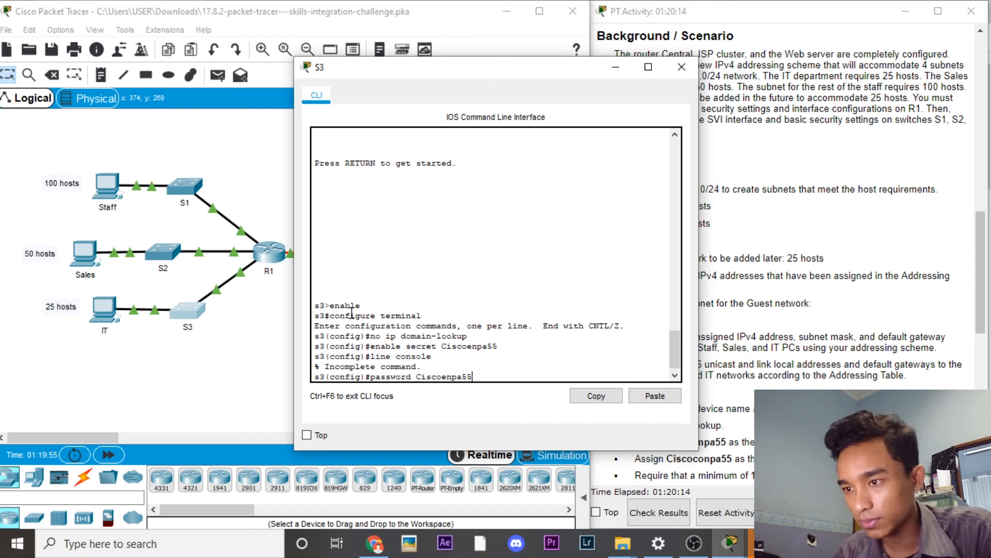
{"action": "key", "text": "Return"}
{"action": "key", "text": "Up"}
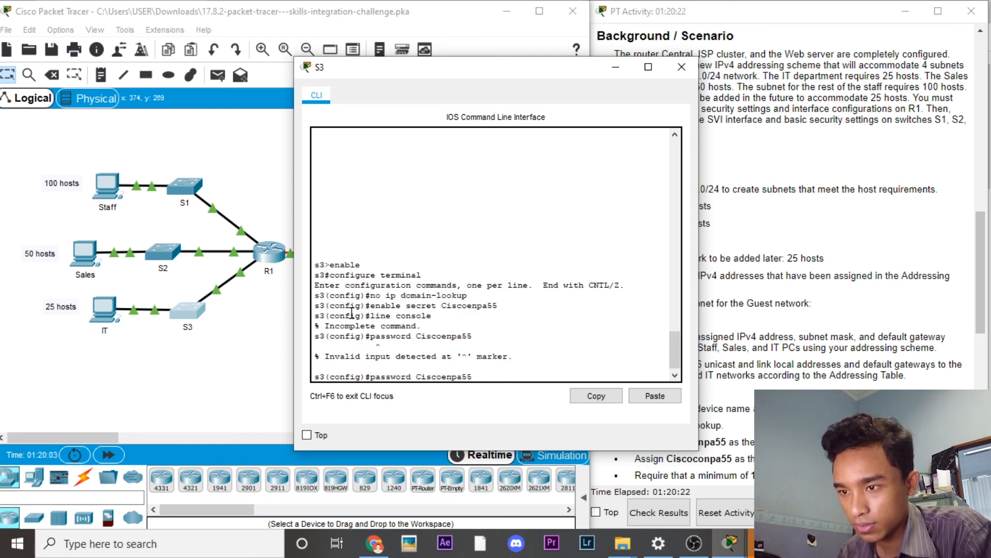
{"action": "key", "text": "BackSpace"}
{"action": "key", "text": "BackSpace"}
{"action": "key", "text": "BackSpace"}
{"action": "key", "text": "BackSpace"}
{"action": "key", "text": "BackSpace"}
{"action": "key", "text": "BackSpace"}
{"action": "key", "text": "BackSpace"}
{"action": "key", "text": "BackSpace"}
{"action": "key", "text": "BackSpace"}
{"action": "key", "text": "BackSpace"}
{"action": "key", "text": "BackSpace"}
{"action": "key", "text": "BackSpace"}
{"action": "key", "text": "BackSpace"}
{"action": "key", "text": "BackSpace"}
{"action": "key", "text": "BackSpace"}
{"action": "key", "text": "BackSpace"}
{"action": "key", "text": "BackSpace"}
{"action": "key", "text": "BackSpace"}
{"action": "type", "text": "ssword C"}
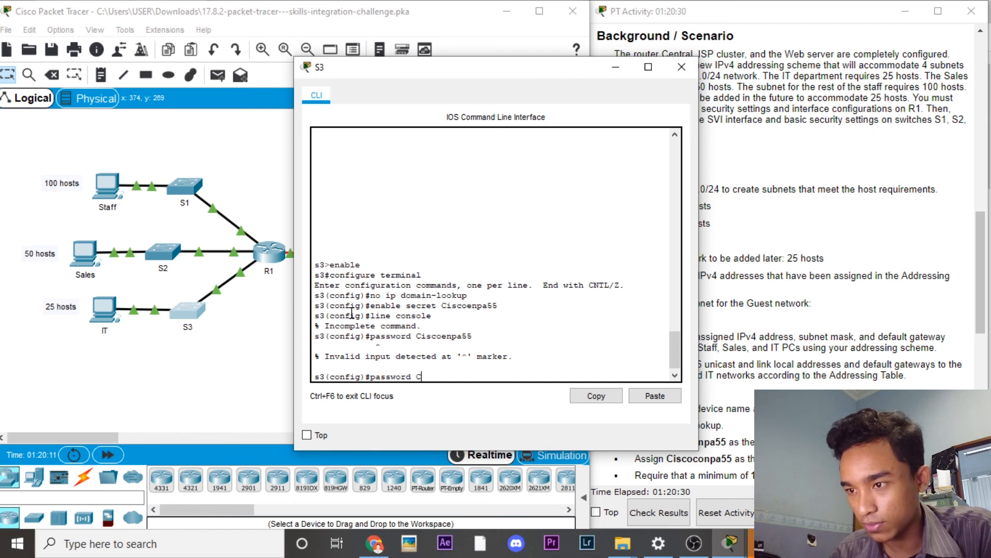
{"action": "type", "text": "iscoenpa55"}
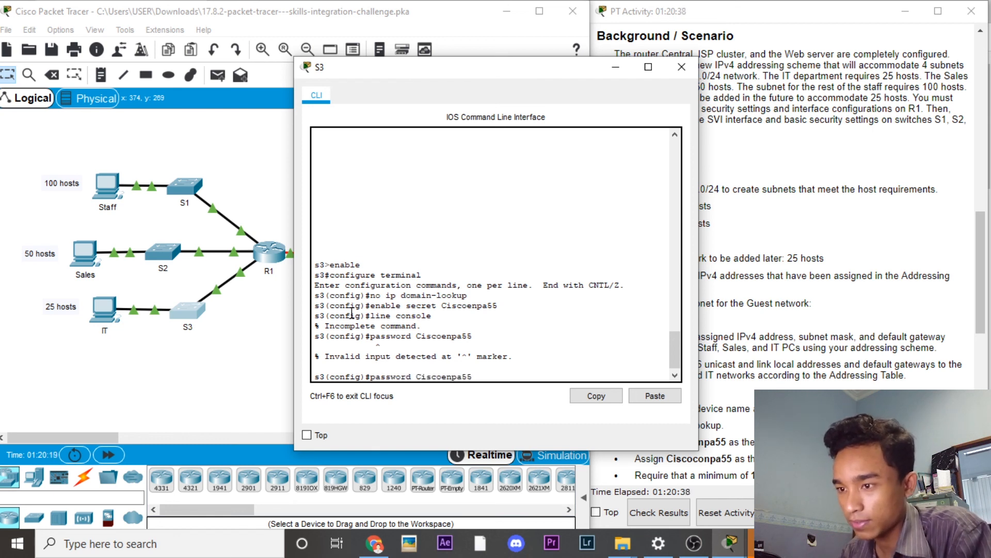
{"action": "key", "text": "Return"}
{"action": "key", "text": "Up"}
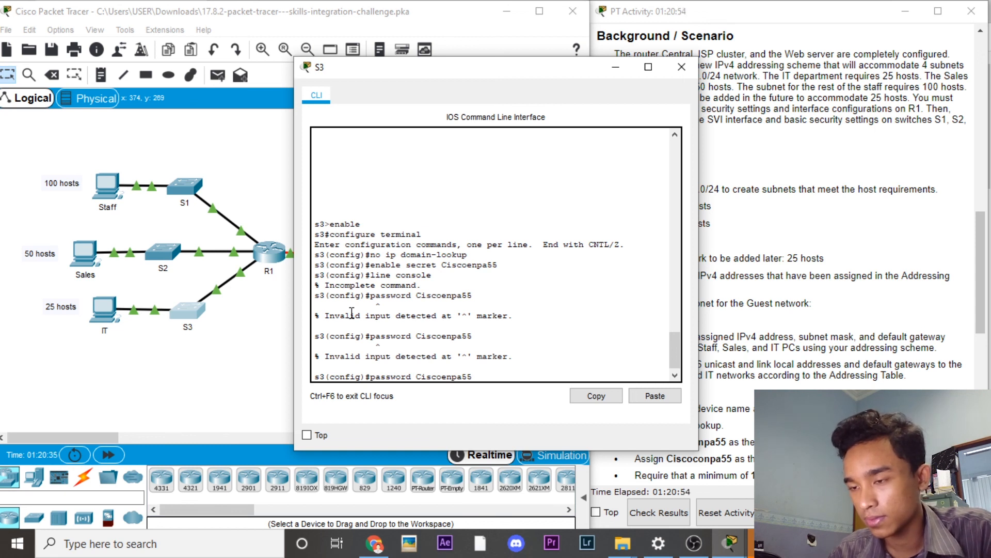
{"action": "key", "text": "Up"}
{"action": "key", "text": "Up"}
{"action": "type", "text": "0"}
{"action": "key", "text": "Return"}
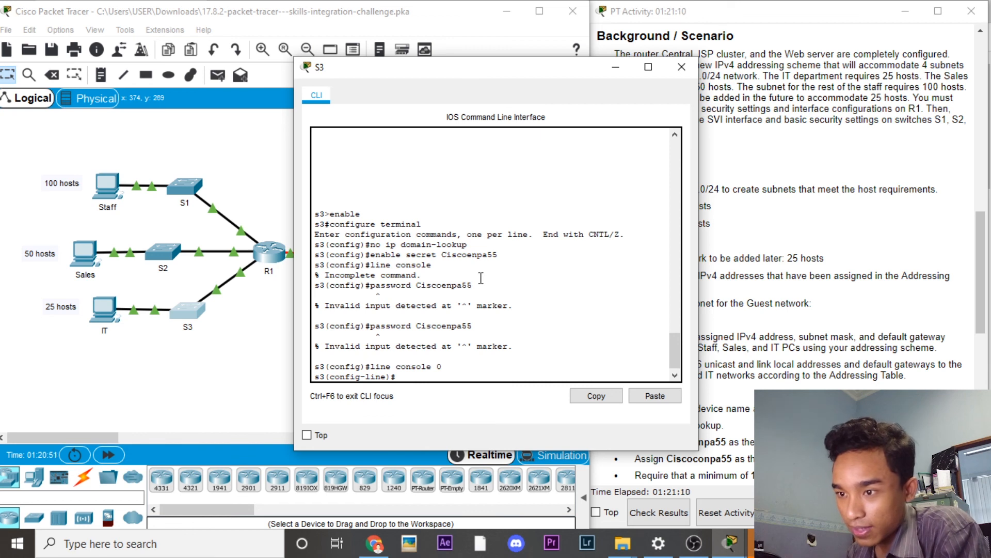
Step: Give S3's console line a password, login, and a 5-minute exec-timeout (5 0)
{"action": "type", "text": "password Ciscoenpa55"}
{"action": "key", "text": "Return"}
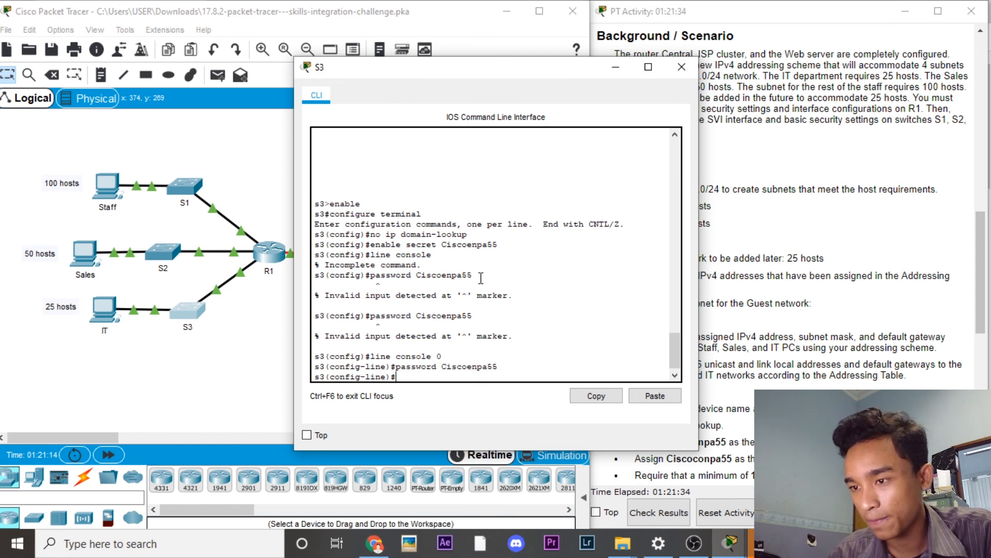
{"action": "type", "text": "login"}
{"action": "key", "text": "Return"}
{"action": "type", "text": "exe"}
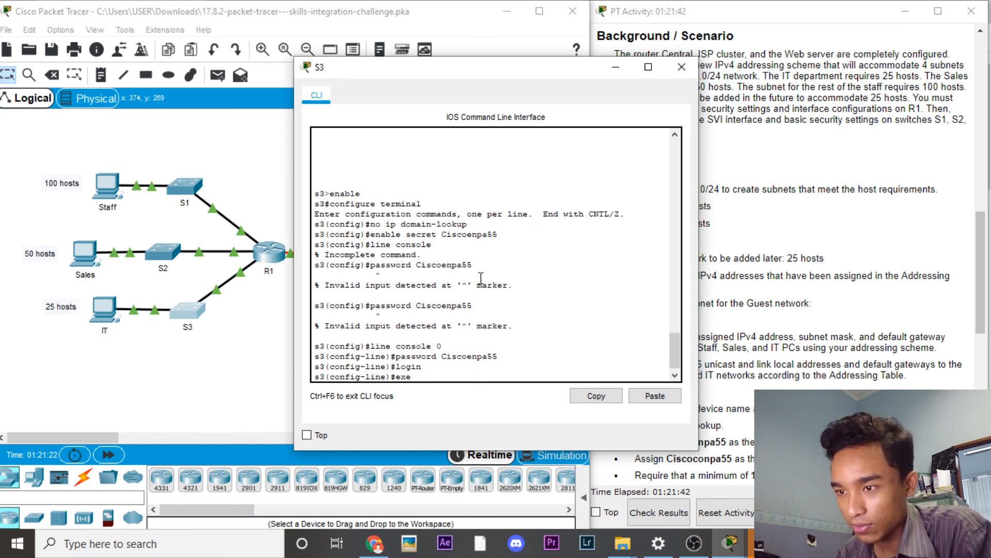
{"action": "type", "text": "c-timeout"}
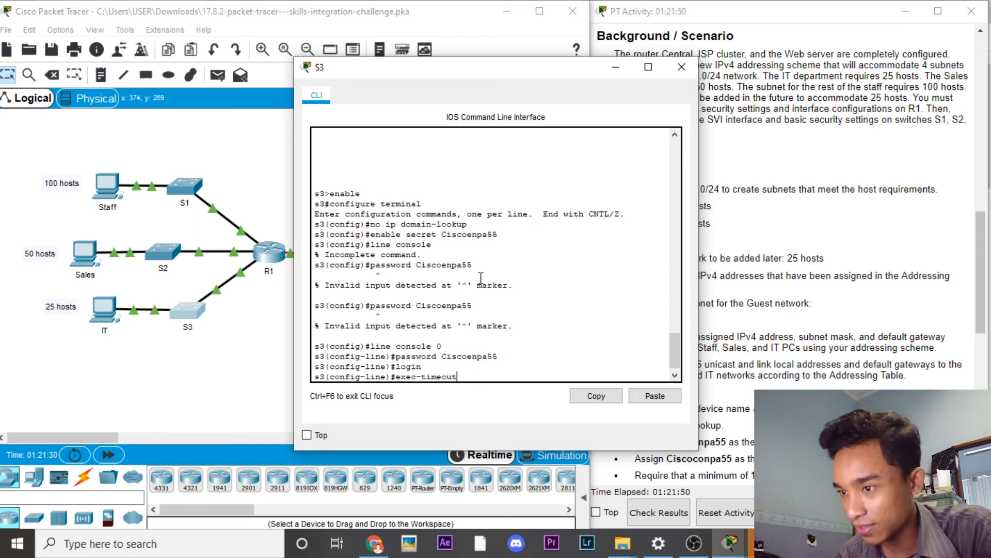
{"action": "type", "text": " 5 0"}
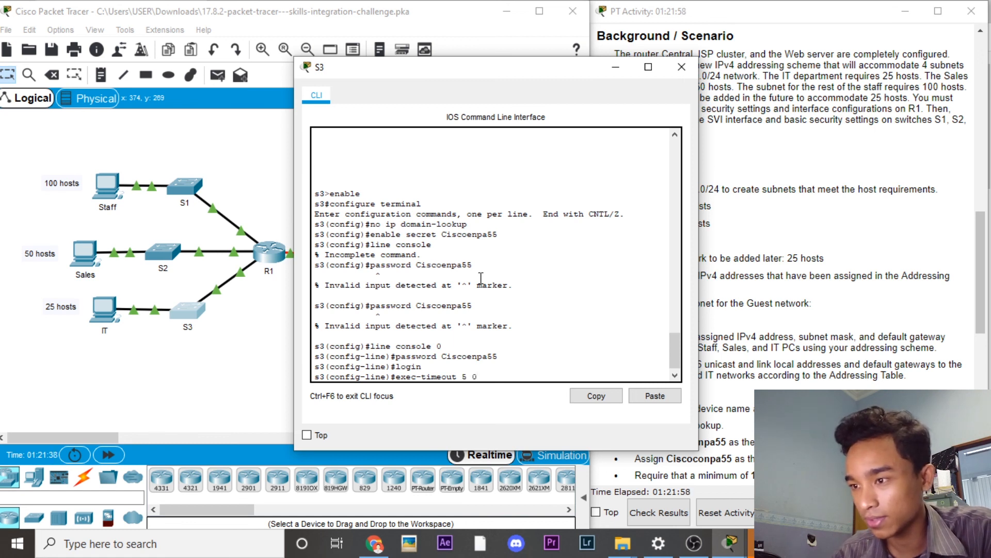
{"action": "key", "text": "Return"}
{"action": "type", "text": "exit"}
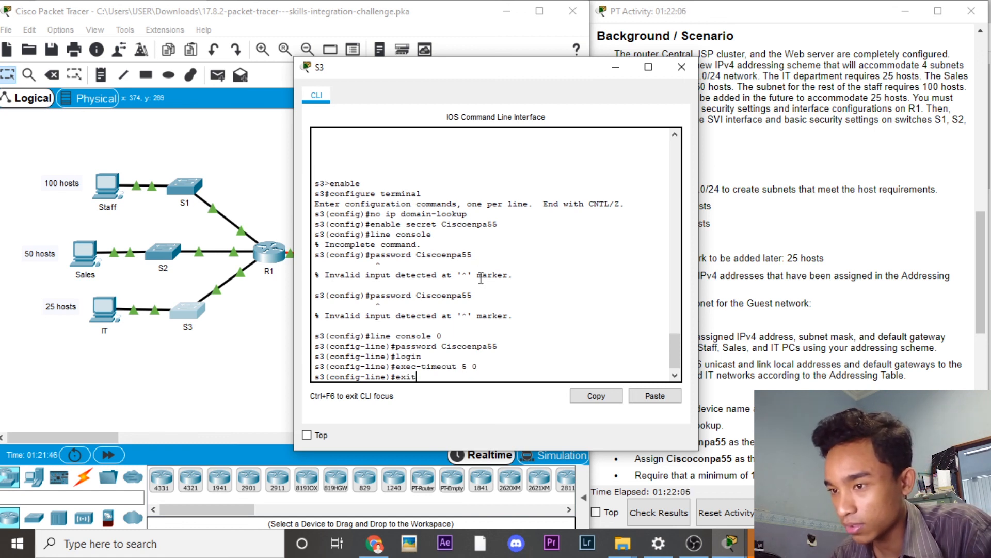
{"action": "key", "text": "Return"}
Step: Set a 5-minute exec-timeout on S3's vty lines 0-15 and enable service password-encryption
{"action": "type", "text": "line vty"}
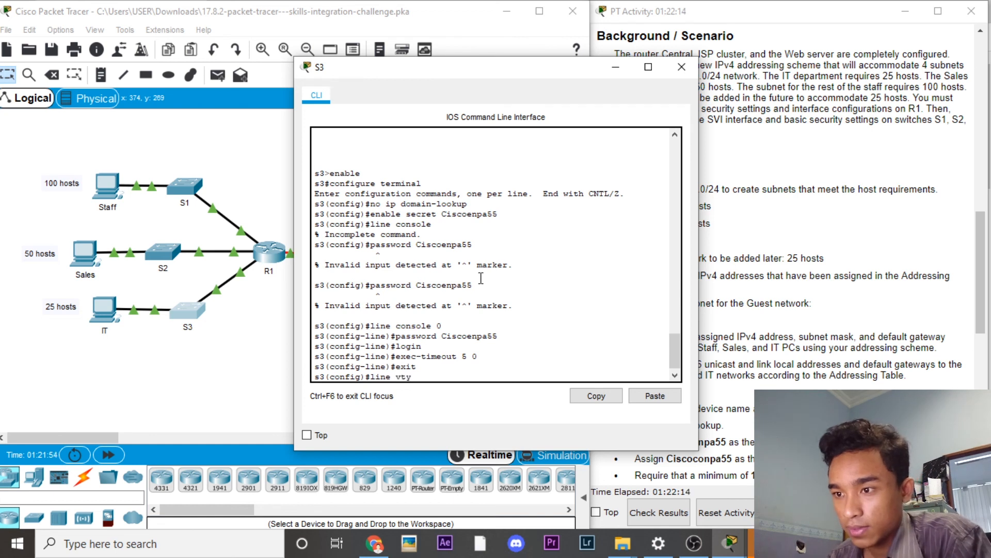
{"action": "type", "text": " 0 15"}
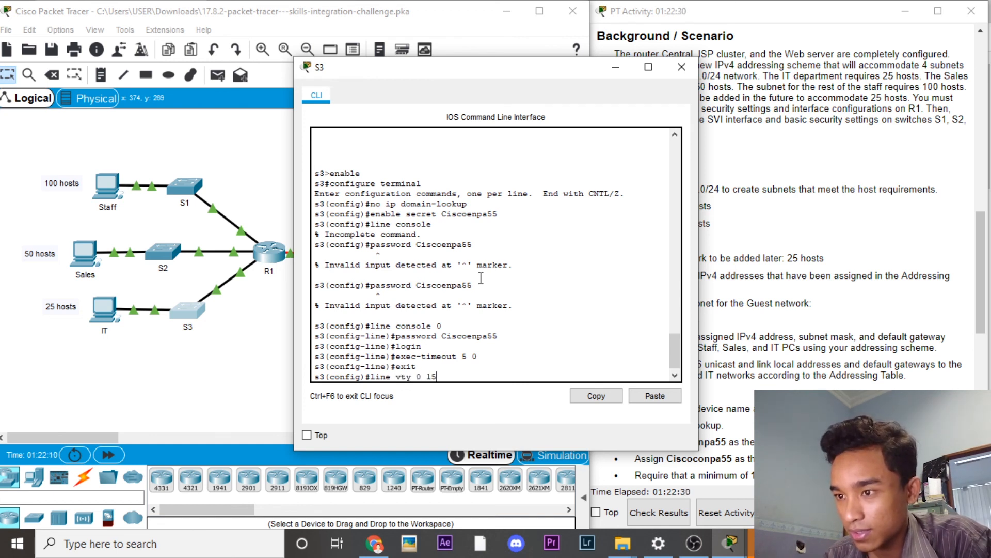
{"action": "key", "text": "Return"}
{"action": "type", "text": "exec-timeout"}
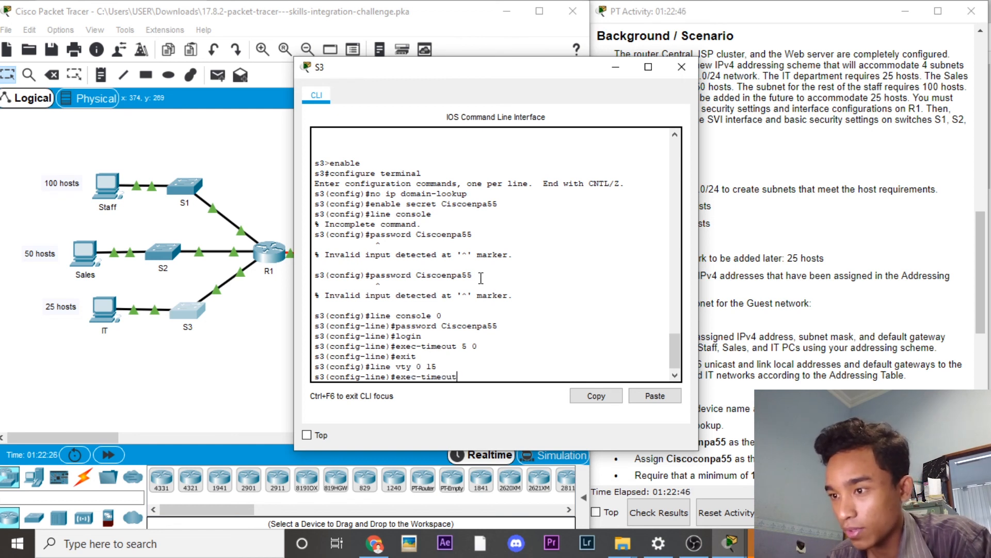
{"action": "type", "text": " 5 0"}
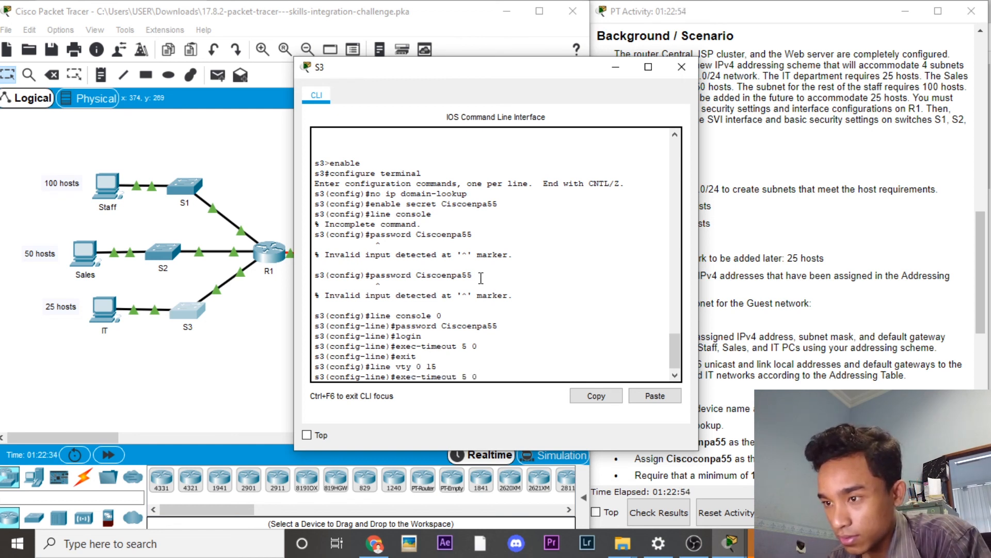
{"action": "key", "text": "Return"}
{"action": "type", "text": "exit"}
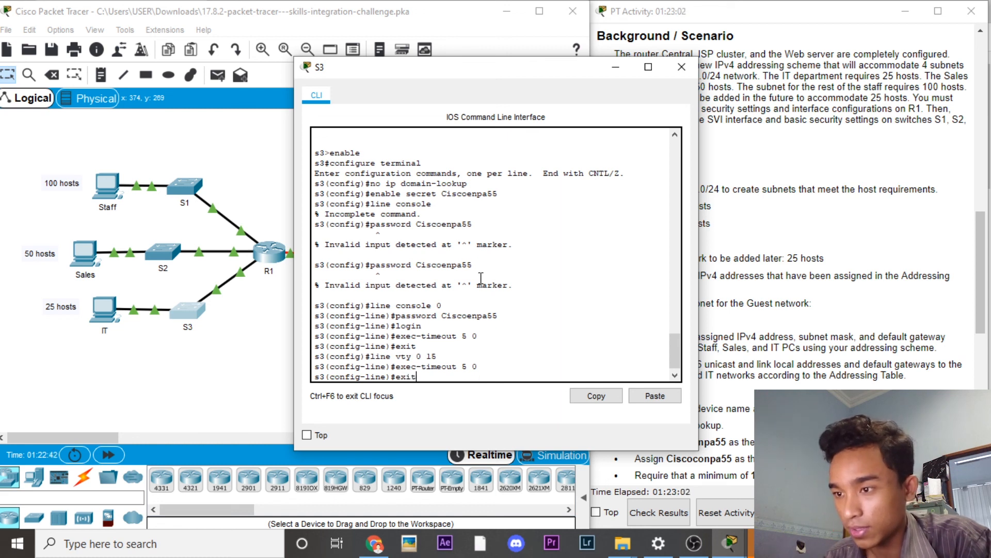
{"action": "key", "text": "Return"}
{"action": "type", "text": "service password-enc"}
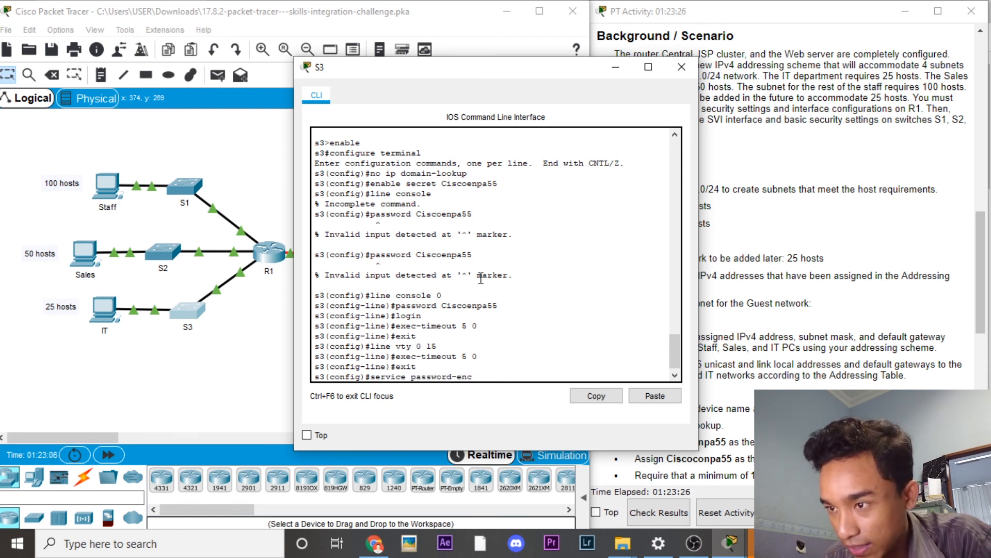
{"action": "type", "text": "rption"}
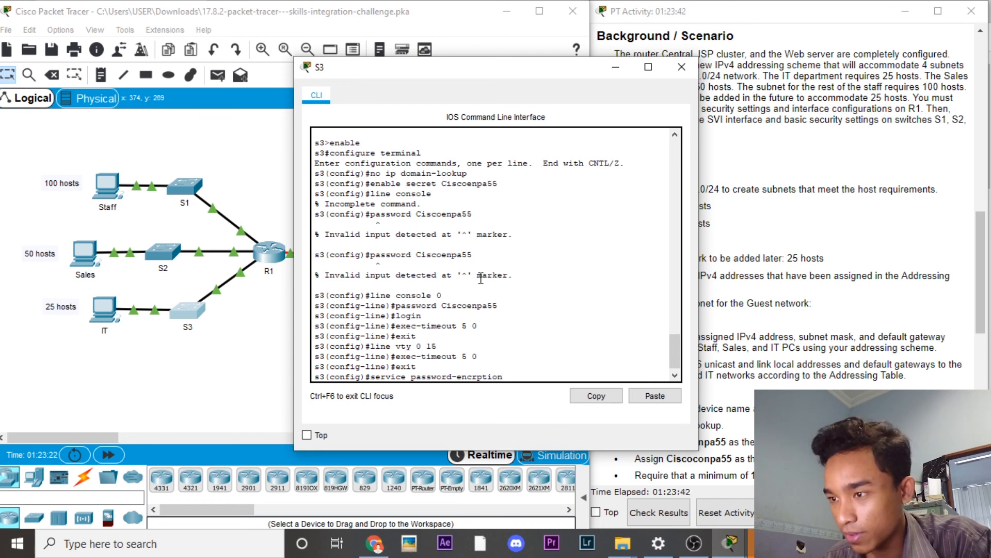
{"action": "key", "text": "BackSpace"}
{"action": "key", "text": "BackSpace"}
{"action": "key", "text": "BackSpace"}
{"action": "key", "text": "BackSpace"}
{"action": "key", "text": "BackSpace"}
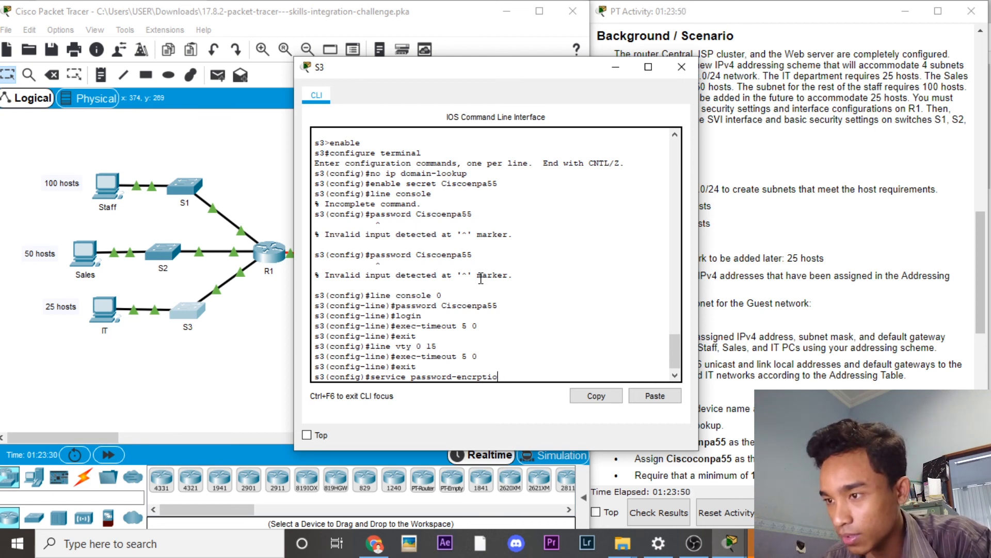
{"action": "type", "text": "yption"}
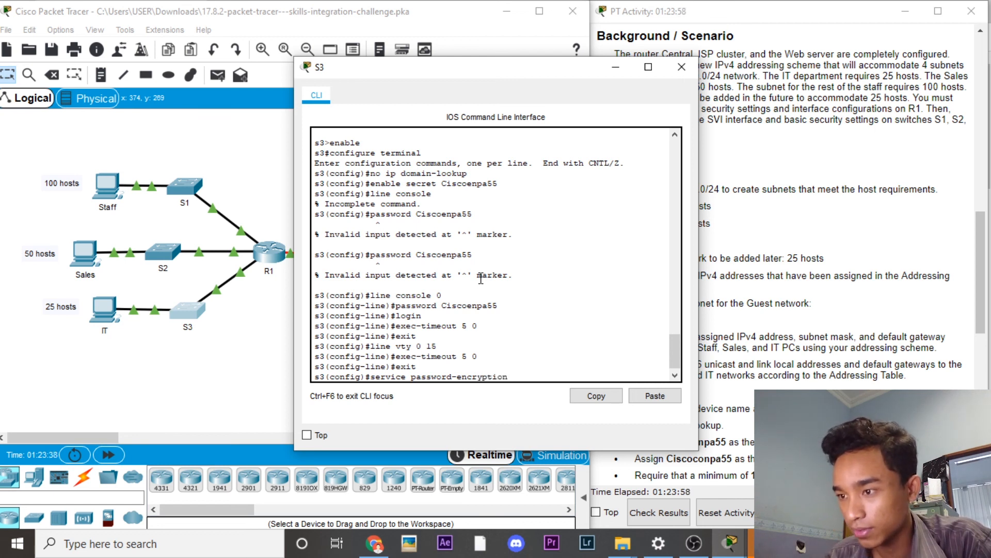
{"action": "key", "text": "Return"}
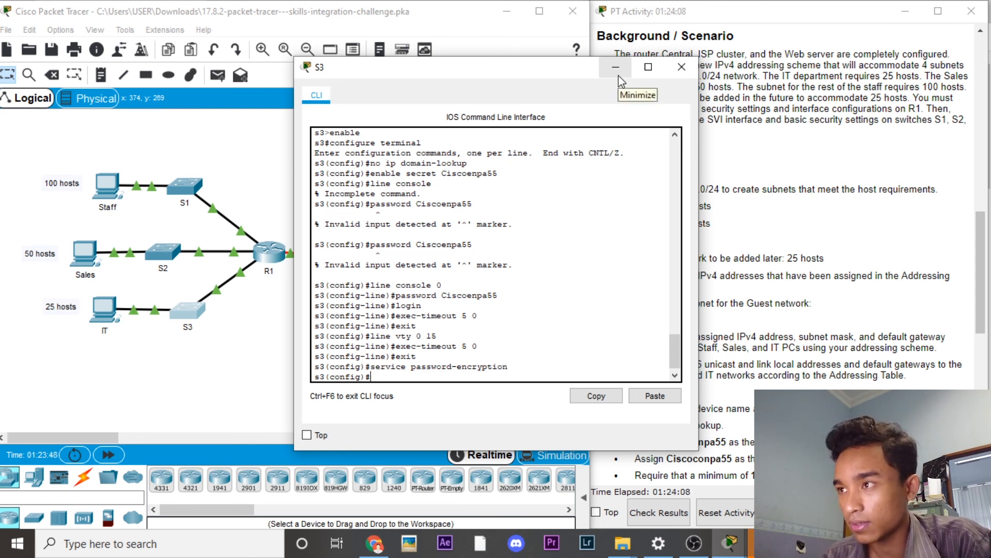
{"action": "left_click", "coordinate": [681, 67]}
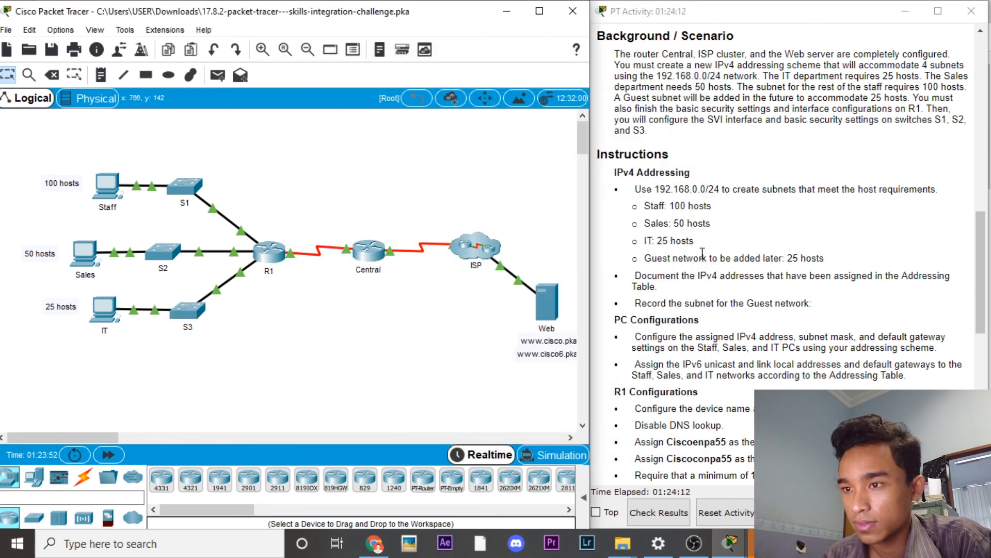
{"action": "scroll", "coordinate": [746, 276], "scroll_direction": "down", "scroll_amount": 10}
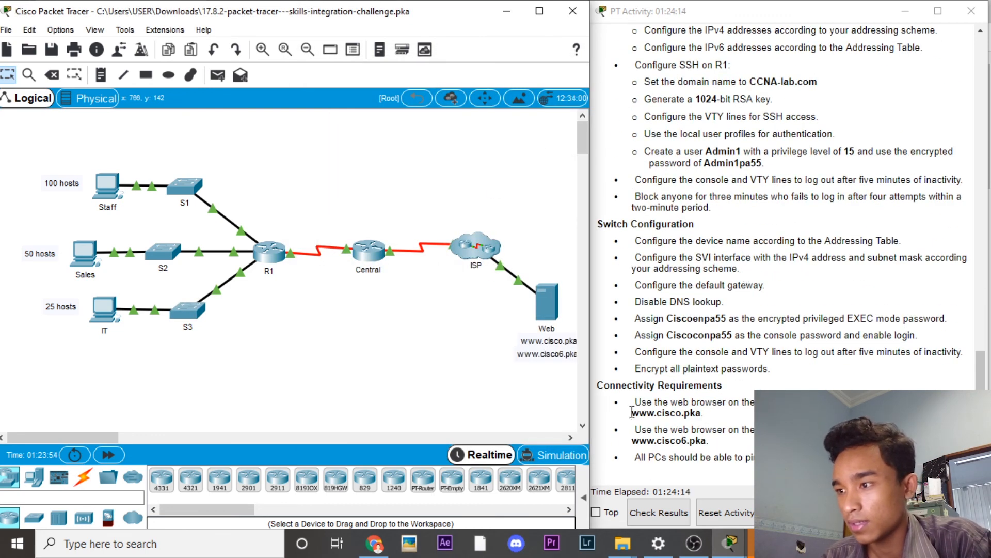
{"action": "left_click_drag", "start_coordinate": [706, 413], "coordinate": [640, 413]}
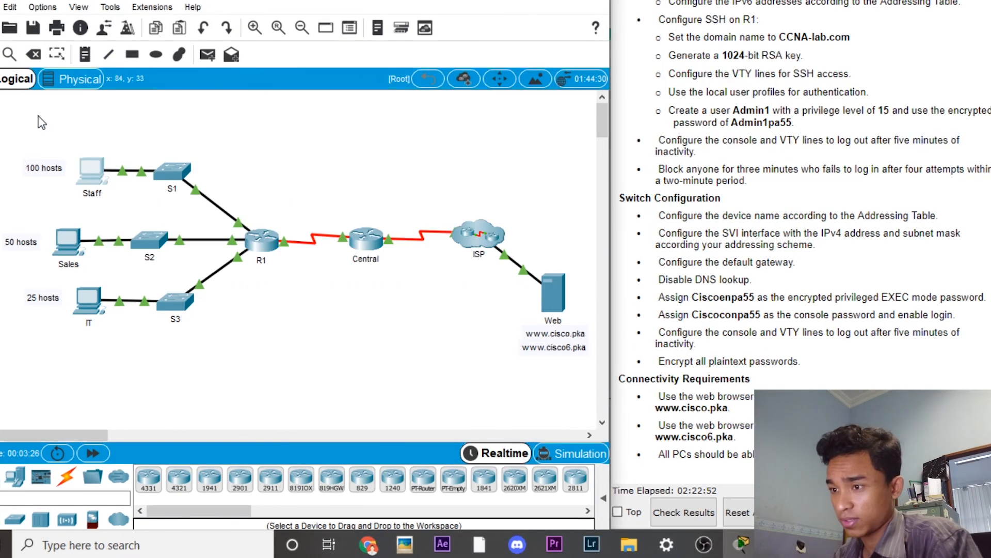
{"action": "left_click", "coordinate": [114, 186]}
{"action": "left_click_drag", "start_coordinate": [496, 412], "coordinate": [568, 412]}
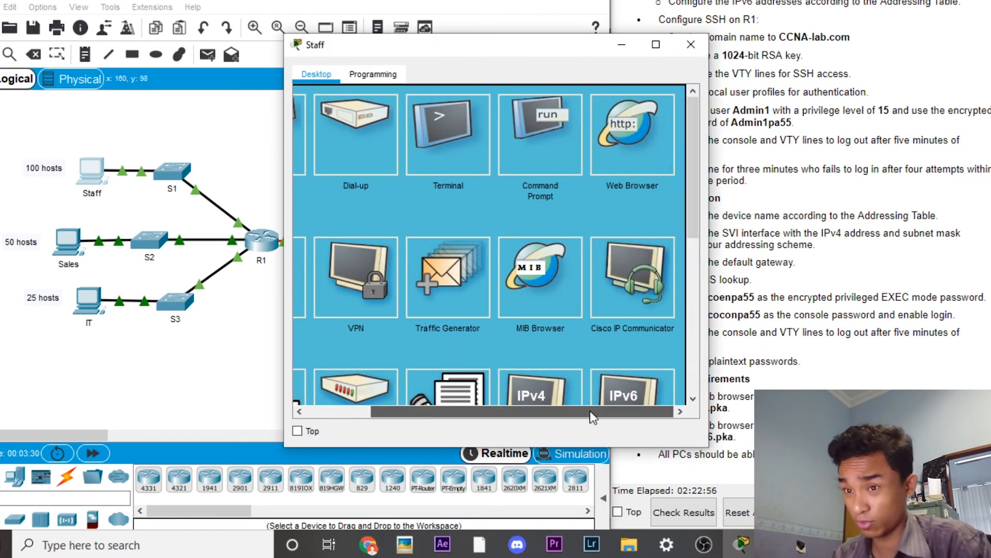
{"action": "left_click", "coordinate": [627, 147]}
{"action": "left_click", "coordinate": [420, 119]}
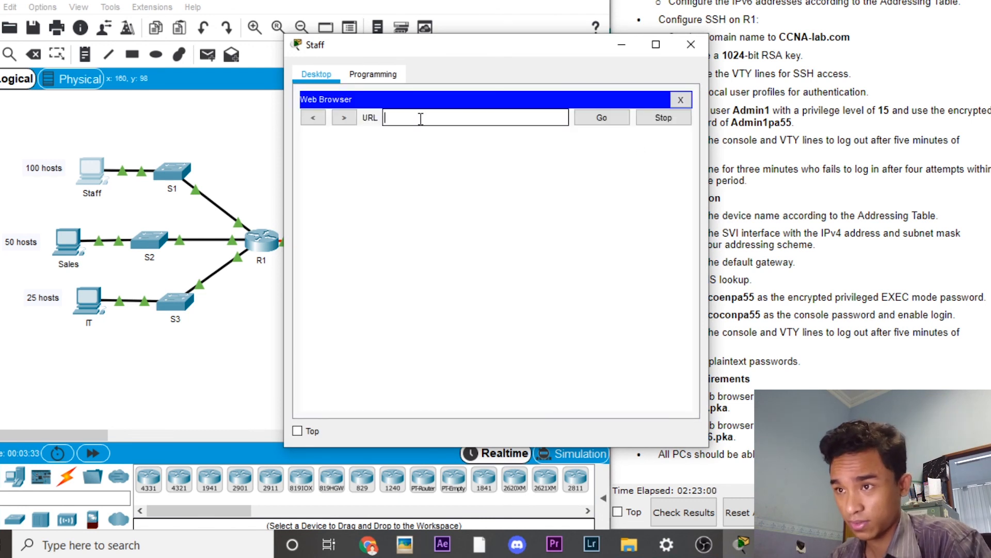
{"action": "type", "text": "www."}
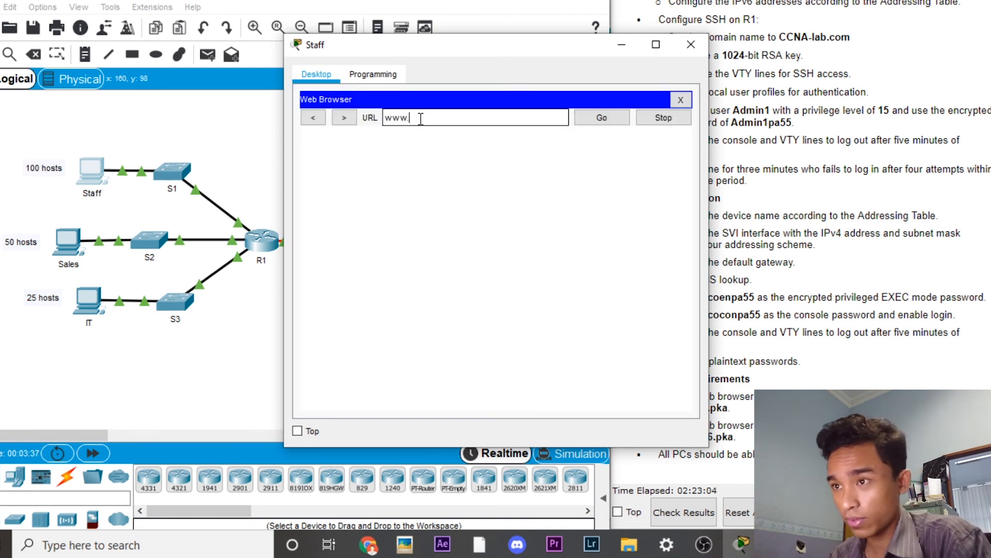
{"action": "type", "text": "cisco."}
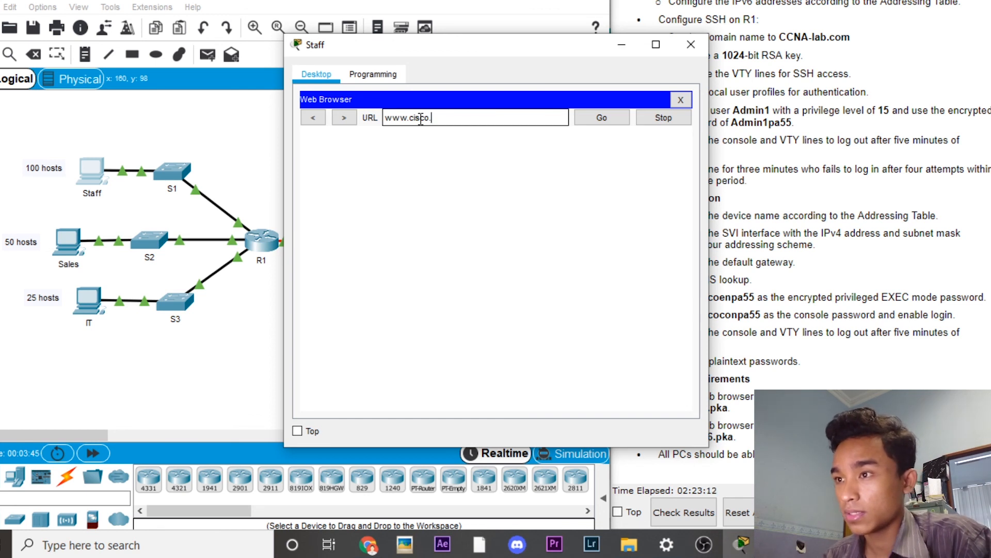
{"action": "type", "text": "pka"}
{"action": "left_click", "coordinate": [602, 118]}
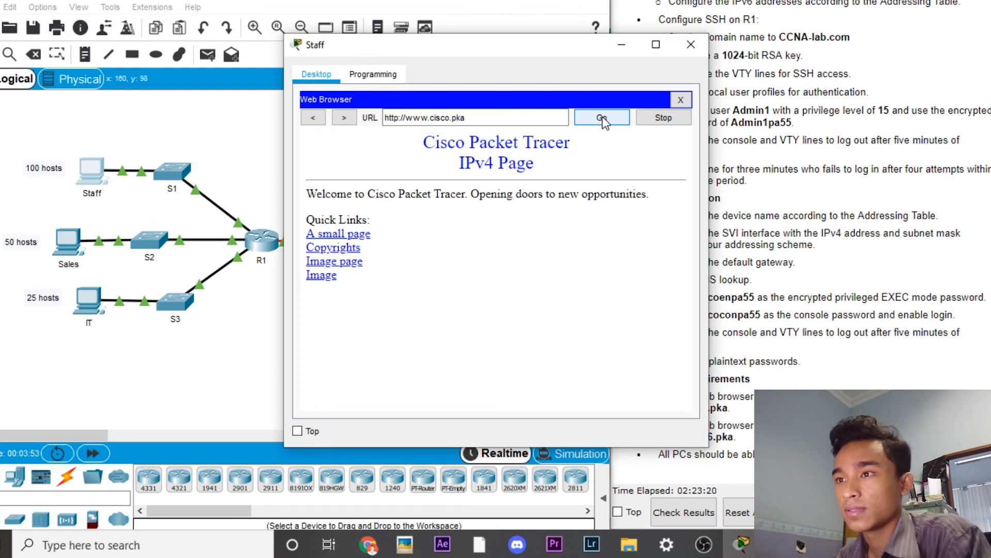
{"action": "left_click", "coordinate": [491, 122]}
{"action": "key", "text": "Left"}
{"action": "key", "text": "Left"}
{"action": "key", "text": "Left"}
{"action": "key", "text": "Left"}
{"action": "type", "text": "6"}
{"action": "left_click", "coordinate": [612, 125]}
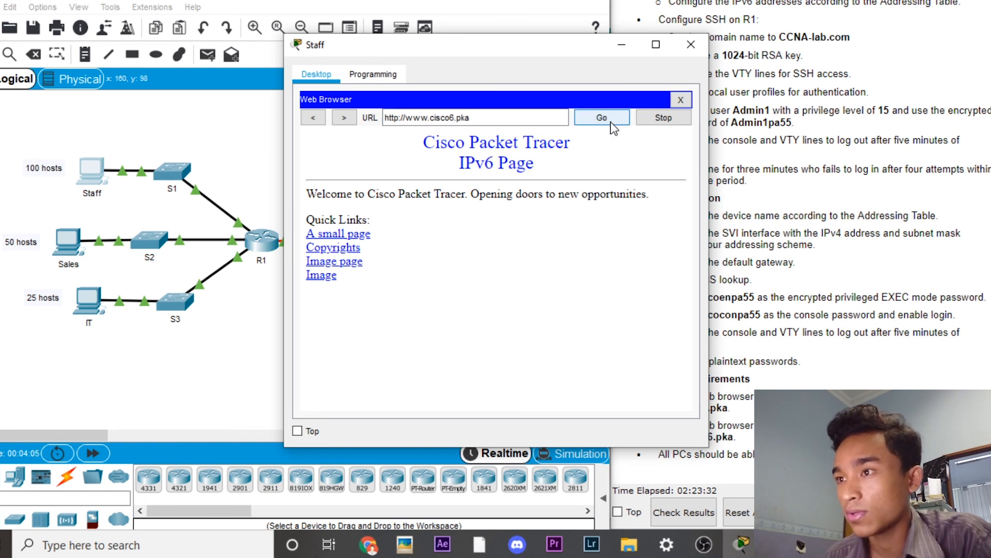